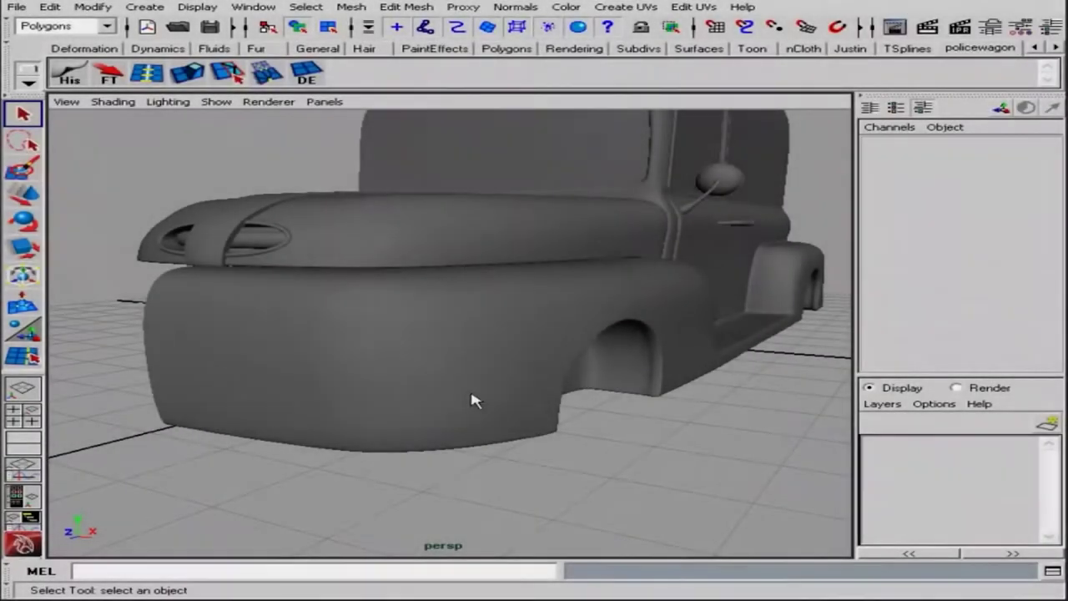
Step: Select the front fender body mesh, polySurface15, in the perspective view
left_click(324, 309)
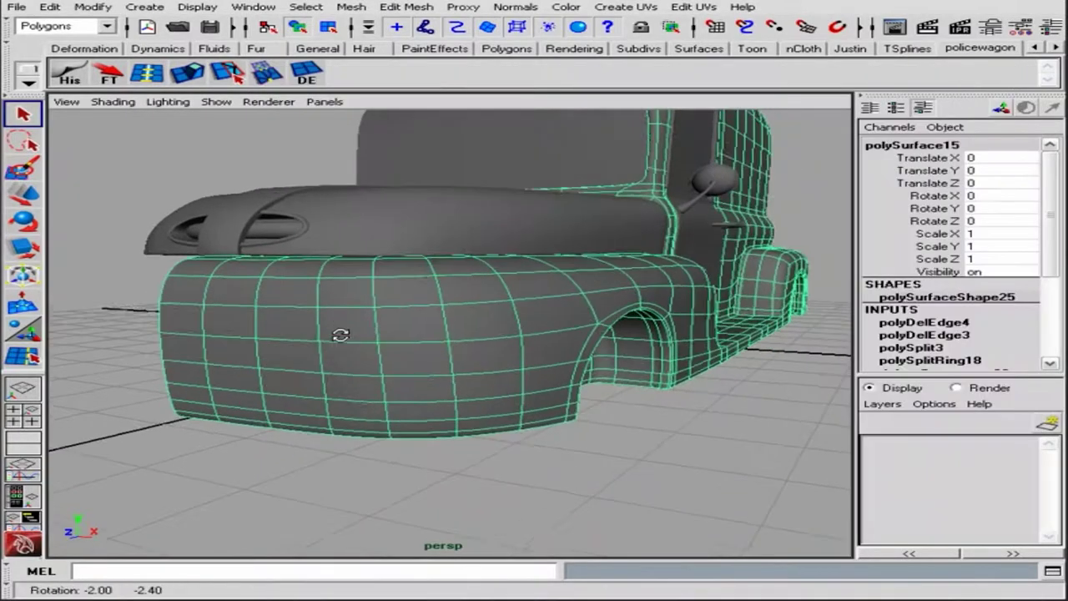
Step: Switch the fender to vertex mode and start pulling front vertices into a rounded outline
mouse_move(342, 331)
left_mouse_down("alt")
mouse_move(491, 358)
mouse_move(630, 334)
left_mouse_up("alt")
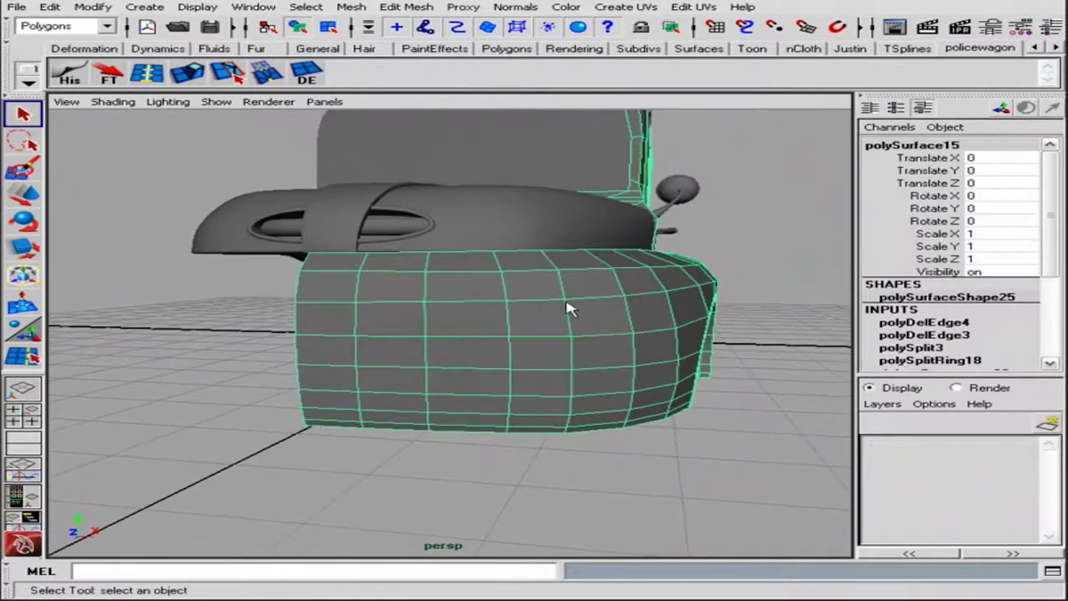
right_click_drag(567, 305, 538, 313)
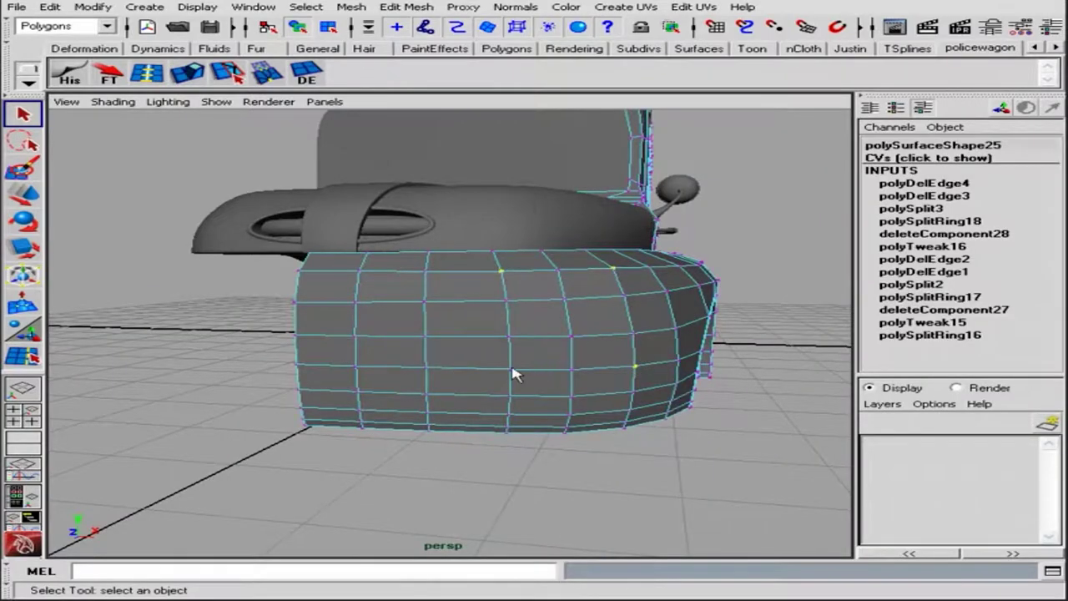
mouse_move(513, 374)
left_mouse_down("alt")
mouse_move(520, 353)
mouse_move(470, 353)
left_mouse_up("alt")
right_click_drag(470, 353, 588, 330, "alt")
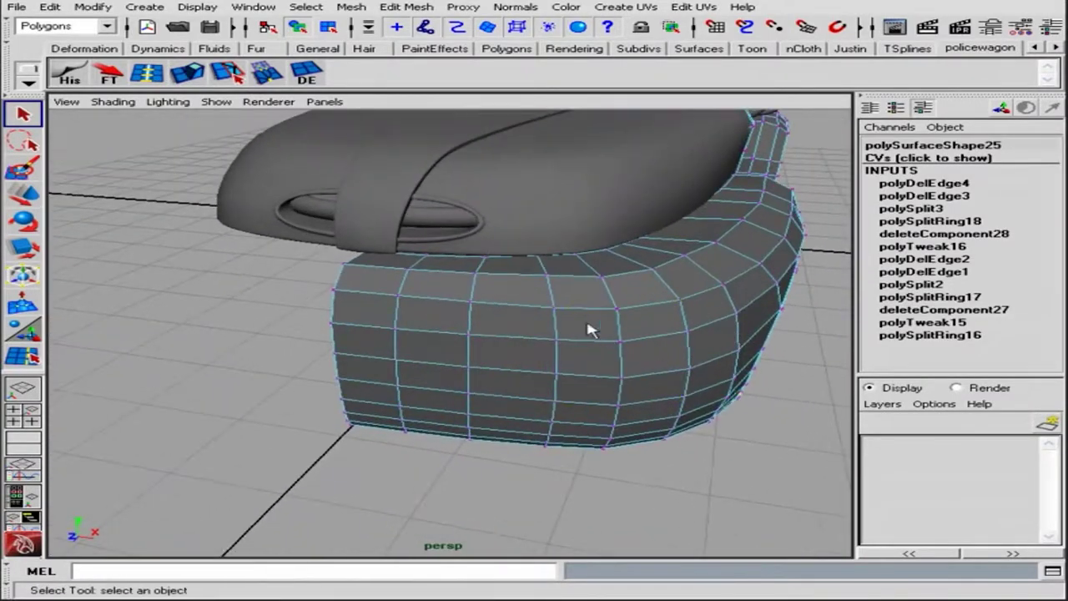
left_click(554, 309)
double_click(28, 195)
left_click_drag(634, 376, 659, 373, "alt")
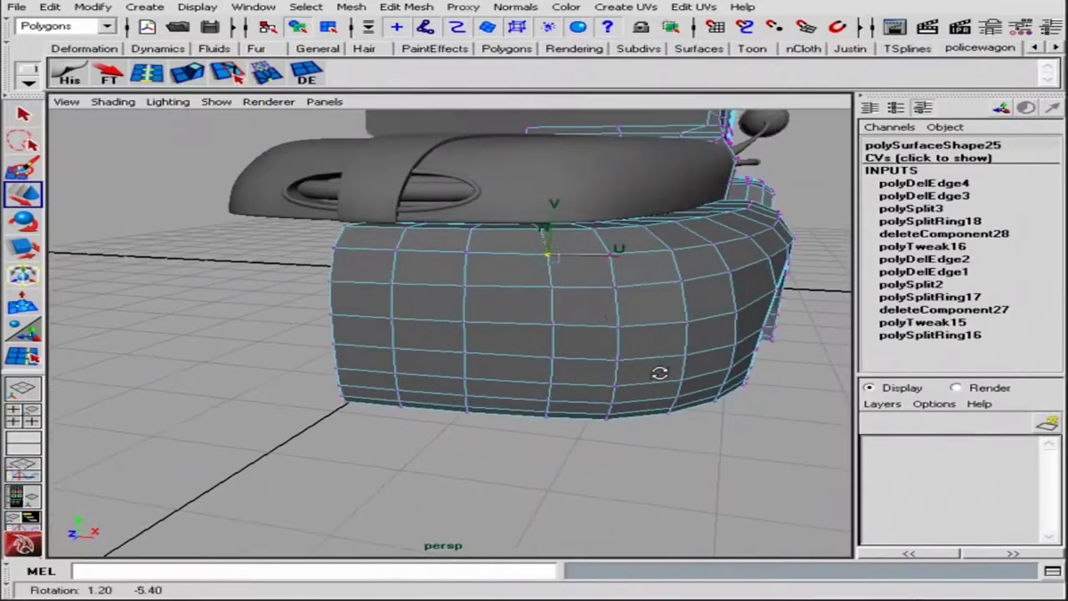
left_click_drag(674, 232, 602, 258, "alt")
left_click(601, 250)
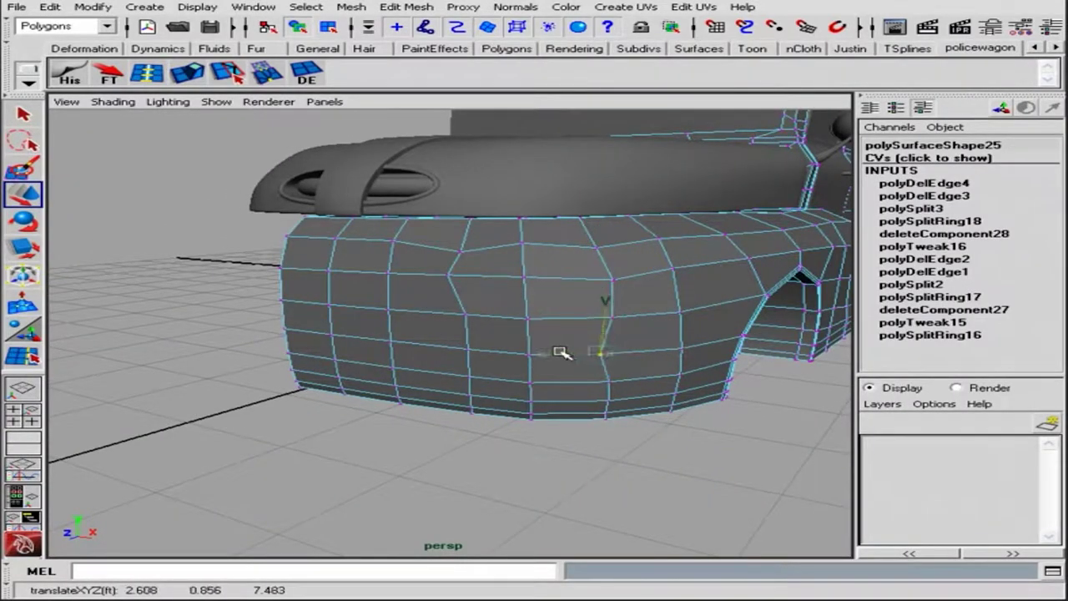
left_click_drag(617, 321, 594, 293, "alt")
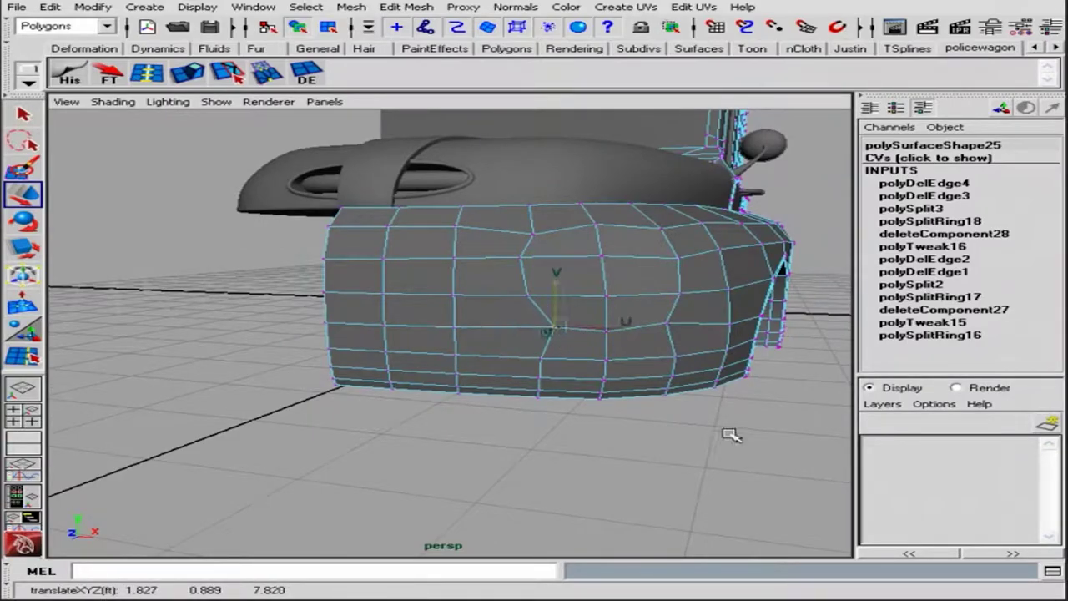
left_click(607, 331)
Step: Finish rounding the headlight vertex loop and select the faces inside it
right_click_drag(614, 296, 414, 296, "alt")
middle_click_drag(415, 296, 512, 324, "alt")
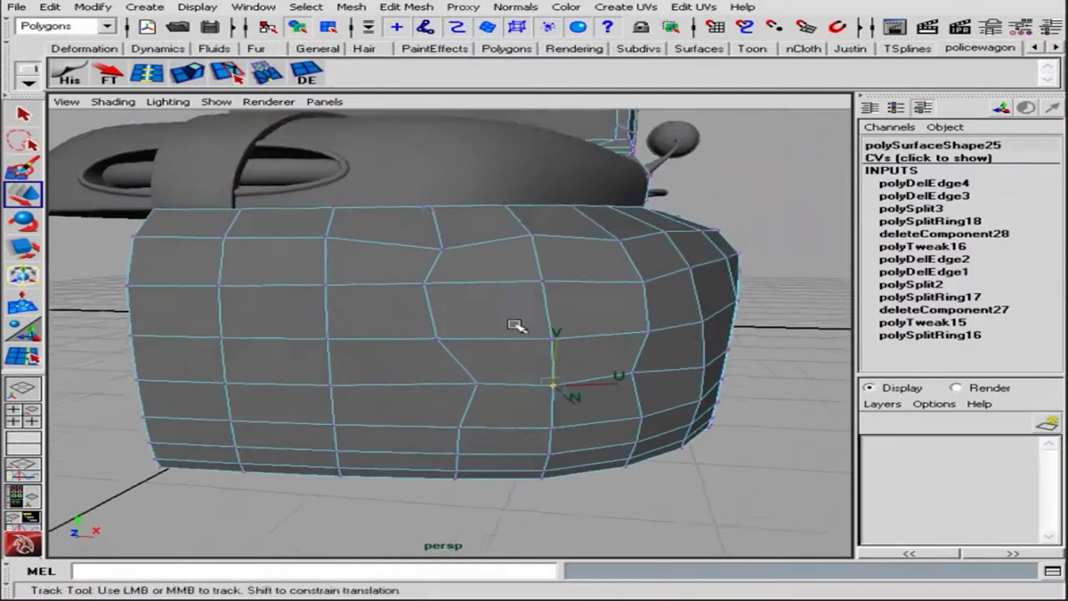
left_click(447, 249)
mouse_move(638, 243)
left_mouse_down("alt")
mouse_move(701, 302)
mouse_move(675, 342)
left_mouse_up("alt")
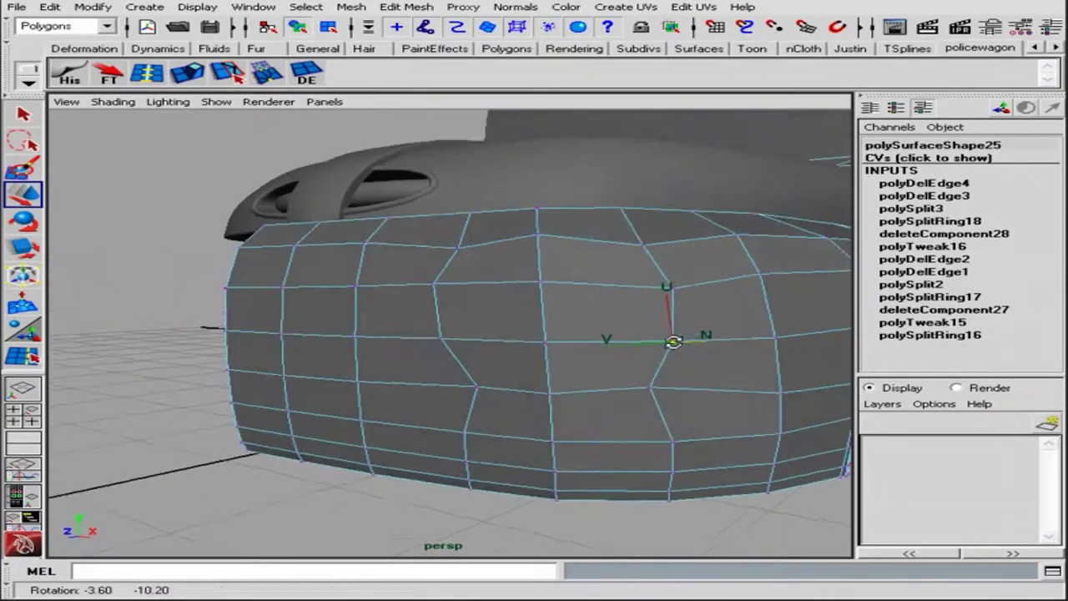
left_click(715, 375)
mouse_move(715, 374)
left_mouse_down("alt")
mouse_move(608, 345)
mouse_move(558, 387)
mouse_move(499, 375)
left_mouse_up("alt")
left_click(556, 389)
left_click(499, 376)
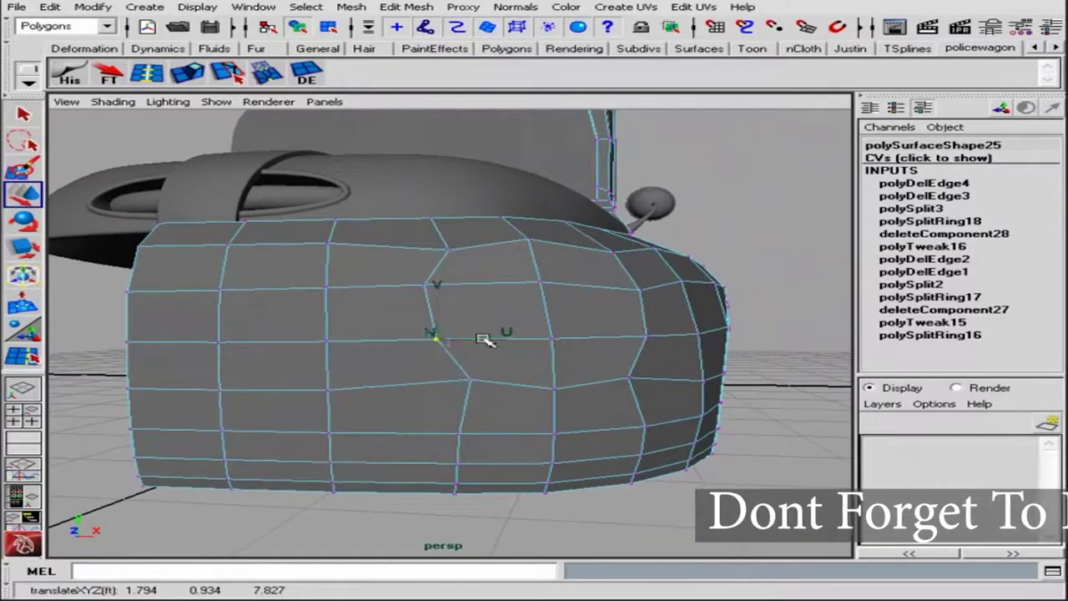
mouse_move(484, 338)
left_mouse_down("alt")
mouse_move(644, 387)
mouse_move(675, 372)
mouse_move(488, 279)
left_mouse_up("alt")
left_click(634, 384)
key("b")
mouse_move(656, 314)
left_mouse_down("alt")
mouse_move(584, 365)
mouse_move(450, 308)
left_mouse_up("alt")
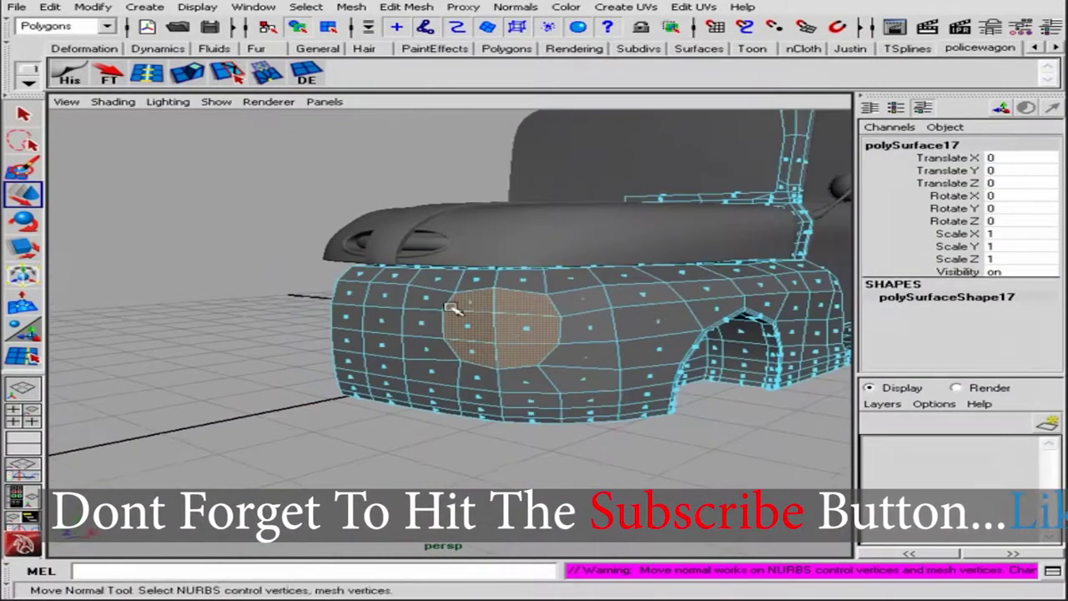
Step: Show the car in wireframe and extrude the ringed headlight faces
double_click(22, 194)
right_click_drag(500, 334, 434, 367, "alt")
left_click(112, 102)
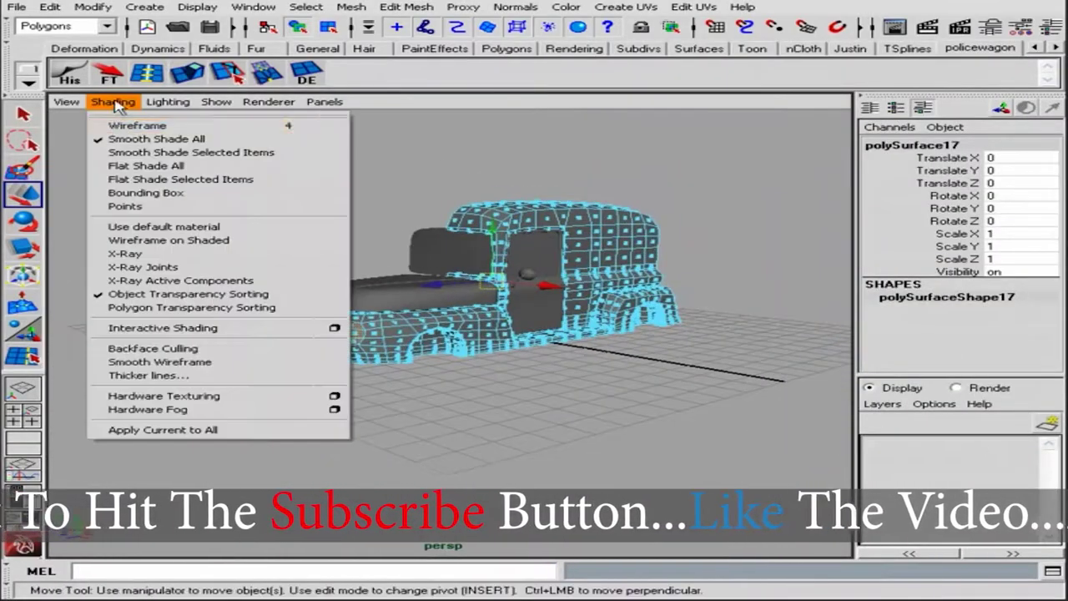
left_click(137, 125)
mouse_move(501, 292)
left_mouse_down("alt")
mouse_move(639, 410)
mouse_move(417, 251)
mouse_move(227, 178)
mouse_move(529, 322)
left_mouse_up("alt")
key("5")
right_click_drag(529, 322, 501, 298, "alt")
key("ctrl+e")
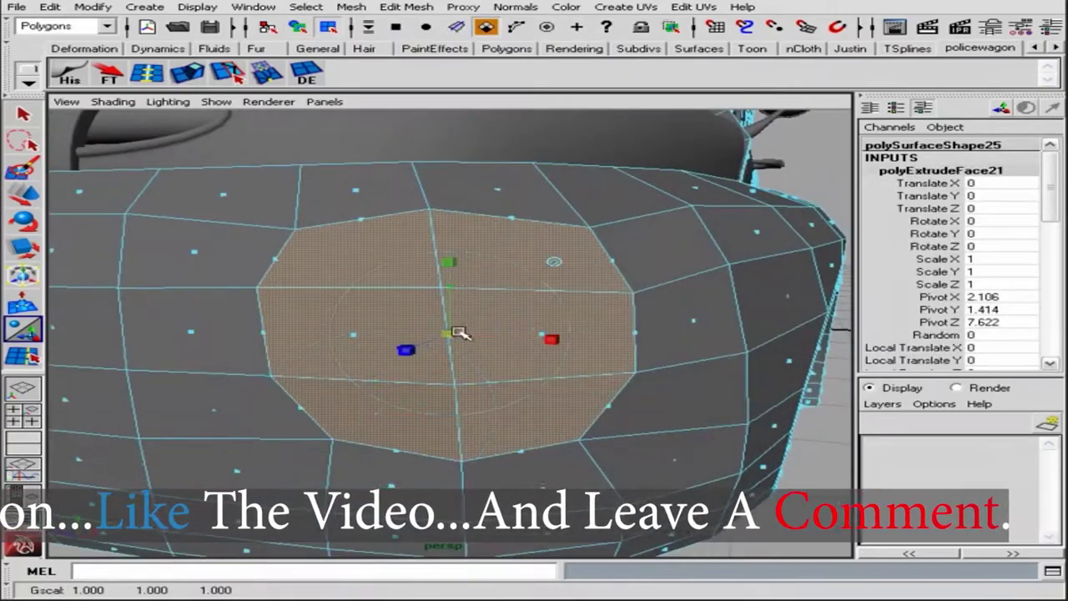
Step: Shrink, re-extrude and push the faces inward, then delete them to open the hole
left_click_drag(459, 333, 438, 334)
left_click_drag(438, 334, 628, 281, "alt")
mouse_move(399, 308)
left_mouse_down("alt")
mouse_move(432, 300)
mouse_move(492, 326)
mouse_move(392, 363)
left_mouse_up("alt")
key("ctrl+e")
left_click_drag(393, 363, 587, 338)
key("ctrl+e")
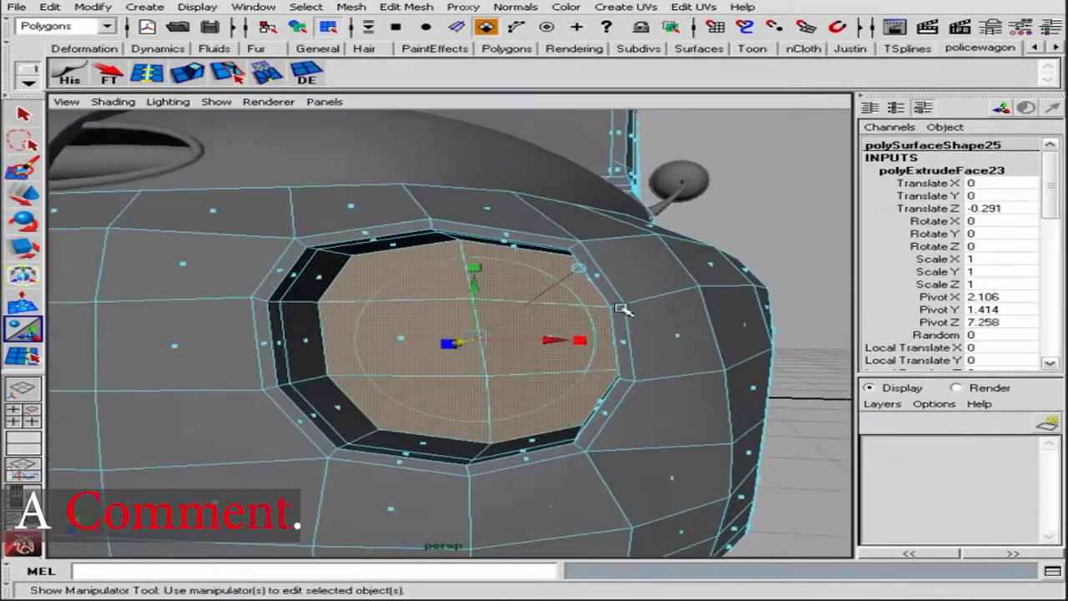
key("Delete")
right_click_drag(442, 347, 444, 376, "alt")
key("F8")
Step: Select the components around the hole's rim and move them upward
mouse_move(445, 375)
left_mouse_down("alt")
mouse_move(446, 406)
mouse_move(506, 415)
left_mouse_up("alt")
key("3")
left_click(446, 406)
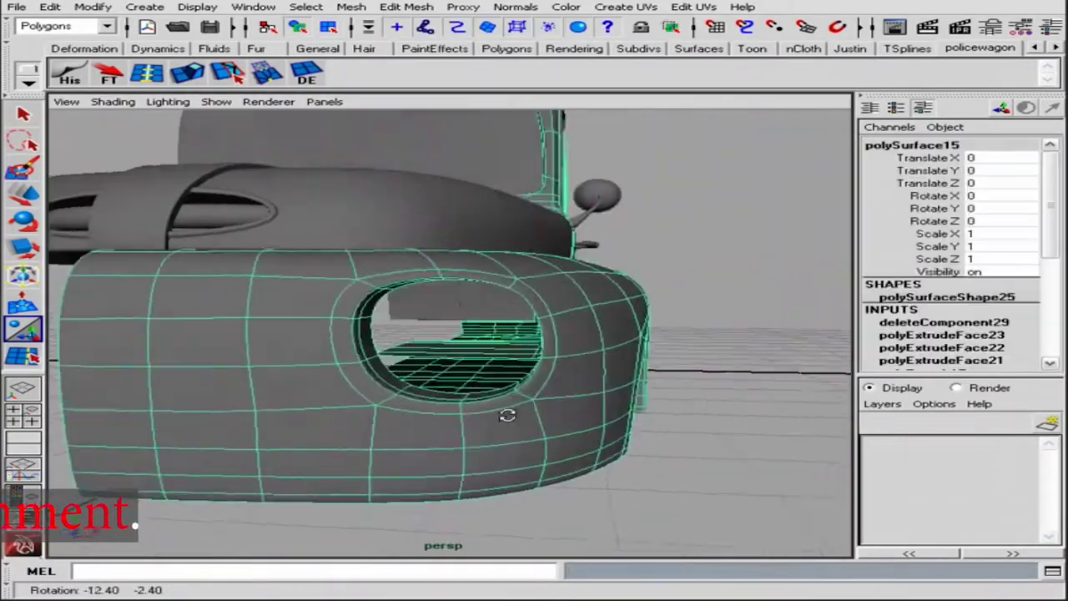
right_click_drag(506, 415, 381, 341, "alt")
key("F8")
key("w")
left_click(440, 367)
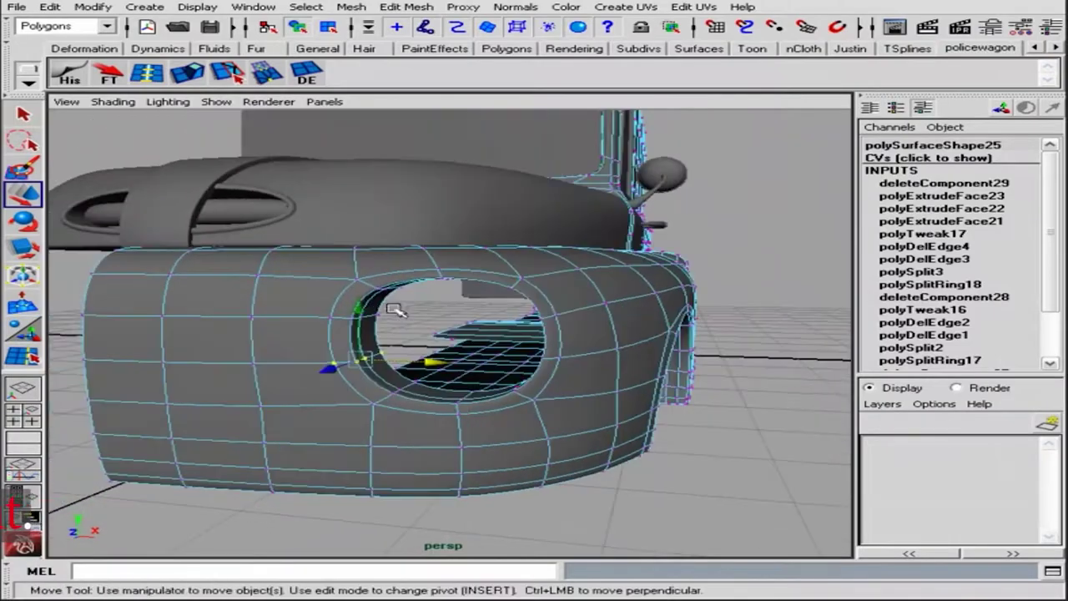
mouse_move(440, 367)
left_mouse_down("alt")
mouse_move(450, 317)
mouse_move(440, 301)
mouse_move(731, 327)
mouse_move(374, 281)
mouse_move(501, 353)
left_mouse_up("alt")
key("F8")
Step: Inspect the new headlight hole close up and return to object selection
right_click_drag(500, 353, 363, 84, "alt")
left_click_drag(363, 83, 418, 231, "alt")
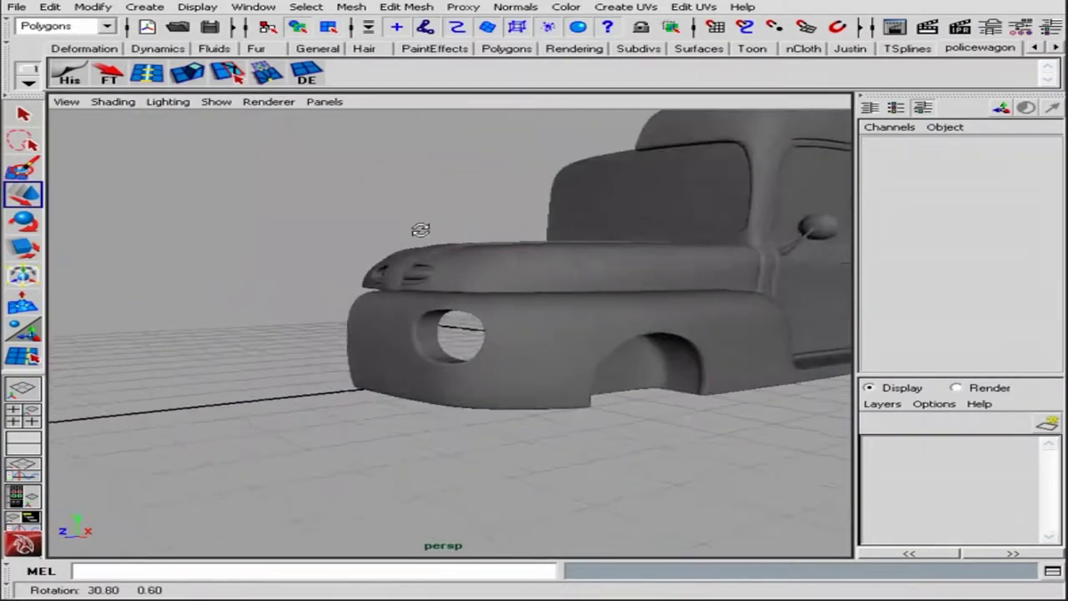
right_click_drag(417, 231, 656, 286, "alt")
mouse_move(655, 286)
left_mouse_down("alt")
mouse_move(558, 305)
mouse_move(530, 276)
left_mouse_up("alt")
right_click_drag(530, 275, 410, 279, "alt")
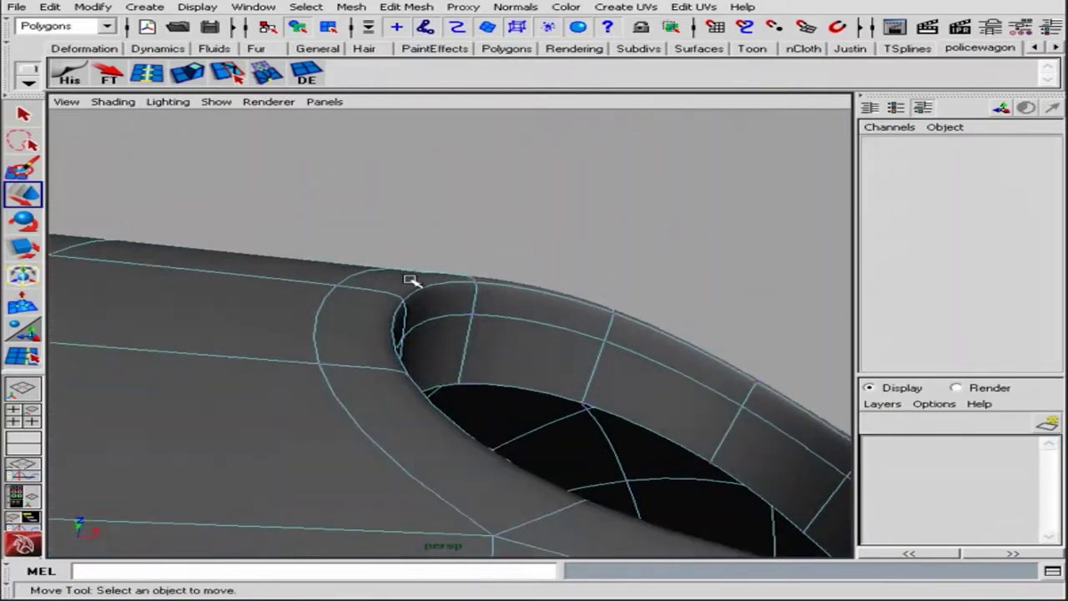
mouse_move(436, 270)
left_mouse_down("alt")
mouse_move(424, 324)
mouse_move(482, 314)
mouse_move(489, 278)
mouse_move(489, 362)
mouse_move(697, 387)
mouse_move(448, 326)
mouse_move(512, 310)
left_mouse_up("alt")
left_click(425, 325)
key("F8")
mouse_move(512, 310)
right_mouse_down("alt")
mouse_move(443, 375)
mouse_move(591, 365)
right_mouse_up("alt")
Step: Select the fender body and apply Mesh > Mirror Geometry to make it symmetric
mouse_move(591, 365)
left_mouse_down("alt")
mouse_move(538, 306)
mouse_move(721, 477)
mouse_move(723, 416)
mouse_move(688, 383)
left_mouse_up("alt")
left_click(721, 478)
left_click(689, 382)
left_click_drag(594, 362, 259, 361, "alt")
left_click_drag(498, 361, 498, 318, "alt")
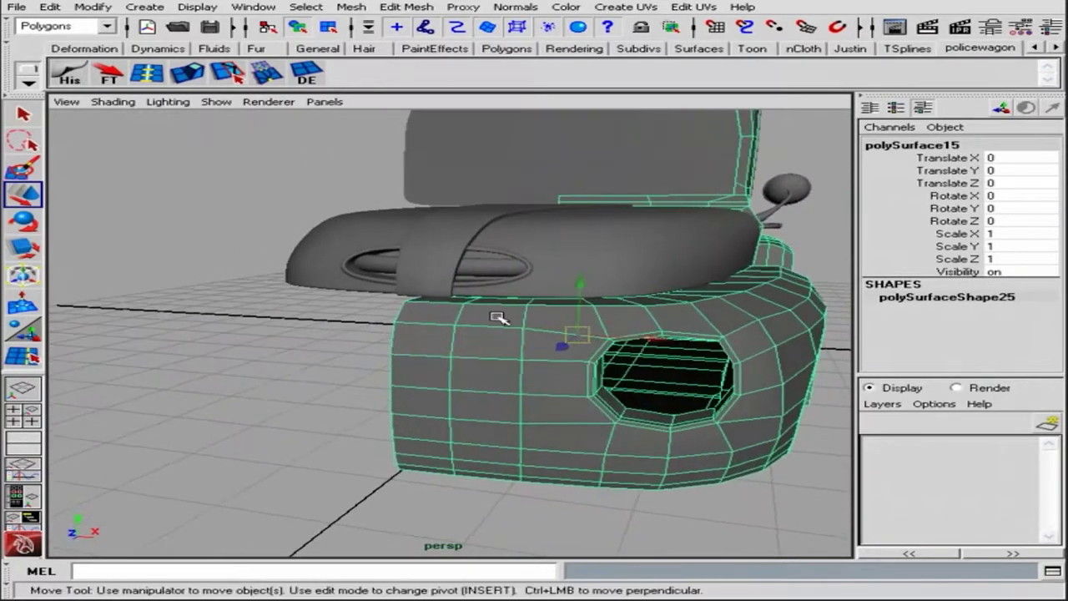
left_click(352, 7)
left_click(392, 341)
left_click_drag(392, 341, 500, 334, "alt")
Step: Check the concept photo, widen the fender's centre vertices, and open Move Normal Tool settings
scroll(536, 305, "up", 3)
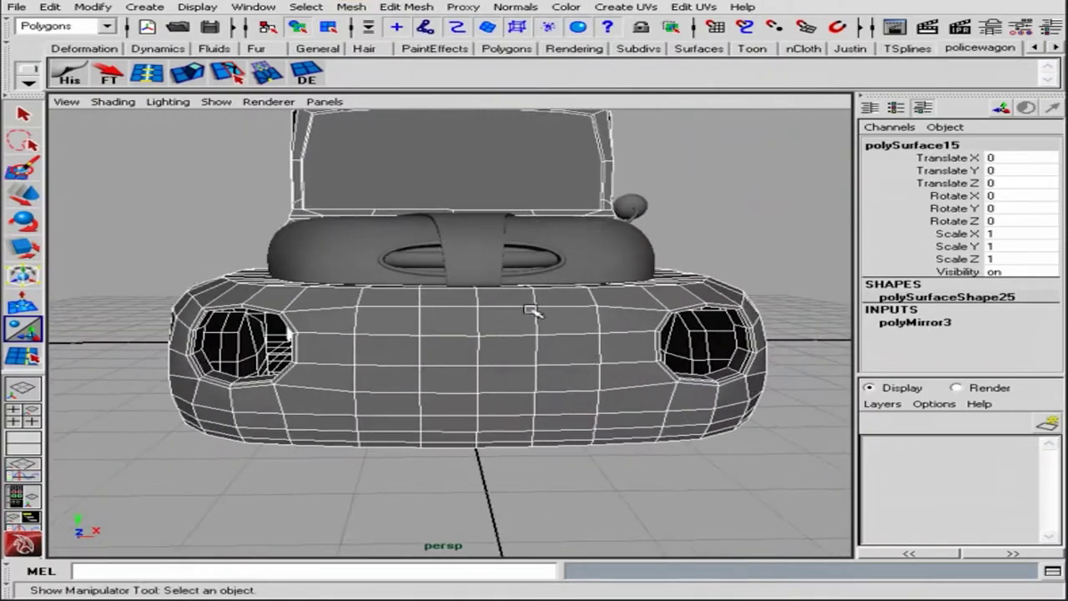
right_click(594, 337)
left_click(363, 318)
key("alt+Tab")
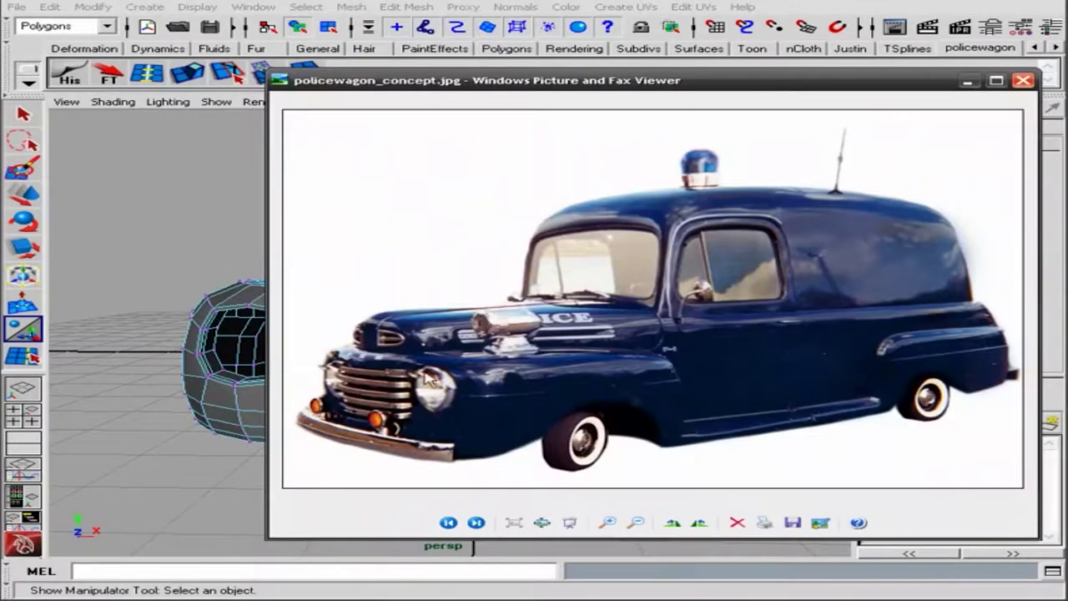
left_click(967, 81)
left_click_drag(486, 336, 494, 333)
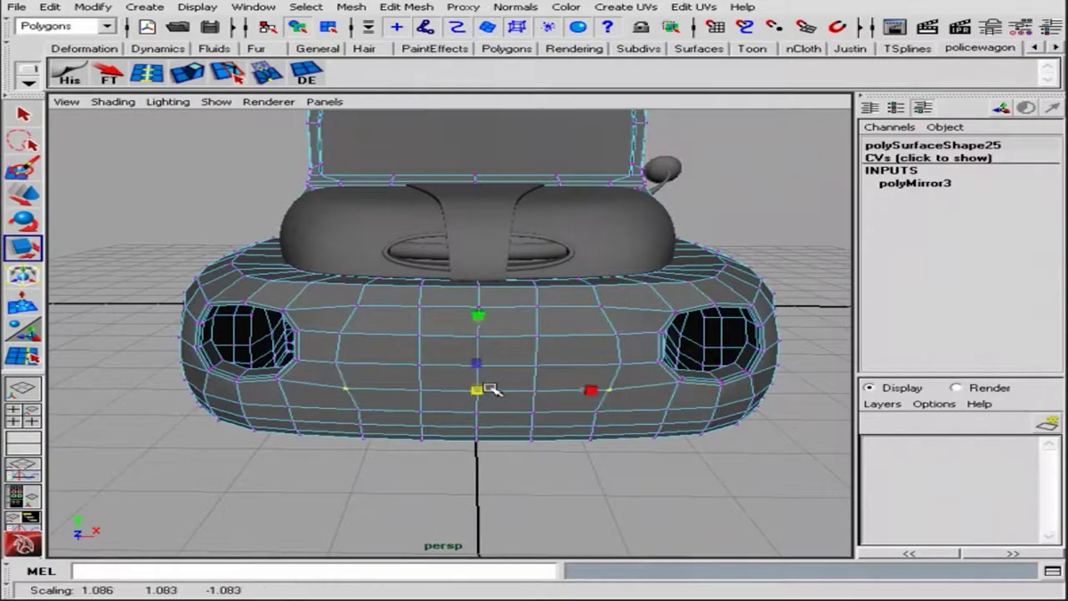
left_click_drag(500, 388, 605, 417, "alt")
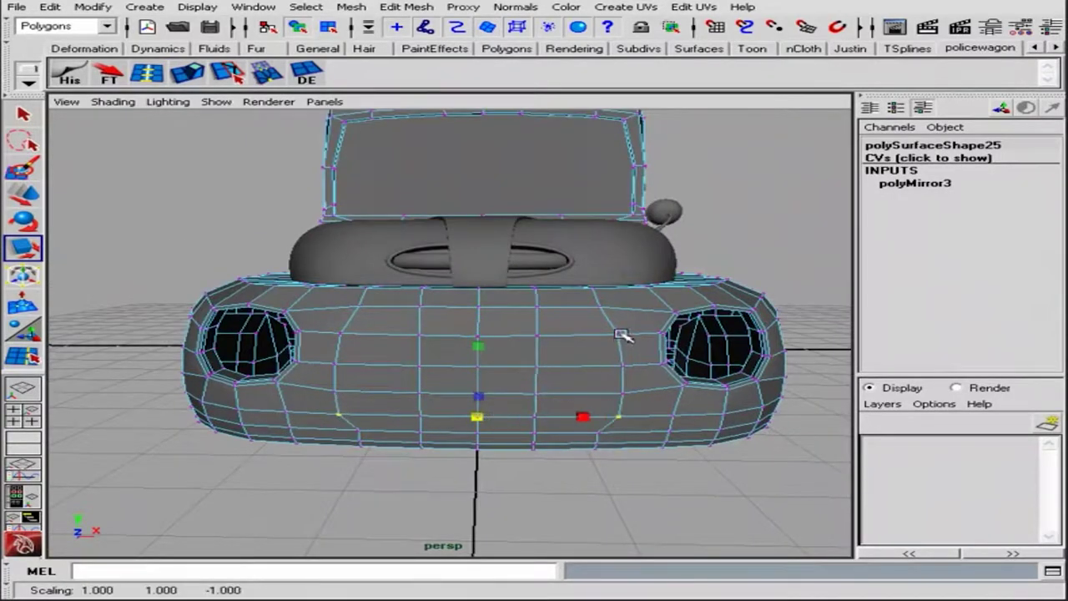
double_click(22, 193)
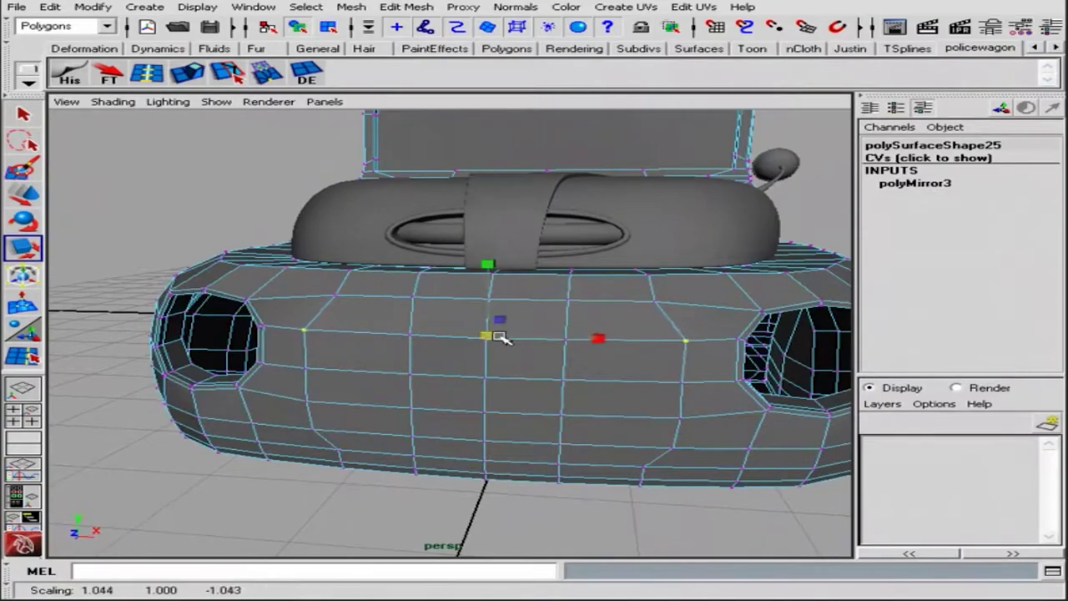
Step: Orbit around the wagon's nose to inspect the front panel between the headlights
left_click_drag(499, 336, 649, 311, "alt")
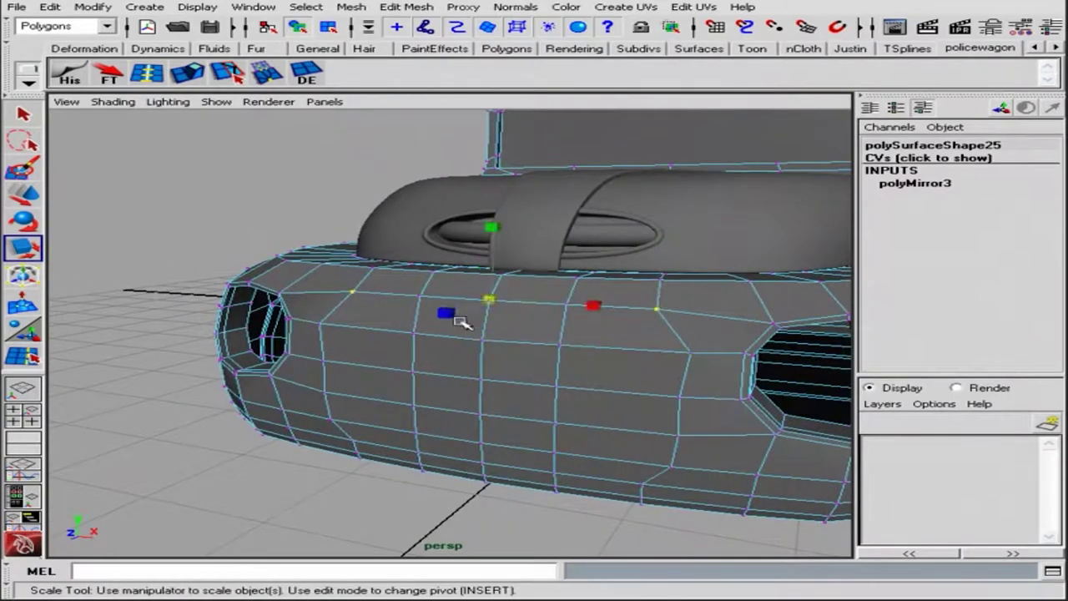
left_click_drag(499, 271, 324, 373, "alt")
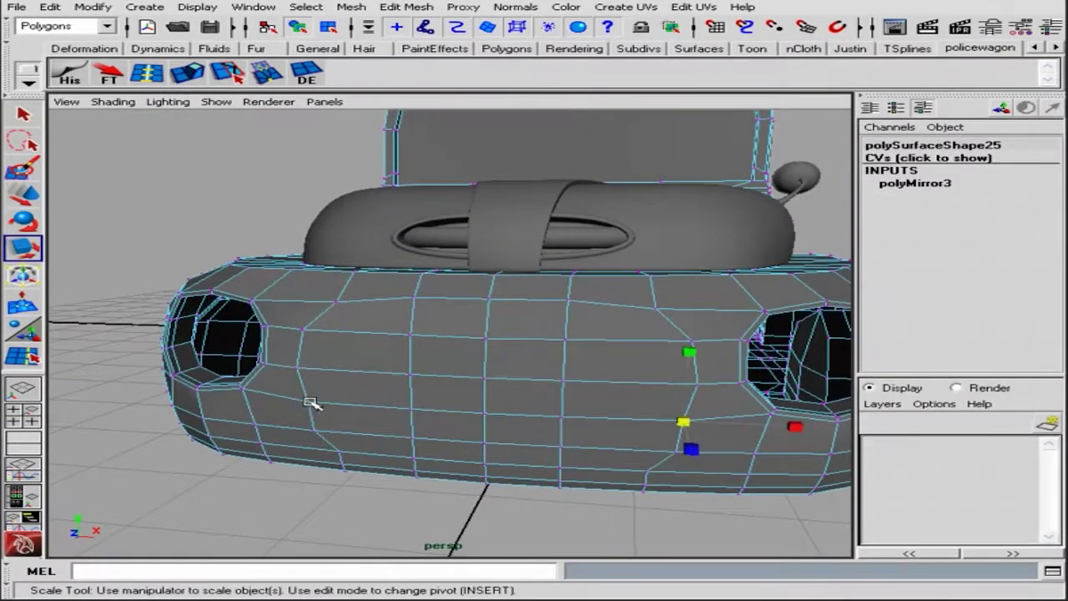
left_click_drag(524, 419, 351, 405, "alt")
left_click_drag(488, 409, 653, 435, "alt")
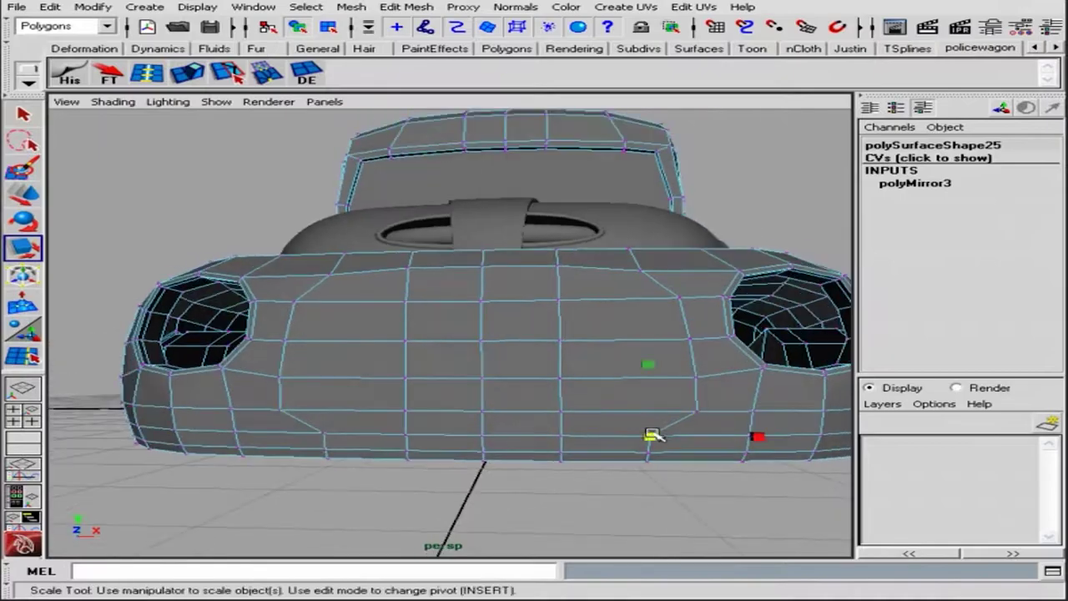
mouse_move(527, 434)
left_mouse_down("alt")
mouse_move(723, 430)
mouse_move(481, 435)
left_mouse_up("alt")
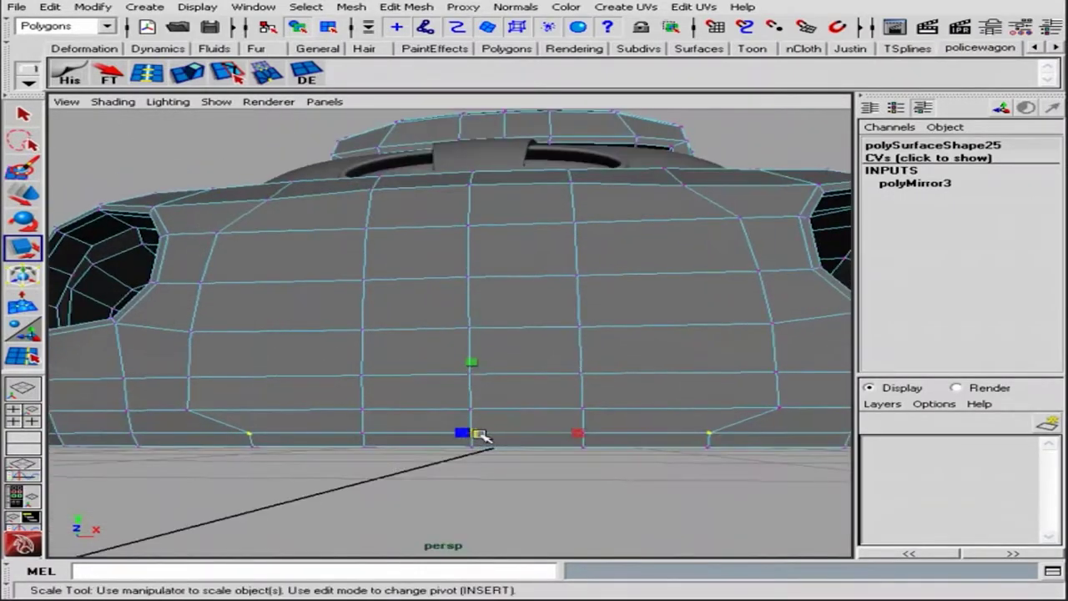
mouse_move(547, 436)
left_mouse_down("alt")
mouse_move(608, 398)
mouse_move(350, 394)
left_mouse_up("alt")
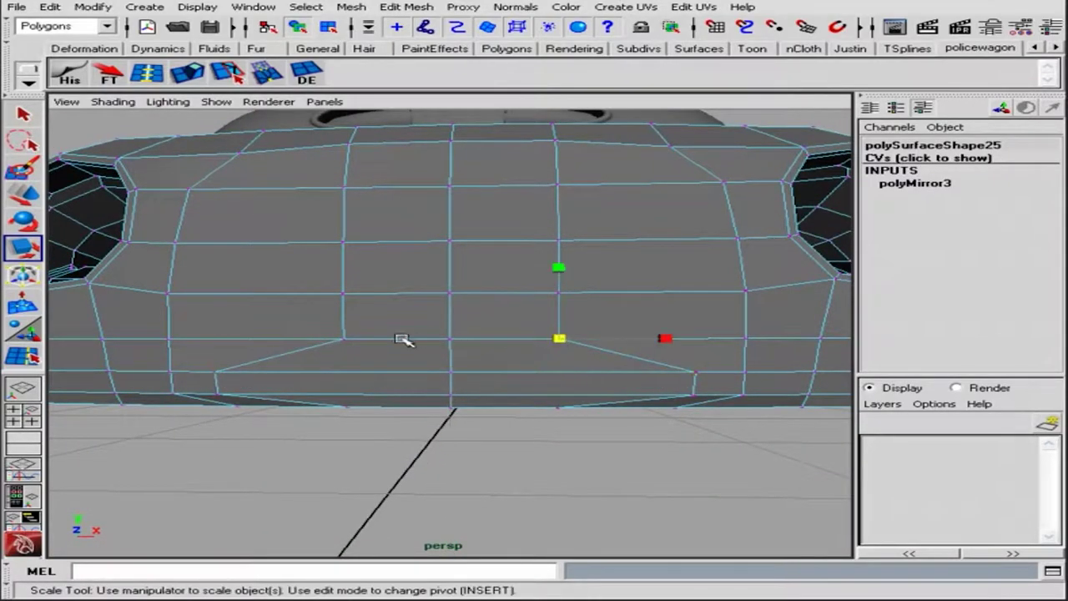
left_click_drag(379, 300, 498, 303, "alt")
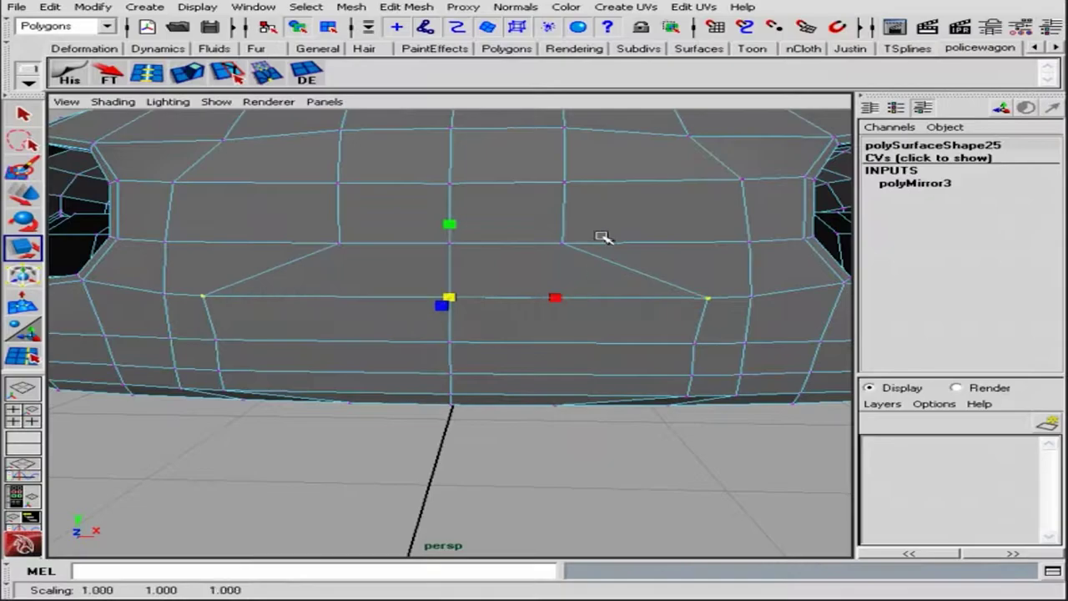
mouse_move(603, 237)
left_mouse_down("alt")
mouse_move(646, 340)
mouse_move(681, 288)
mouse_move(675, 300)
mouse_move(433, 287)
left_mouse_up("alt")
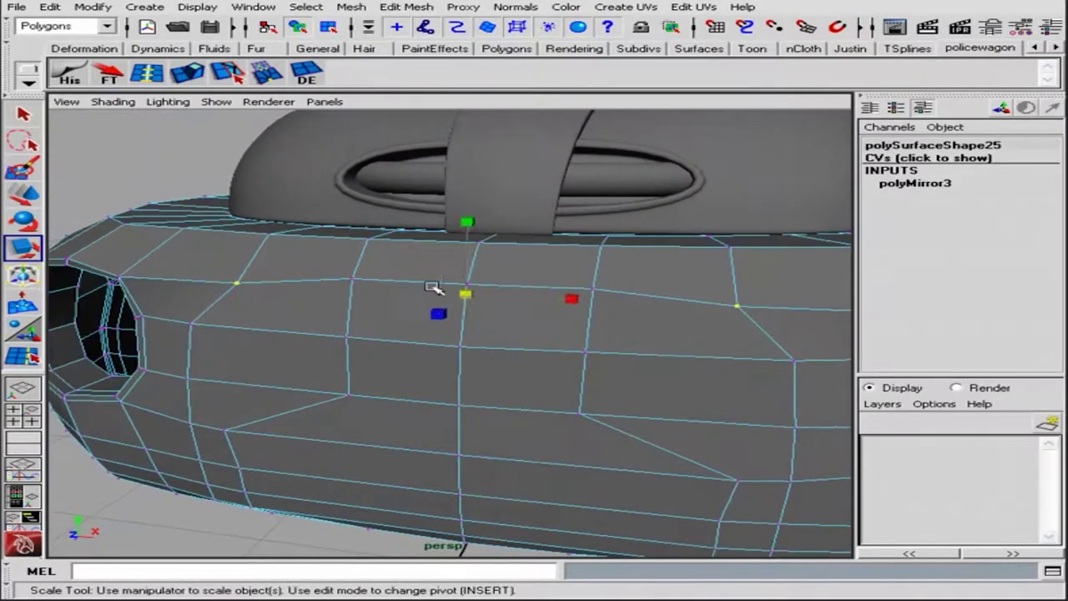
Step: Cut a new edge across the front panel and delete an unwanted edge
key("r")
left_click_drag(482, 243, 229, 73, "alt")
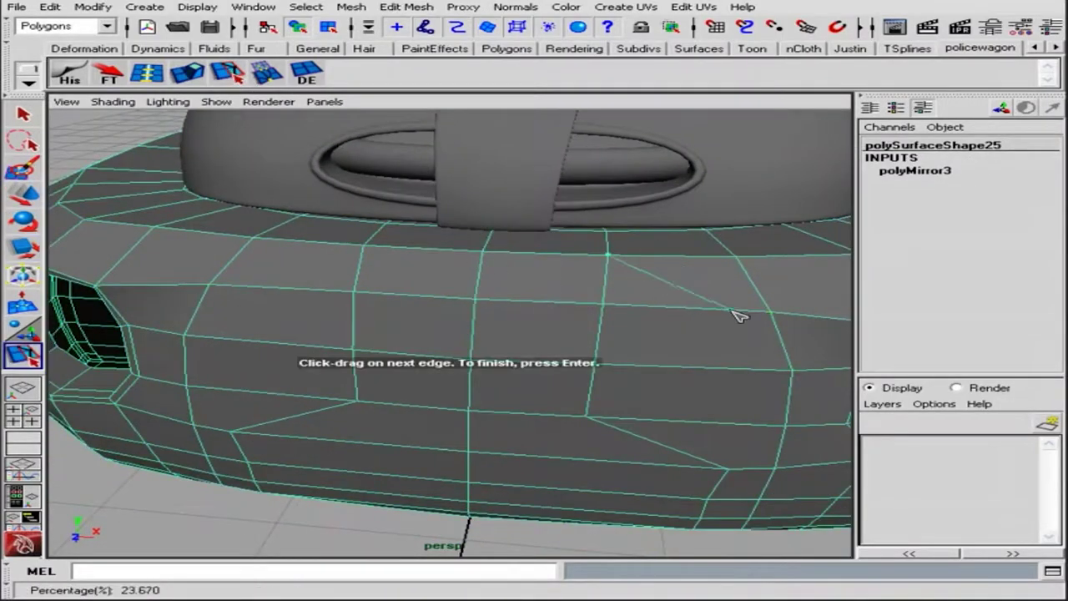
left_click_drag(735, 312, 751, 349, "alt")
left_click(751, 348)
key("r")
left_click_drag(708, 482, 605, 277, "alt")
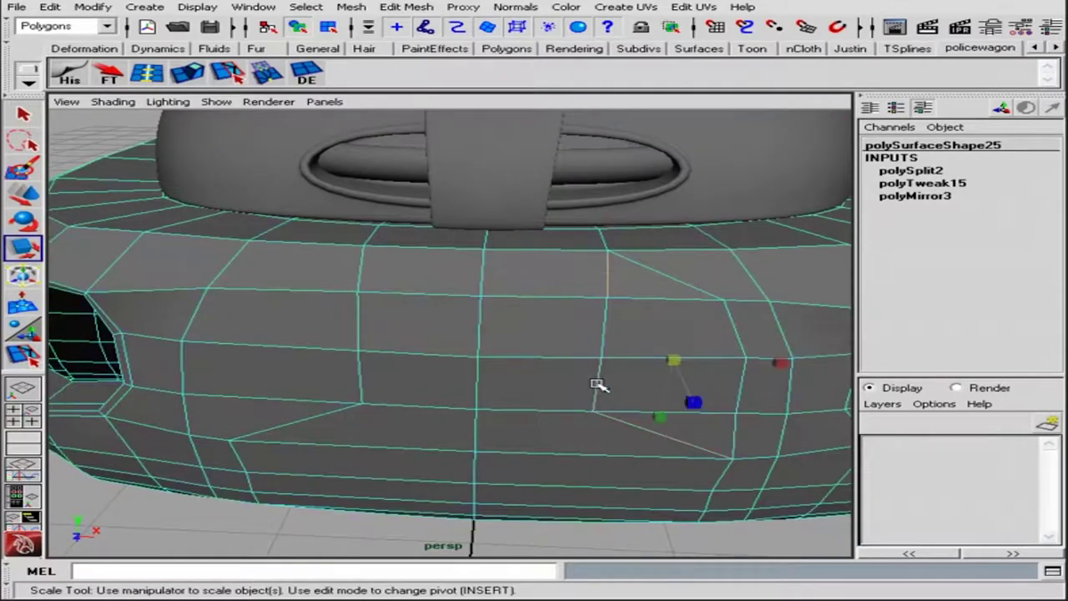
left_click(305, 75)
key("y")
Step: Cut a second split across the panel and review the front between both headlights
mouse_move(467, 251)
left_mouse_down("alt")
mouse_move(529, 231)
mouse_move(373, 253)
left_mouse_up("alt")
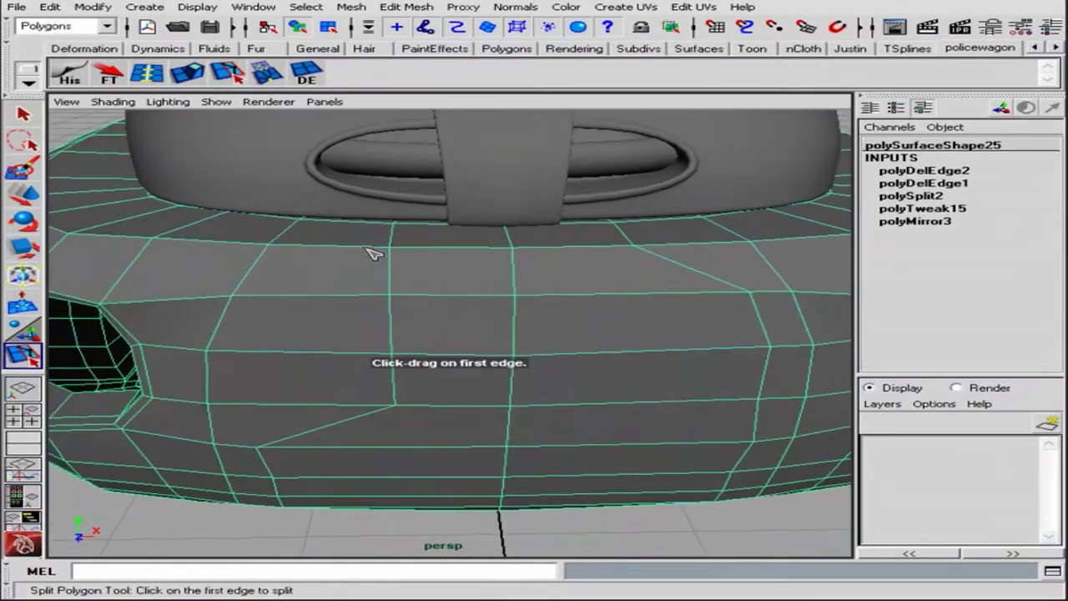
left_click(290, 302)
left_click_drag(290, 302, 263, 450, "alt")
left_click(263, 451)
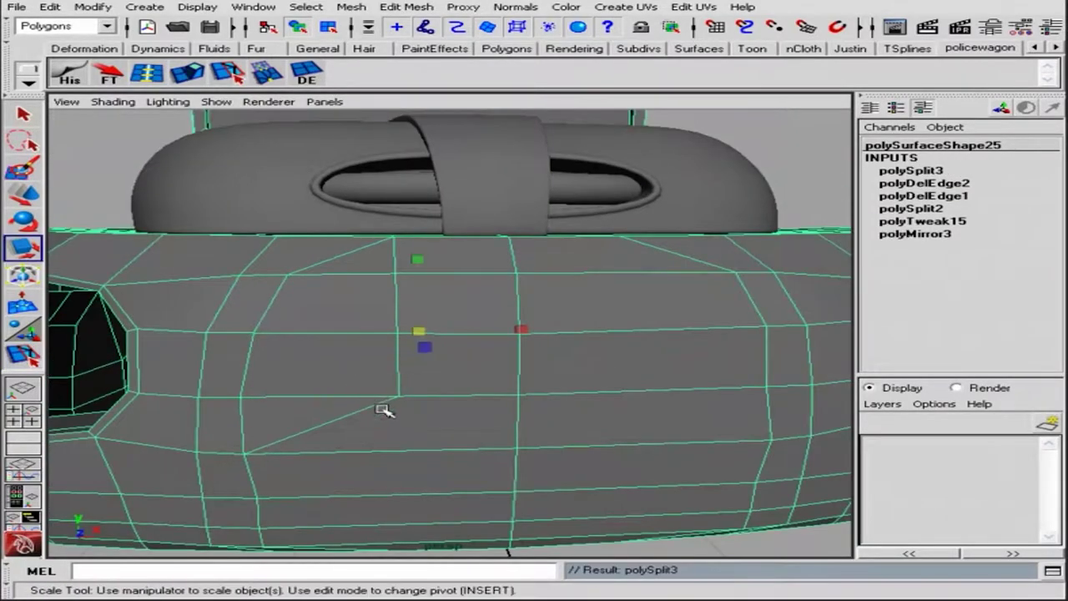
left_click_drag(467, 275, 564, 300, "alt")
right_click_drag(565, 300, 603, 306, "alt")
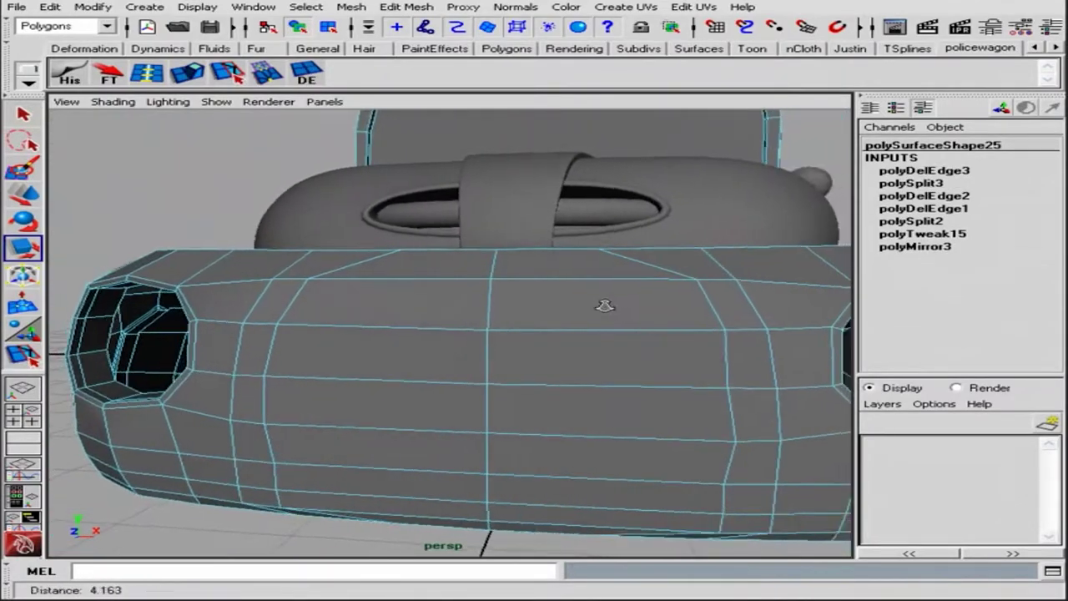
mouse_move(603, 305)
left_mouse_down("alt")
mouse_move(350, 324)
mouse_move(349, 311)
mouse_move(722, 324)
mouse_move(406, 309)
left_mouse_up("alt")
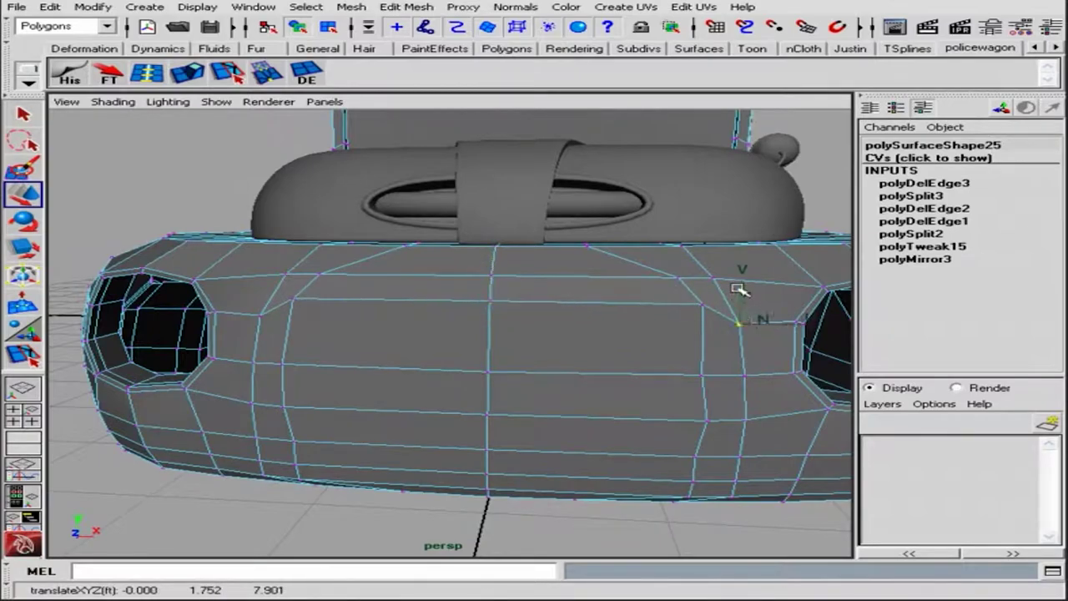
mouse_move(272, 268)
left_mouse_down("alt")
mouse_move(298, 375)
mouse_move(775, 362)
mouse_move(720, 442)
mouse_move(333, 404)
left_mouse_up("alt")
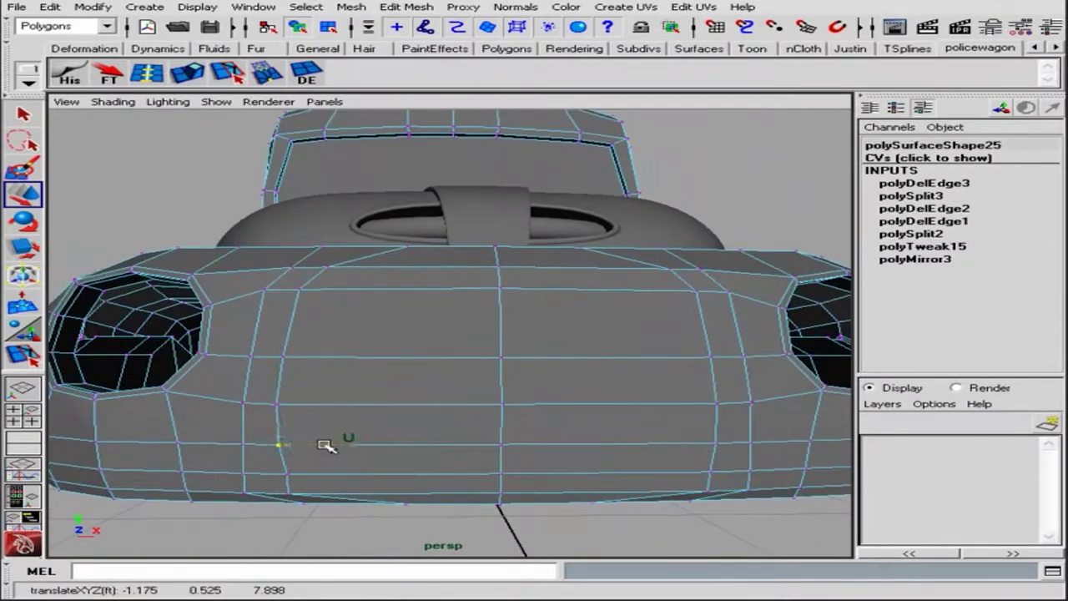
mouse_move(325, 444)
left_mouse_down("alt")
mouse_move(553, 409)
mouse_move(650, 308)
left_mouse_up("alt")
key("F11")
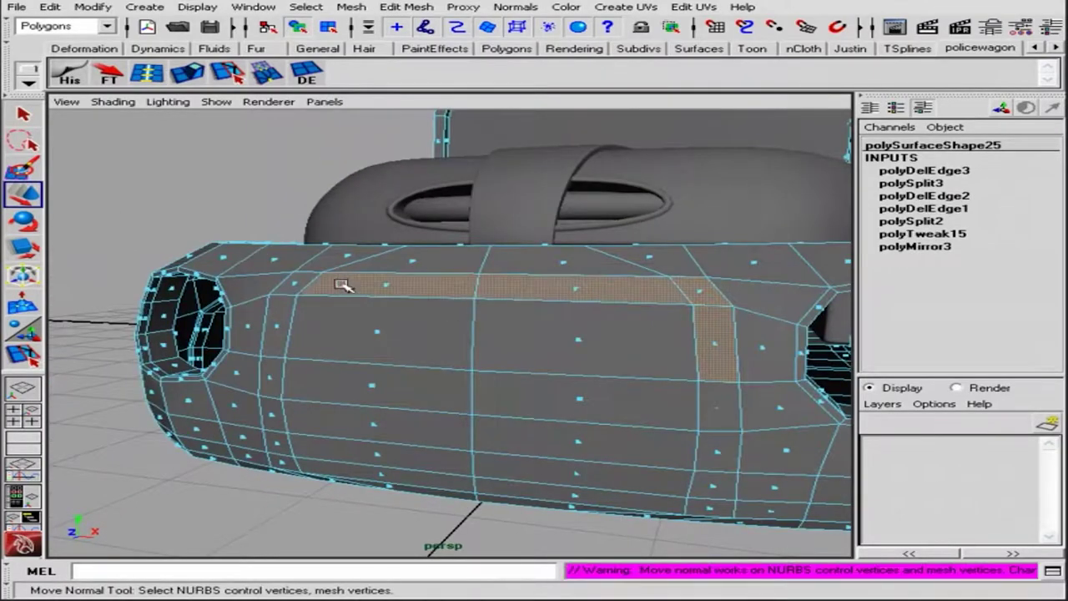
Step: Extrude the chosen grille faces twice, shrinking their height to recess the panel
left_click_drag(281, 331, 473, 295, "alt")
right_click_drag(472, 295, 428, 327, "alt")
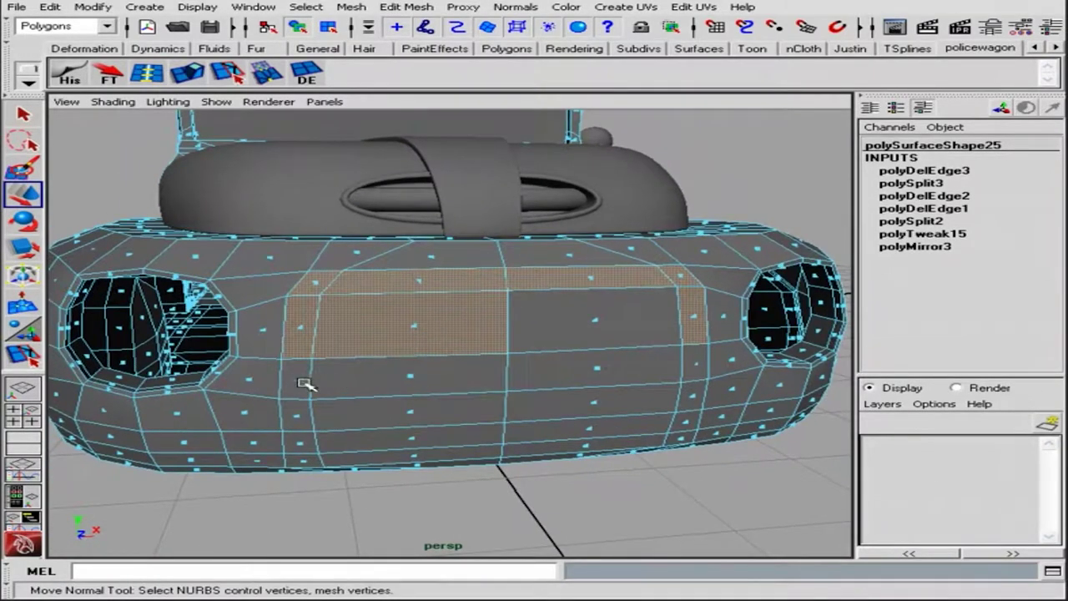
left_click_drag(324, 419, 392, 401, "alt")
key("w")
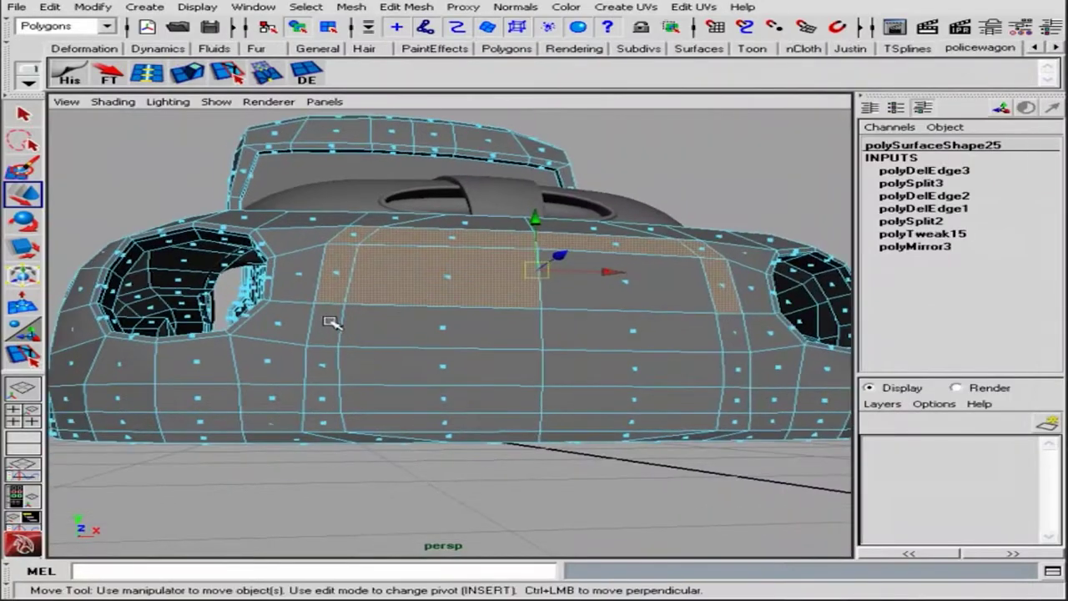
mouse_move(328, 322)
left_mouse_down("alt")
mouse_move(461, 416)
mouse_move(439, 372)
left_mouse_up("alt")
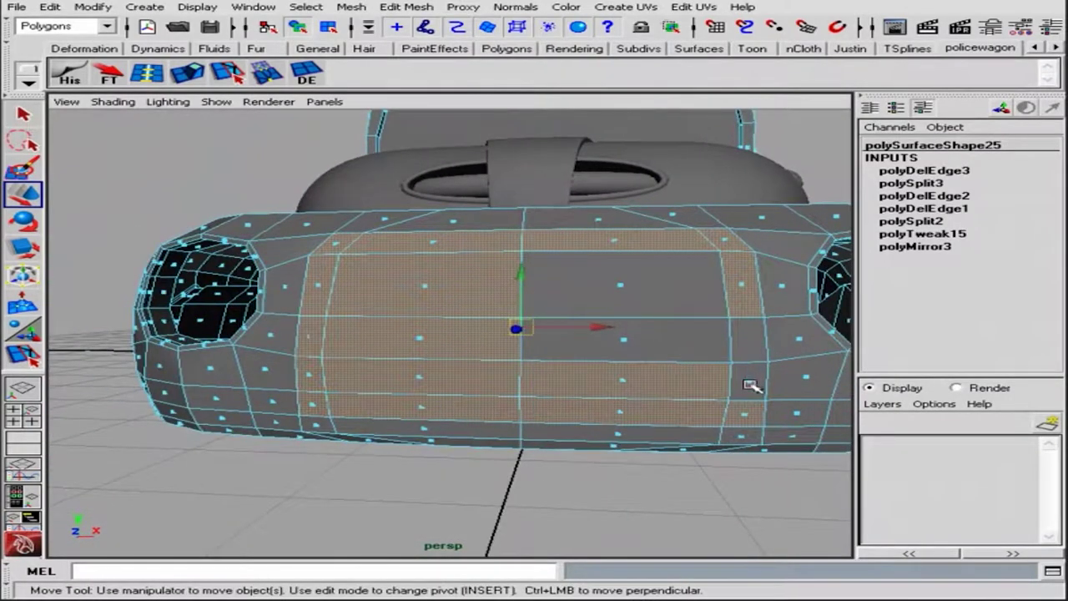
mouse_move(624, 290)
left_mouse_down("alt")
mouse_move(648, 322)
mouse_move(404, 302)
left_mouse_up("alt")
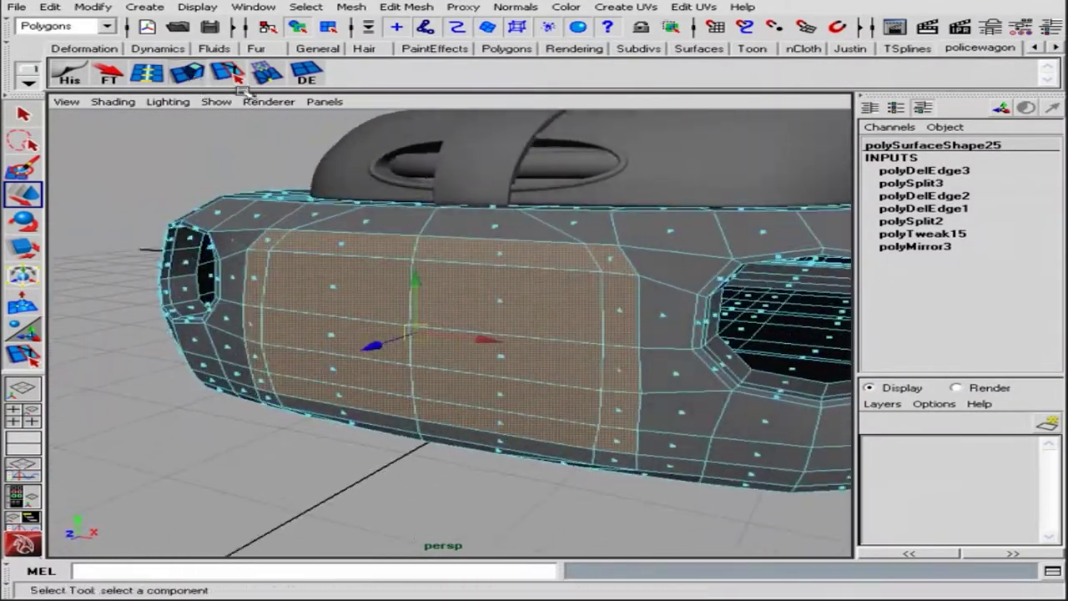
key("ctrl+e")
mouse_move(418, 361)
left_mouse_down("alt")
mouse_move(540, 347)
mouse_move(544, 290)
left_mouse_up("alt")
key("ctrl+e")
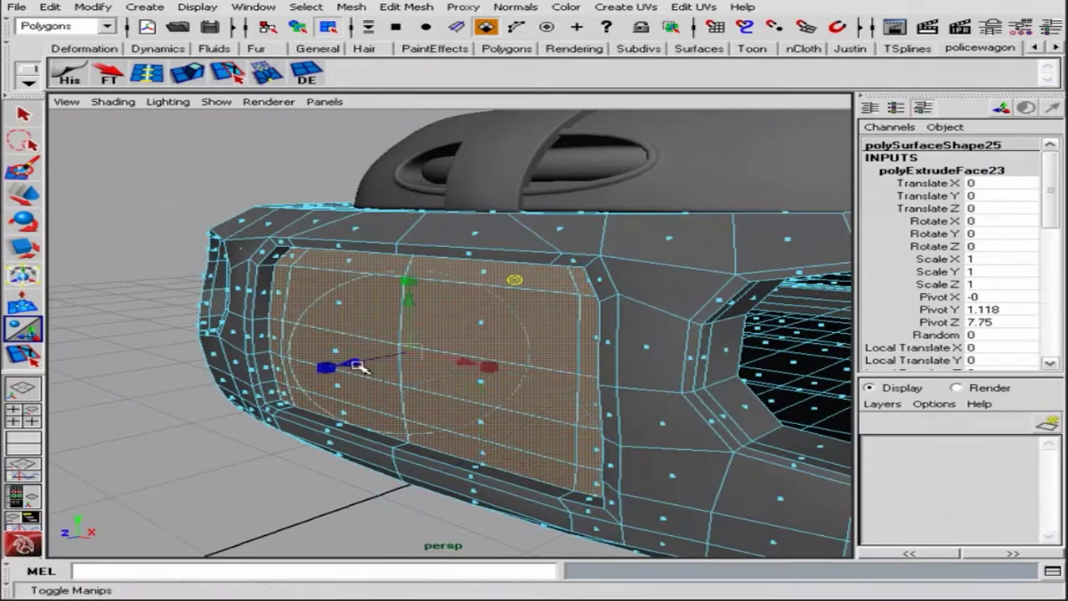
Step: Return to object mode, inspect the recessed grille, and bring up the reference photo
left_click_drag(464, 344, 450, 334, "alt")
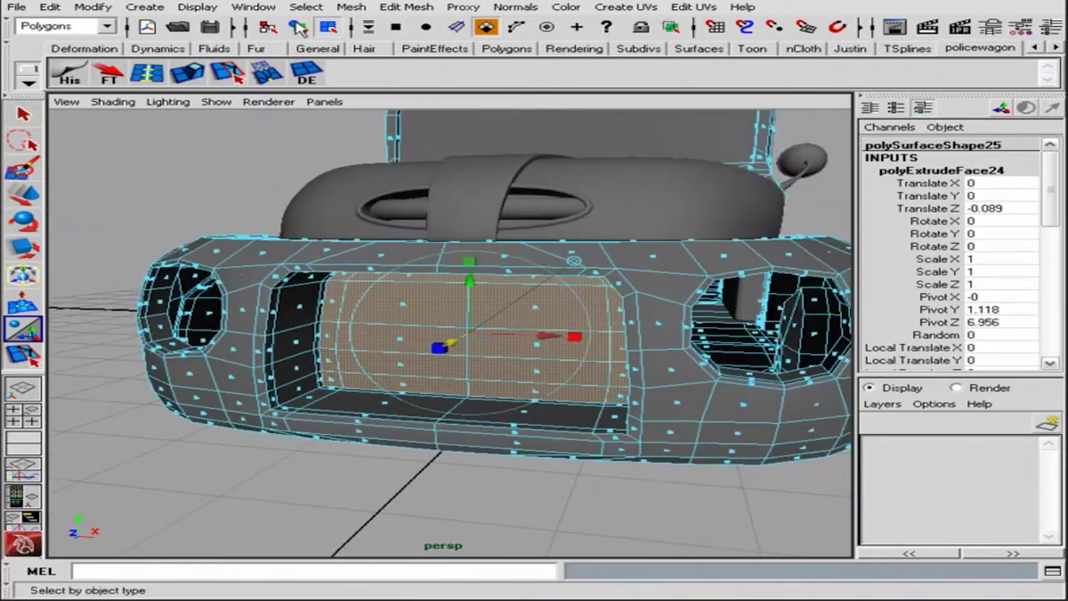
key("F8")
mouse_move(544, 295)
left_mouse_down("alt")
mouse_move(565, 439)
mouse_move(488, 404)
mouse_move(639, 370)
mouse_move(471, 329)
left_mouse_up("alt")
right_click_drag(521, 329, 564, 387, "alt")
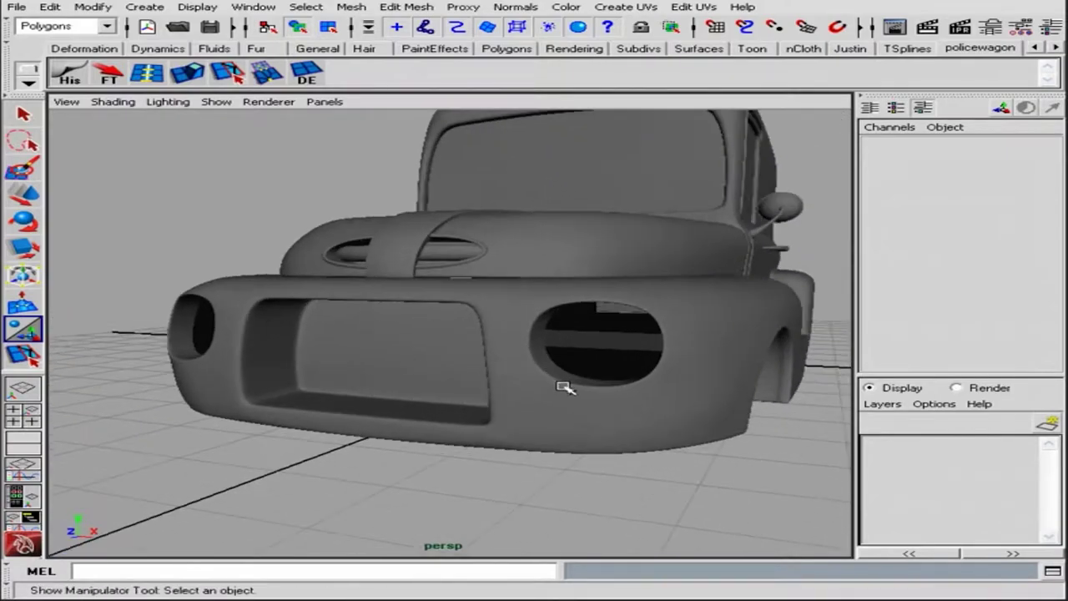
right_click_drag(481, 367, 467, 359, "alt")
mouse_move(468, 359)
left_mouse_down("alt")
mouse_move(512, 370)
mouse_move(512, 382)
left_mouse_up("alt")
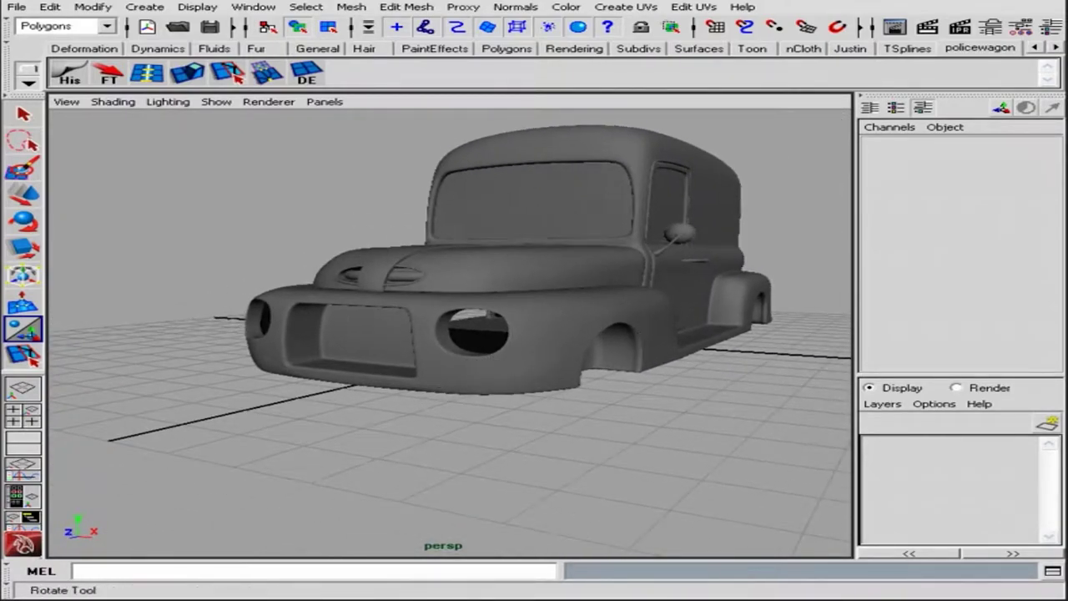
key("q")
key("alt+Tab")
Step: Create a pipe primitive, place it below the front bumper, and flatten it
left_click(967, 80)
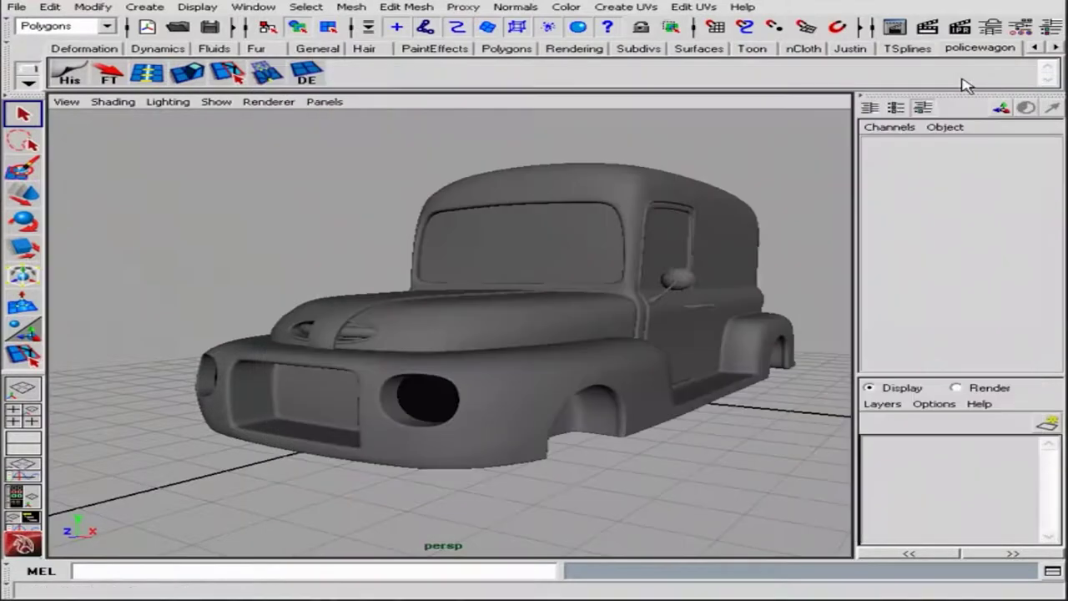
right_click_drag(467, 334, 517, 305, "alt")
left_click(560, 237)
left_click(144, 7)
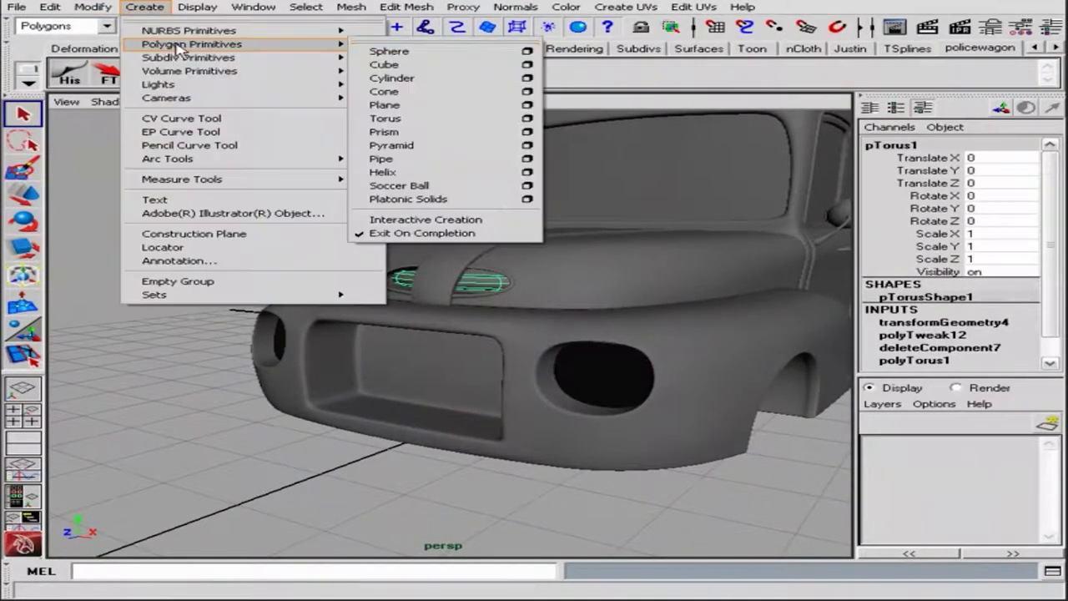
left_click(384, 159)
right_click_drag(543, 243, 501, 275, "alt")
key("w")
mouse_move(500, 333)
left_mouse_down()
mouse_move(453, 386)
mouse_move(441, 314)
left_mouse_up()
right_click_drag(440, 314, 446, 292, "alt")
key("r")
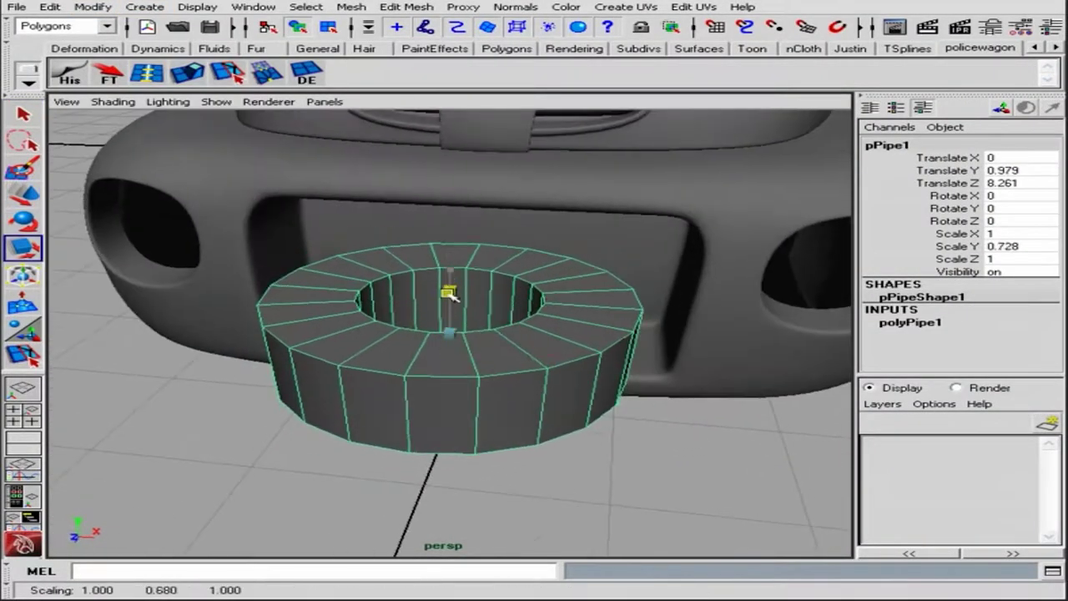
mouse_move(446, 293)
left_mouse_down()
mouse_move(489, 310)
mouse_move(775, 295)
left_mouse_up()
Step: Set the pipe's axis subdivisions to 12 and its thickness to 0.15
left_click(910, 322)
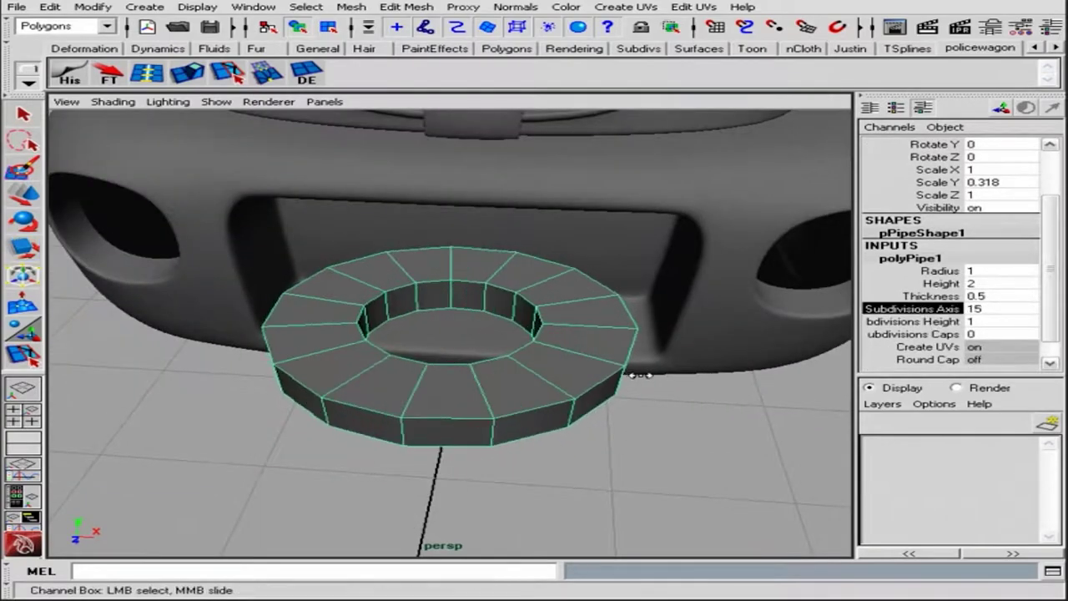
middle_click_drag(639, 375, 283, 383)
mouse_move(283, 384)
left_mouse_down("alt")
mouse_move(631, 425)
mouse_move(668, 400)
left_mouse_up("alt")
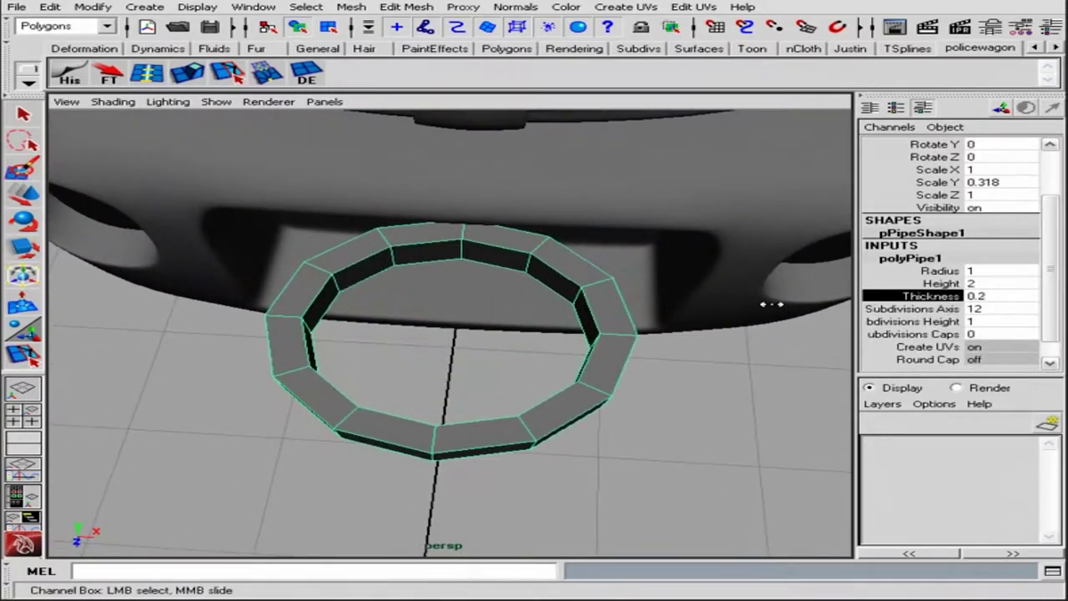
middle_click_drag(771, 304, 734, 305)
type("0.2")
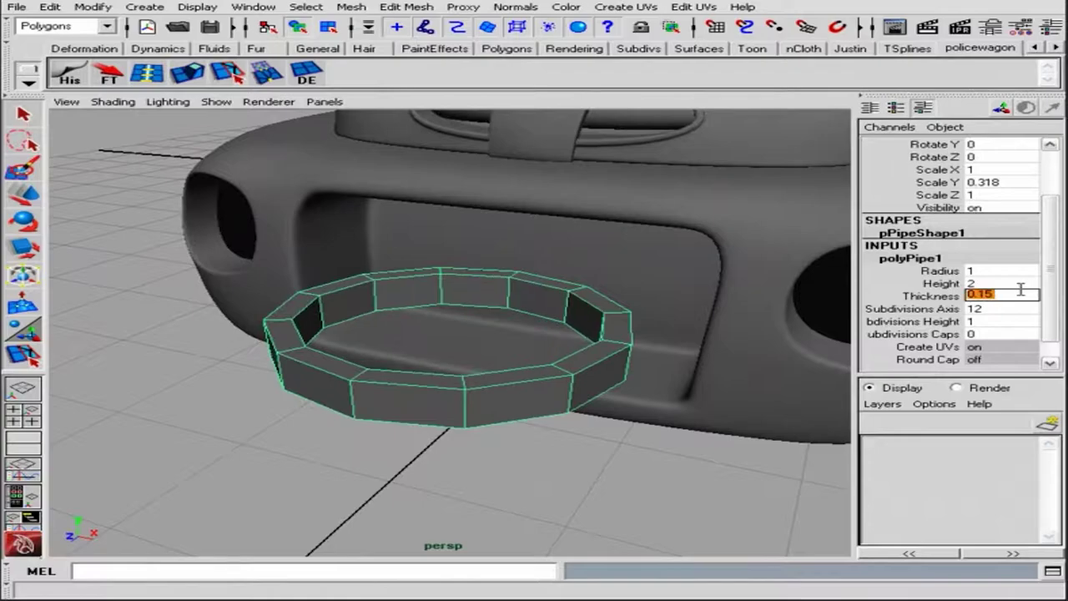
key("Return")
mouse_move(584, 417)
left_mouse_down("alt")
mouse_move(643, 443)
mouse_move(632, 417)
mouse_move(401, 336)
mouse_move(761, 351)
left_mouse_up("alt")
key("r")
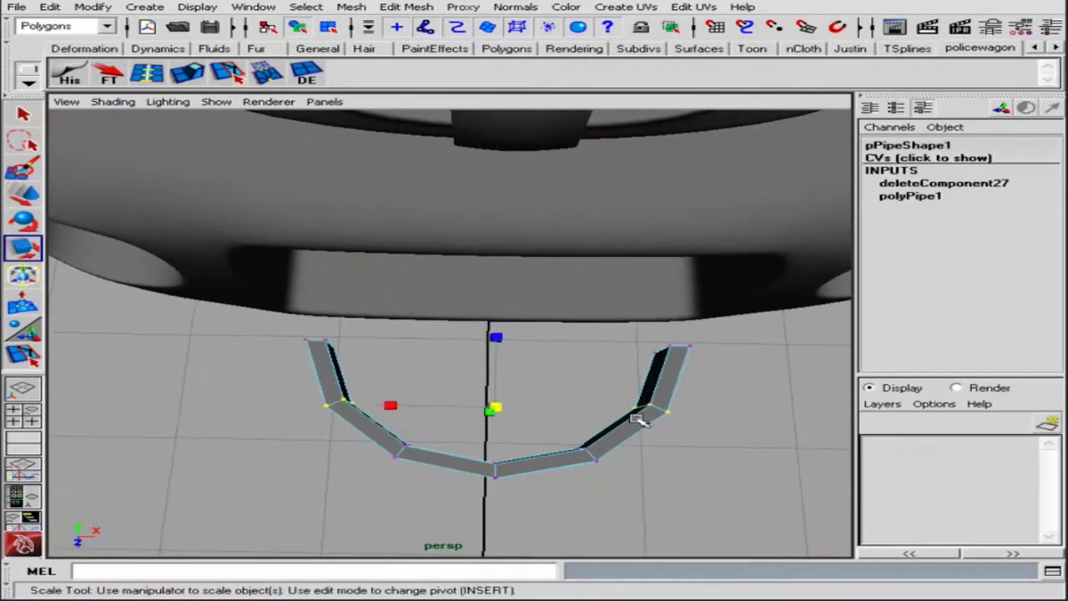
Step: Delete one side's faces from the U-shaped pipe and move the remaining L-shape to the centre line
mouse_move(381, 403)
left_mouse_down("alt")
mouse_move(479, 429)
mouse_move(640, 389)
left_mouse_up("alt")
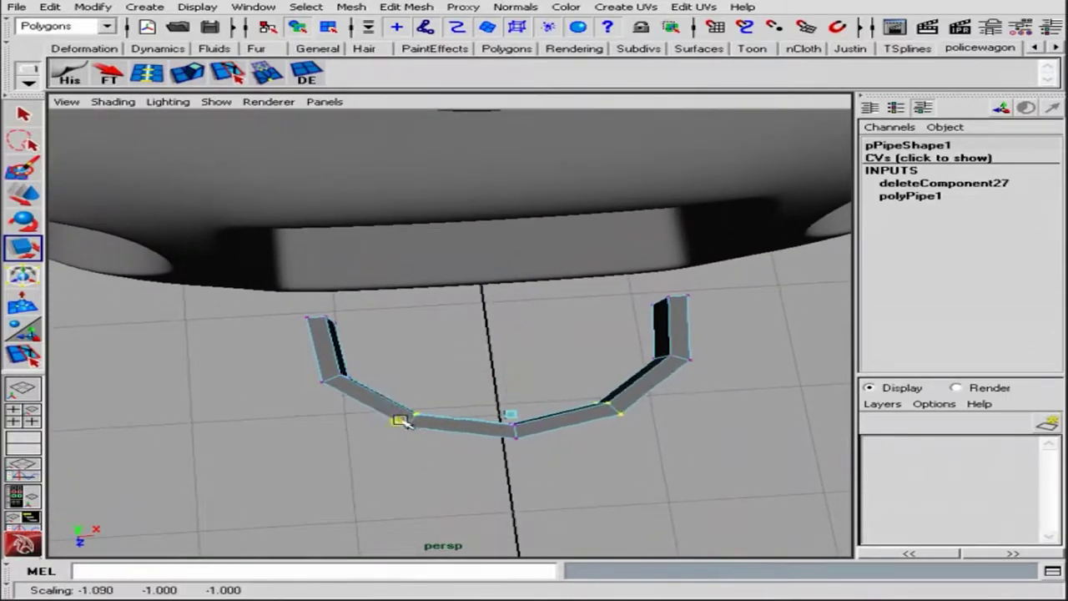
left_click_drag(400, 422, 543, 386, "alt")
right_click_drag(448, 400, 453, 436)
key("Delete")
key("w")
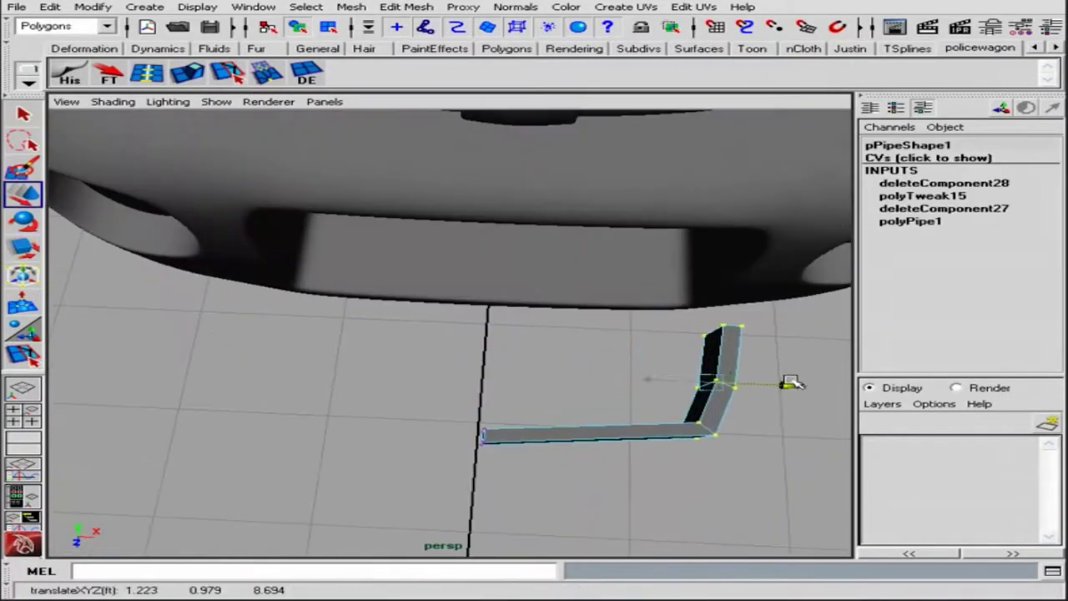
mouse_move(791, 383)
left_mouse_down()
mouse_move(441, 477)
mouse_move(440, 267)
mouse_move(391, 329)
left_mouse_up()
Step: Insert several edge loops along the L-shaped pipe bracket, near its corner and end
key("F8")
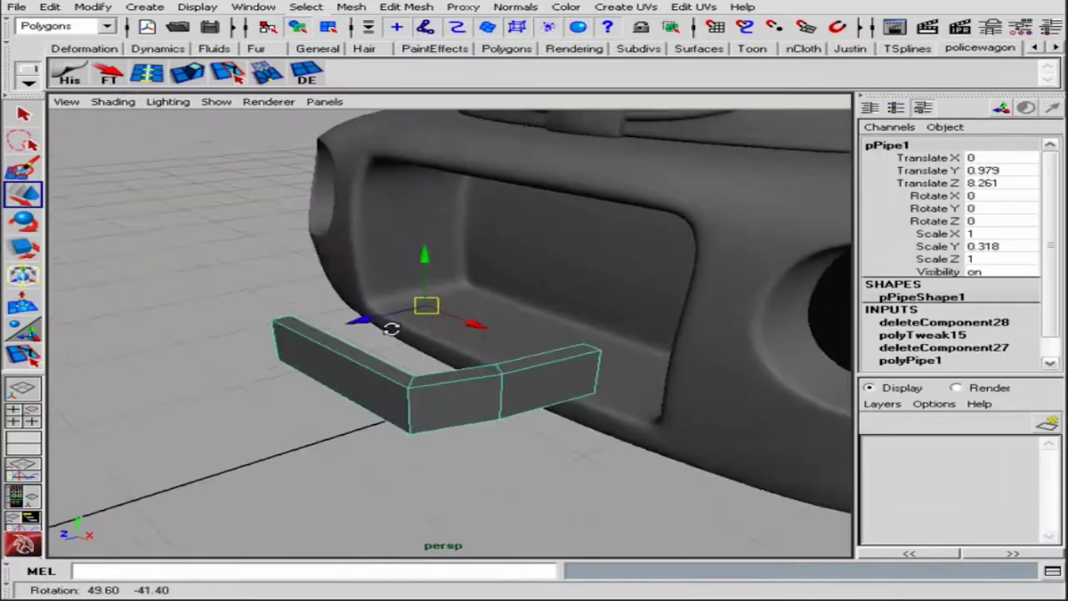
key("y")
left_click(476, 446)
left_click(400, 406)
left_click(491, 455)
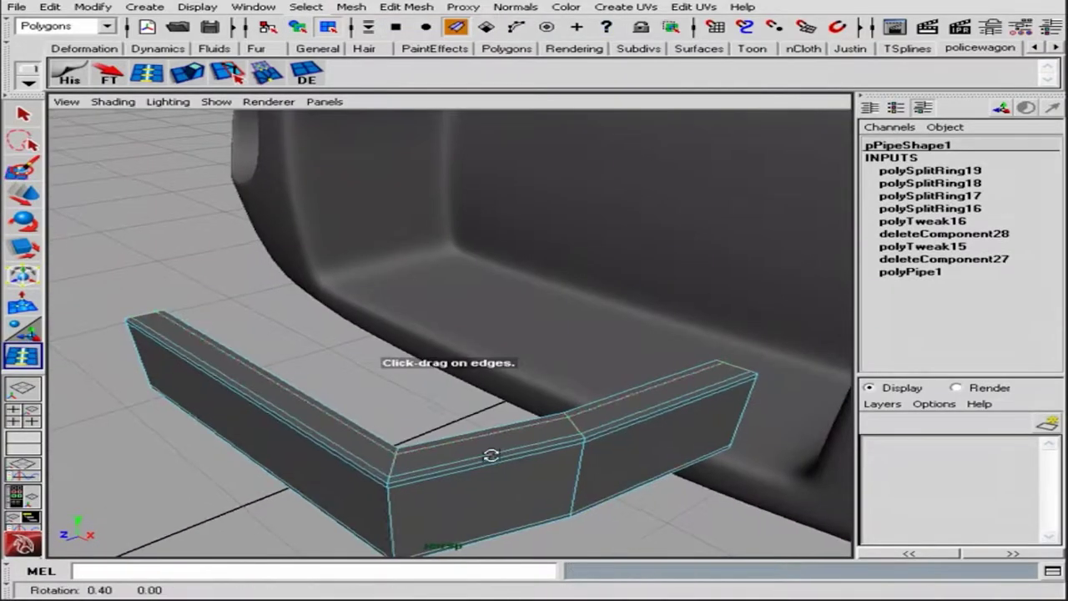
left_click_drag(490, 454, 758, 376, "alt")
left_click(753, 269)
left_click(489, 339)
mouse_move(754, 269)
left_mouse_down("alt")
mouse_move(489, 339)
mouse_move(404, 330)
left_mouse_up("alt")
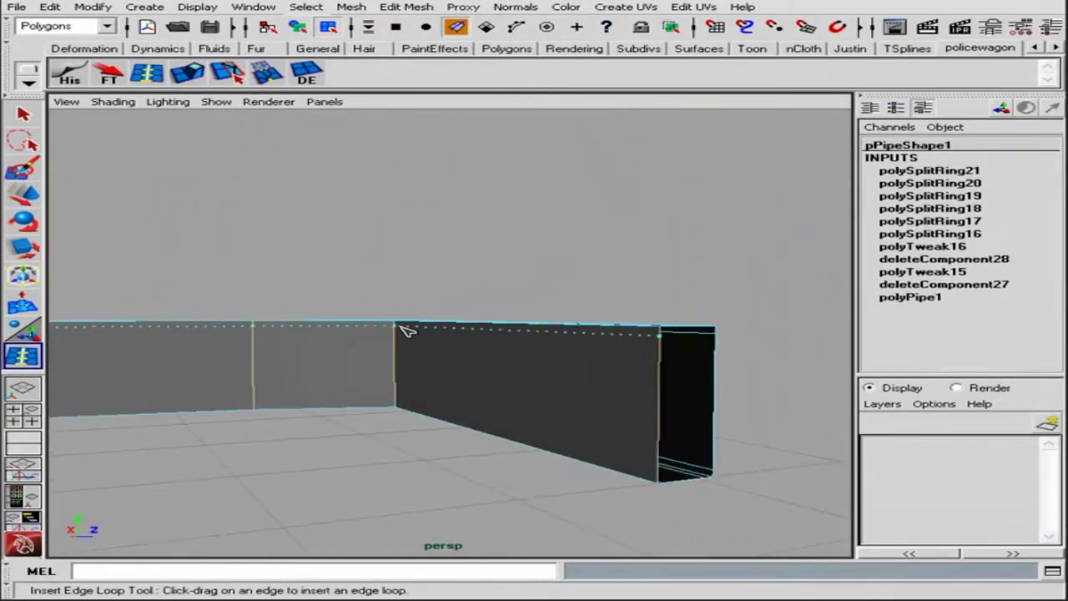
right_click_drag(402, 407, 186, 425, "alt")
Step: Mirror the bent pipe across X with Mirror Geometry into a full U-shaped grille slat
key("w")
left_click(615, 425)
key("3")
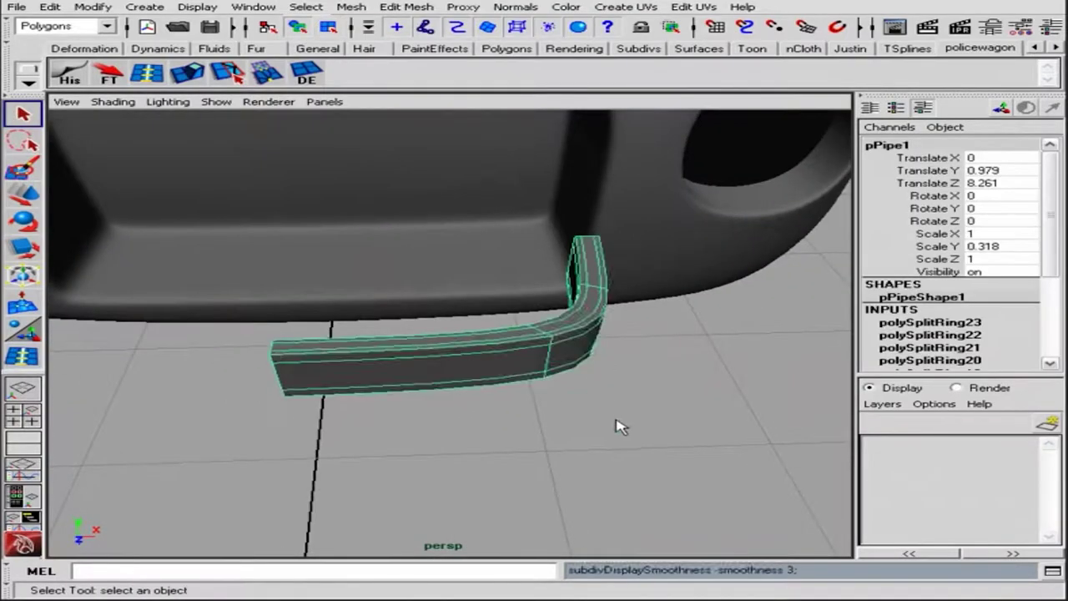
mouse_move(615, 424)
left_mouse_down("alt")
mouse_move(299, 478)
mouse_move(543, 350)
left_mouse_up("alt")
left_click(543, 350)
key("w")
left_click(634, 364)
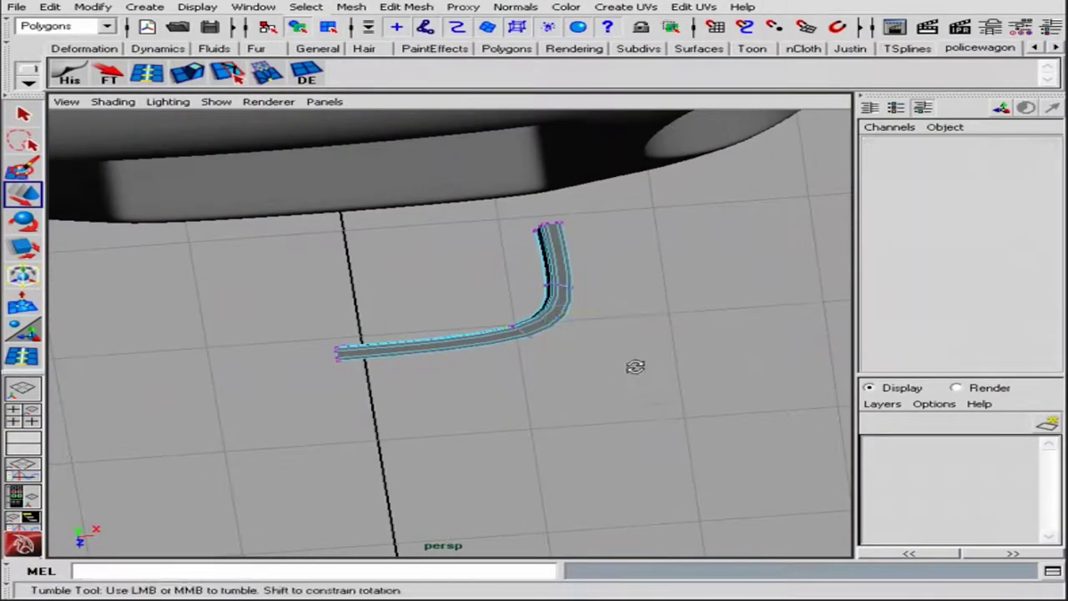
left_click_drag(634, 365, 500, 250, "alt")
left_click(351, 7)
left_click(398, 342)
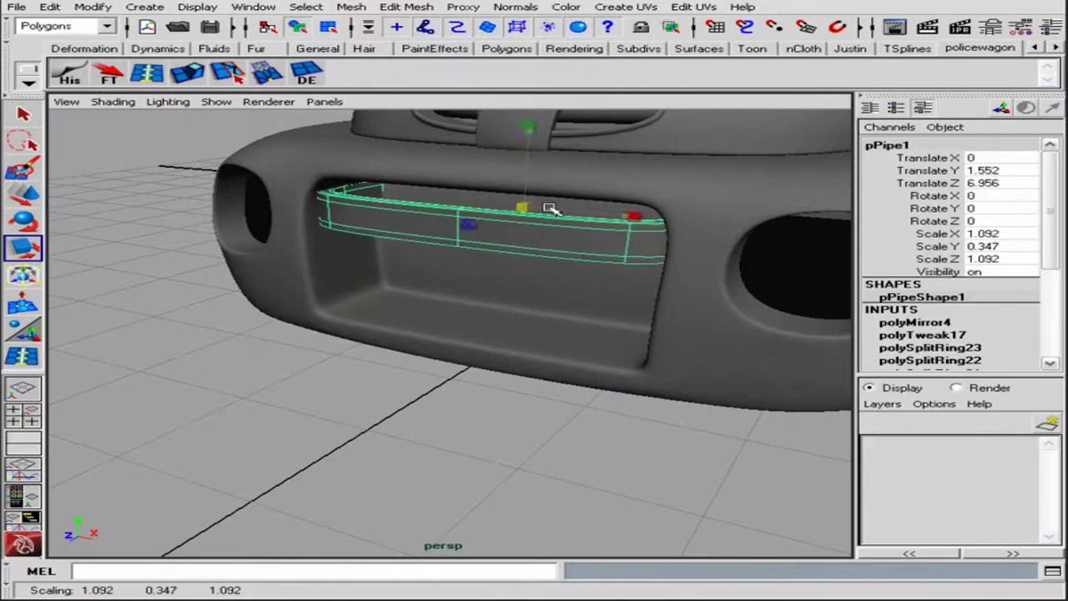
Step: Flatten the slat vertically and raise it up into the grille opening
left_click_drag(551, 209, 550, 219)
left_click_drag(550, 218, 474, 236, "alt")
left_click_drag(402, 211, 393, 262, "alt")
left_click(596, 292)
mouse_move(609, 287)
left_mouse_down()
mouse_move(621, 275)
mouse_move(270, 362)
mouse_move(393, 360)
mouse_move(365, 401)
mouse_move(383, 305)
mouse_move(419, 381)
left_mouse_up()
Step: Duplicate the slat with Ctrl+D several times, moving each copy lower to stack the grille
key("ctrl+d")
left_click(250, 417)
mouse_move(251, 417)
left_mouse_down("alt")
mouse_move(216, 405)
mouse_move(525, 326)
left_mouse_up("alt")
left_click(427, 302)
key("r")
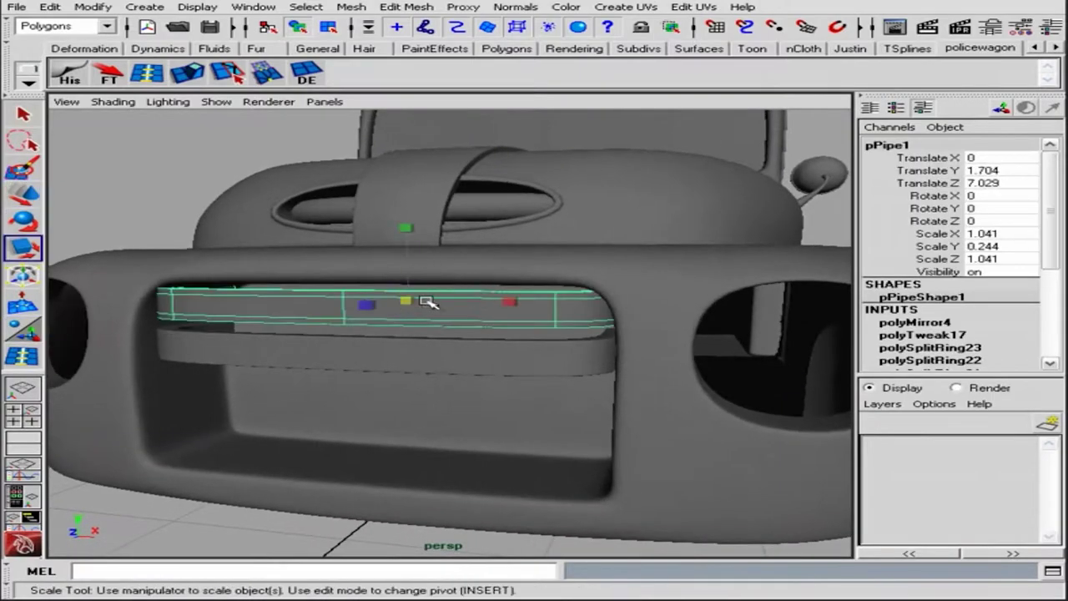
left_click(412, 277)
mouse_move(412, 276)
left_mouse_down("alt")
mouse_move(620, 333)
mouse_move(617, 310)
mouse_move(621, 356)
mouse_move(718, 374)
left_mouse_up("alt")
key("ctrl+d")
key("ctrl+d")
key("ctrl+d")
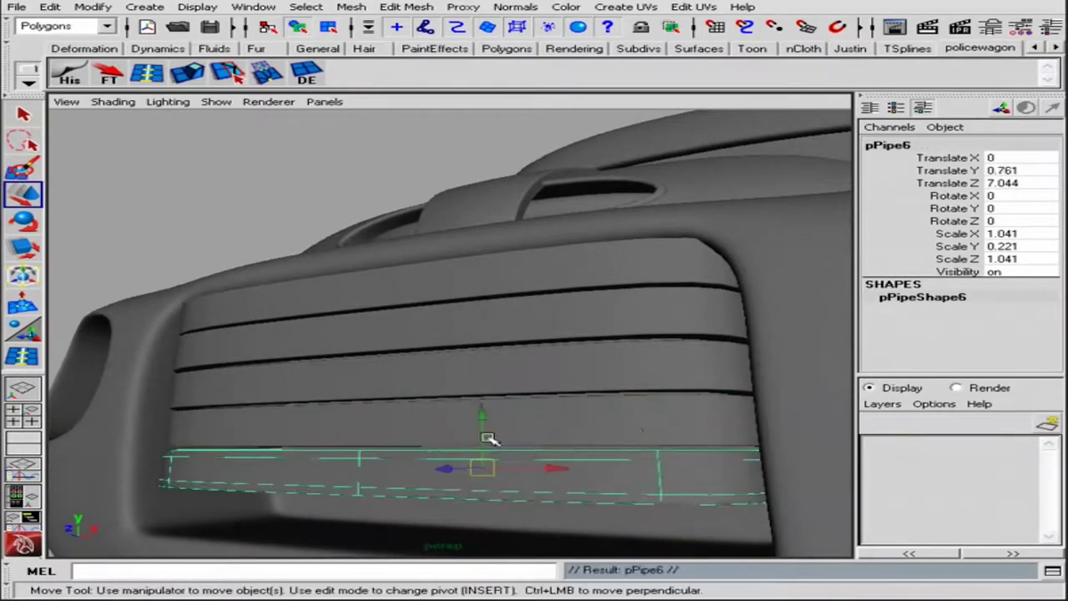
mouse_move(482, 430)
left_mouse_down()
mouse_move(460, 453)
mouse_move(417, 448)
mouse_move(763, 483)
left_mouse_up()
left_click(763, 484)
Step: Open the Edit > Duplicate Special options on a grille slat, then close them unchanged
left_click(424, 370)
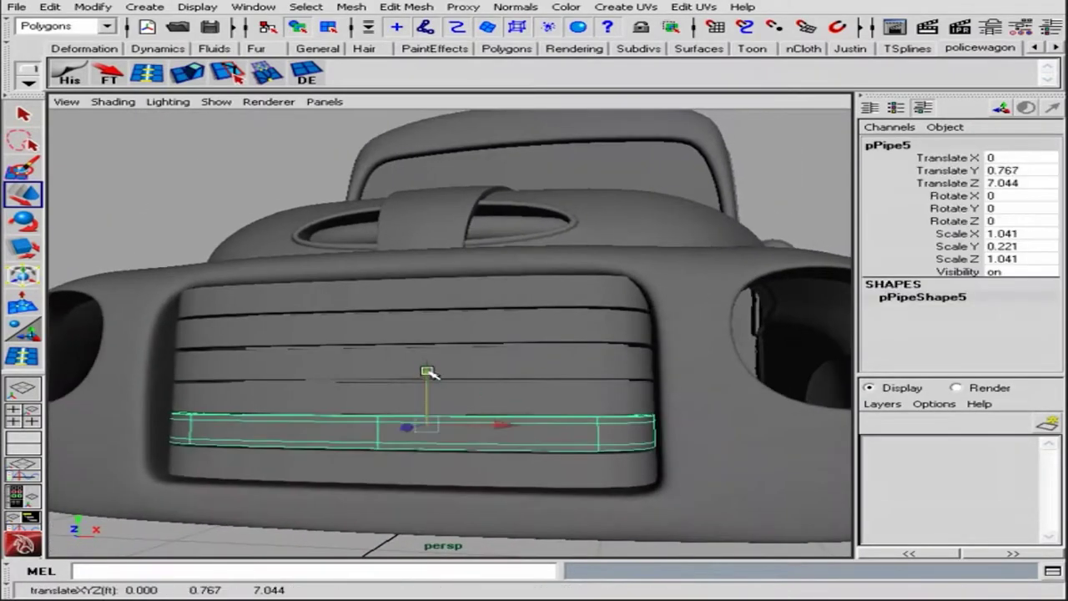
left_click_drag(425, 370, 476, 448, "alt")
left_click(467, 396)
left_click(50, 6)
left_click(283, 350)
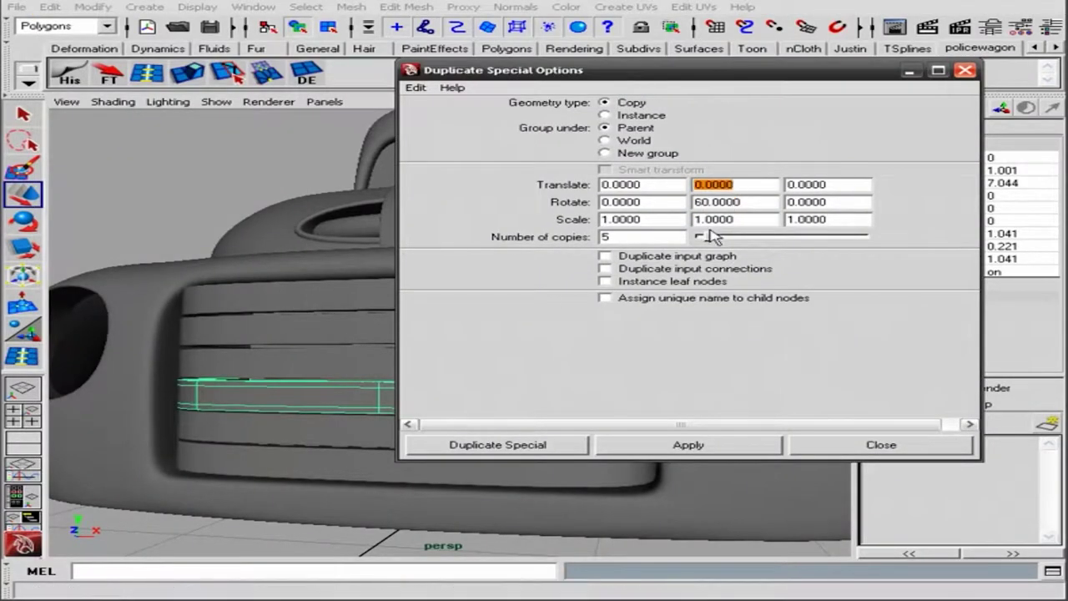
left_click(497, 445)
right_click_drag(476, 410, 381, 393, "alt")
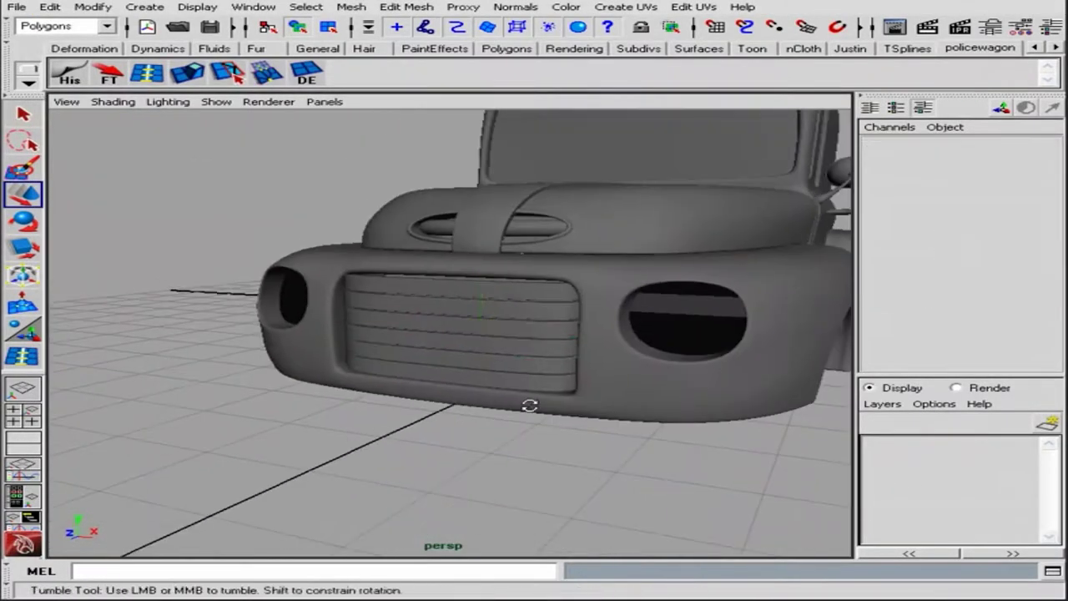
left_click_drag(381, 393, 488, 383, "alt")
Step: Create a polygon cube in front of the car, stretch it into a flat bar and raise it slightly
left_click(144, 7)
left_click(384, 48)
left_click_drag(409, 400, 373, 441)
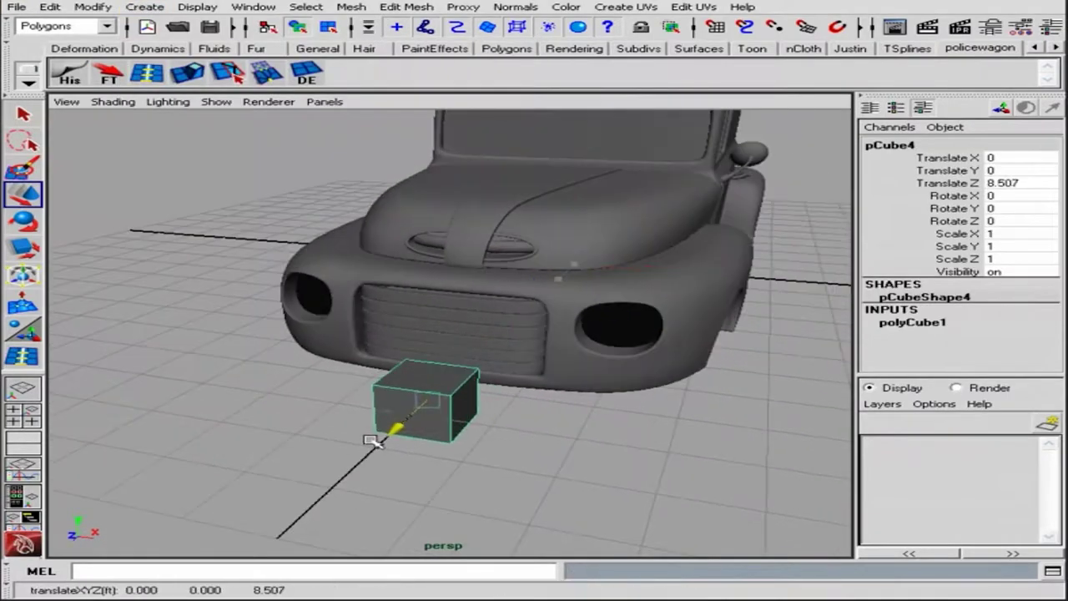
mouse_move(785, 433)
left_mouse_down()
mouse_move(376, 428)
mouse_move(443, 250)
left_mouse_up()
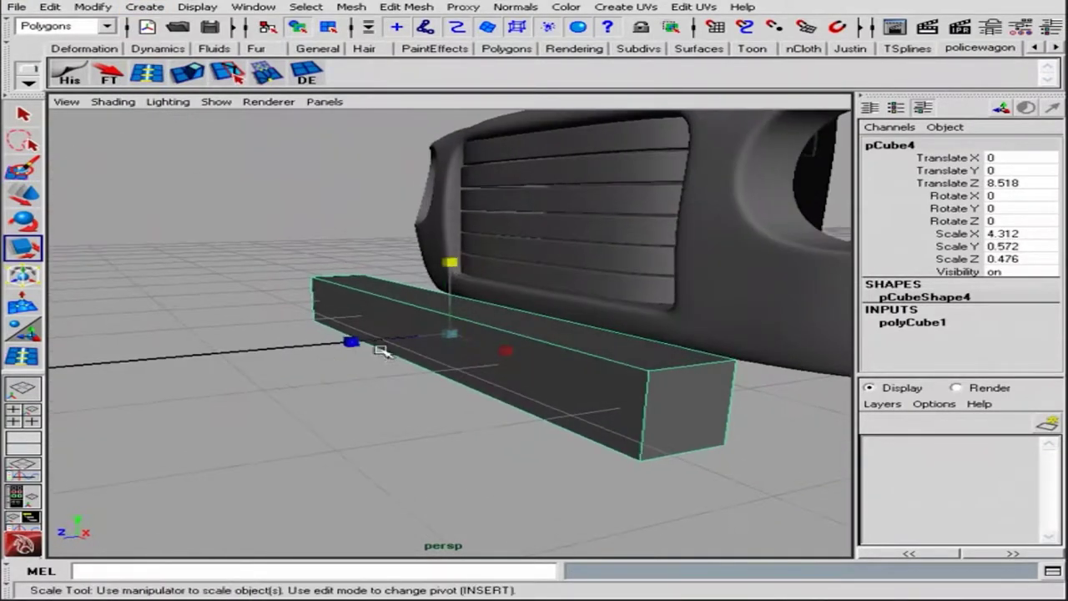
key("w")
left_click_drag(434, 334, 549, 338)
middle_click_drag(549, 338, 603, 289)
left_click_drag(604, 288, 482, 277, "alt")
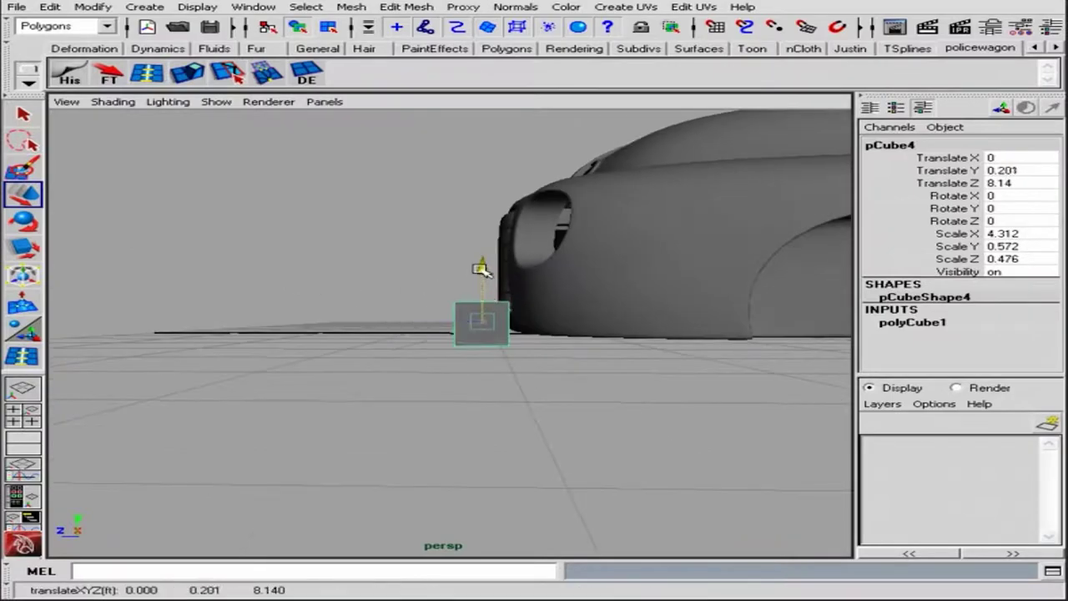
Step: Widen the bar across the car front, increase its width subdivisions and remove vertices from one part
key("r")
mouse_move(432, 322)
left_mouse_down("alt")
mouse_move(565, 360)
mouse_move(635, 327)
left_mouse_up("alt")
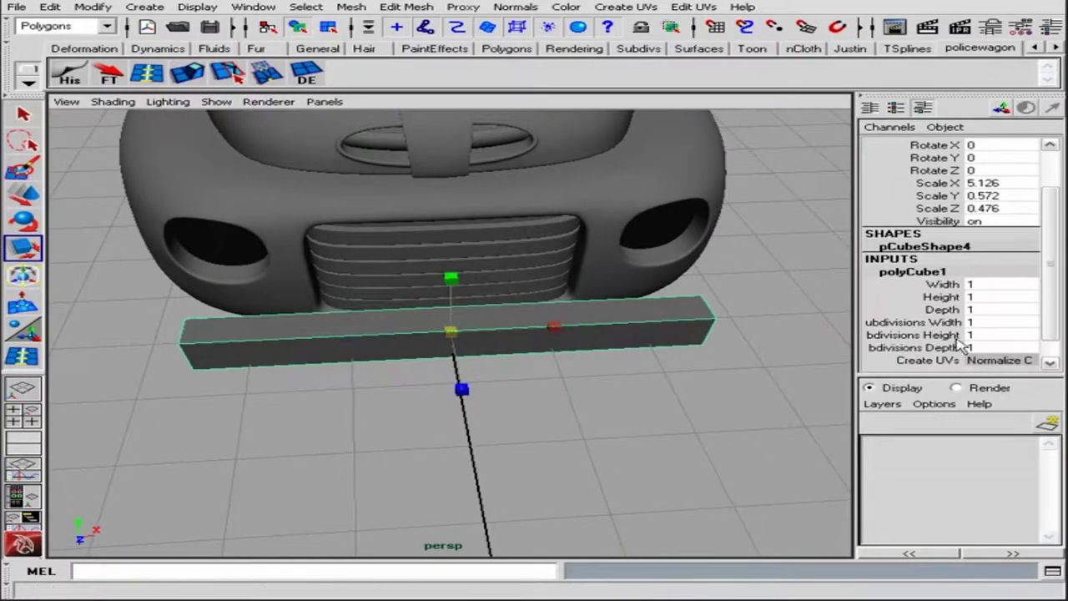
middle_click_drag(810, 329, 601, 329)
key("F8")
left_click_drag(209, 387, 396, 353, "alt")
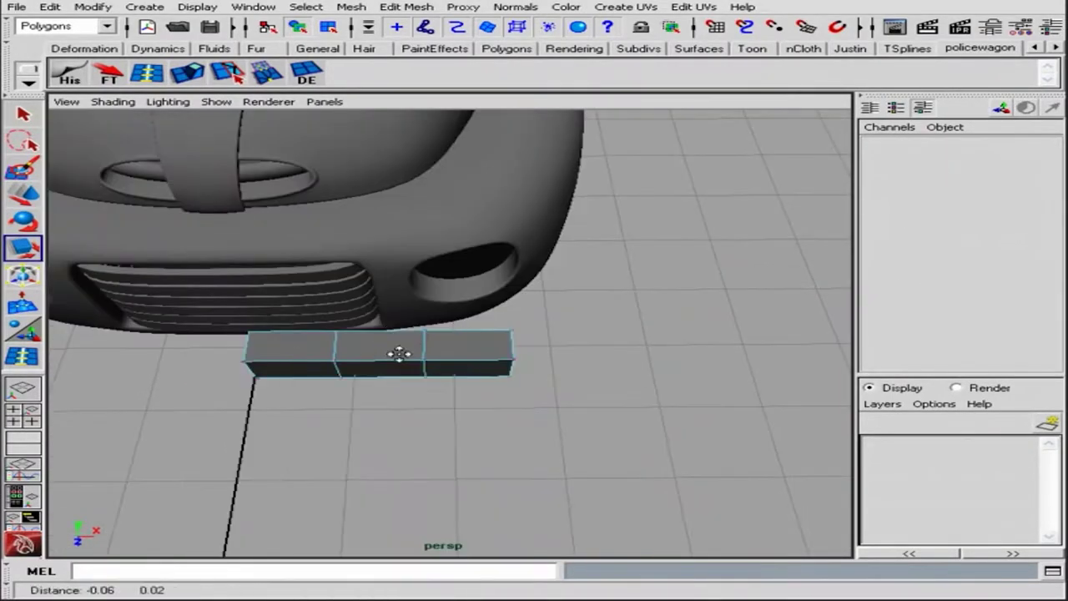
key("w")
key("F8")
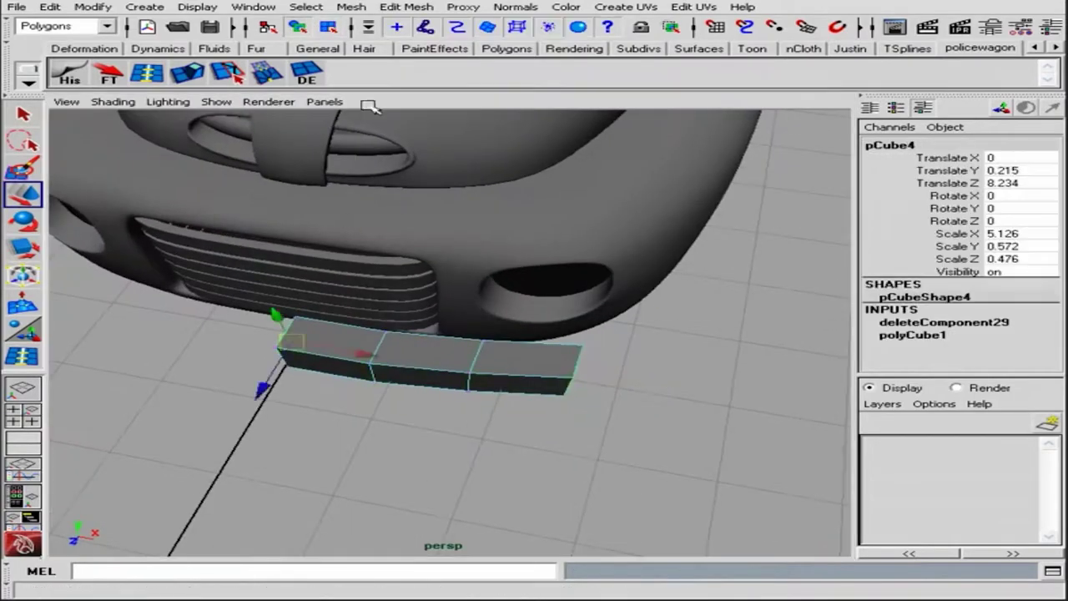
left_click_drag(370, 250, 584, 267, "alt")
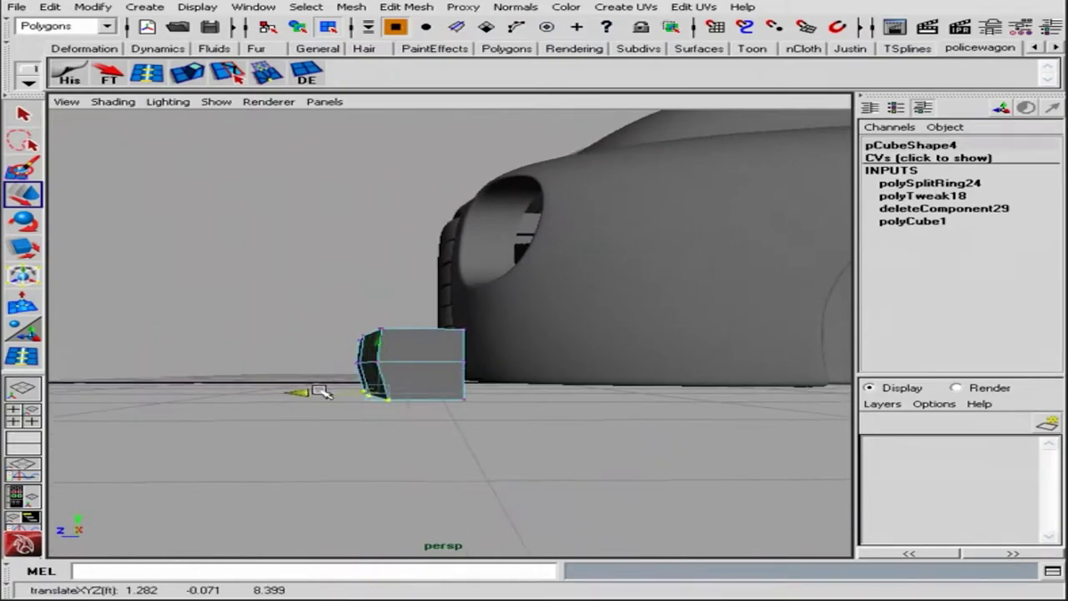
left_click_drag(477, 427, 382, 253, "alt")
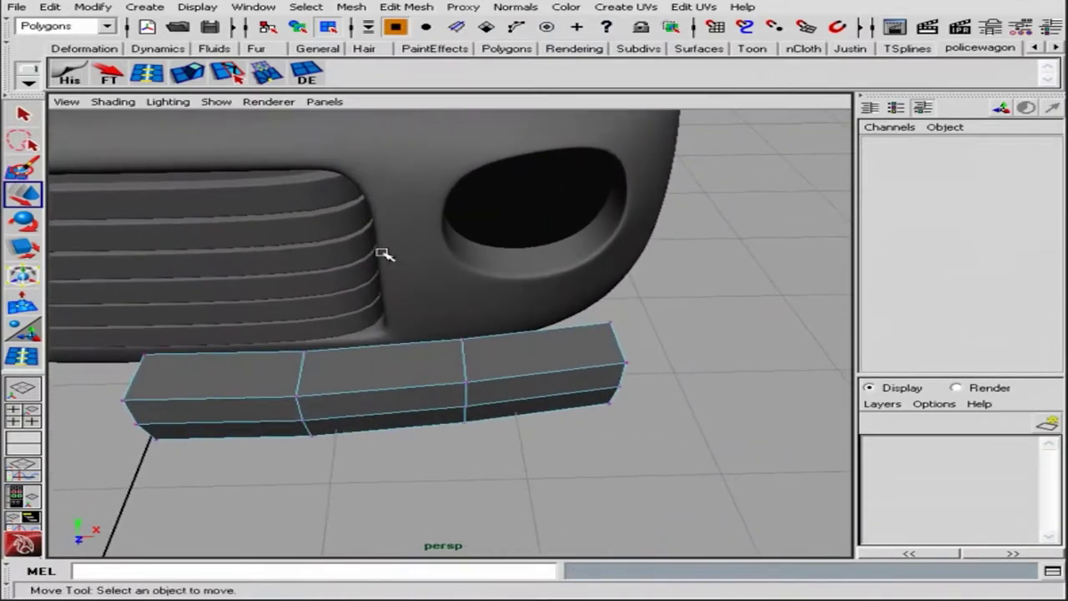
Step: Pull the bar's corner vertex to round its end and add two edge loops near the end
key("q")
scroll(453, 382, "up", 3)
left_click(424, 438)
key("w")
mouse_move(424, 438)
left_mouse_down("alt")
mouse_move(632, 395)
mouse_move(256, 125)
left_mouse_up("alt")
left_click(457, 344)
mouse_move(457, 344)
left_mouse_down("alt")
mouse_move(417, 297)
mouse_move(553, 445)
left_mouse_up("alt")
left_click(417, 298)
key("q")
Step: Select and adjust vertices along the bumper's bottom edge to taper it
left_click(749, 426)
left_click(575, 380)
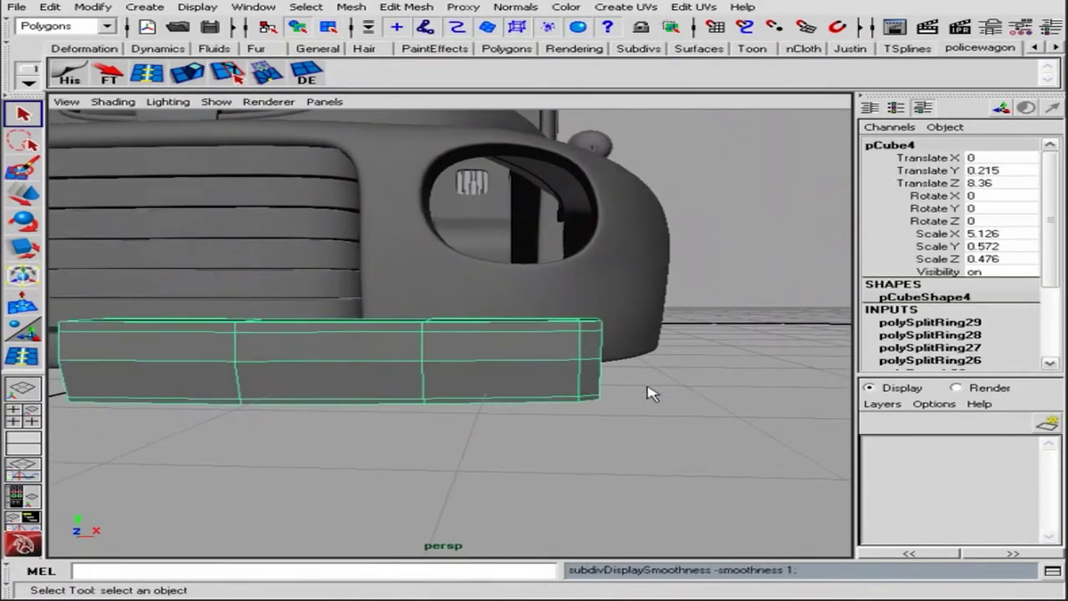
key("F9")
left_click_drag(608, 395, 539, 422, "alt")
left_click(677, 427)
key("w")
mouse_move(677, 427)
left_mouse_down("alt")
mouse_move(608, 267)
mouse_move(545, 381)
mouse_move(570, 448)
mouse_move(565, 405)
mouse_move(639, 422)
mouse_move(491, 452)
mouse_move(639, 362)
mouse_move(490, 453)
mouse_move(567, 405)
mouse_move(675, 390)
left_mouse_up("alt")
left_click(545, 381)
left_click(565, 406)
key("F9")
key("F8")
left_click(555, 399)
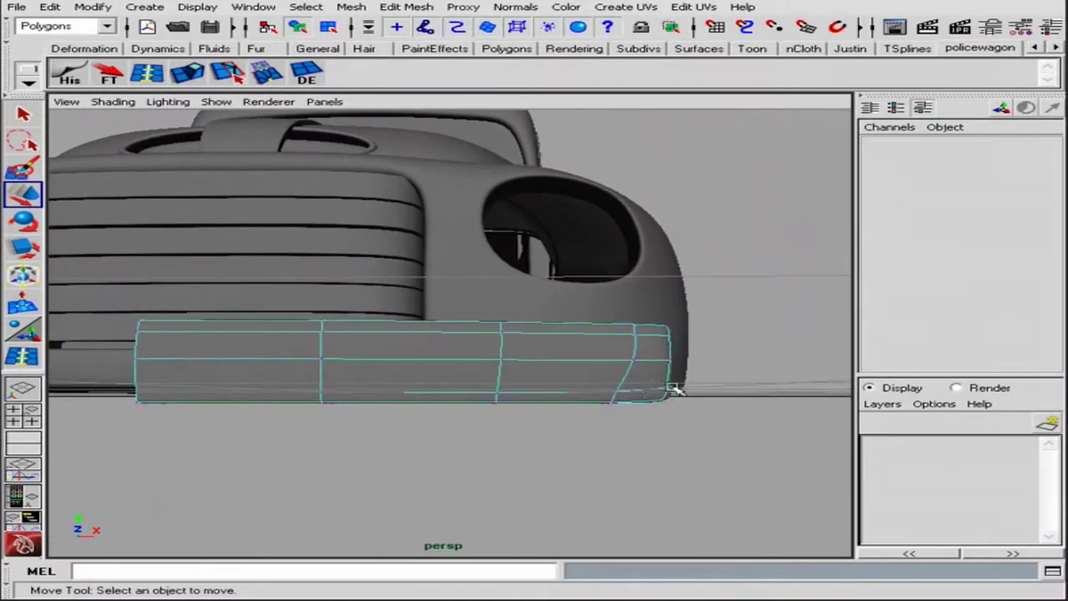
Step: Mirror the bumper with Mirror Geometry to span the full width
left_click_drag(761, 418, 465, 383, "alt")
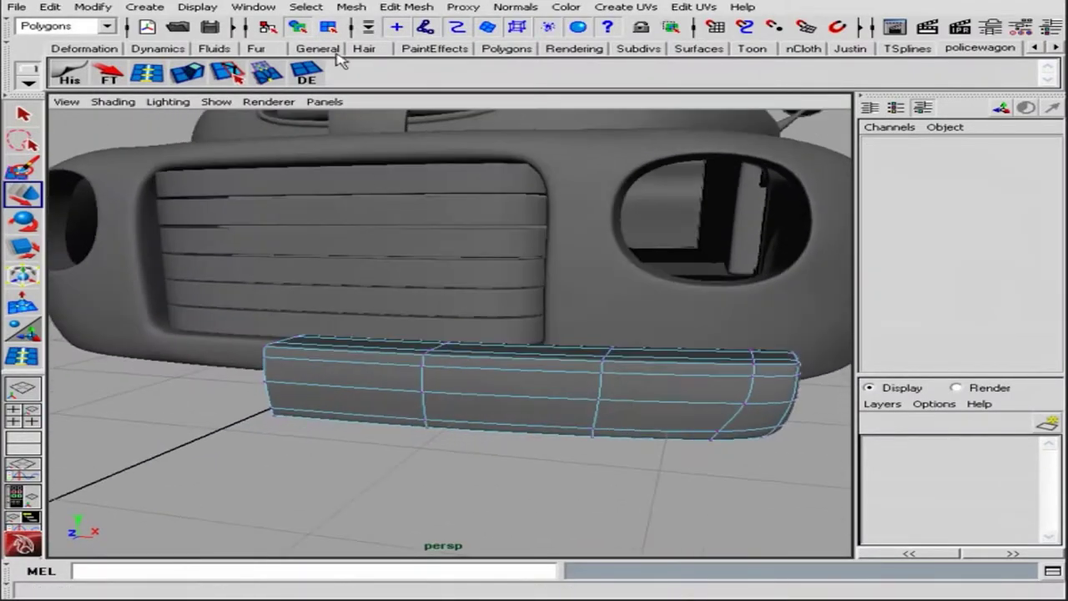
left_click(466, 383)
left_click(449, 342)
mouse_move(449, 342)
left_mouse_down("alt")
mouse_move(687, 384)
mouse_move(500, 359)
mouse_move(572, 282)
left_mouse_up("alt")
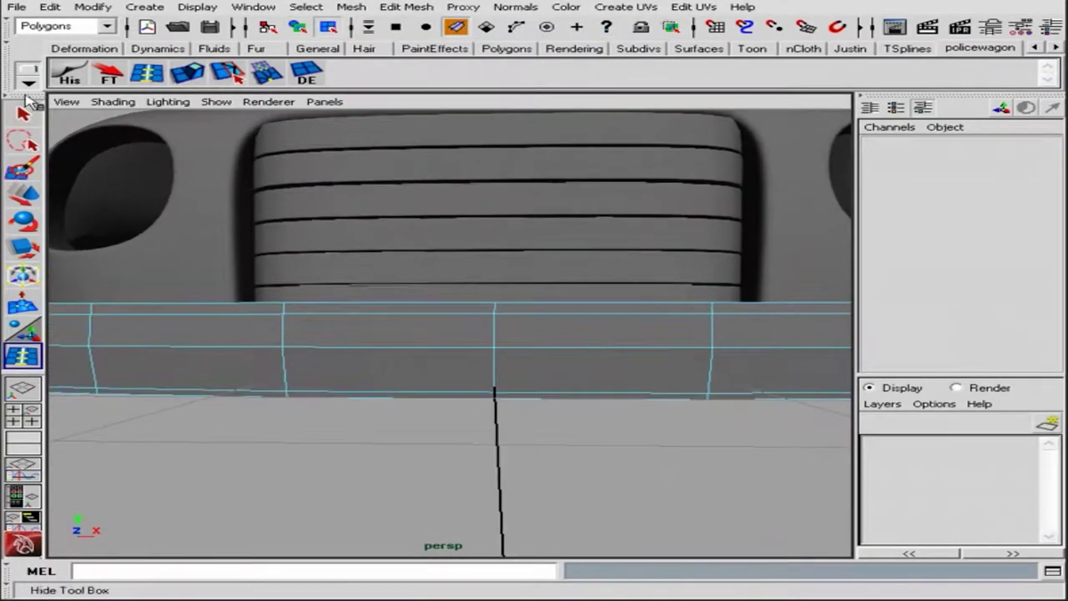
Step: Insert two adjacent edge loops across the bumper near the centre
left_click_drag(587, 378, 624, 420, "alt")
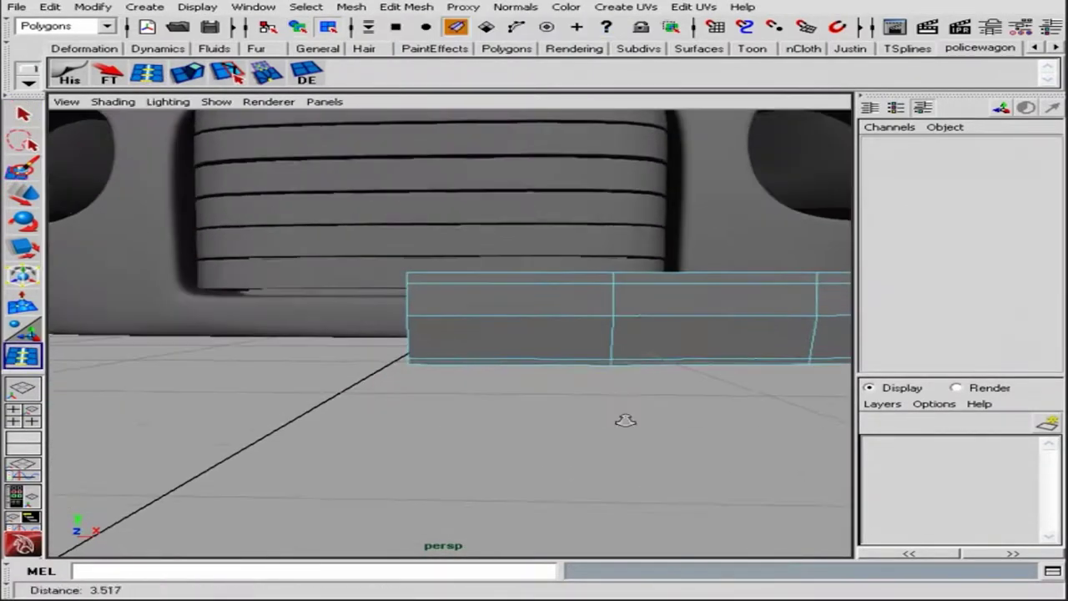
left_click(536, 315)
left_click(543, 312)
mouse_move(543, 313)
left_mouse_down("alt")
mouse_move(588, 343)
mouse_move(615, 322)
left_mouse_up("alt")
Step: Insert edge loops across the front bumper
key("F8")
key("q")
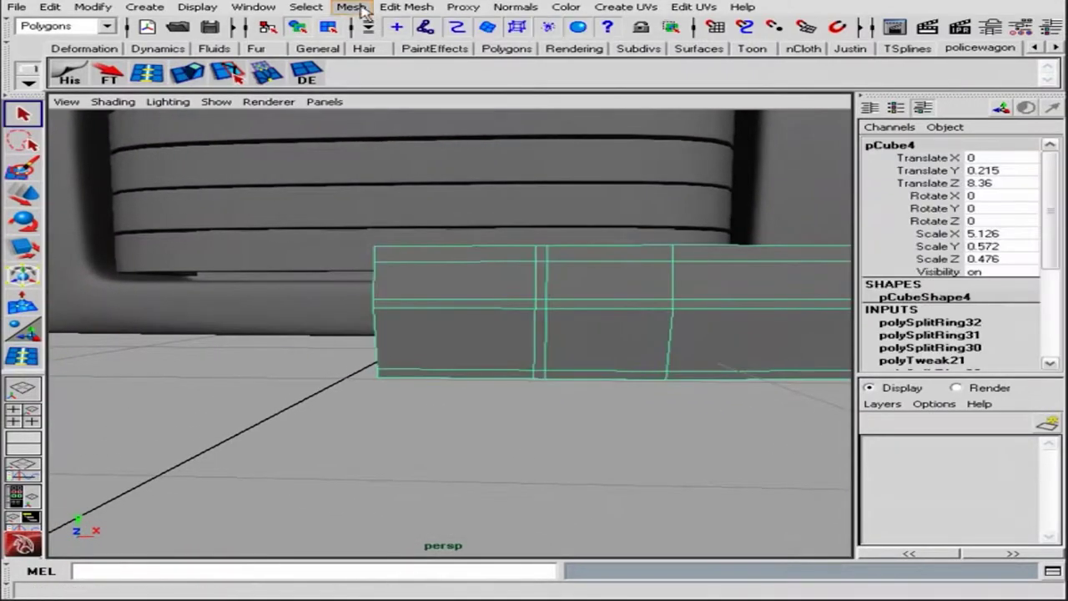
left_click_drag(547, 346, 546, 369, "alt")
key("F11")
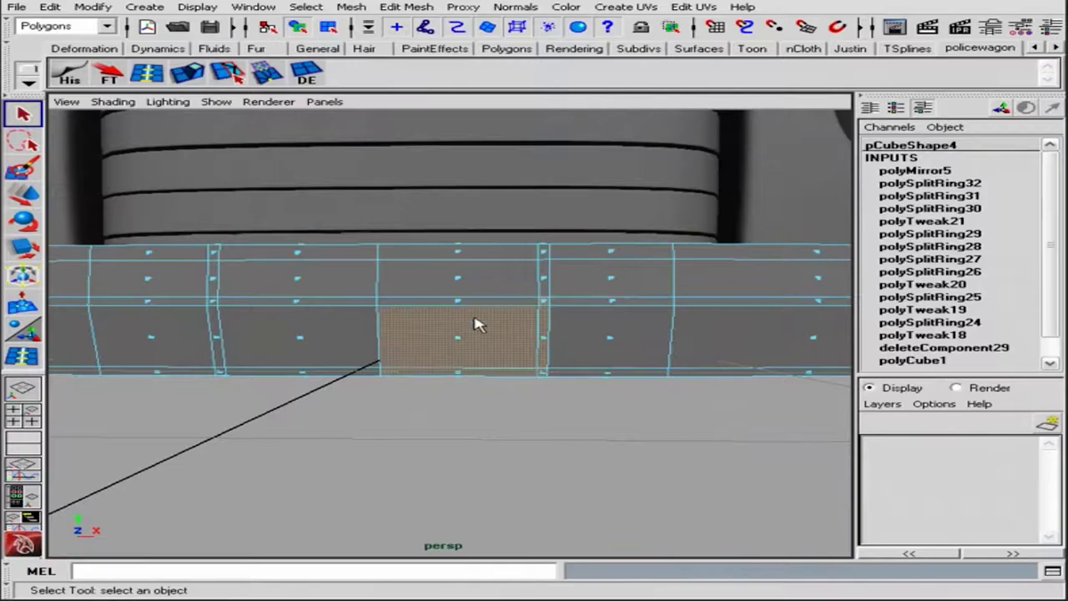
key("F8")
right_click_drag(562, 289, 566, 333, "alt")
left_click(189, 76)
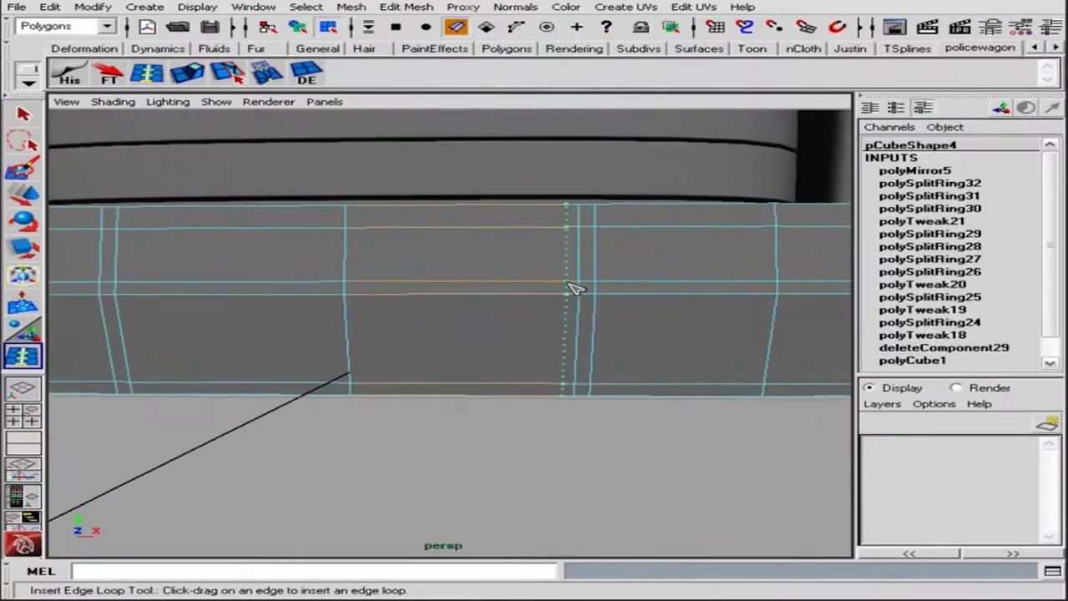
middle_click_drag(288, 298, 363, 302, "alt")
key("q")
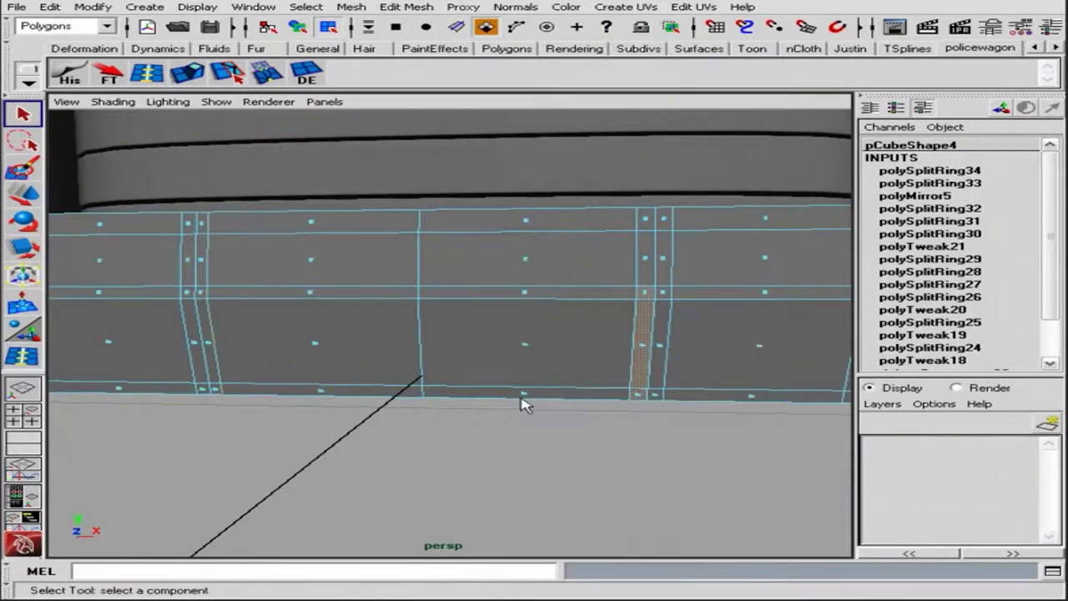
mouse_move(310, 356)
left_mouse_down("alt")
mouse_move(568, 312)
mouse_move(400, 425)
mouse_move(553, 362)
left_mouse_up("alt")
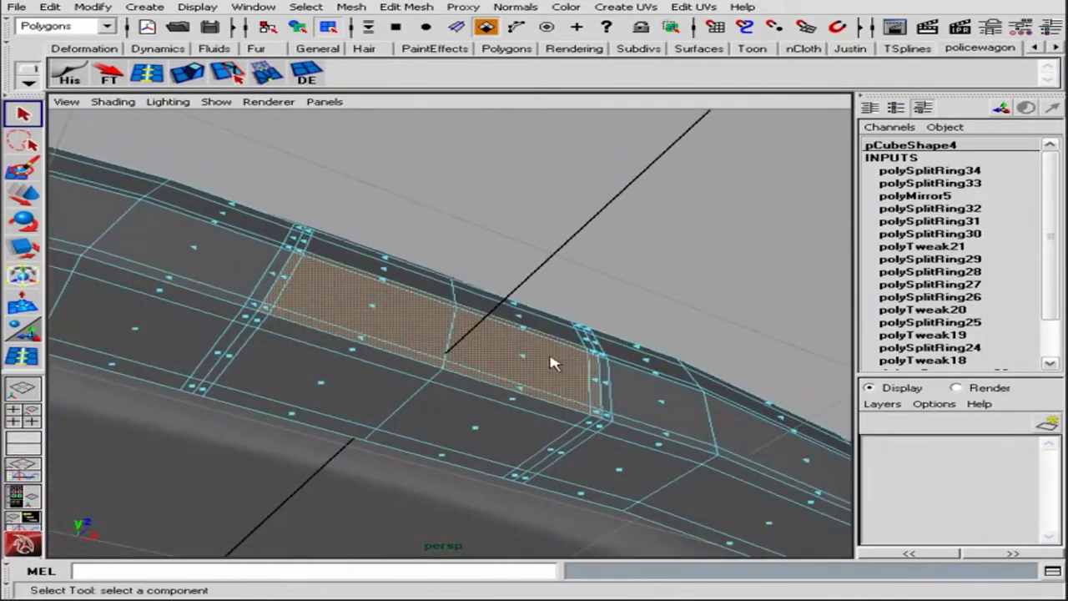
Step: Extrude bumper faces inward into slots and merge stray vertices at the slot corners
key("ctrl+e")
mouse_move(557, 284)
left_mouse_down()
mouse_move(715, 357)
mouse_move(588, 293)
mouse_move(472, 410)
mouse_move(612, 370)
mouse_move(489, 359)
left_mouse_up()
left_click(488, 359)
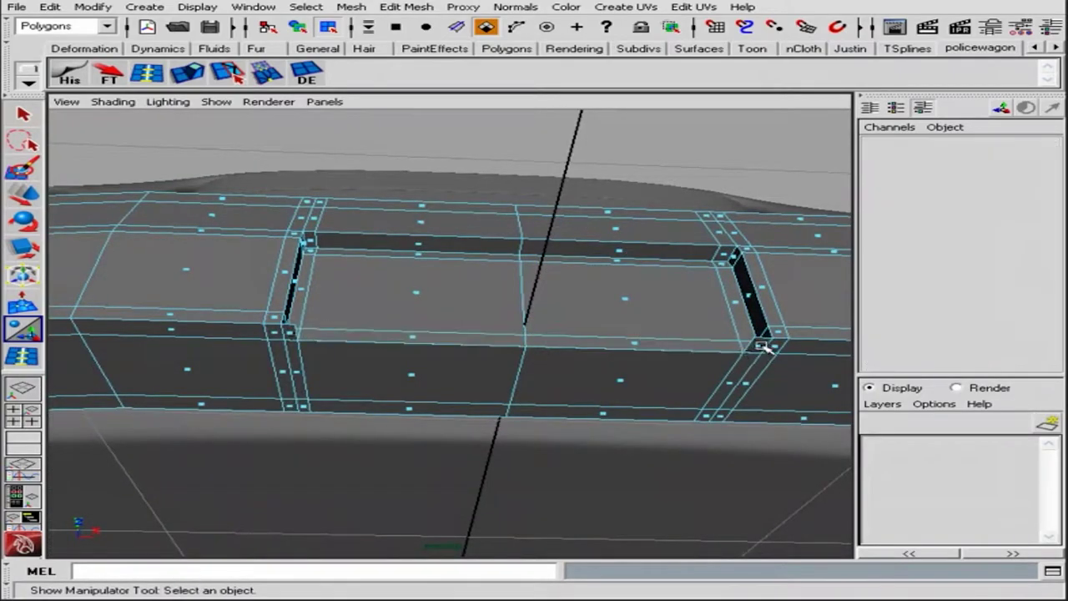
key("F8")
right_click_drag(517, 319, 250, 318, "alt")
key("w")
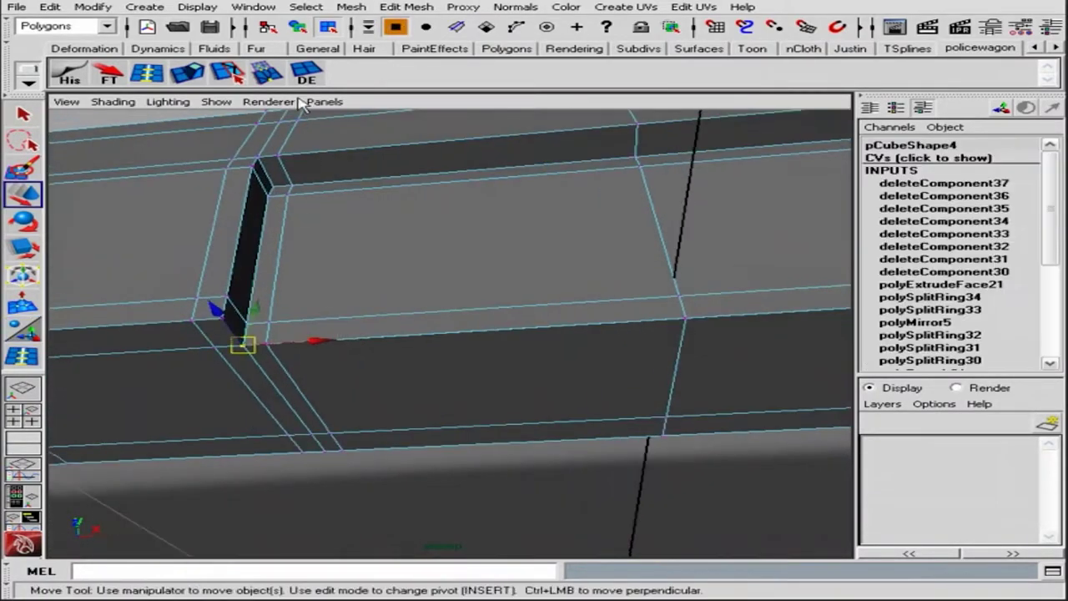
left_click_drag(269, 351, 469, 310, "alt")
right_click_drag(469, 310, 293, 277, "alt")
mouse_move(293, 277)
left_mouse_down("alt")
mouse_move(617, 319)
mouse_move(667, 377)
mouse_move(620, 322)
mouse_move(649, 241)
mouse_move(500, 333)
mouse_move(684, 334)
mouse_move(737, 402)
left_mouse_up("alt")
Step: Add another edge loop across the bumper beside the right slot
key("y")
left_click(649, 242)
key("q")
left_click(686, 334)
right_click_drag(737, 402, 477, 381, "alt")
left_click(483, 314)
left_click_drag(484, 315, 606, 377, "alt")
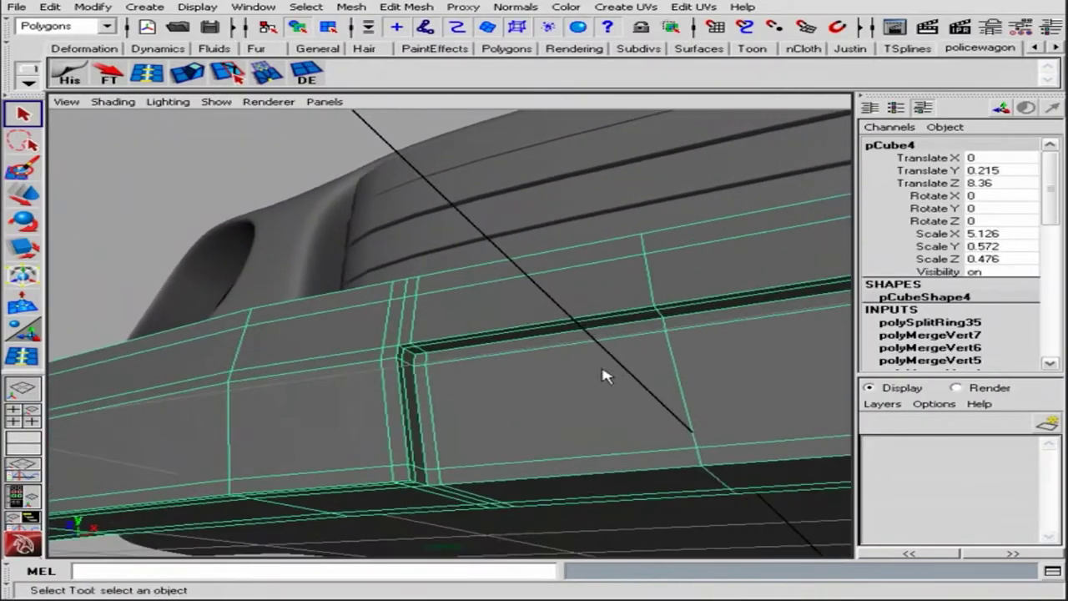
Step: Reselect the bumper, box-select its vertices, and frame the view on it
left_click(572, 393)
key("z")
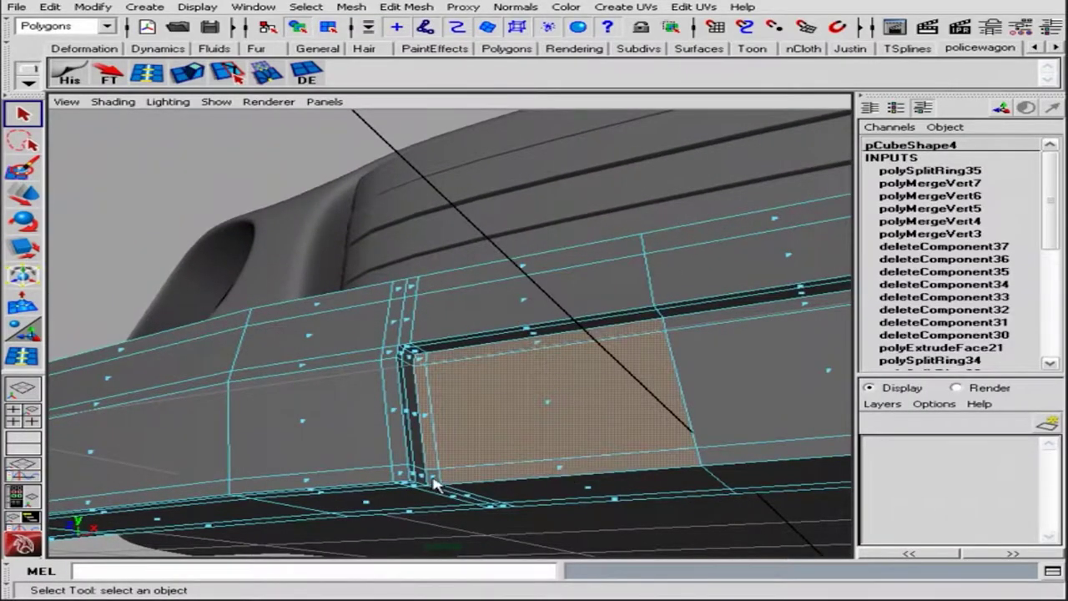
left_click_drag(433, 484, 797, 463, "alt")
key("w")
right_click_drag(597, 332, 634, 386, "alt")
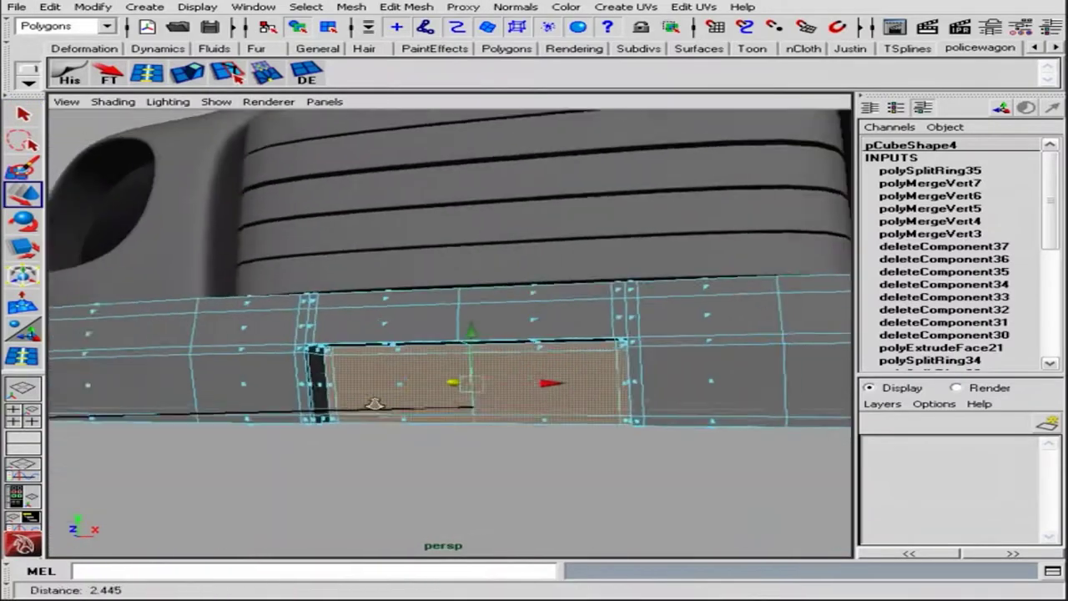
mouse_move(634, 386)
left_mouse_down("alt")
mouse_move(731, 329)
mouse_move(529, 370)
mouse_move(505, 345)
left_mouse_up("alt")
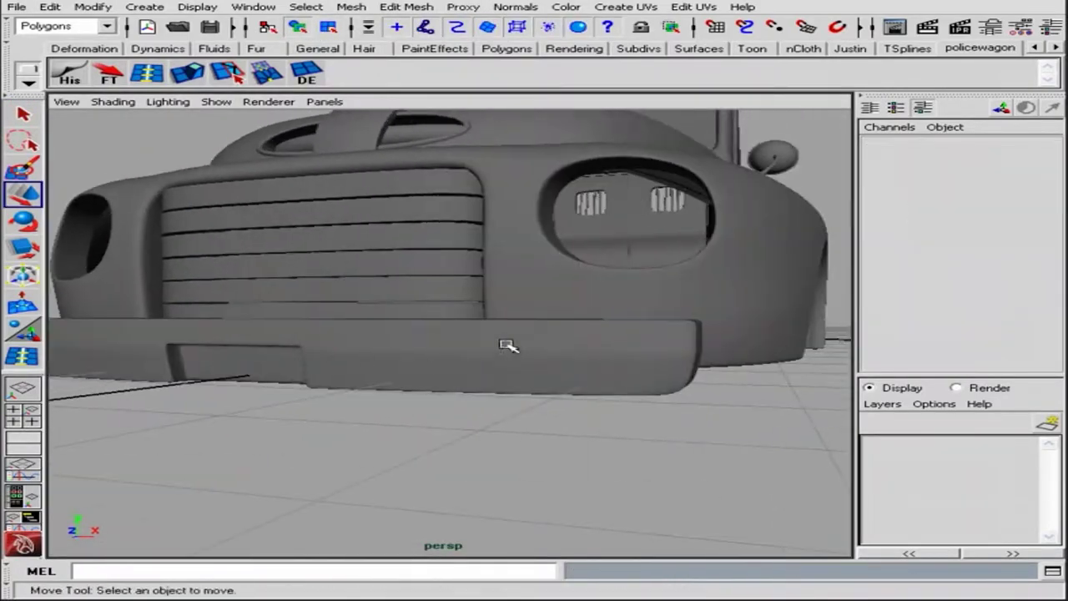
mouse_move(505, 345)
right_mouse_down("alt")
mouse_move(492, 334)
mouse_move(523, 268)
right_mouse_up("alt")
left_click(516, 346)
key("F9")
left_click_drag(523, 269, 129, 496)
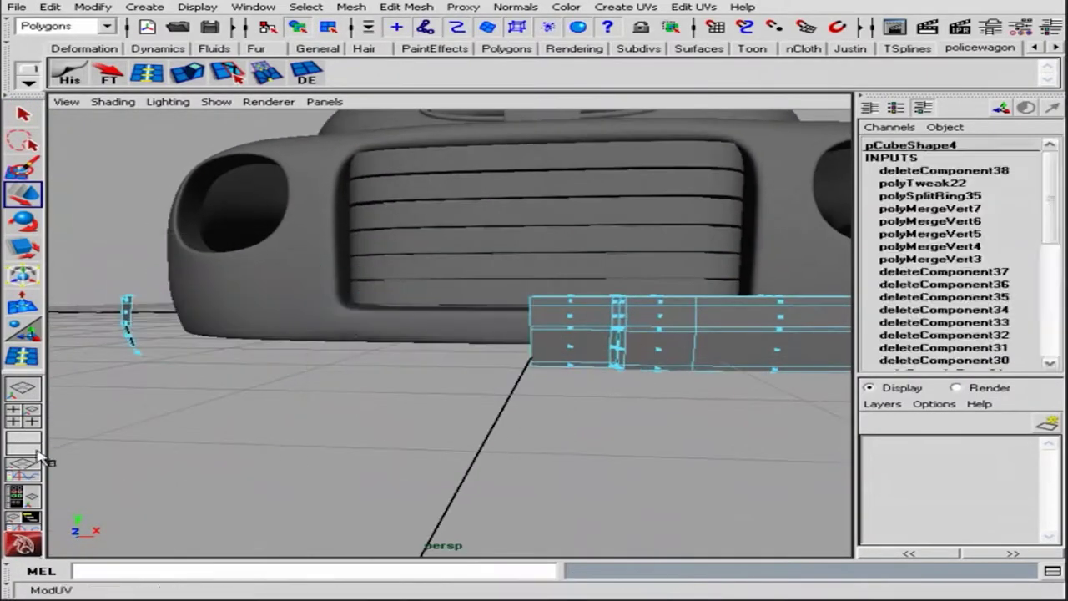
key("f")
Step: Set vertex moves on the bumper's end to follow vertex normals
right_click_drag(551, 370, 477, 370)
left_click(453, 334)
left_click_drag(489, 398, 560, 337, "alt")
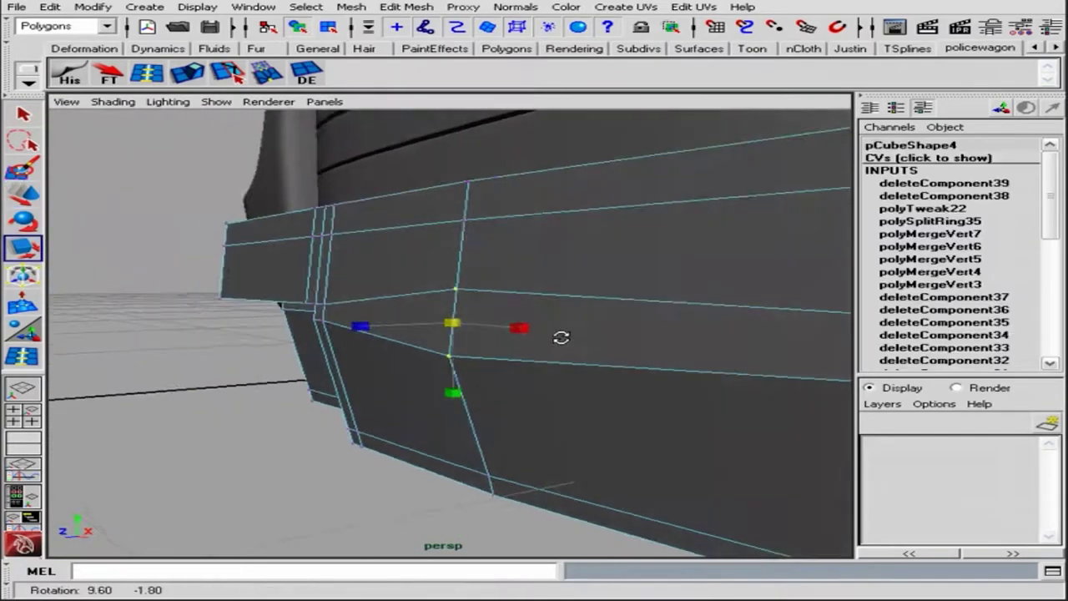
double_click(22, 193)
right_click_drag(846, 350, 707, 359, "alt")
left_click_drag(708, 359, 544, 302, "alt")
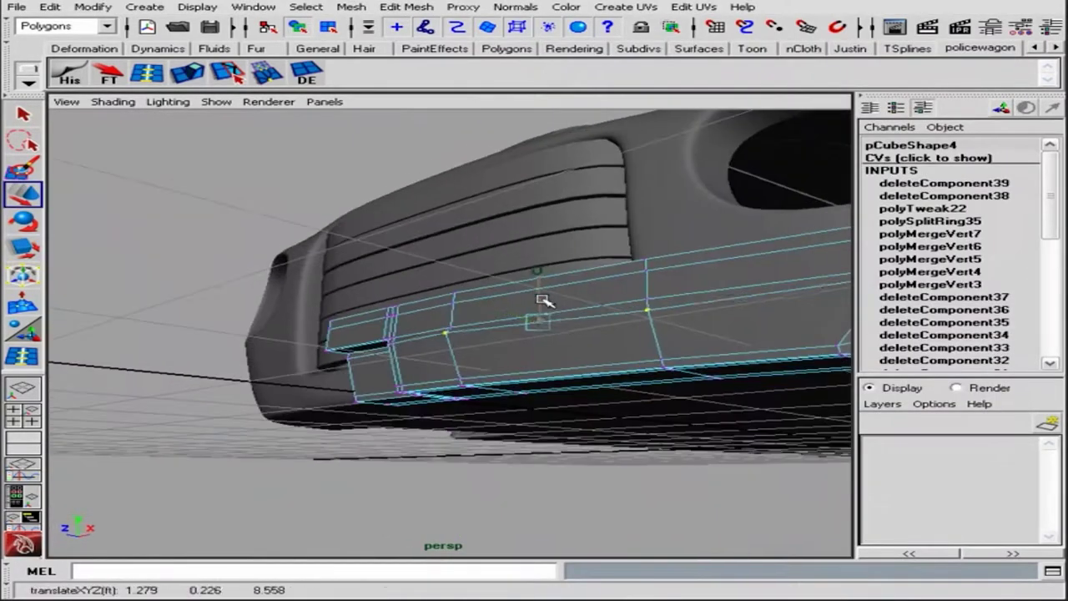
left_click_drag(458, 346, 515, 327, "alt")
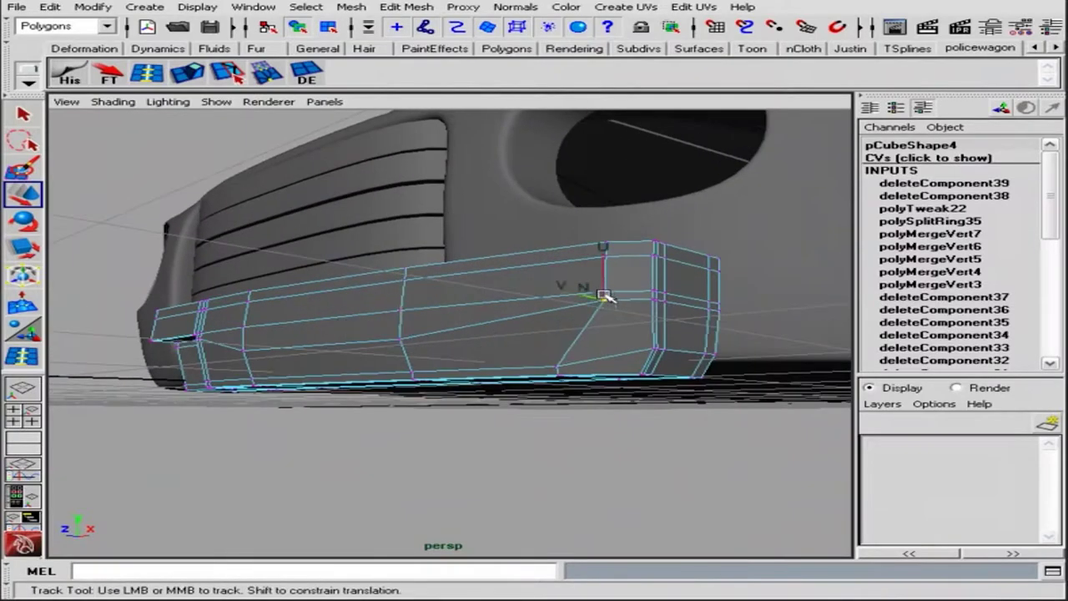
left_click_drag(605, 296, 655, 328, "alt")
Step: Pull the bumper's corner vertex sideways so the end curves back
key("F8")
right_click_drag(448, 364, 425, 382, "alt")
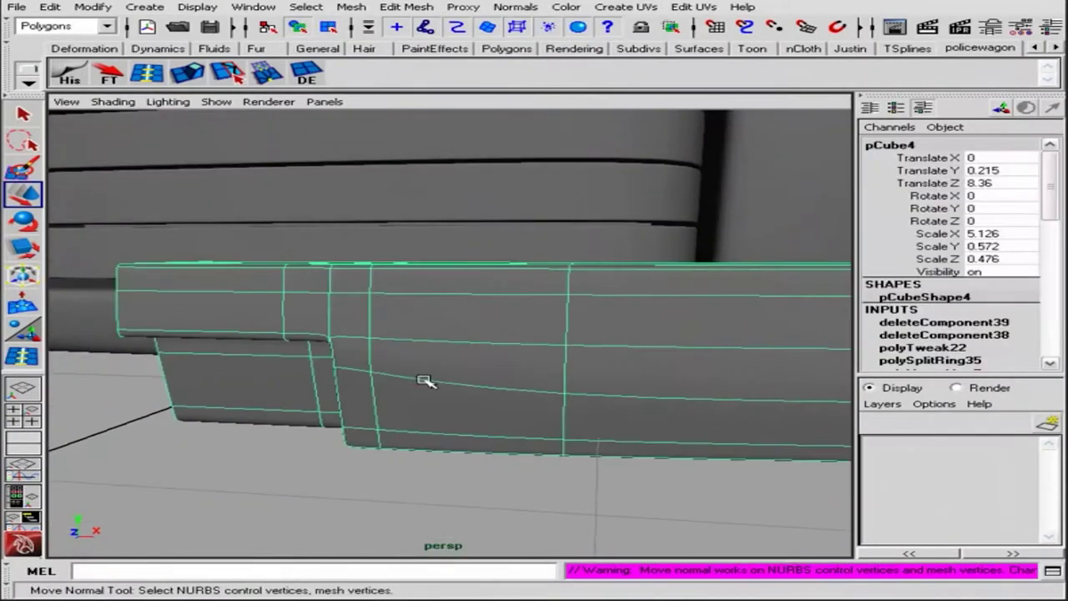
mouse_move(386, 327)
left_mouse_down("alt")
mouse_move(584, 365)
mouse_move(544, 324)
left_mouse_up("alt")
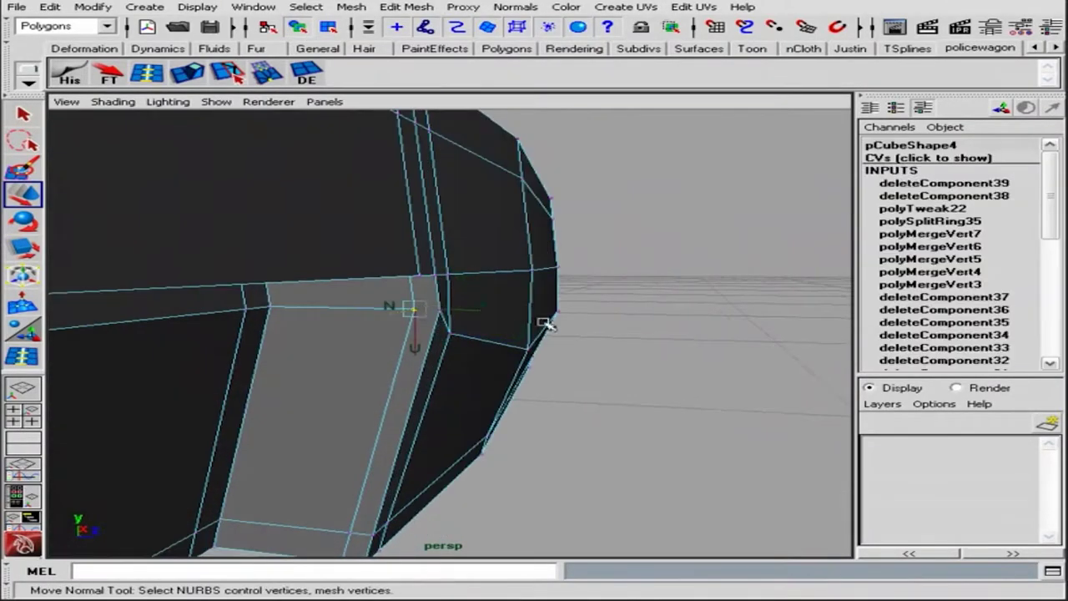
left_click(438, 309)
key("w")
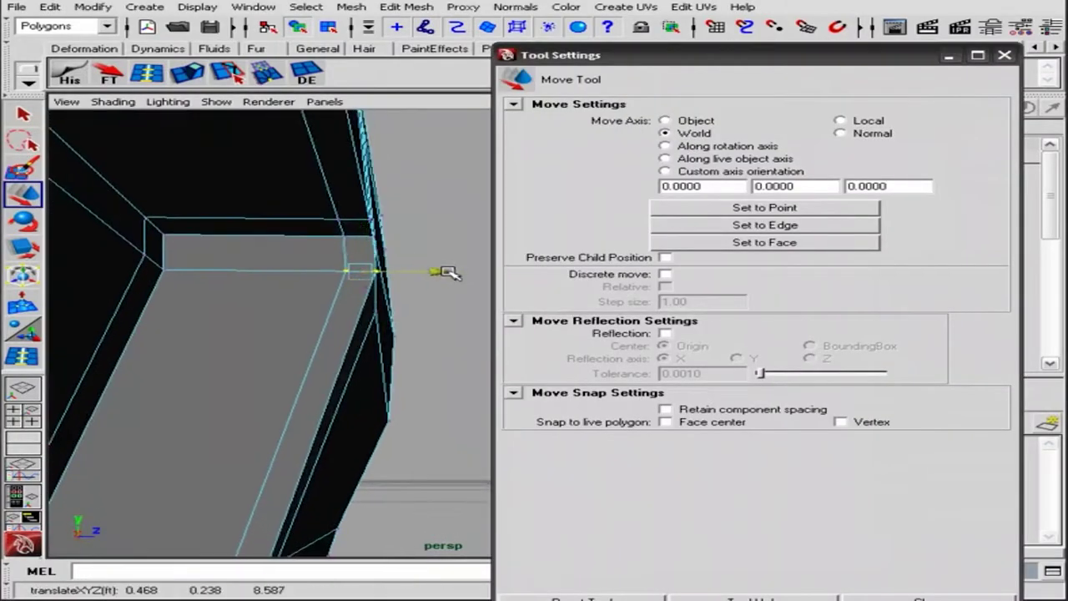
left_click_drag(441, 270, 355, 310, "alt")
key("F8")
key("1")
Step: Delete the selected underside edges and split a bumper face with a new edge
left_click_drag(691, 465, 410, 375, "alt")
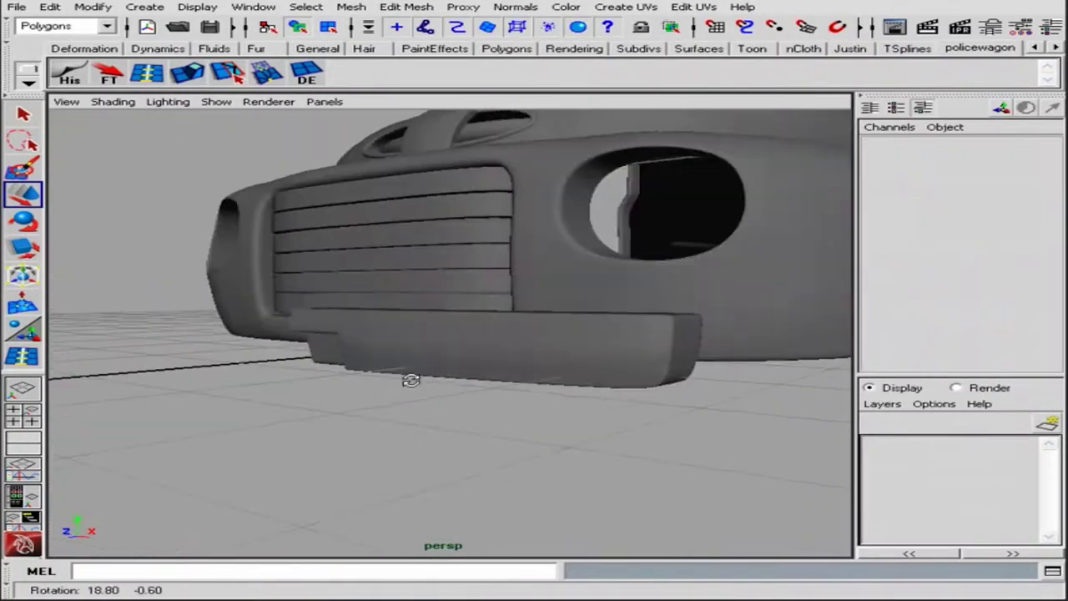
right_click_drag(409, 374, 517, 326, "alt")
mouse_move(517, 325)
left_mouse_down("alt")
mouse_move(639, 314)
mouse_move(550, 289)
mouse_move(701, 336)
mouse_move(456, 248)
mouse_move(464, 381)
mouse_move(456, 322)
mouse_move(599, 327)
left_mouse_up("alt")
left_click(465, 381)
mouse_move(480, 219)
left_mouse_down("alt")
mouse_move(701, 262)
mouse_move(450, 247)
mouse_move(505, 265)
mouse_move(461, 313)
mouse_move(501, 327)
left_mouse_up("alt")
left_click(304, 75)
left_click_drag(501, 327, 608, 317, "alt")
right_click_drag(609, 317, 579, 310, "alt")
Step: Move a vertex to shape the bumper's end, checking it from above
left_click(508, 333)
right_click_drag(507, 334, 584, 407, "alt")
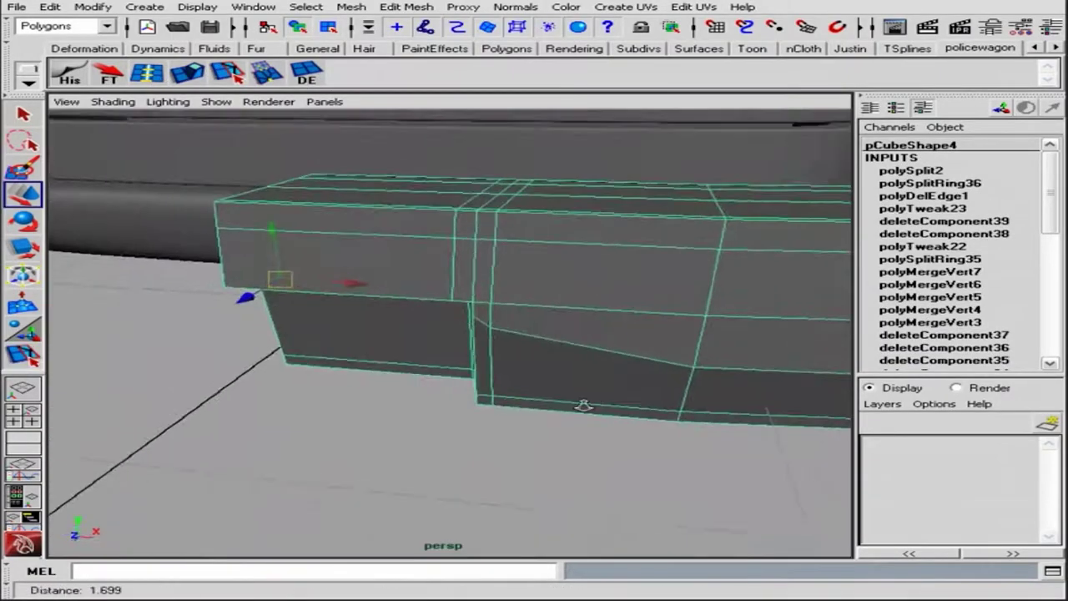
left_click_drag(584, 407, 333, 236, "alt")
mouse_move(401, 308)
left_mouse_down("alt")
mouse_move(549, 341)
mouse_move(393, 309)
mouse_move(219, 155)
left_mouse_up("alt")
middle_click_drag(494, 503, 572, 393, "alt")
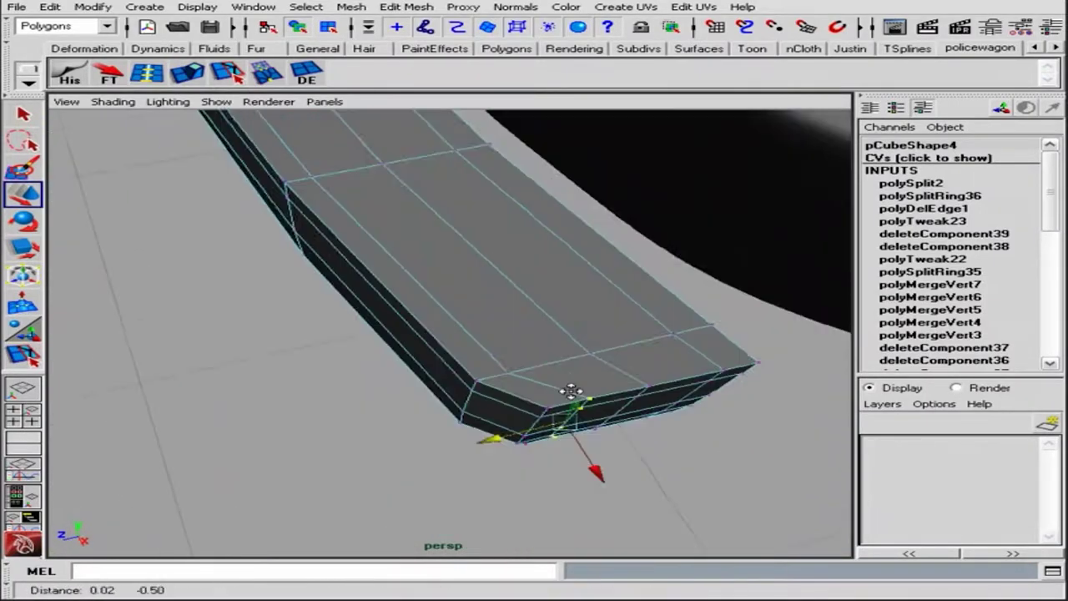
mouse_move(573, 393)
left_mouse_down("alt")
mouse_move(608, 481)
mouse_move(525, 409)
mouse_move(691, 279)
mouse_move(567, 351)
mouse_move(656, 401)
left_mouse_up("alt")
key("F8")
Step: Mirror Cut the bumper across its centre and inspect the symmetric result
left_click(350, 7)
left_click(381, 329)
mouse_move(451, 338)
left_mouse_down("alt")
mouse_move(639, 405)
mouse_move(584, 351)
left_mouse_up("alt")
right_click_drag(584, 350, 610, 321, "alt")
left_click_drag(575, 371, 553, 356, "alt")
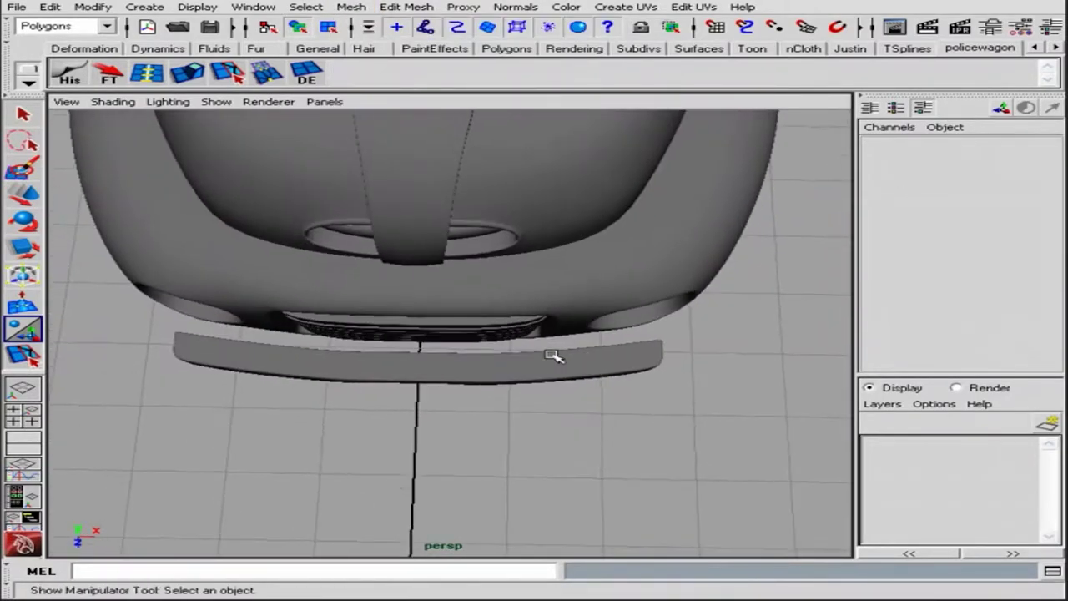
left_click_drag(588, 397, 648, 432, "alt")
right_click_drag(615, 311, 437, 369, "alt")
mouse_move(436, 369)
left_mouse_down("alt")
mouse_move(614, 369)
mouse_move(538, 325)
mouse_move(601, 338)
left_mouse_up("alt")
mouse_move(601, 338)
right_mouse_down("alt")
mouse_move(578, 343)
mouse_move(606, 396)
right_mouse_up("alt")
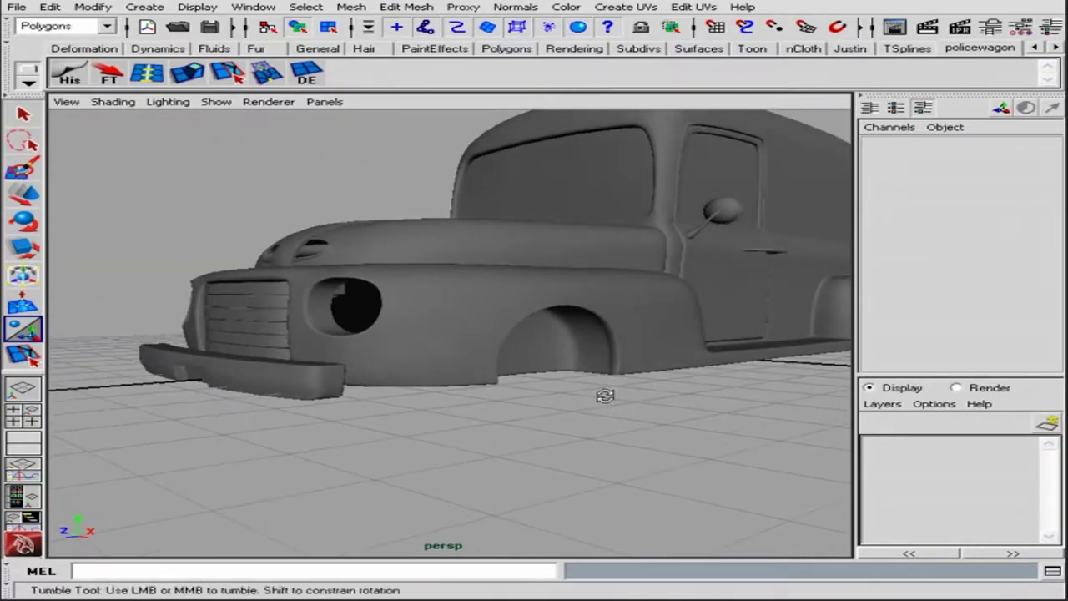
mouse_move(606, 396)
left_mouse_down("alt")
mouse_move(620, 381)
mouse_move(543, 353)
left_mouse_up("alt")
right_click_drag(544, 353, 539, 346, "alt")
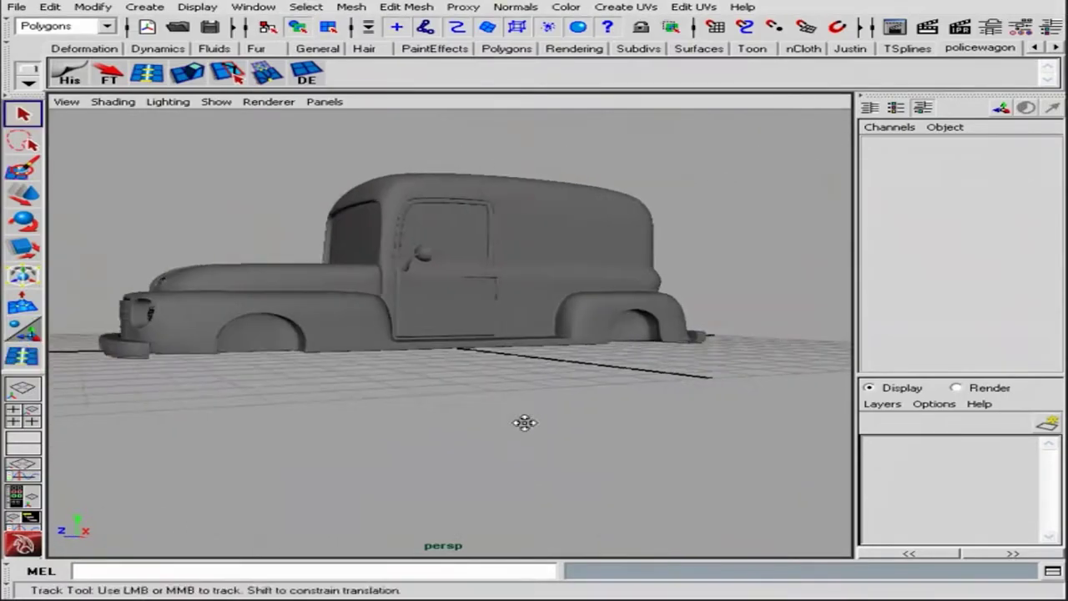
key("space")
key("space")
Step: Select the whole police wagon in the side view and hide it
key("w")
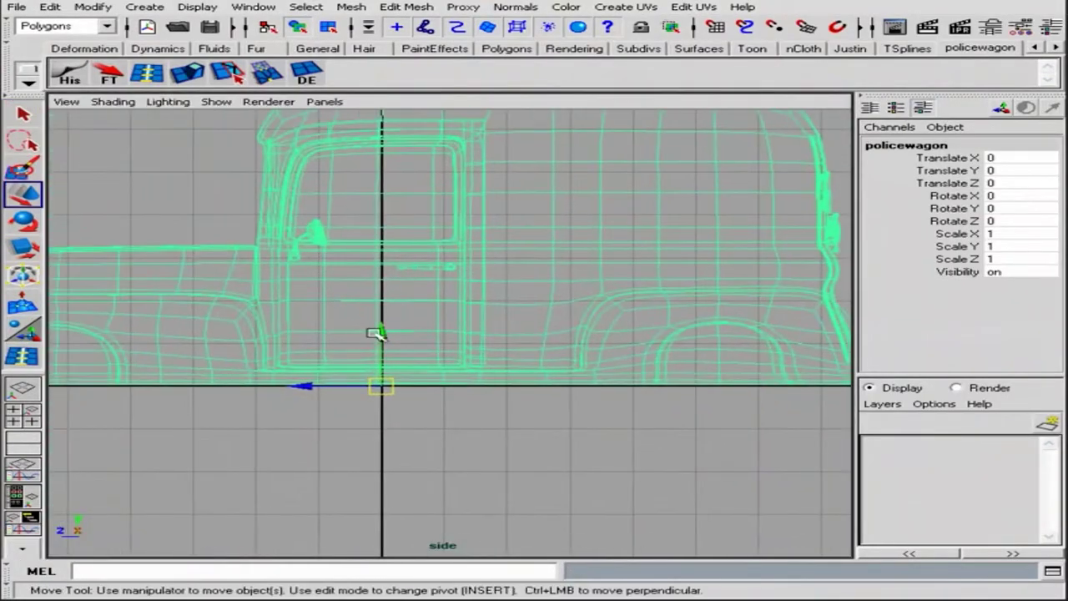
left_click_drag(378, 329, 379, 321)
right_click_drag(378, 321, 634, 326, "alt")
middle_click_drag(634, 326, 471, 357, "alt")
mouse_move(472, 357)
right_mouse_down("alt")
mouse_move(732, 295)
mouse_move(524, 274)
right_mouse_up("alt")
key("ctrl+h")
Step: Create a polygon pipe, rotate it 90° on Z, and flatten it slightly
left_click(148, 7)
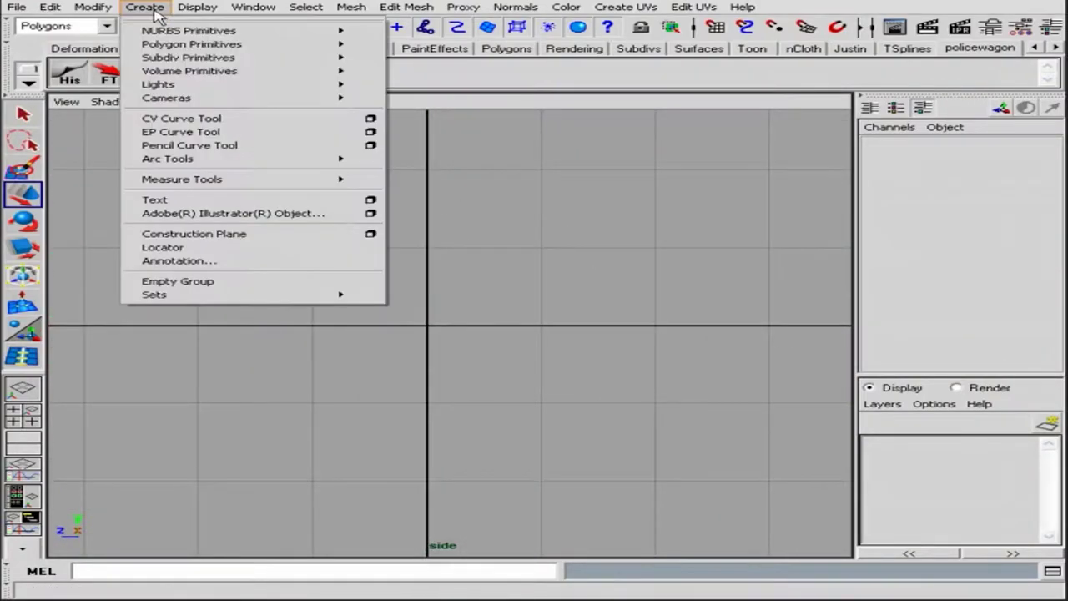
left_click(382, 158)
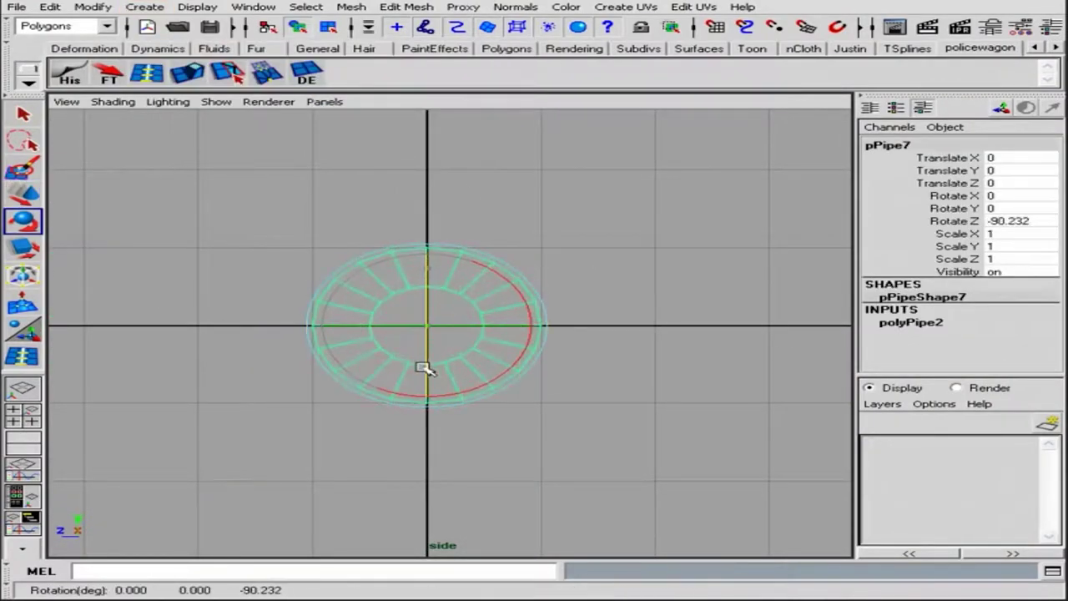
left_click(959, 220)
key("e")
key("space")
key("space")
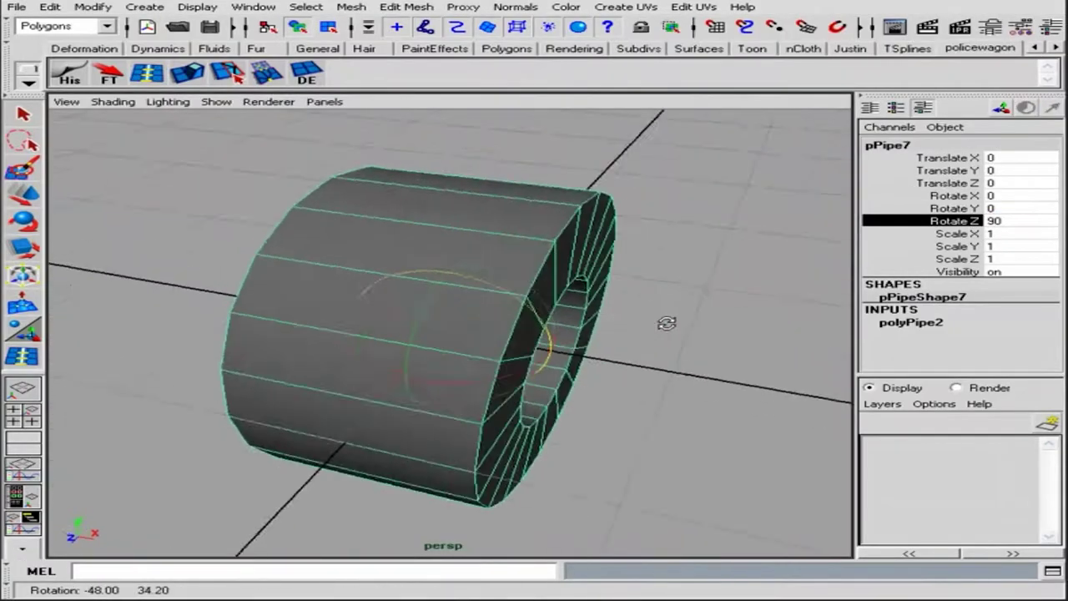
mouse_move(665, 322)
left_mouse_down("alt")
mouse_move(758, 336)
mouse_move(417, 267)
left_mouse_up("alt")
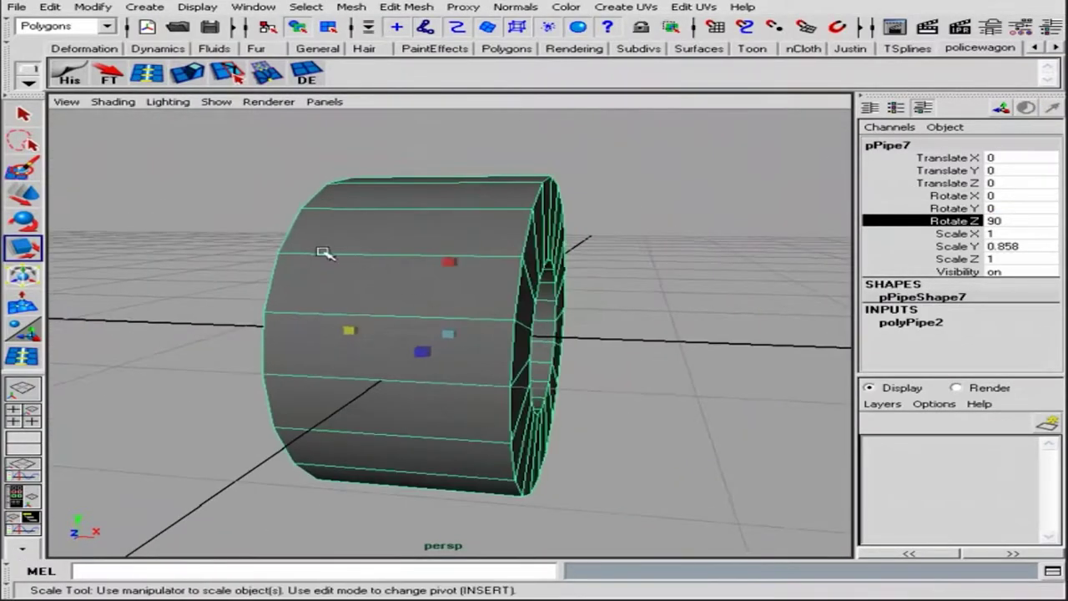
left_click_drag(325, 253, 208, 251, "alt")
Step: Give the pipe 4 height subdivisions and 2 cap subdivisions
left_click(910, 323)
scroll(1001, 310, "down", 1)
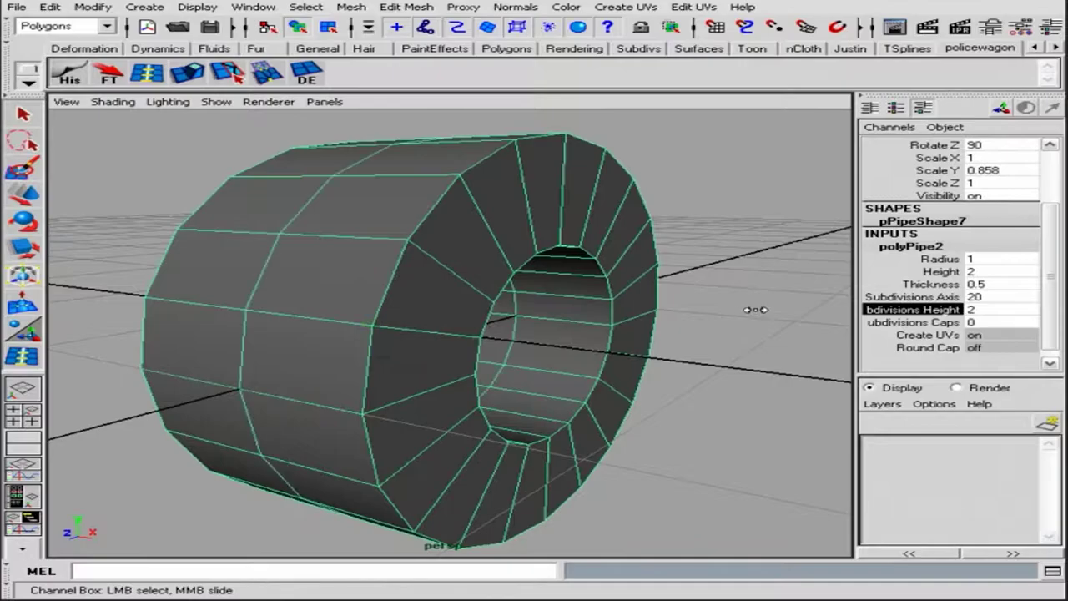
left_click_drag(793, 309, 720, 309, "alt")
middle_click_drag(720, 309, 723, 300)
mouse_move(723, 300)
left_mouse_down("alt")
mouse_move(576, 300)
mouse_move(414, 272)
left_mouse_up("alt")
middle_click_drag(731, 272, 751, 275)
mouse_move(751, 276)
left_mouse_down("alt")
mouse_move(822, 282)
mouse_move(595, 270)
mouse_move(542, 214)
mouse_move(507, 282)
left_mouse_up("alt")
Step: Switch to the Scale tool and set selection to whole edge loops
left_click(306, 6)
left_click(340, 121)
key("r")
left_click(305, 6)
left_click(360, 118)
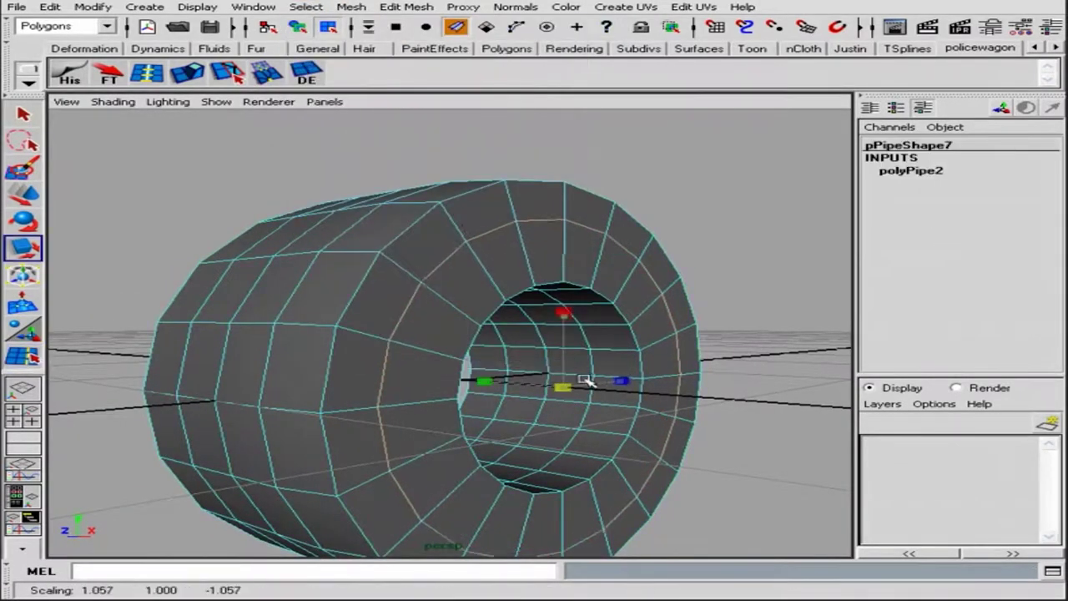
Step: Select the border edge of the pipe's hole and move it to reshape the opening
key("w")
mouse_move(587, 380)
left_mouse_down("alt")
mouse_move(648, 386)
mouse_move(625, 374)
mouse_move(649, 362)
mouse_move(293, 430)
mouse_move(392, 359)
left_mouse_up("alt")
key("space")
key("space")
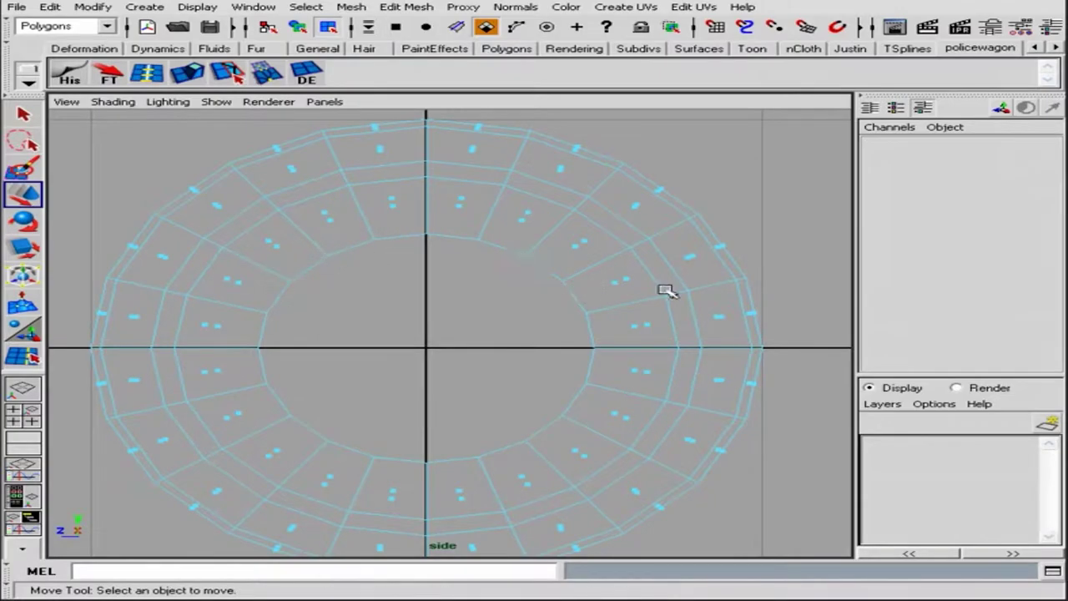
left_click(305, 6)
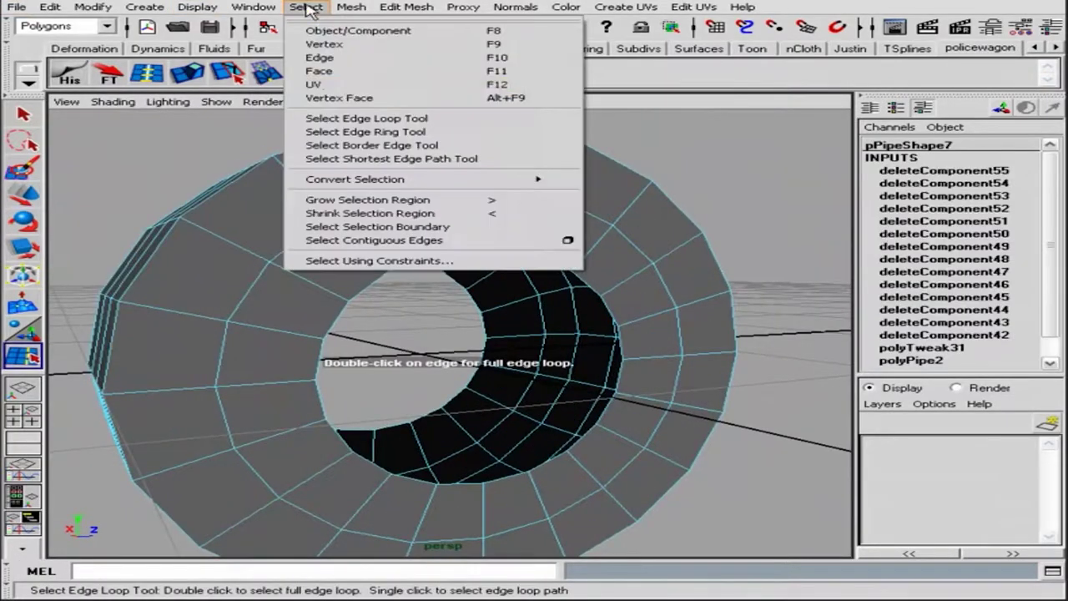
left_click(371, 145)
double_click(484, 333)
key("w")
mouse_move(501, 351)
left_mouse_down("alt")
mouse_move(477, 305)
mouse_move(573, 355)
left_mouse_up("alt")
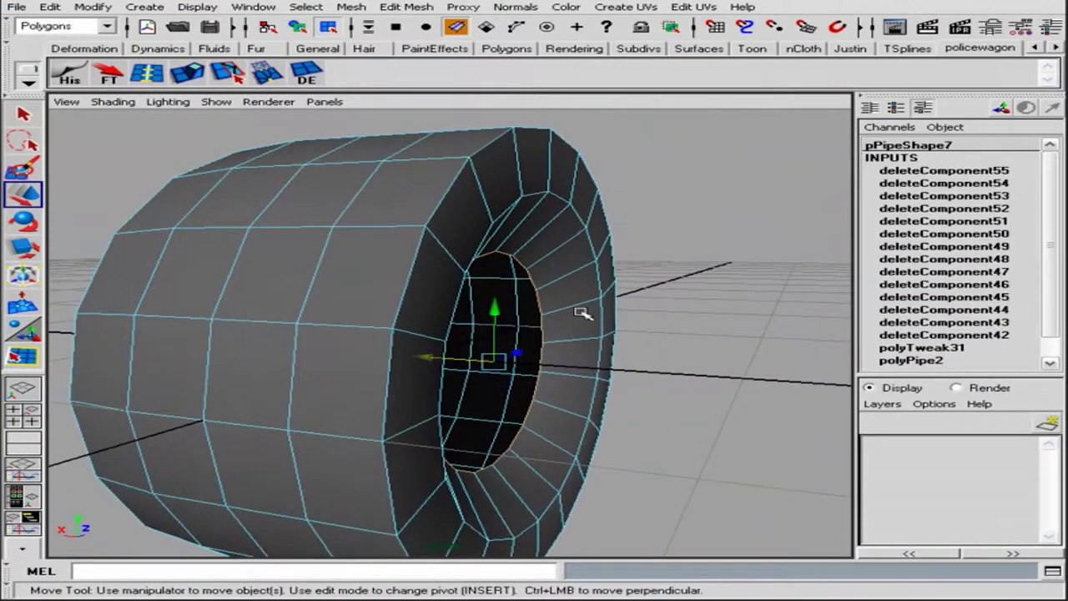
left_click_drag(582, 313, 212, 96, "alt")
key("w")
mouse_move(574, 267)
left_mouse_down("alt")
mouse_move(512, 381)
mouse_move(572, 226)
mouse_move(556, 267)
mouse_move(596, 233)
left_mouse_up("alt")
Step: Insert an edge loop around the pipe, then switch to vertex editing
key("y")
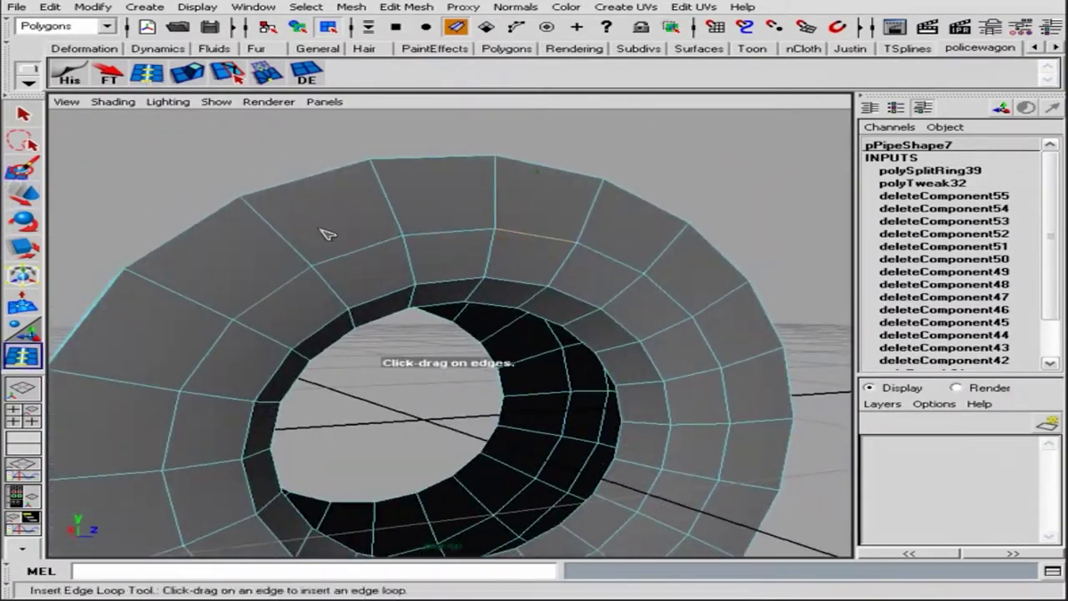
mouse_move(327, 231)
left_mouse_down("alt")
mouse_move(608, 231)
mouse_move(501, 250)
mouse_move(523, 284)
left_mouse_up("alt")
left_click(307, 6)
left_click(359, 117)
key("F8")
left_click(305, 6)
left_click(315, 56)
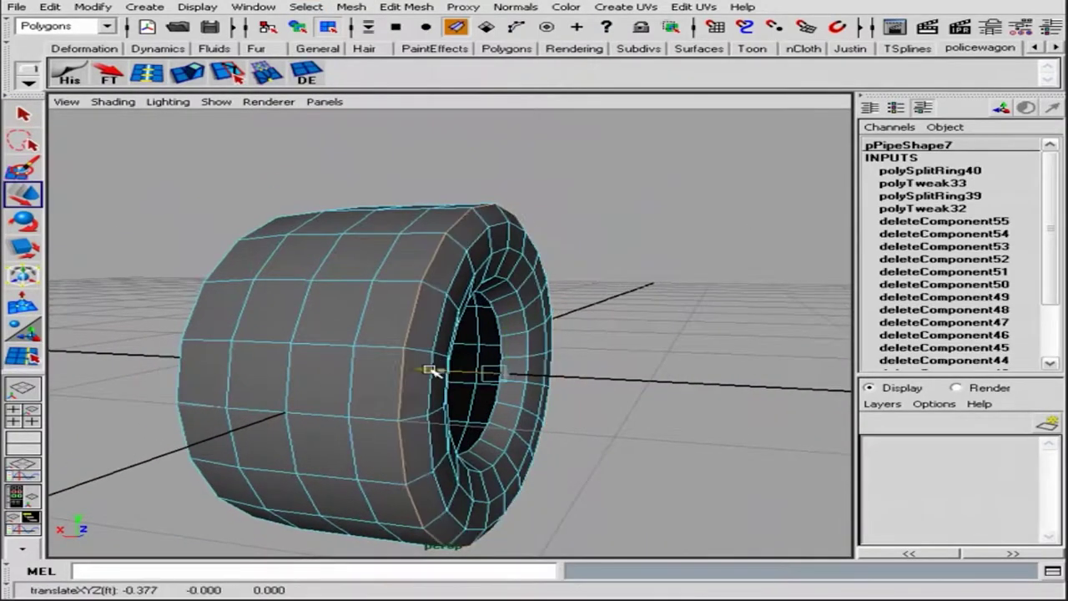
key("space")
key("w")
key("F9")
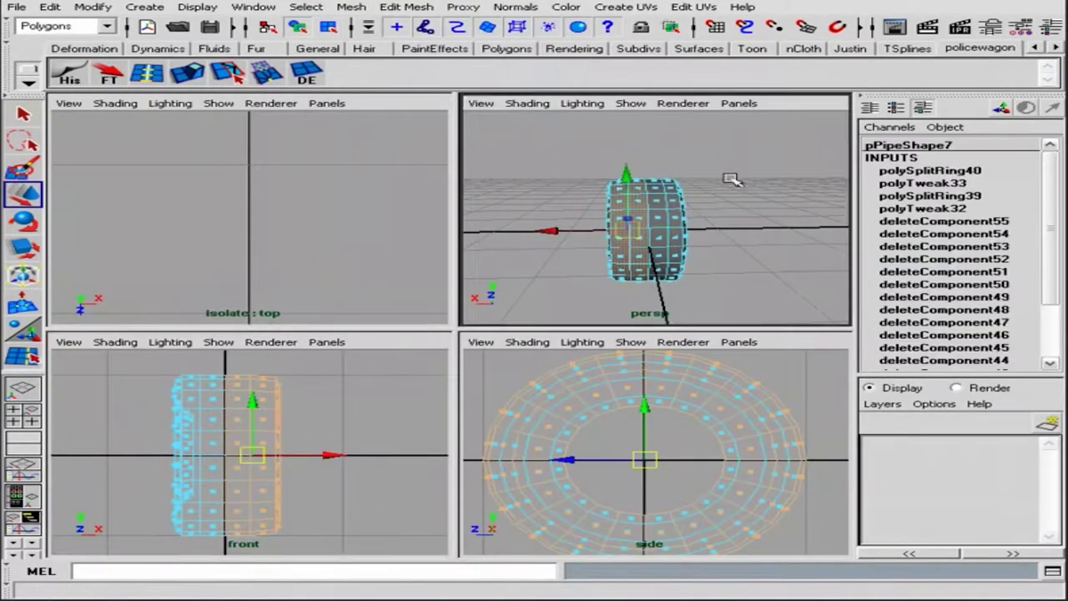
key("space")
Step: Select one half of the pipe and add another edge loop around the tire
left_click_drag(731, 179, 643, 291, "alt")
key("F8")
key("3")
mouse_move(726, 289)
left_mouse_down("alt")
mouse_move(745, 291)
mouse_move(520, 258)
mouse_move(520, 245)
left_mouse_up("alt")
left_click(745, 292)
key("1")
left_click(488, 281)
key("q")
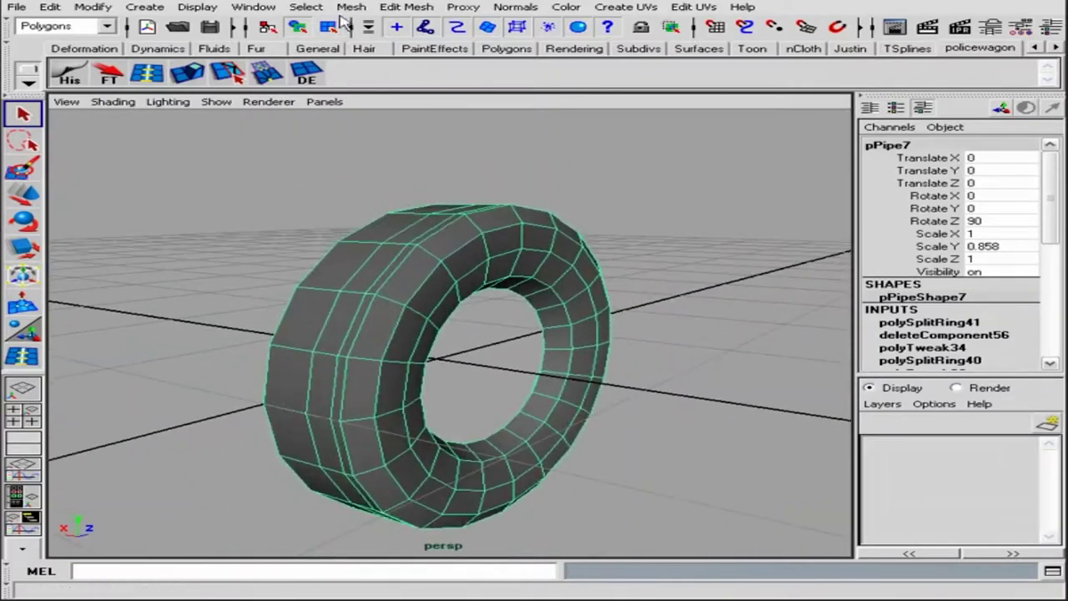
Step: Run Mesh > Mirror Geometry with its options to complete the tire
left_click(351, 6)
left_click(610, 341)
left_click(434, 312)
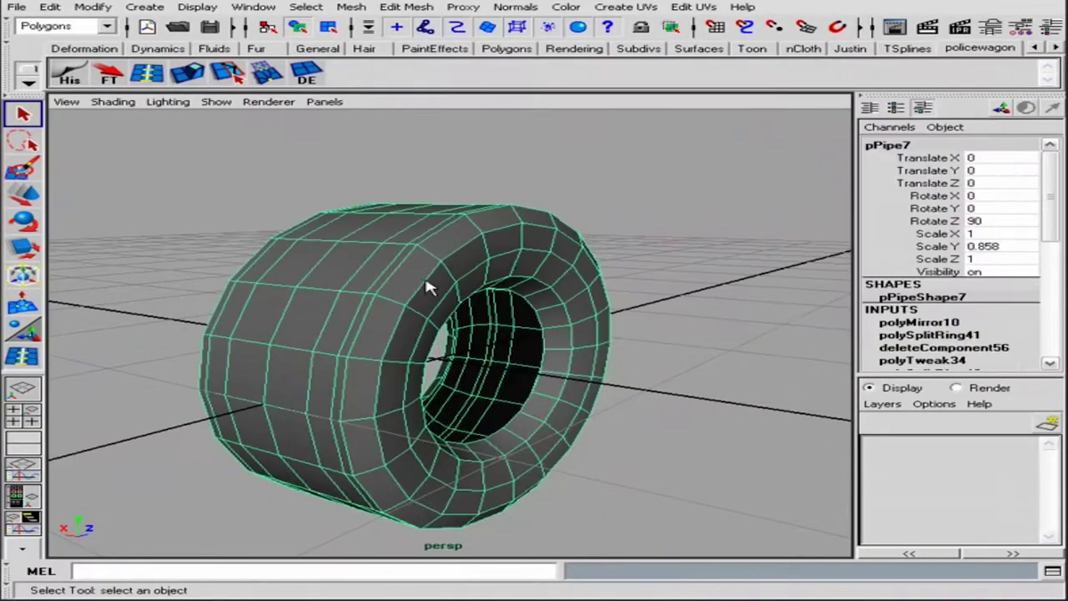
left_click(146, 6)
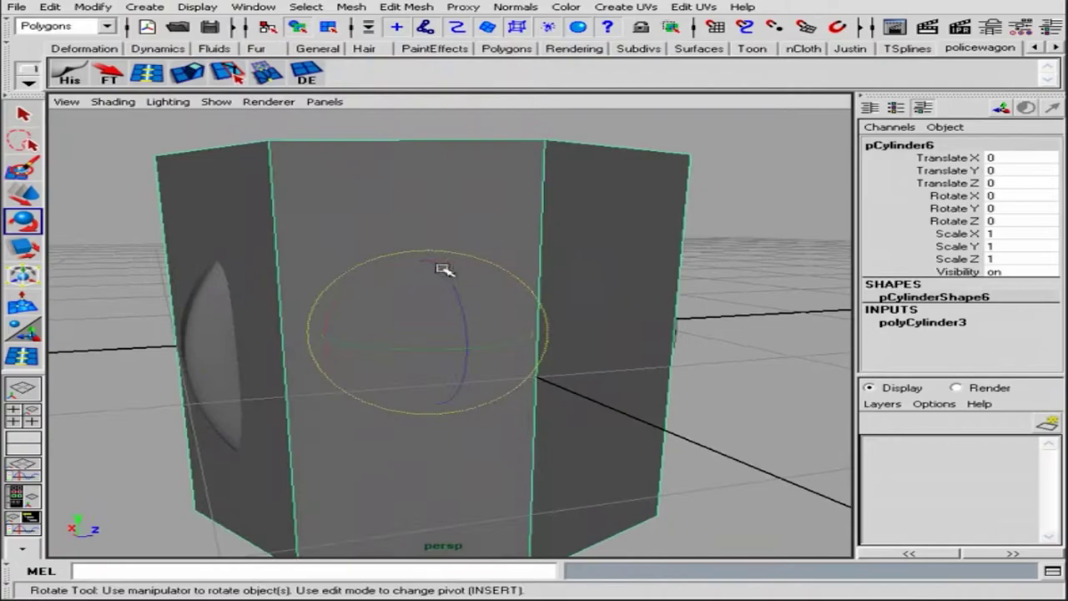
Step: Rotate the new cylinder 90 degrees in Z and delete its side faces, leaving only the cap
left_click(1021, 220)
type("90")
key("Return")
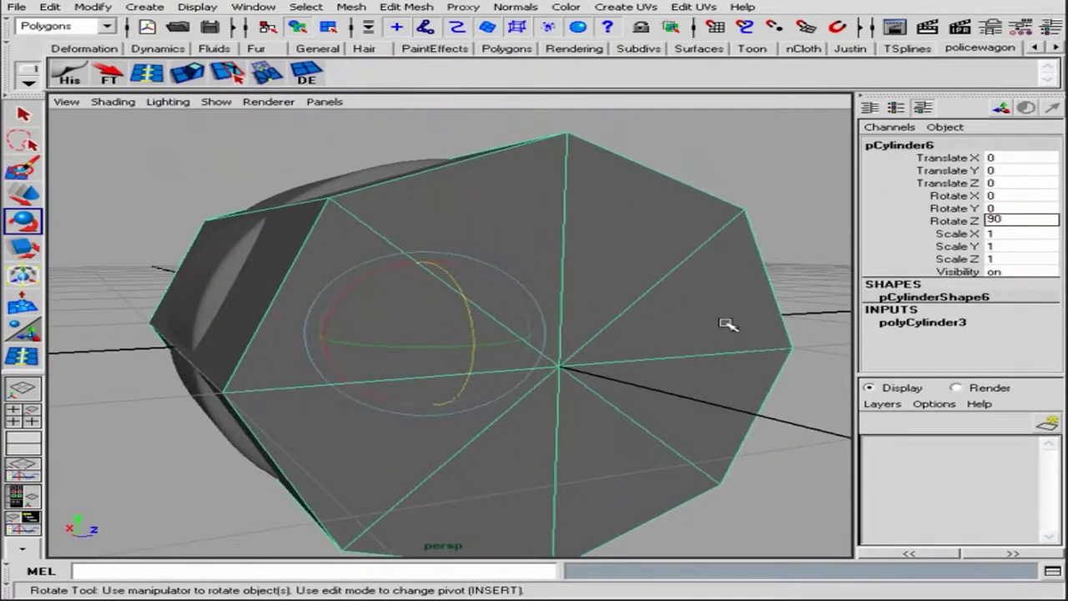
left_click_drag(566, 259, 517, 178, "alt")
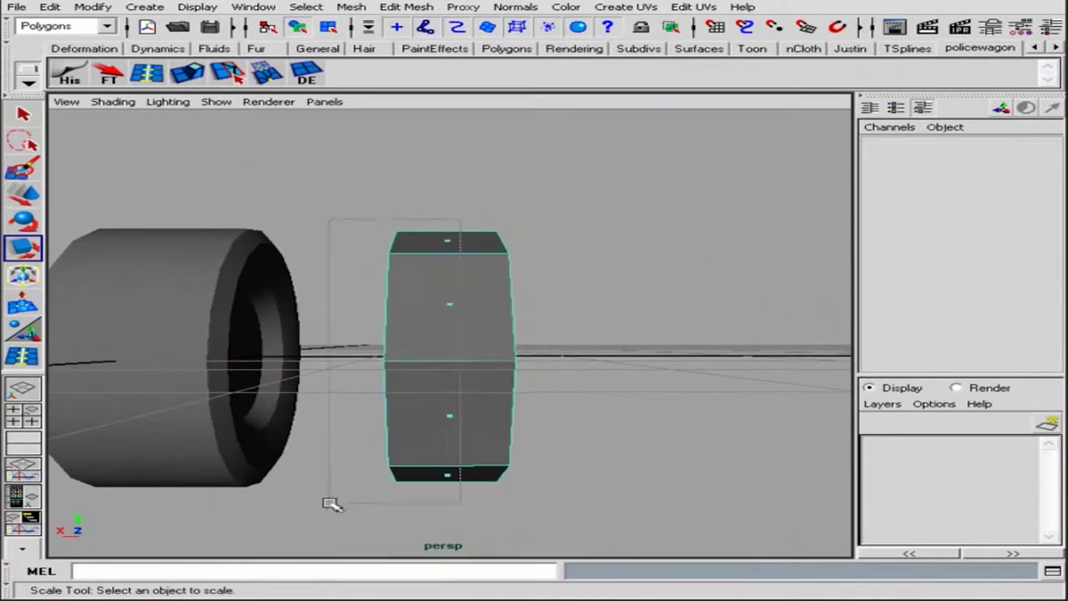
mouse_move(326, 500)
left_mouse_down("alt")
mouse_move(101, 340)
mouse_move(512, 334)
left_mouse_up("alt")
key("Delete")
right_click_drag(512, 333, 620, 424, "alt")
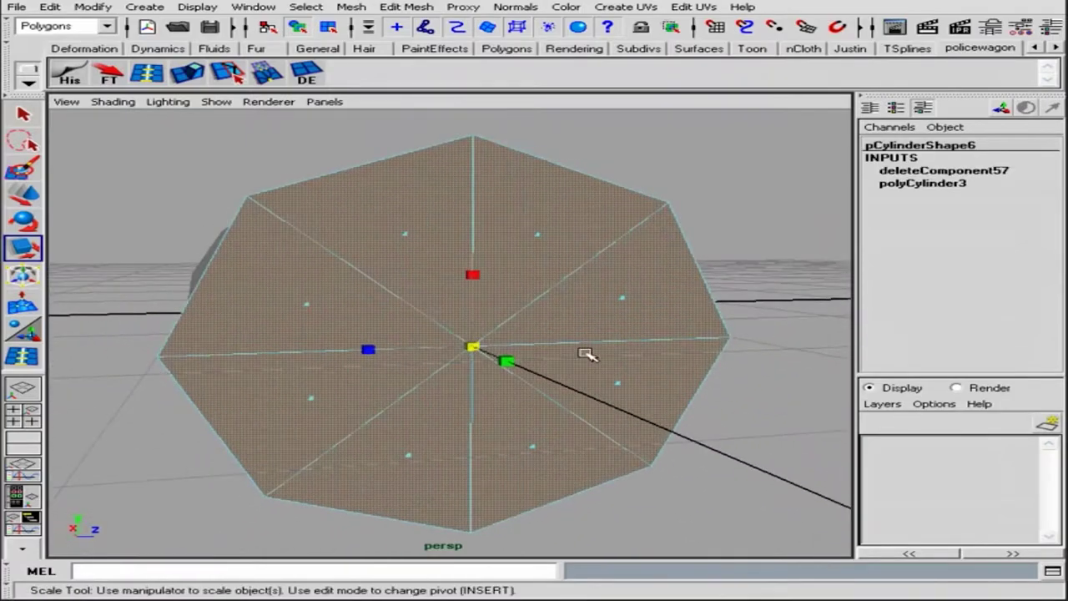
middle_click_drag(584, 353, 486, 309, "alt")
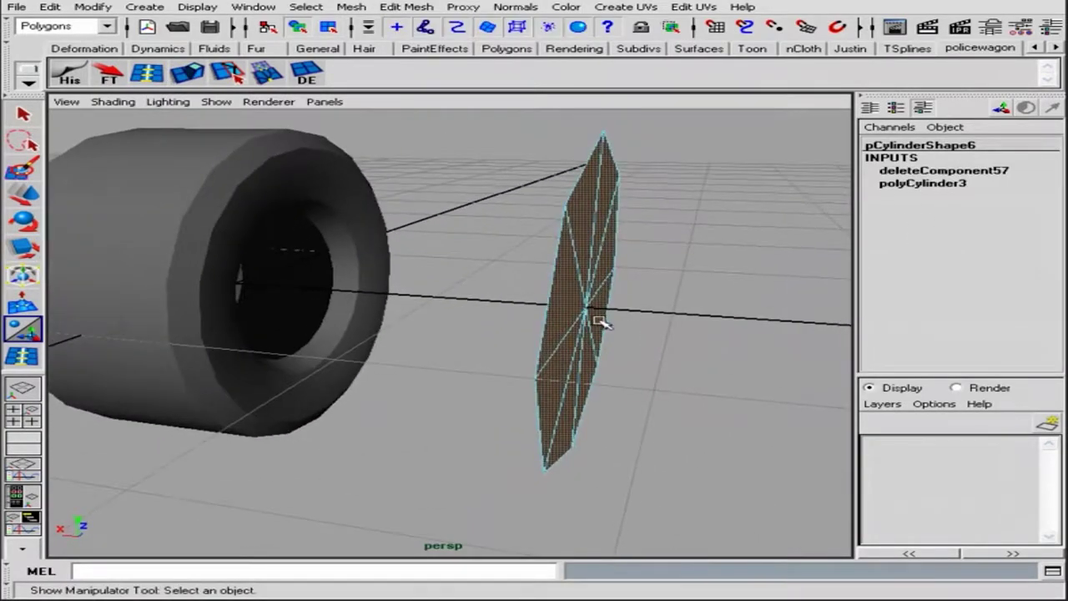
mouse_move(599, 321)
left_mouse_down("alt")
mouse_move(643, 312)
mouse_move(555, 320)
left_mouse_up("alt")
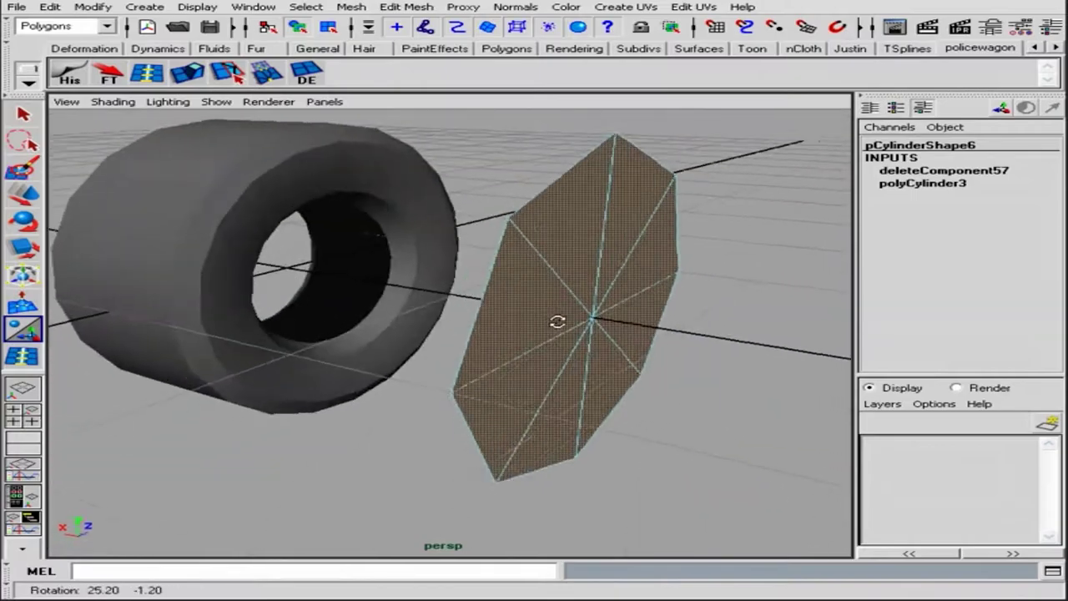
Step: Extrude the cap face repeatedly, pushing out and insetting each ring to form stepped hubcap rings
key("ctrl+e")
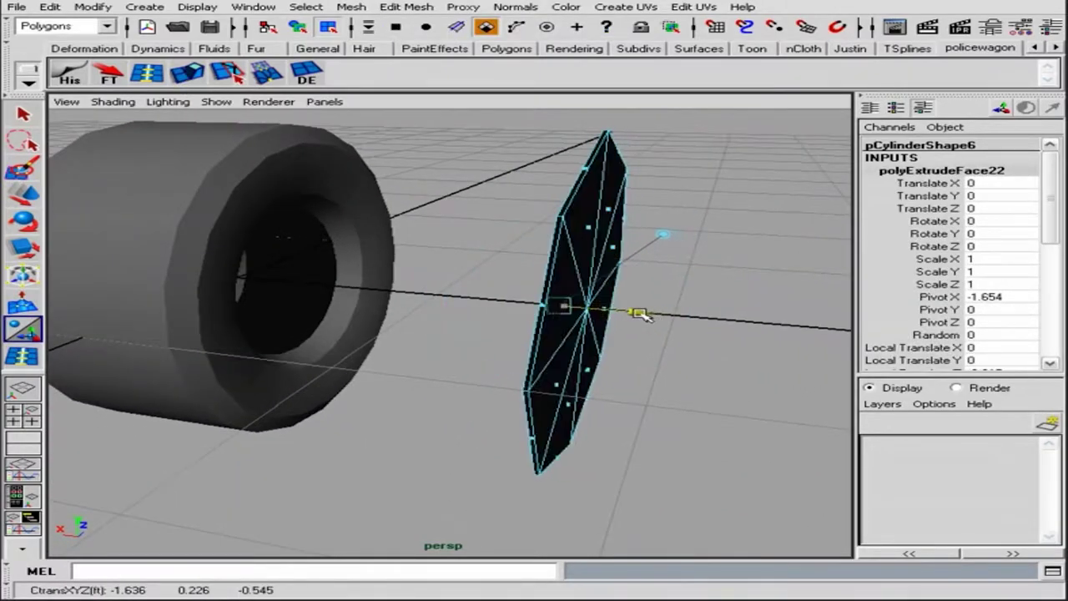
left_click_drag(681, 317, 521, 209, "alt")
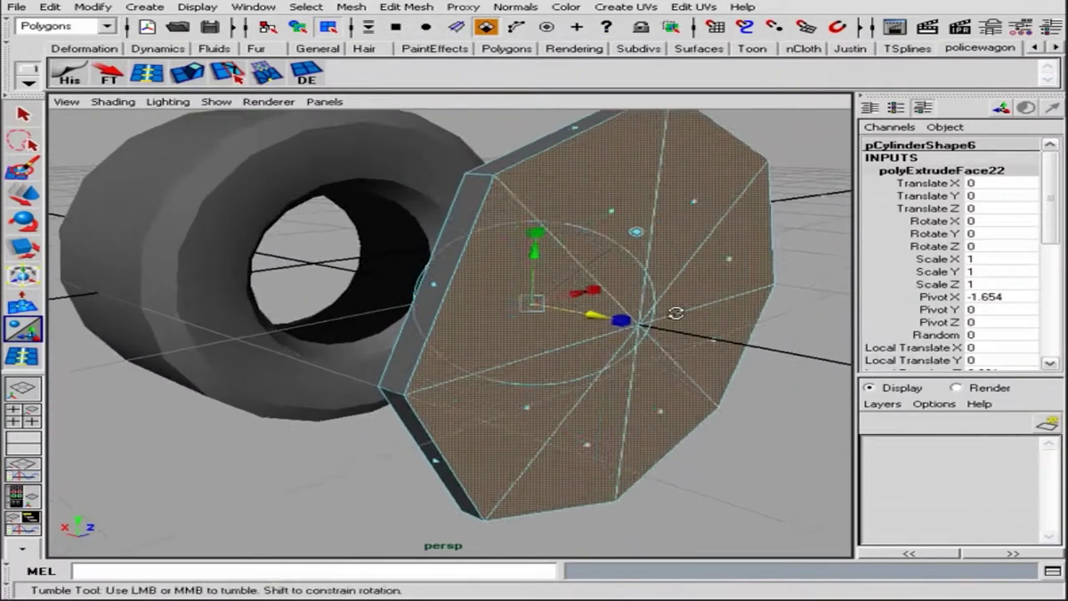
key("ctrl+e")
left_click_drag(377, 469, 610, 381, "alt")
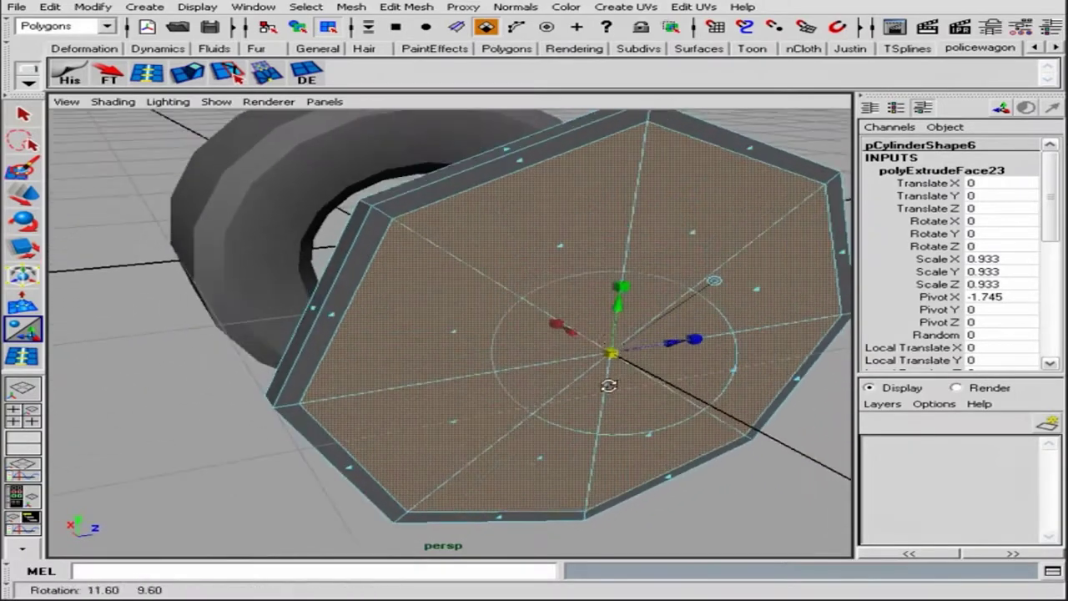
key("ctrl+e")
mouse_move(534, 275)
left_mouse_down()
mouse_move(564, 338)
mouse_move(575, 337)
mouse_move(524, 350)
left_mouse_up()
key("ctrl+e")
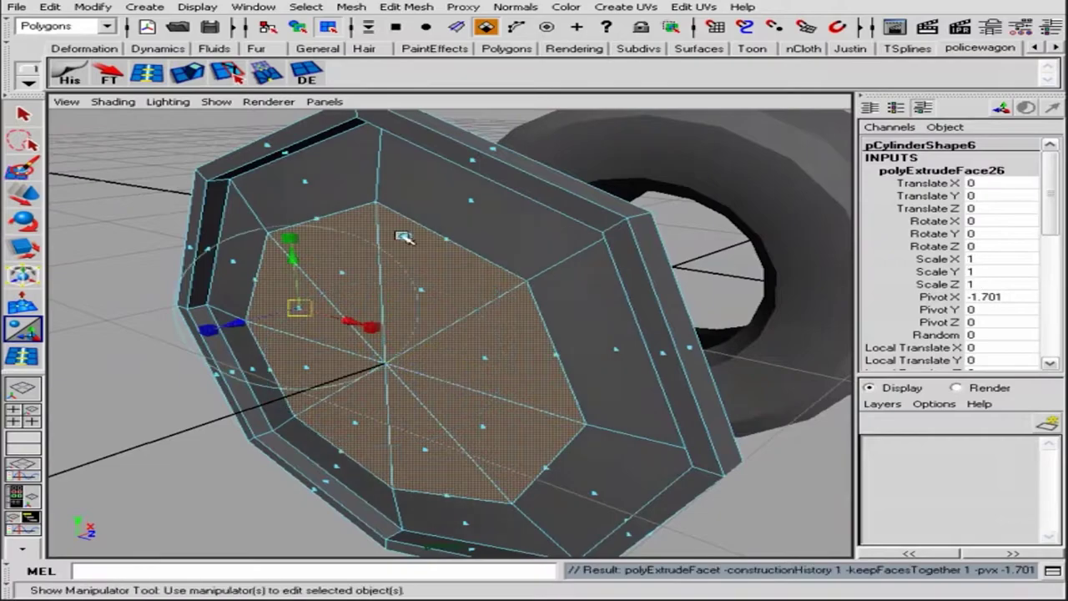
mouse_move(403, 237)
left_mouse_down()
mouse_move(369, 365)
mouse_move(398, 369)
mouse_move(403, 307)
left_mouse_up()
key("ctrl+e")
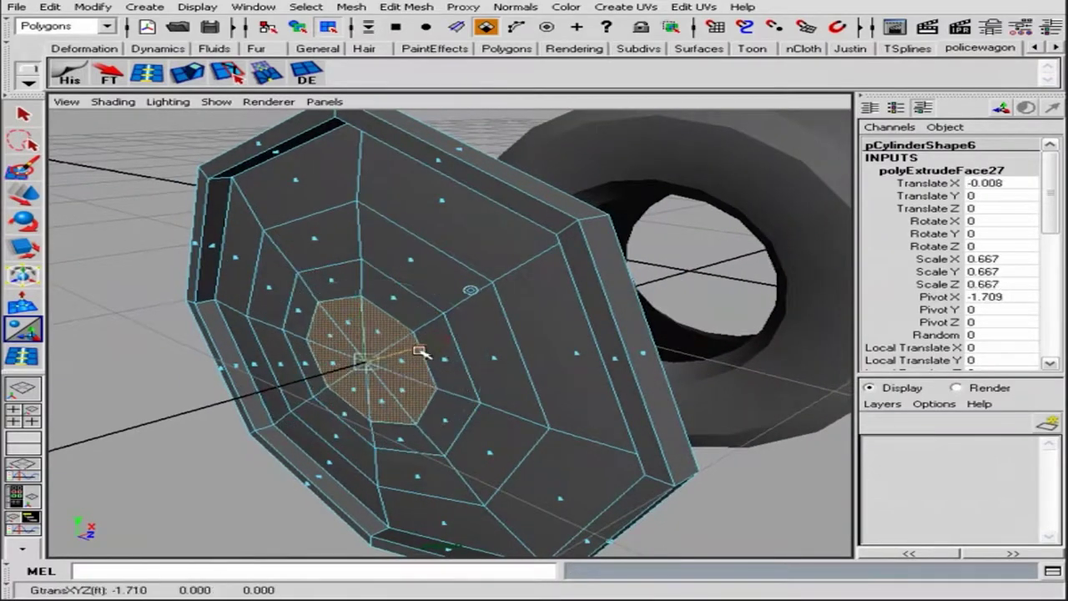
scroll(408, 351, "up", 2)
scroll(417, 334, "up", 3)
key("ctrl+e")
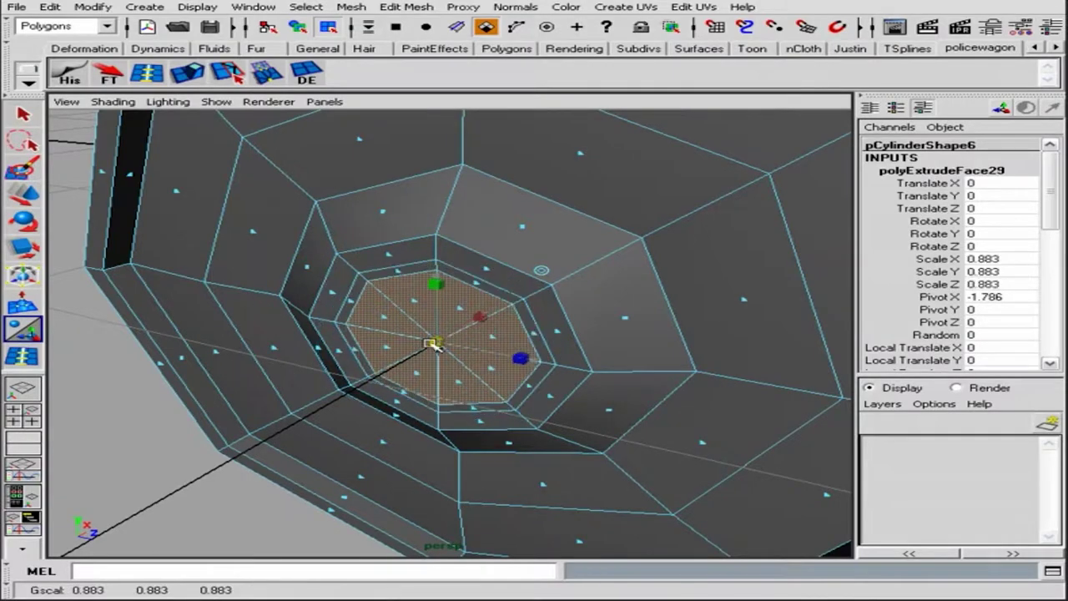
Step: Add further extrusions to the centre face and ring of faces, then select the whole hubcap object
left_click_drag(432, 344, 476, 326, "alt")
scroll(423, 217, "up", 2)
key("ctrl+e")
key("F8")
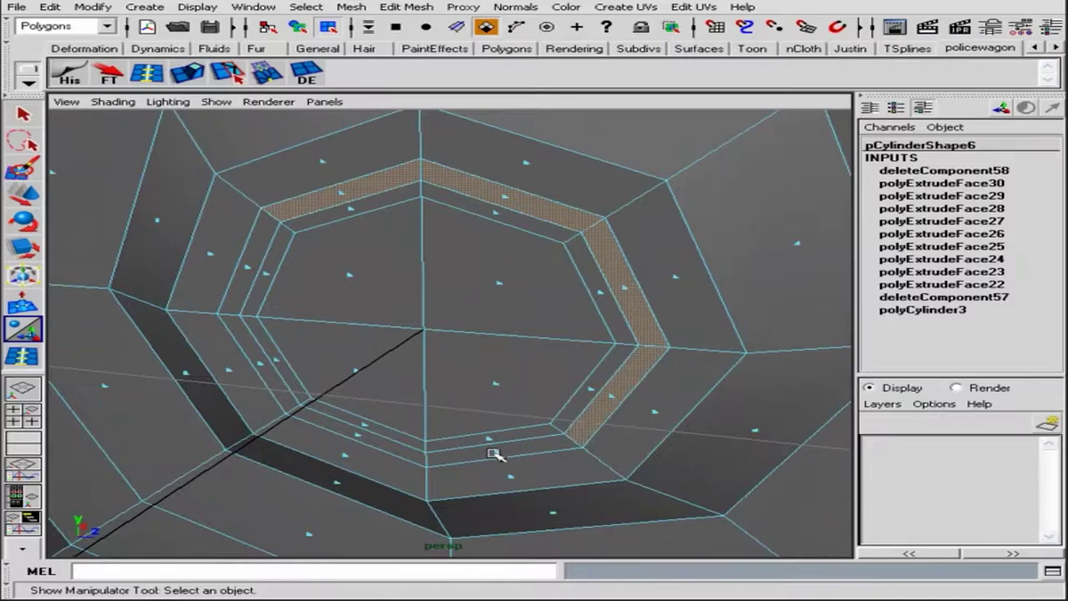
key("ctrl+e")
mouse_move(165, 94)
left_mouse_down("alt")
mouse_move(238, 245)
mouse_move(364, 315)
left_mouse_up("alt")
key("ctrl+e")
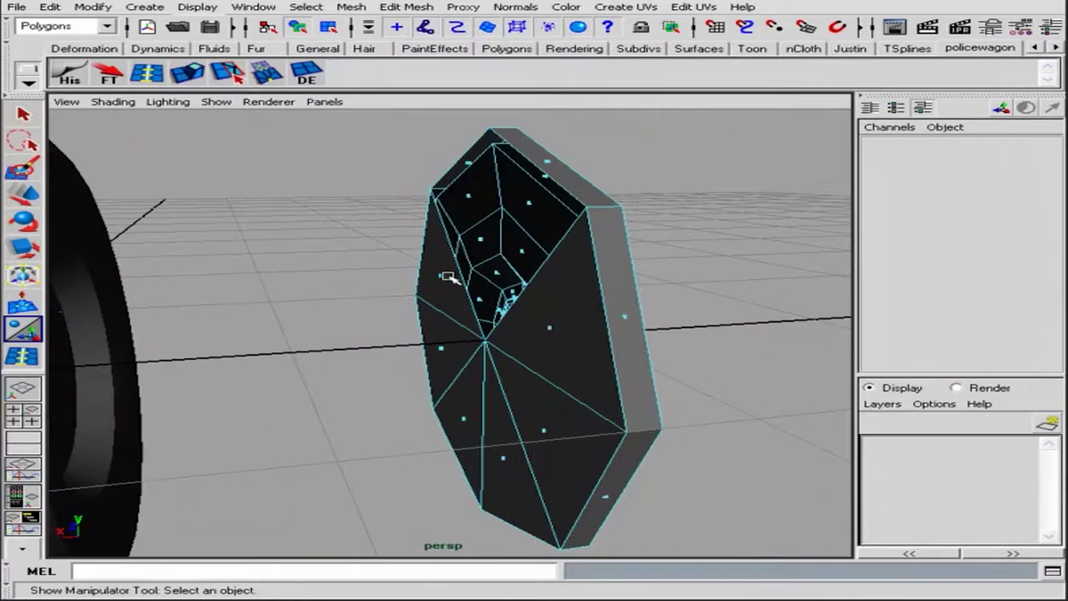
mouse_move(448, 278)
left_mouse_down("alt")
mouse_move(508, 453)
mouse_move(648, 339)
mouse_move(256, 322)
left_mouse_up("alt")
left_click(508, 322)
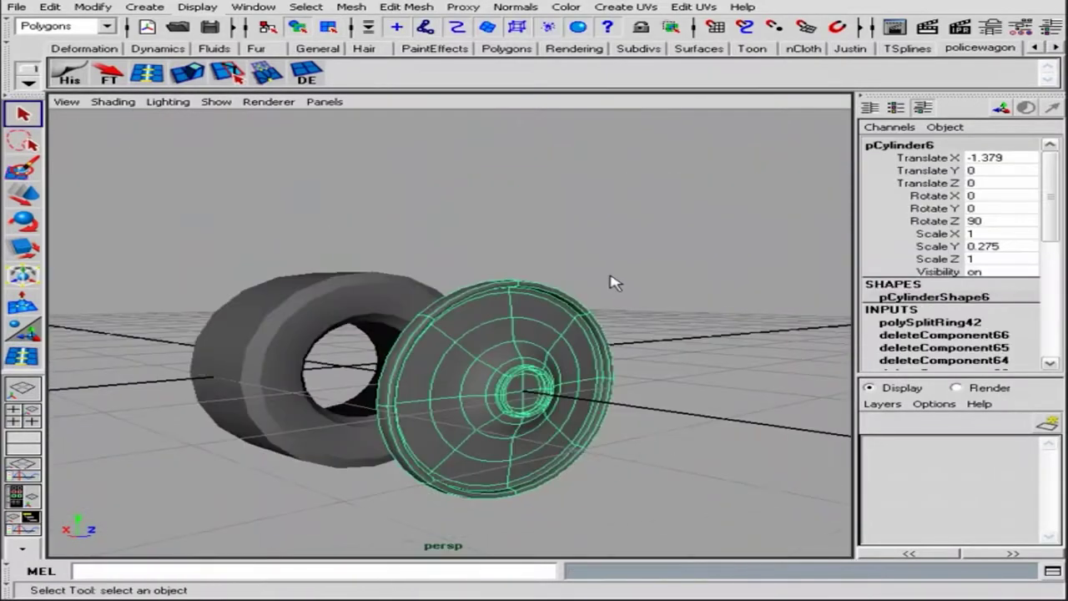
left_click_drag(613, 282, 492, 383, "alt")
key("r")
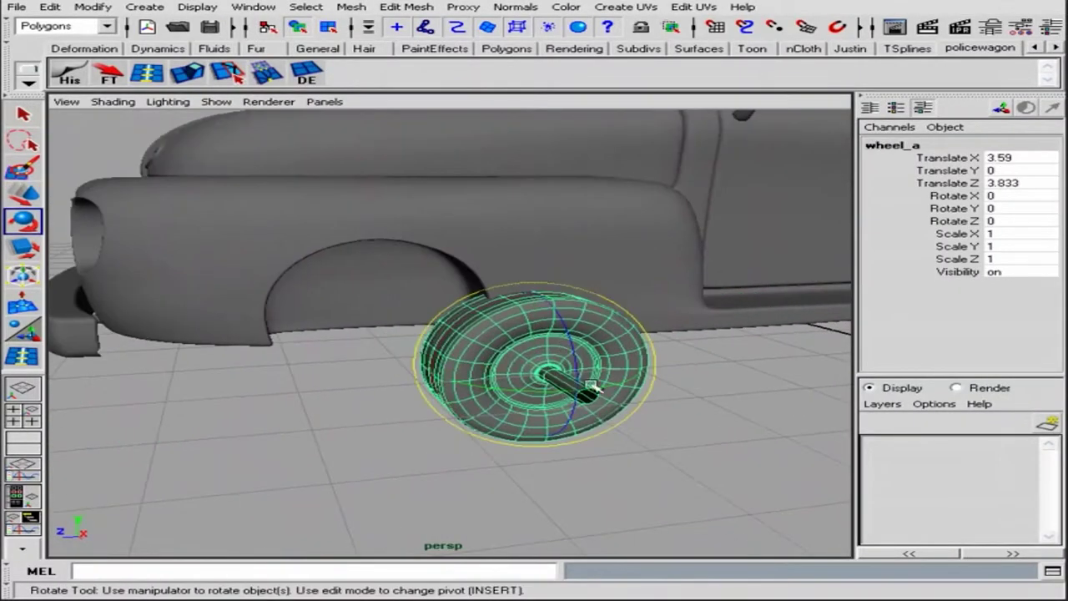
type("180")
Step: Scale wheel_a to fill the front wheel arch and move it into place beside the body
key("r")
key("space")
key("space")
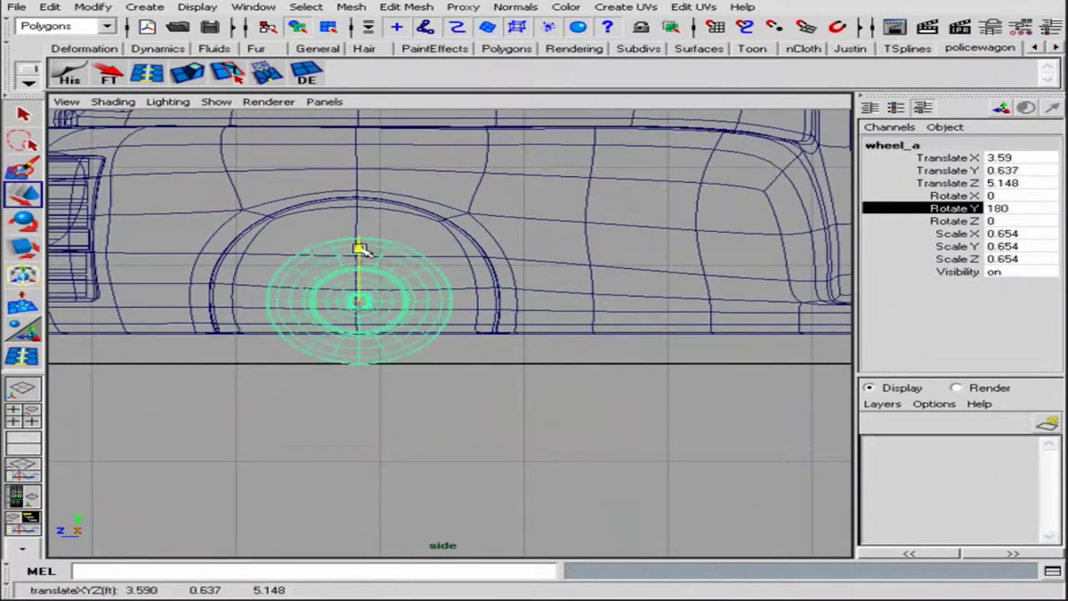
left_click_drag(358, 246, 362, 246)
key("space")
key("space")
scroll(543, 325, "up", 5)
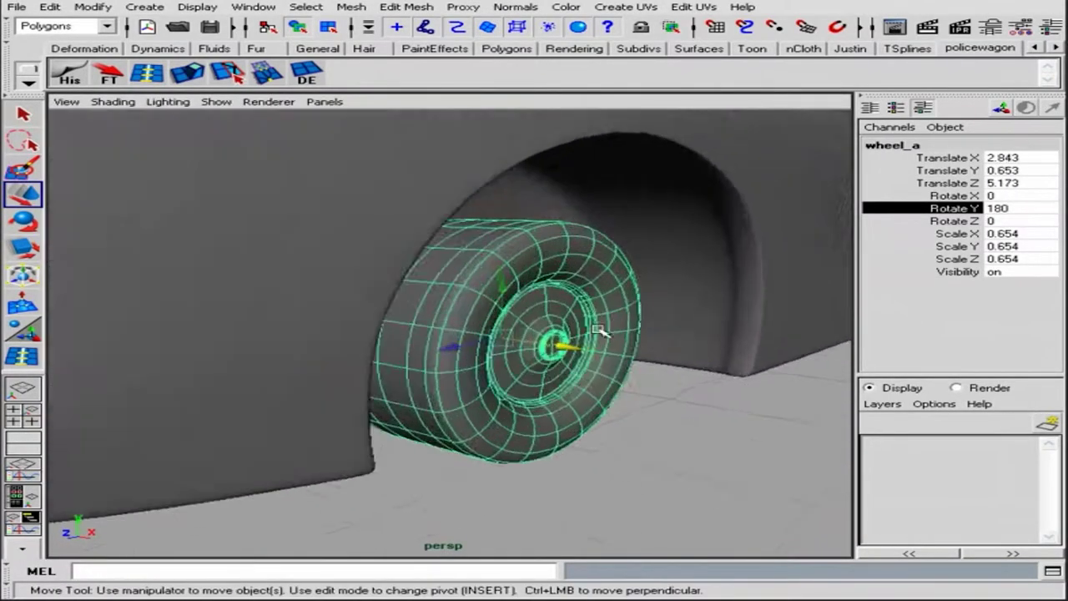
mouse_move(576, 325)
left_mouse_down()
mouse_move(610, 319)
mouse_move(527, 386)
left_mouse_up()
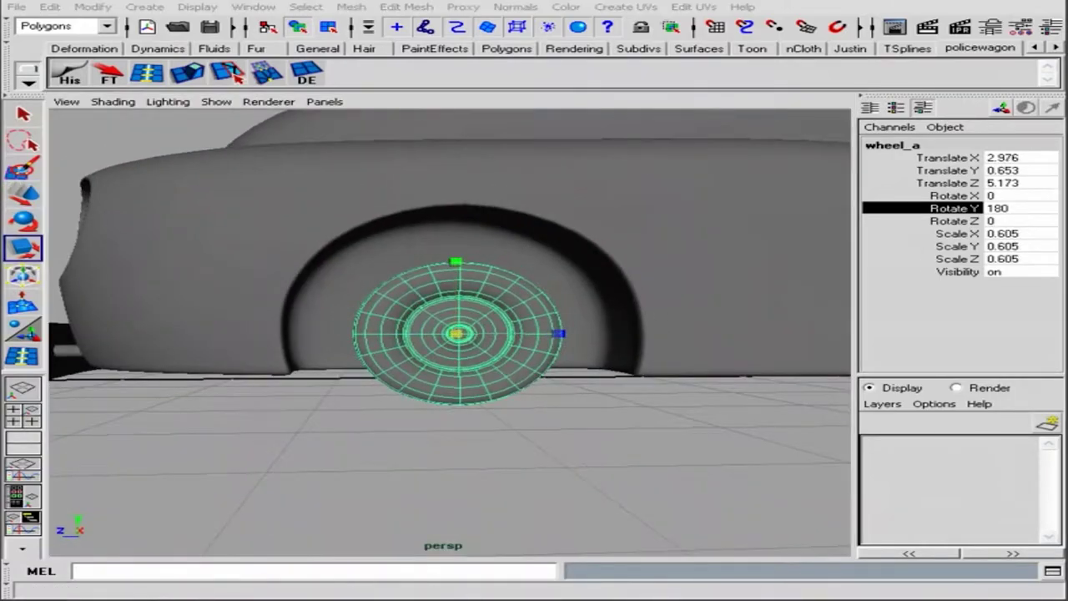
key("r")
left_click_drag(457, 334, 500, 334)
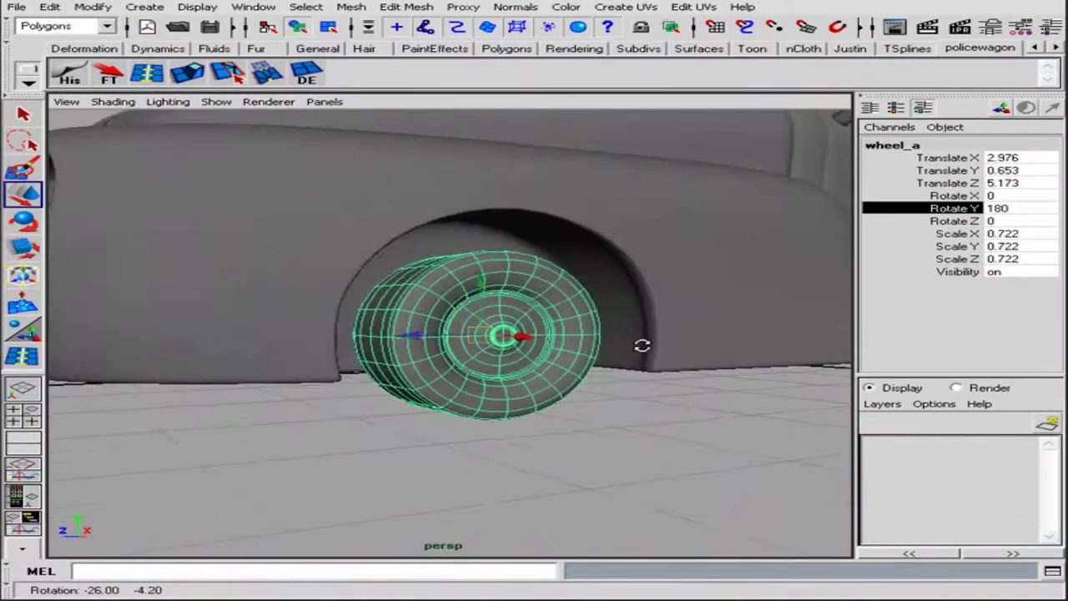
mouse_move(638, 345)
left_mouse_down("alt")
mouse_move(648, 305)
mouse_move(459, 337)
left_mouse_up("alt")
key("w")
left_click_drag(334, 233, 334, 221)
Step: Duplicate the wheel and move the copy into the truck's rear wheel arch
left_click_drag(334, 221, 658, 293, "alt")
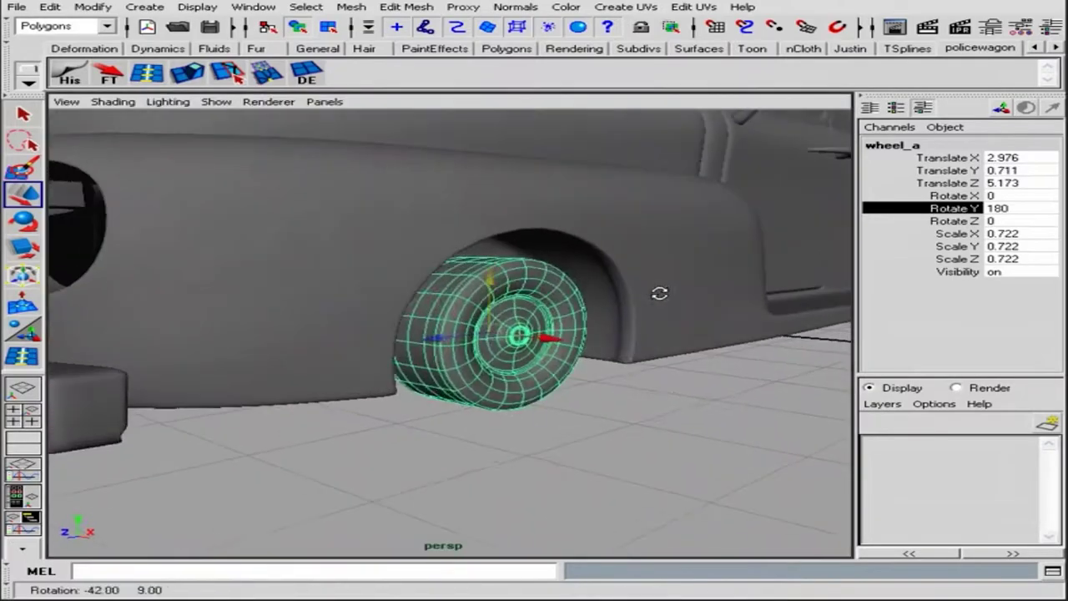
right_click_drag(659, 293, 484, 364, "alt")
middle_click_drag(484, 365, 407, 357, "alt")
key("ctrl+d")
left_click_drag(407, 356, 703, 370)
key("space")
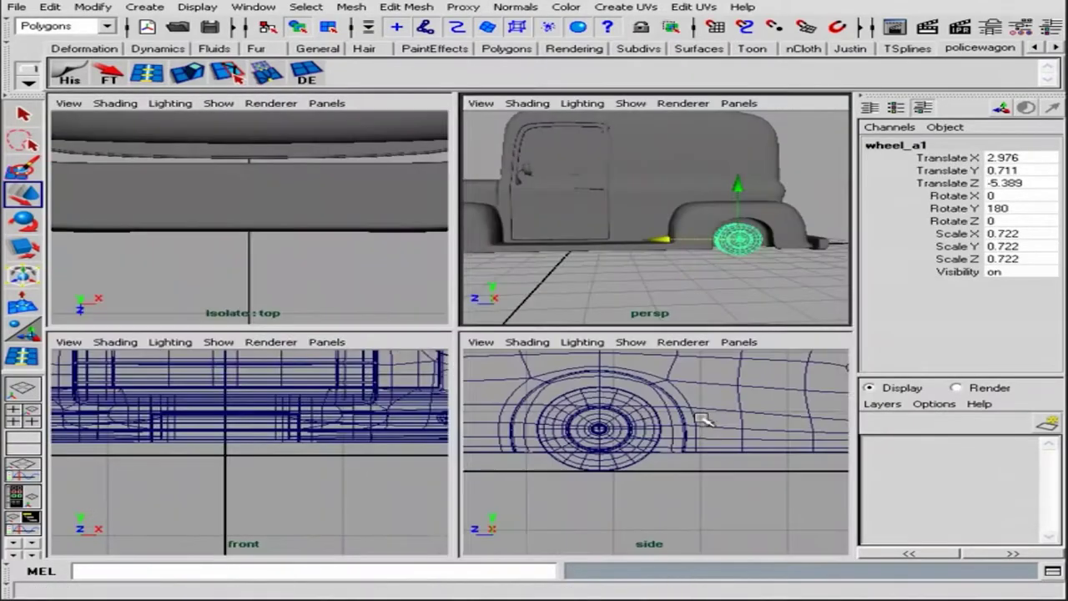
key("space")
key("space")
key("space")
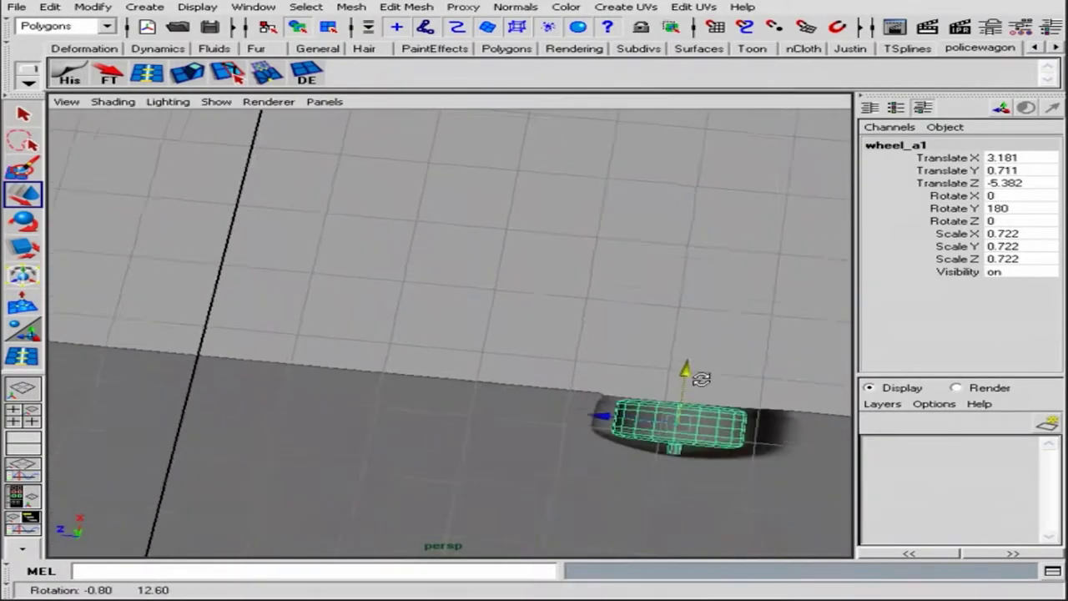
mouse_move(701, 379)
left_mouse_down("alt")
mouse_move(334, 453)
mouse_move(477, 389)
left_mouse_up("alt")
Step: Move a copied wheel to the truck's opposite side and check the wheel placement from several angles
left_click(333, 453)
right_click_drag(476, 389, 367, 367, "alt")
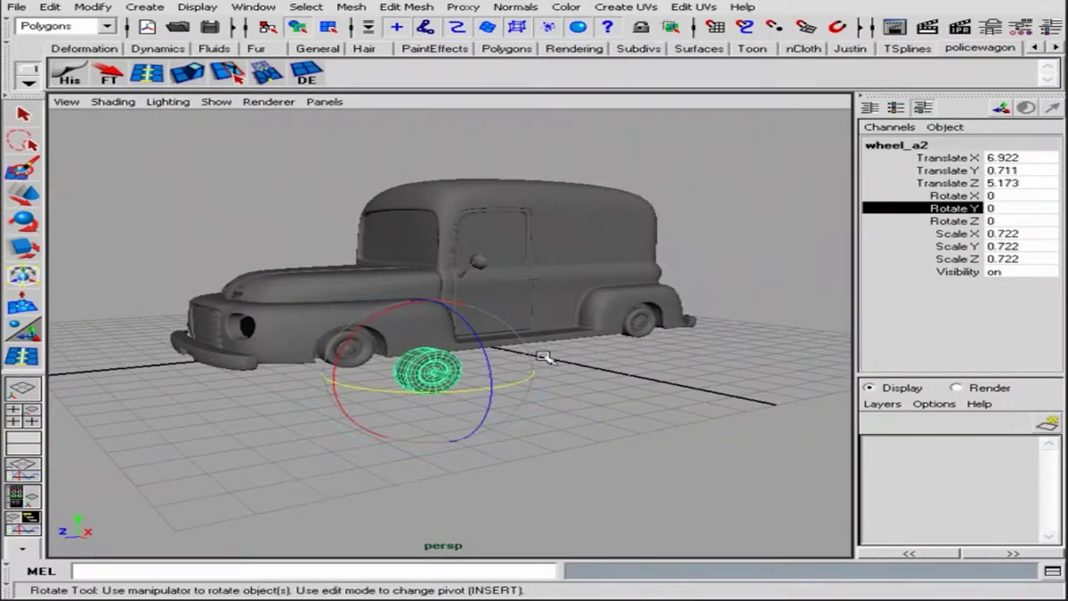
key("w")
mouse_move(543, 357)
left_mouse_down("alt")
mouse_move(359, 359)
mouse_move(476, 381)
mouse_move(448, 269)
left_mouse_up("alt")
right_click_drag(448, 270, 539, 321, "alt")
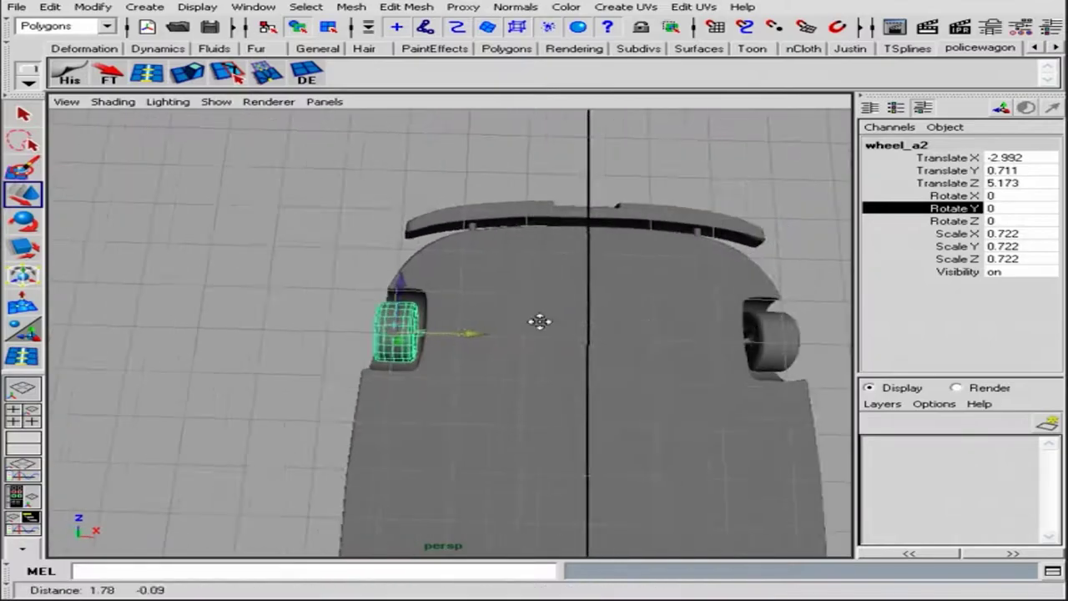
left_click(682, 405)
mouse_move(539, 321)
left_mouse_down("alt")
mouse_move(682, 405)
mouse_move(620, 351)
mouse_move(542, 343)
mouse_move(501, 286)
mouse_move(506, 362)
left_mouse_up("alt")
mouse_move(276, 379)
left_mouse_down("alt")
mouse_move(539, 453)
mouse_move(503, 345)
mouse_move(320, 379)
mouse_move(514, 345)
left_mouse_up("alt")
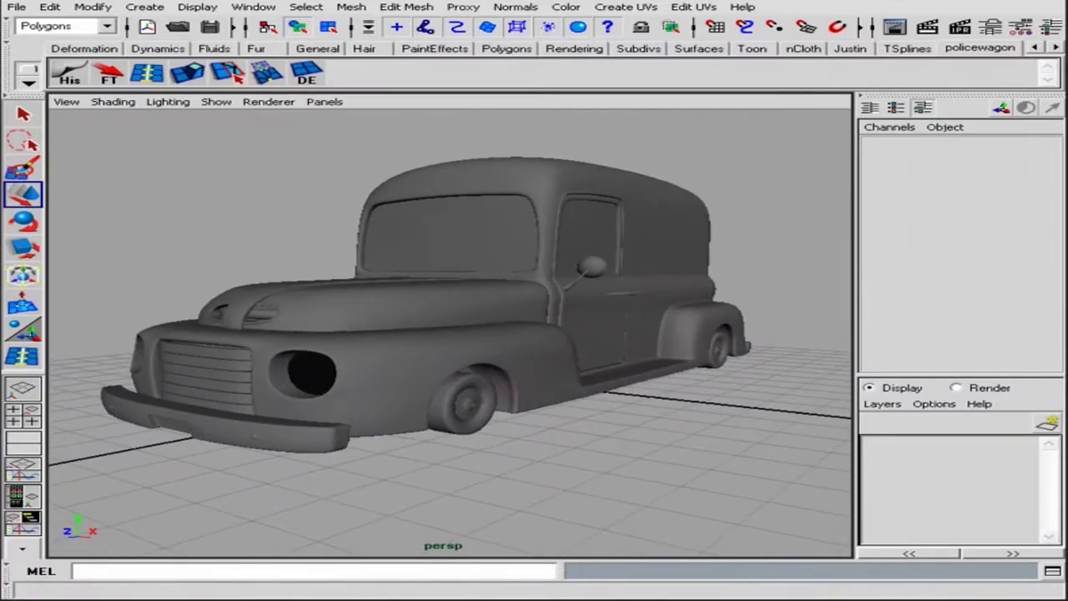
key("F4")
key("q")
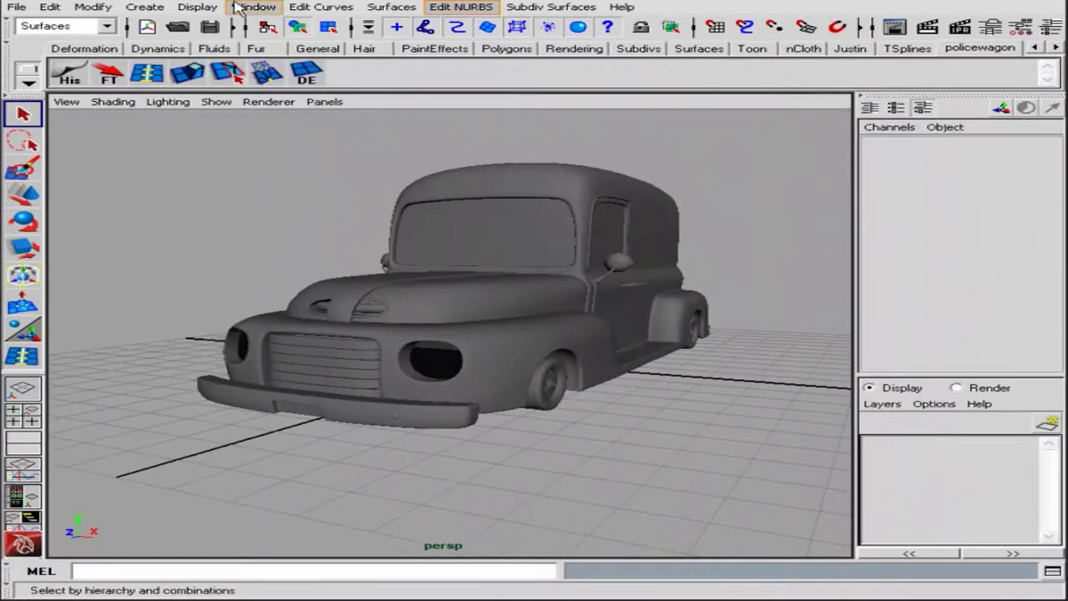
Step: Create a polygon sphere and lower its subdivisions to 12
left_click(145, 7)
left_click(394, 53)
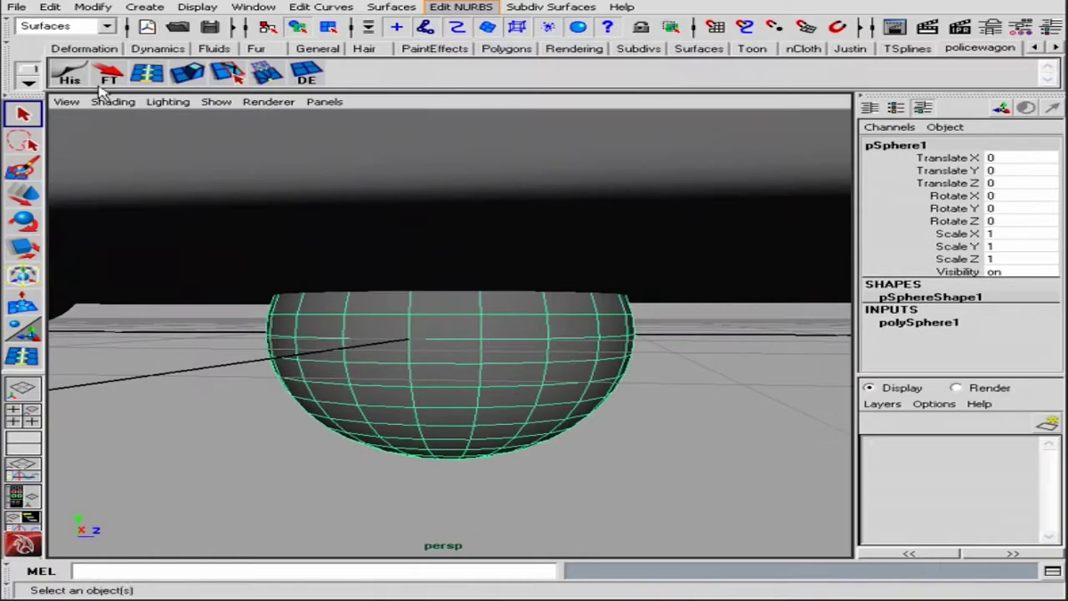
left_click_drag(720, 237, 519, 332, "alt")
left_click(919, 322)
left_click_drag(912, 313, 948, 326)
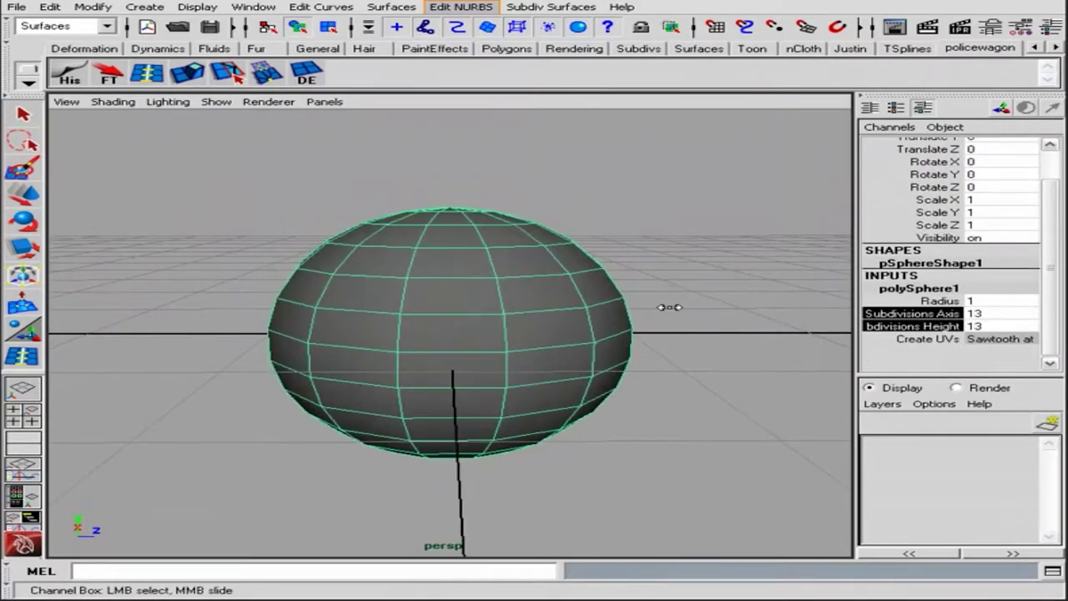
middle_click_drag(669, 307, 659, 307)
mouse_move(659, 307)
left_mouse_down("alt")
mouse_move(720, 274)
mouse_move(596, 281)
mouse_move(537, 309)
left_mouse_up("alt")
right_click_drag(536, 310, 595, 268, "alt")
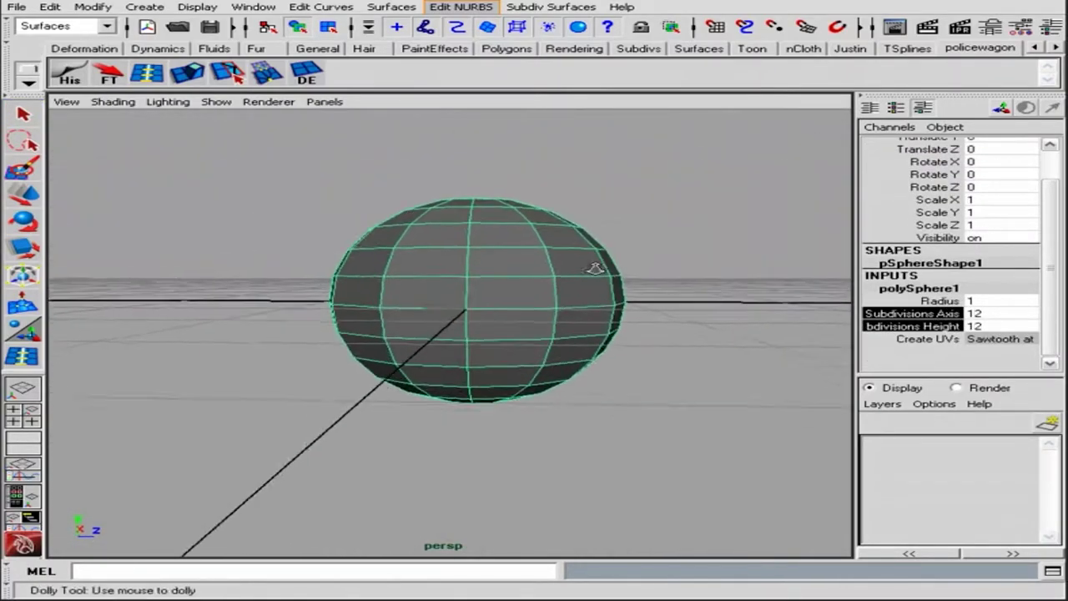
Step: Scale and lower the sphere's top vertices to flatten it into a shallow dome
key("q")
mouse_move(595, 269)
left_mouse_down("alt")
mouse_move(239, 155)
mouse_move(643, 243)
left_mouse_up("alt")
key("F8")
left_click_drag(301, 151, 693, 221)
key("r")
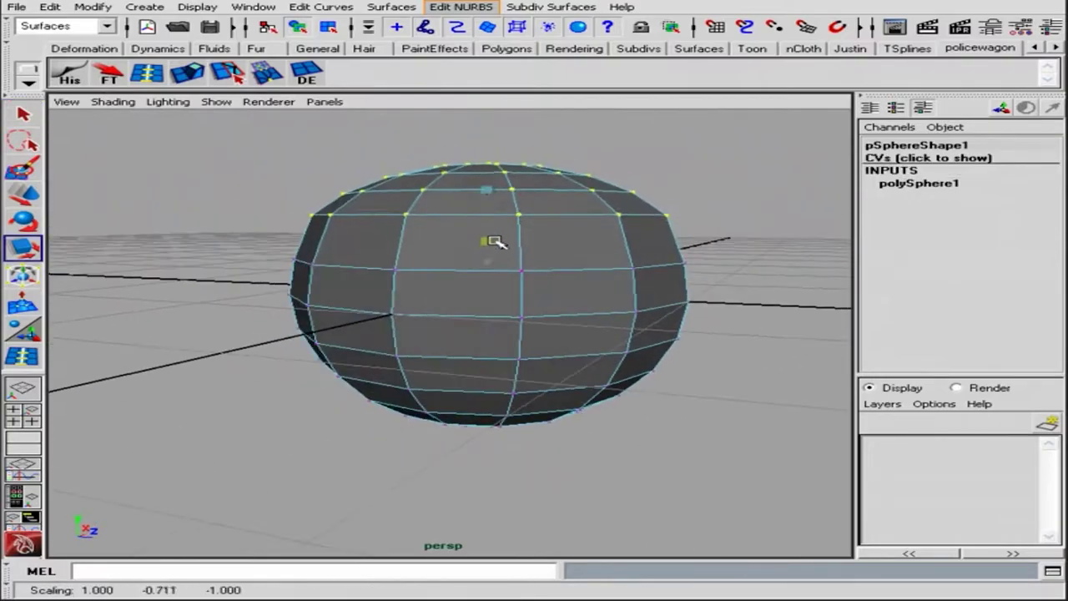
mouse_move(487, 170)
left_mouse_down("alt")
mouse_move(811, 203)
mouse_move(488, 339)
mouse_move(674, 267)
mouse_move(473, 376)
left_mouse_up("alt")
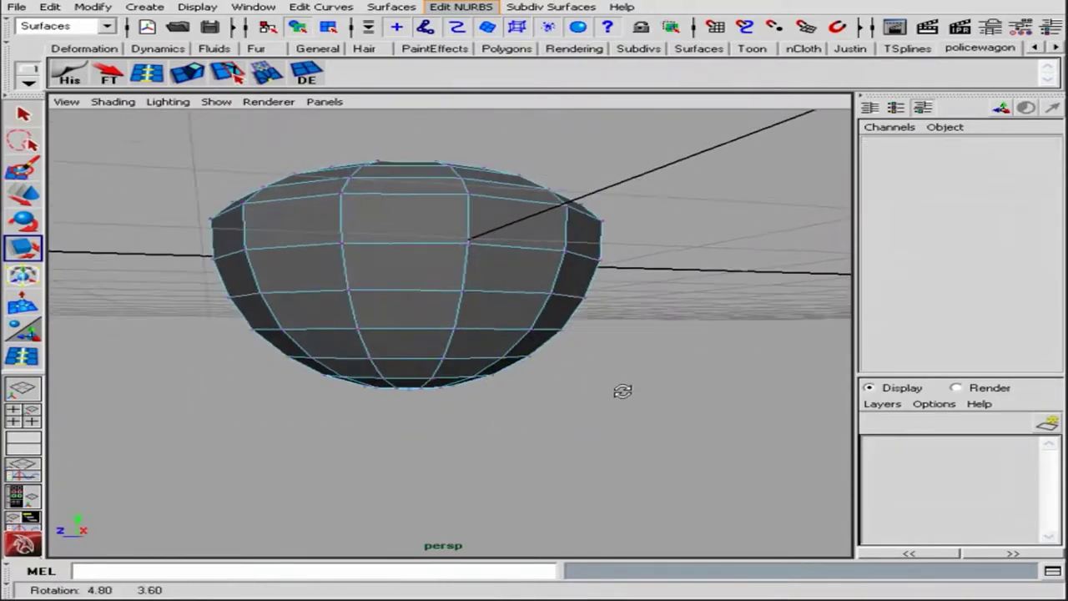
mouse_move(615, 256)
left_mouse_down("alt")
mouse_move(543, 310)
mouse_move(478, 278)
left_mouse_up("alt")
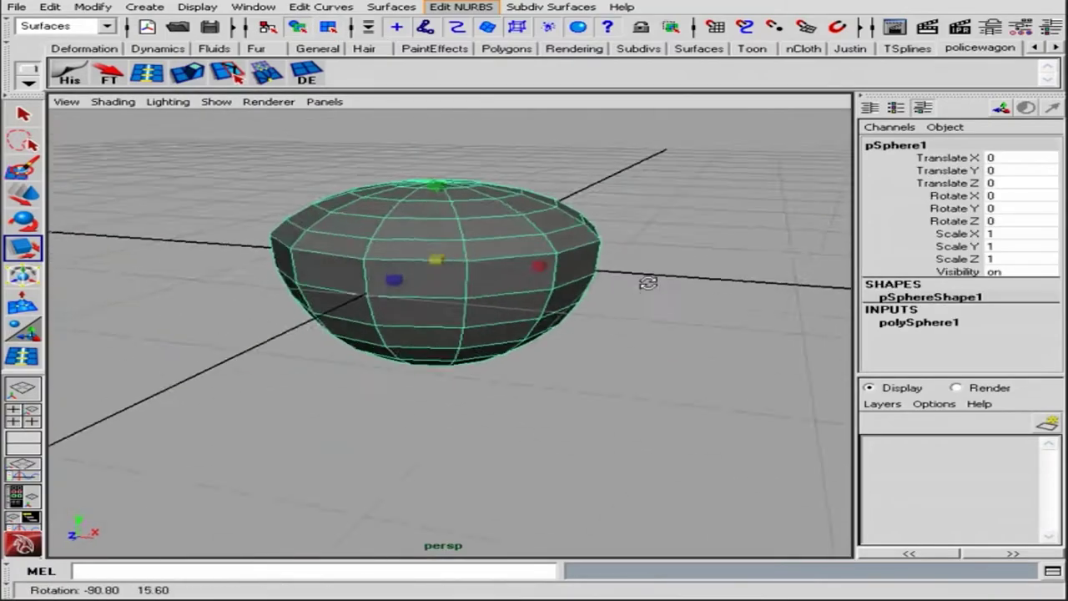
left_click_drag(148, 448, 684, 170, "alt")
Step: Switch to the Polygons menu set and select the separated lower bowl piece, polySurface18
left_click(198, 6)
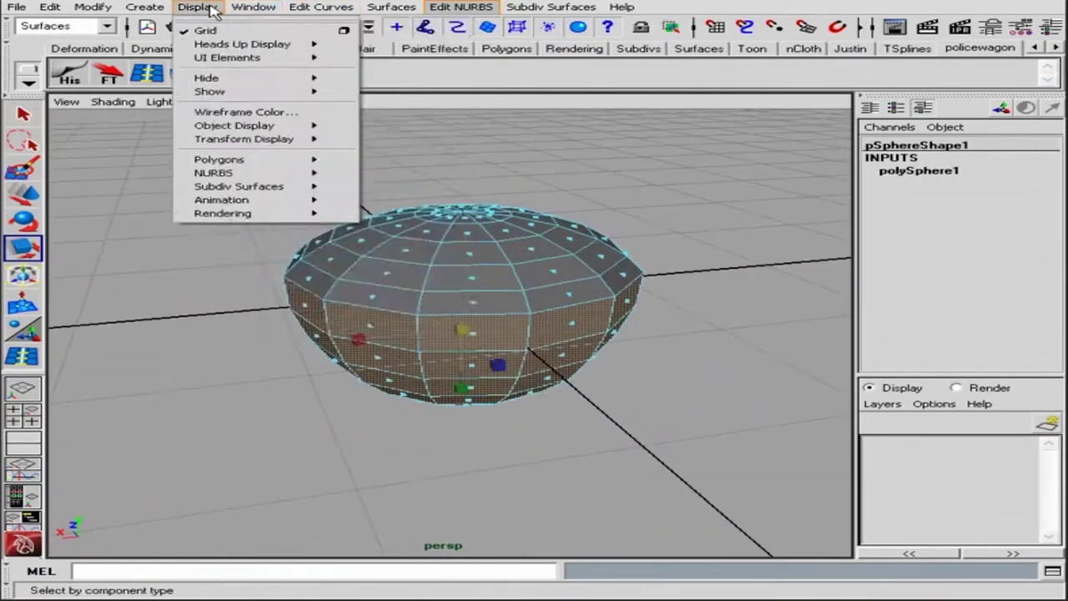
left_click(211, 28)
key("F3")
key("F8")
key("t")
mouse_move(500, 251)
left_mouse_down("alt")
mouse_move(473, 286)
mouse_move(540, 326)
left_mouse_up("alt")
left_click(473, 286)
left_click_drag(684, 296, 554, 241, "alt")
Step: Create a polygon torus with Subdivisions Axis 12, Subdivisions Height 8 and a thin Section Radius
left_click(144, 7)
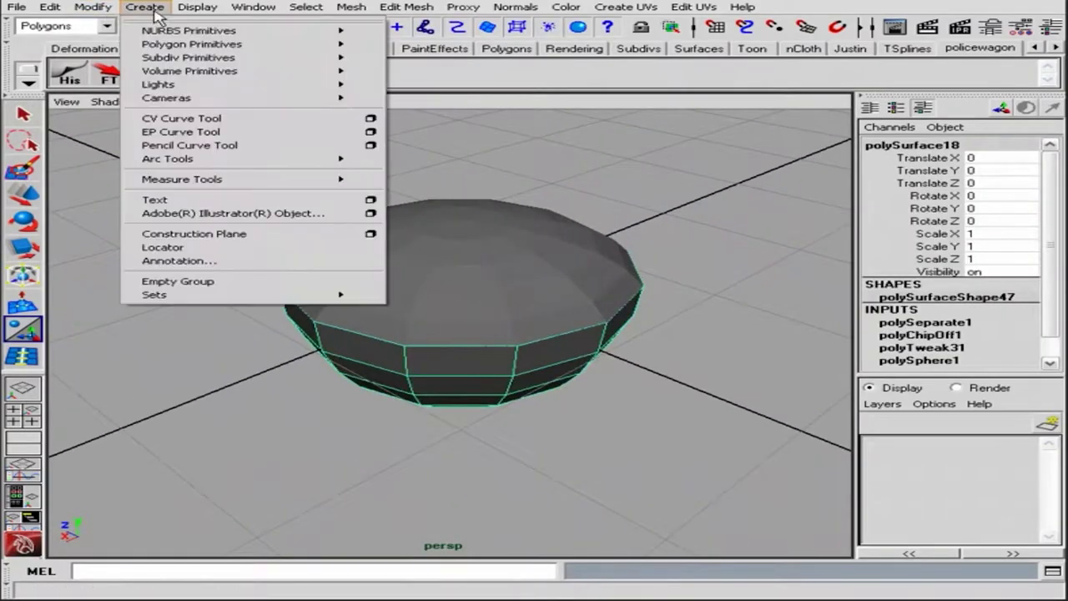
left_click(399, 105)
left_click(145, 7)
left_click(399, 119)
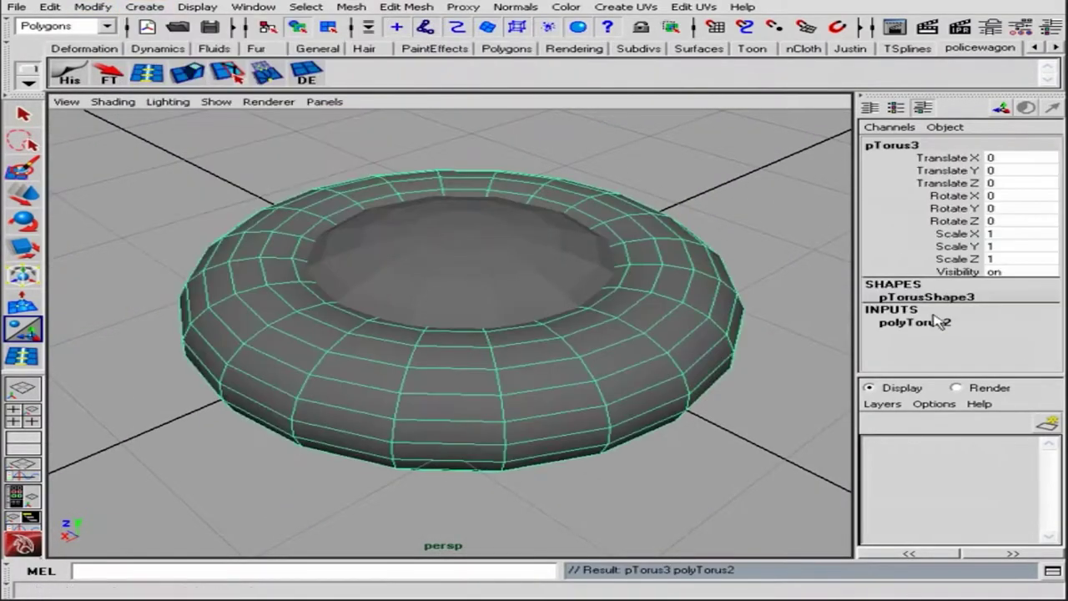
left_click(916, 326)
left_click_drag(911, 318, 911, 330)
type("12")
key("Return")
left_click(940, 332)
middle_click_drag(685, 292, 740, 291)
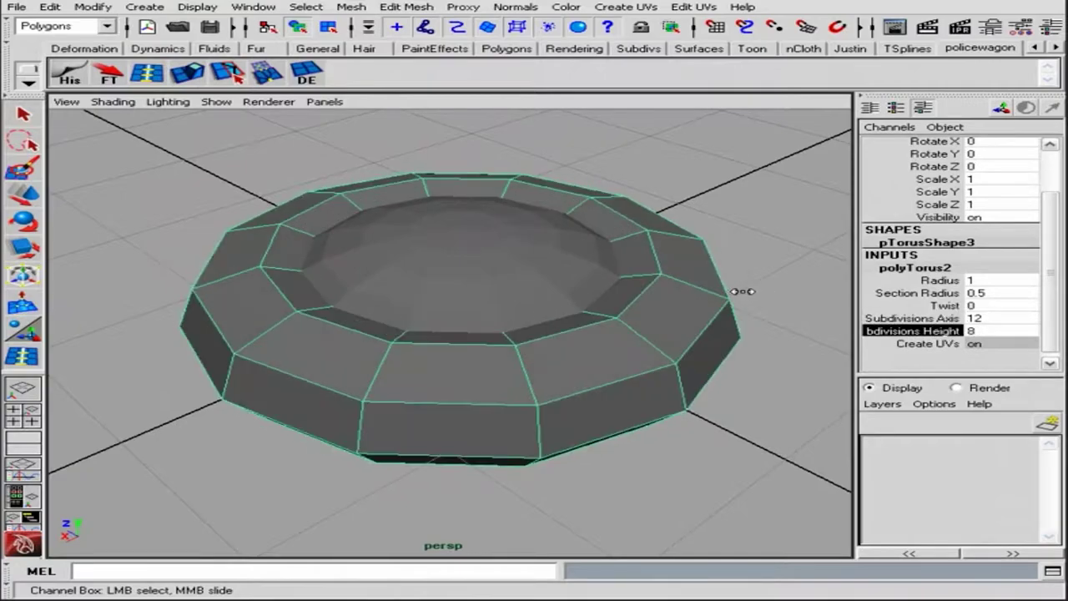
left_click(917, 293)
middle_click_drag(659, 209, 752, 215)
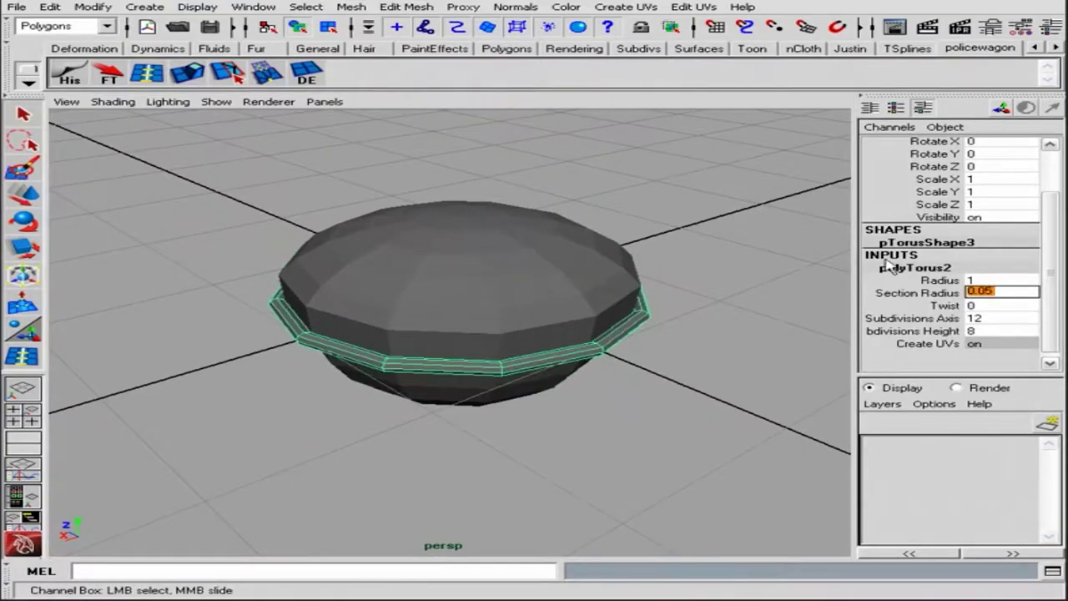
Step: Raise the torus ring to the dome's rim and scale it to hug the dome
key("t")
left_click(505, 334)
key("3")
left_click(599, 353)
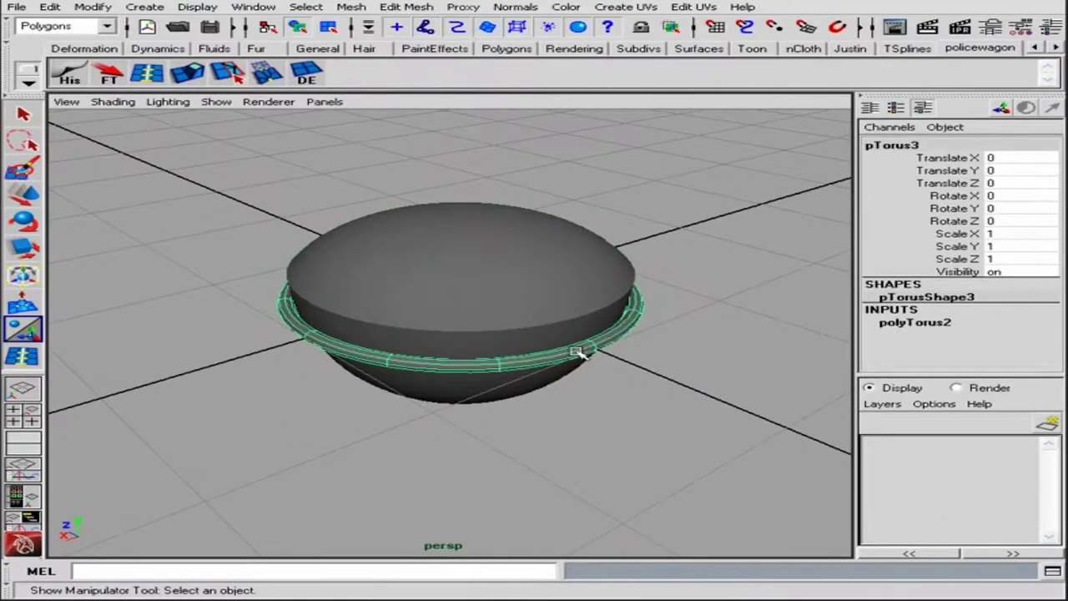
left_click_drag(459, 237, 459, 200)
mouse_move(458, 200)
left_mouse_down("alt")
mouse_move(440, 329)
mouse_move(432, 274)
left_mouse_up("alt")
key("r")
mouse_move(432, 274)
right_mouse_down("alt")
mouse_move(767, 322)
mouse_move(609, 324)
right_mouse_up("alt")
left_click_drag(609, 324, 519, 334, "alt")
Step: Insert two edge loops around the torus ring
left_click(306, 7)
left_click(375, 175)
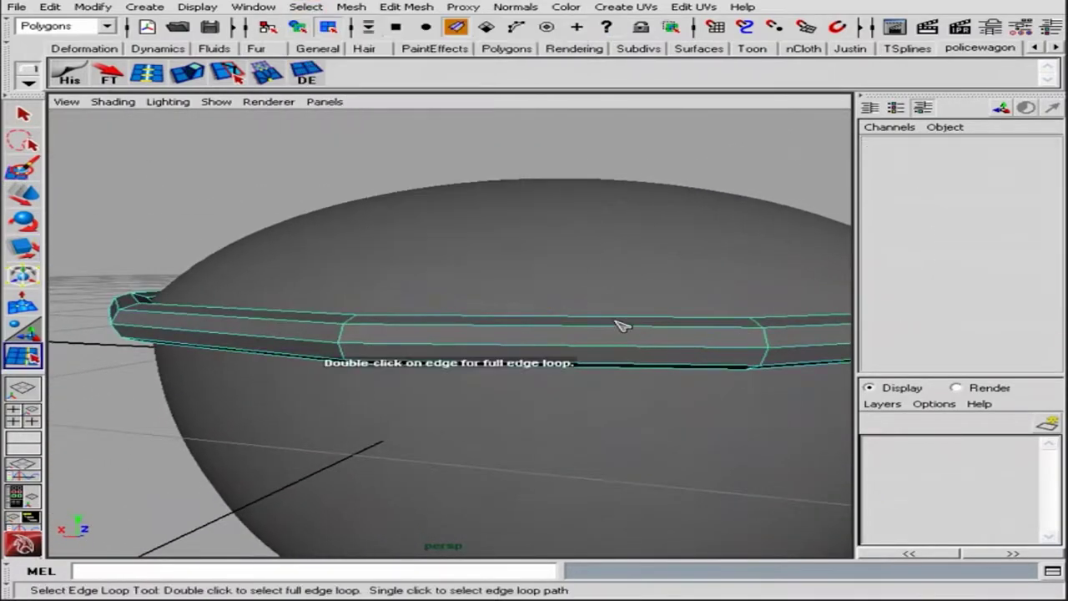
left_click(146, 73)
left_click_drag(76, 131, 348, 196, "alt")
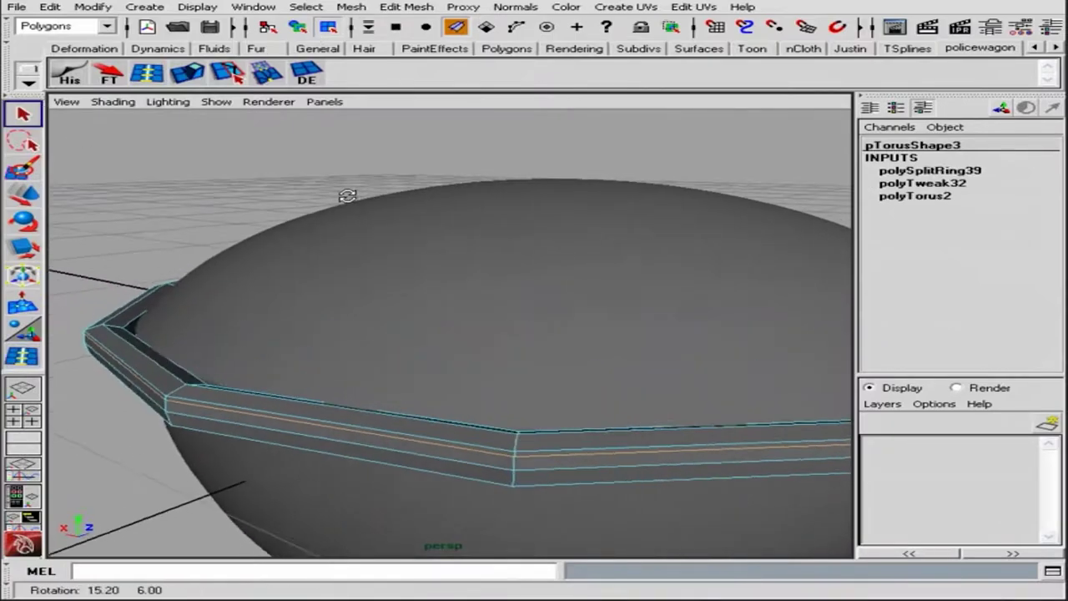
left_click(339, 302)
right_click_drag(508, 265, 405, 381, "alt")
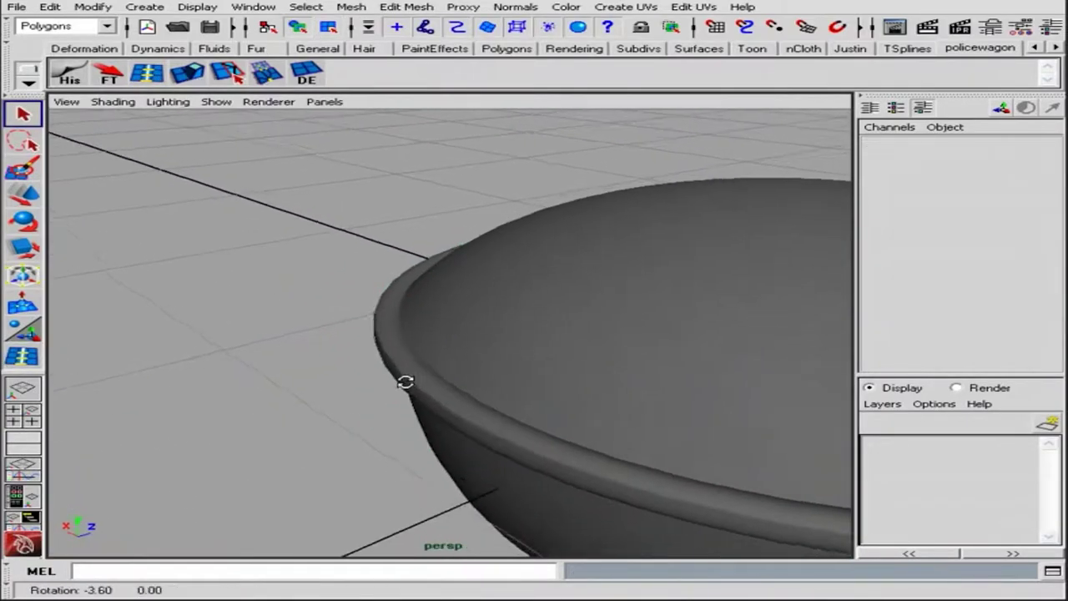
left_click_drag(406, 382, 612, 424, "alt")
Step: Reselect the torus ring and revisit its Section Radius setting
key("q")
left_click(505, 304)
key("r")
left_click(726, 429)
left_click(553, 322)
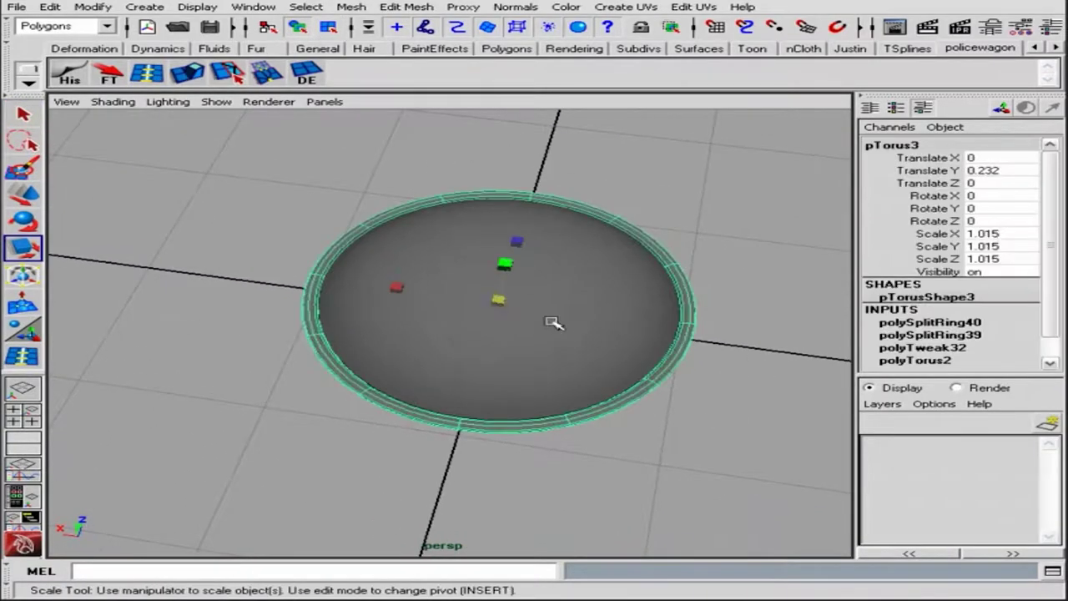
left_click(745, 379)
mouse_move(746, 379)
left_mouse_down("alt")
mouse_move(691, 410)
mouse_move(743, 334)
mouse_move(720, 342)
mouse_move(675, 269)
mouse_move(500, 251)
mouse_move(754, 367)
mouse_move(634, 275)
left_mouse_up("alt")
left_click(743, 334)
left_click(675, 269)
left_click(746, 362)
left_click(742, 358)
left_click(742, 357)
left_click(904, 325)
left_click(985, 285)
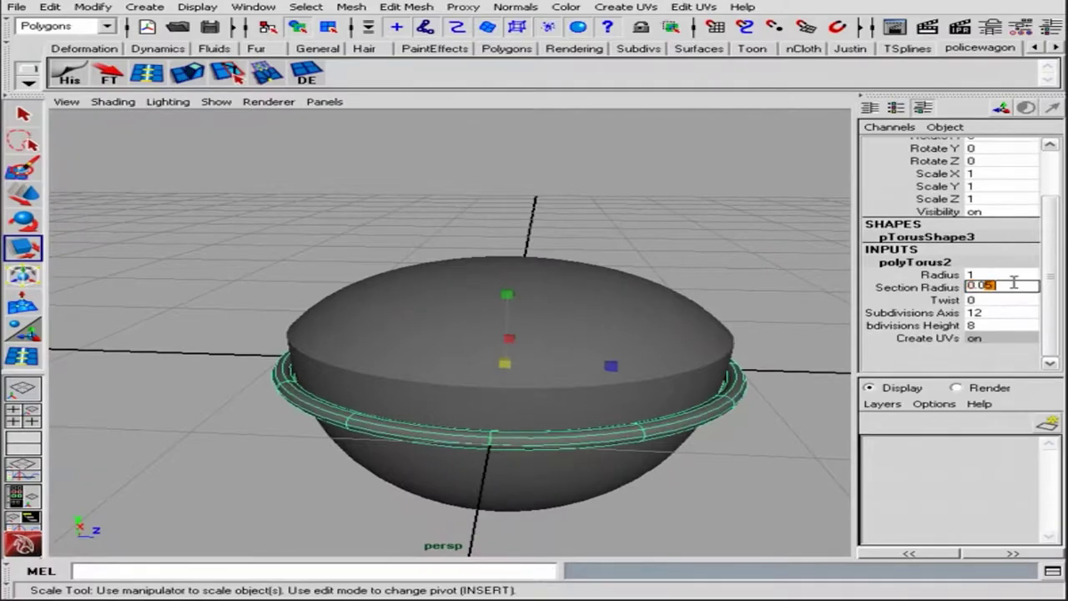
left_click(951, 289)
mouse_move(543, 334)
left_mouse_down("alt")
mouse_move(584, 258)
mouse_move(453, 327)
mouse_move(492, 328)
mouse_move(360, 404)
left_mouse_up("alt")
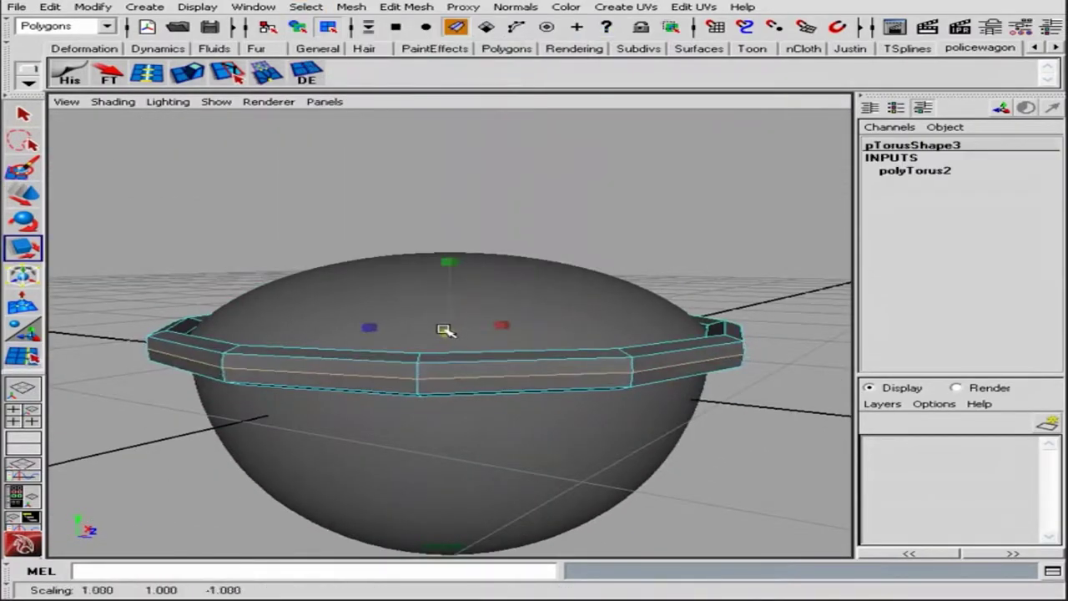
Step: Select the dome, lower bowl and rim ring pieces to group them as the domed light
left_click(422, 371)
left_click_drag(422, 371, 325, 321, "alt")
left_click_drag(350, 208, 453, 341, "alt")
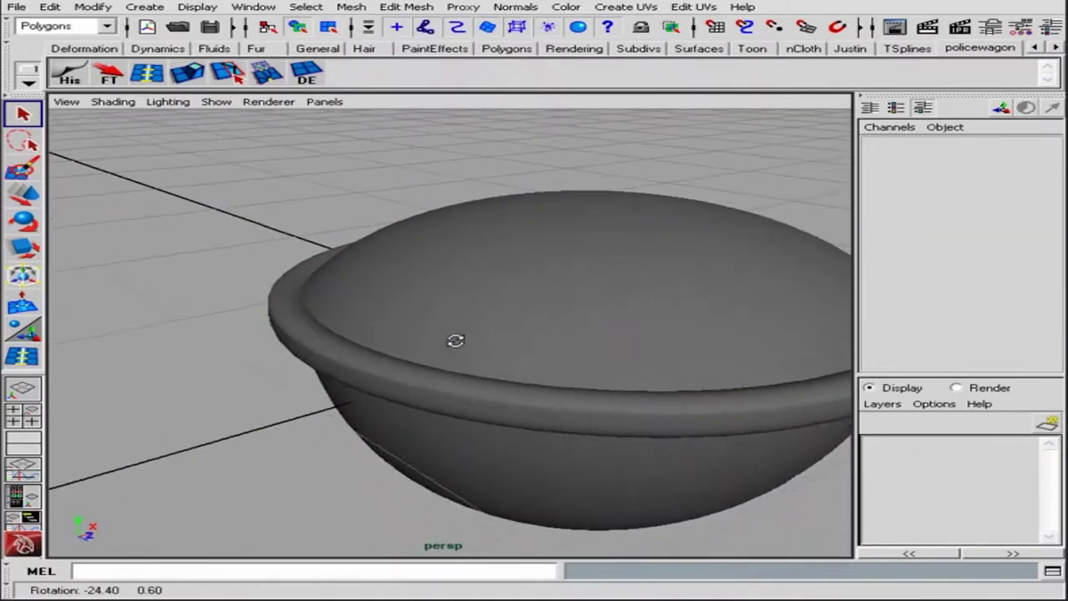
key("q")
left_click(512, 386)
key("Down")
mouse_move(512, 387)
right_mouse_down("alt")
mouse_move(482, 414)
mouse_move(464, 359)
right_mouse_up("alt")
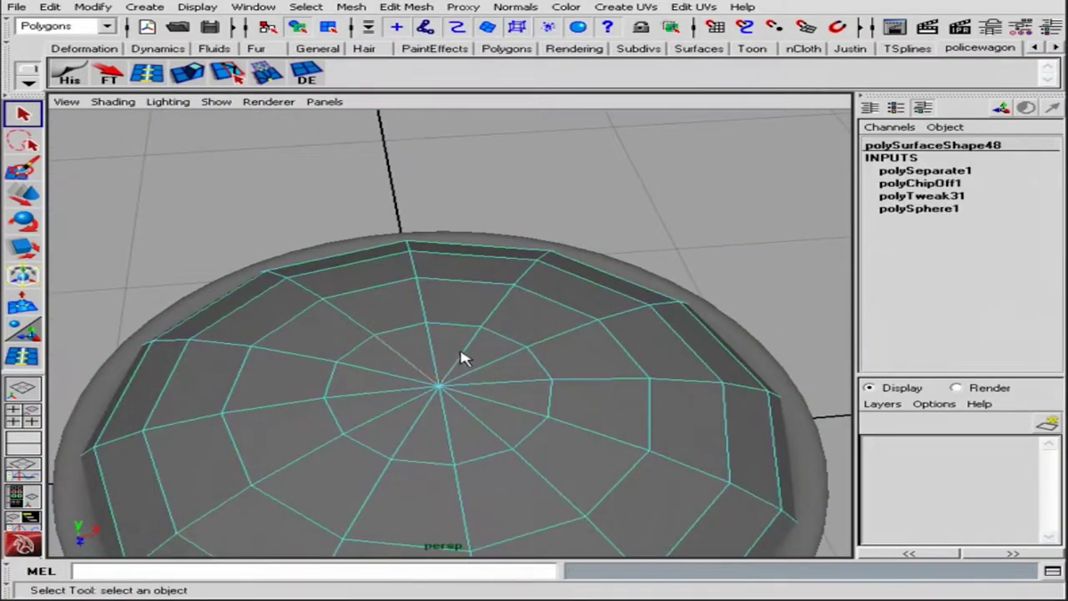
key("F8")
mouse_move(453, 344)
left_mouse_down("alt")
mouse_move(398, 292)
mouse_move(603, 398)
mouse_move(608, 425)
mouse_move(654, 487)
mouse_move(592, 374)
left_mouse_up("alt")
left_click(603, 398)
key("F8")
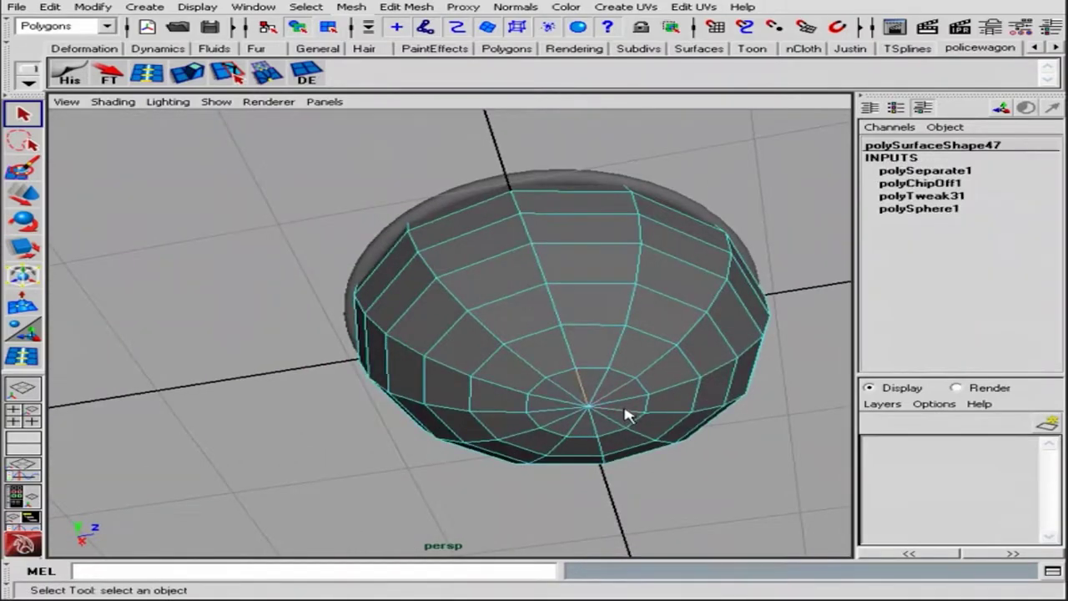
key("F8")
left_click_drag(501, 351, 584, 383, "alt")
left_click(715, 279)
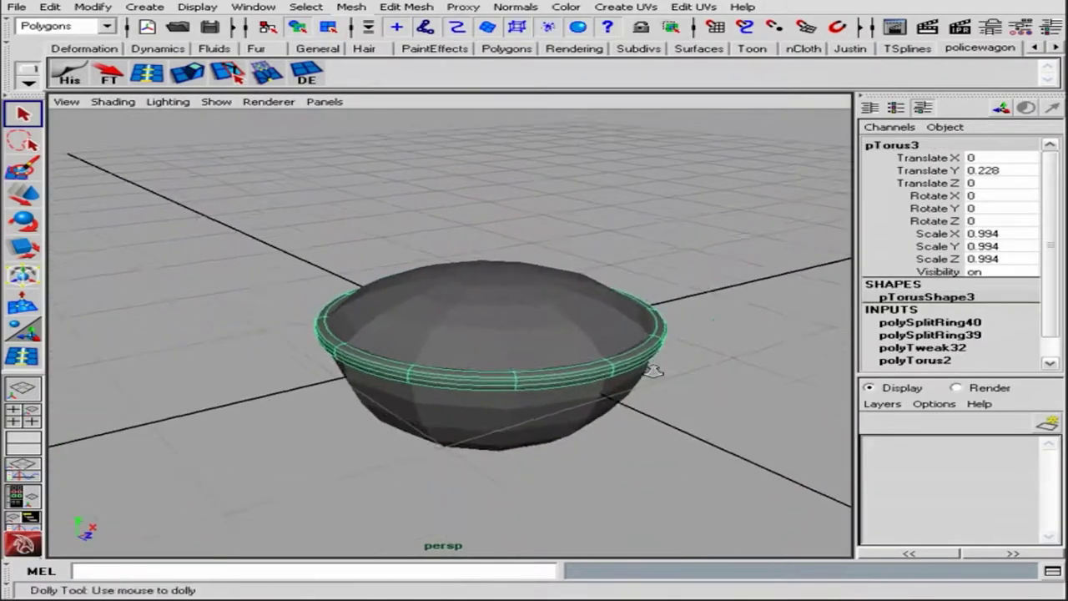
left_click(732, 228)
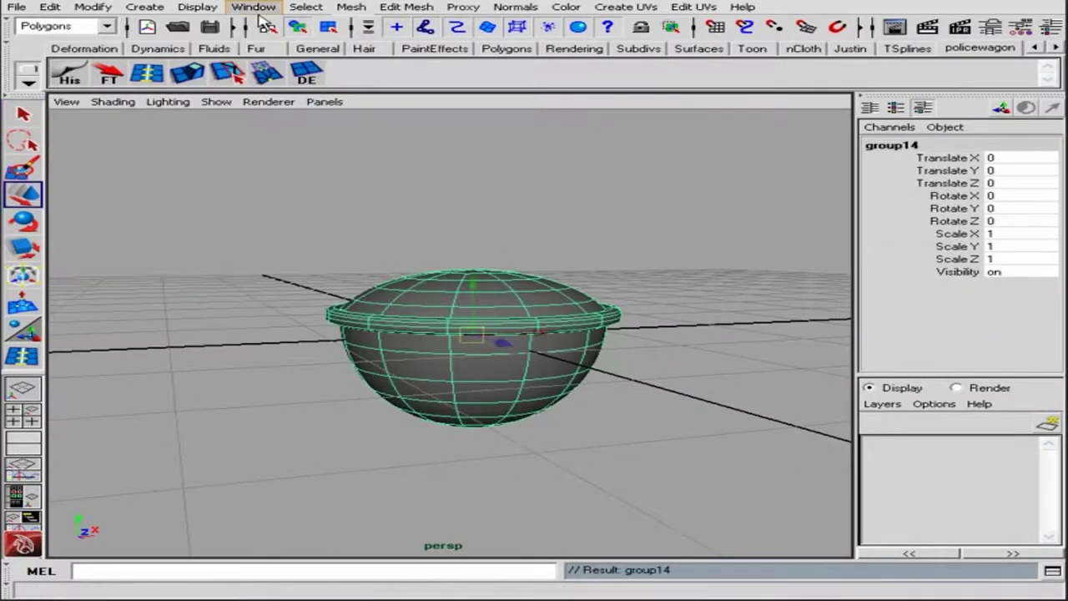
Step: Unhide the police wagon model and frame the headlight group
left_click(216, 101)
left_click(197, 7)
left_click(376, 115)
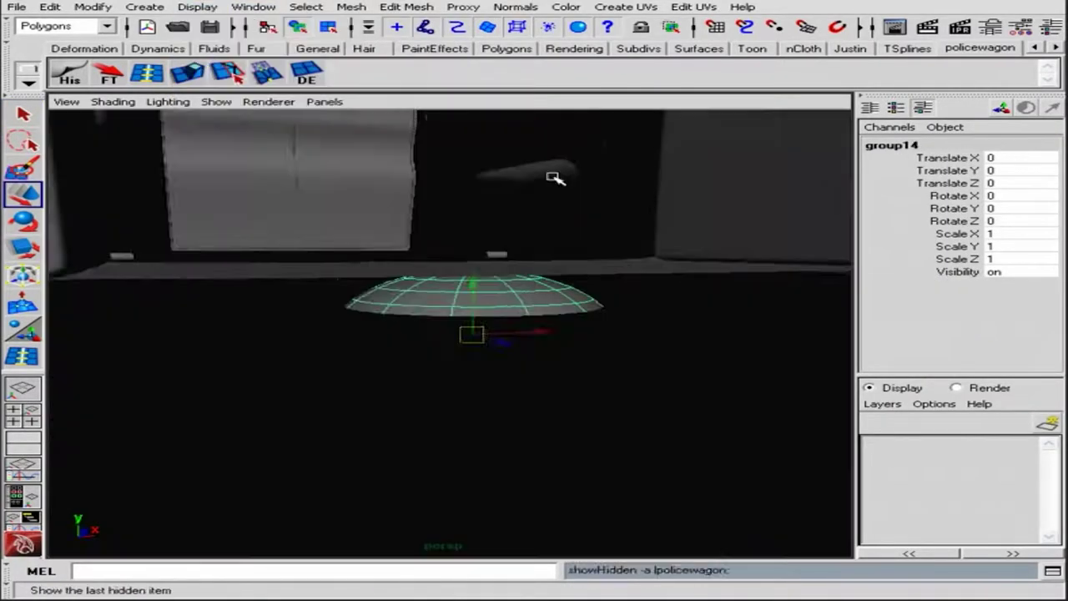
key("f")
Step: Turn the headlight forward, move it into the front fender, shrink it and tilt it to match
key("e")
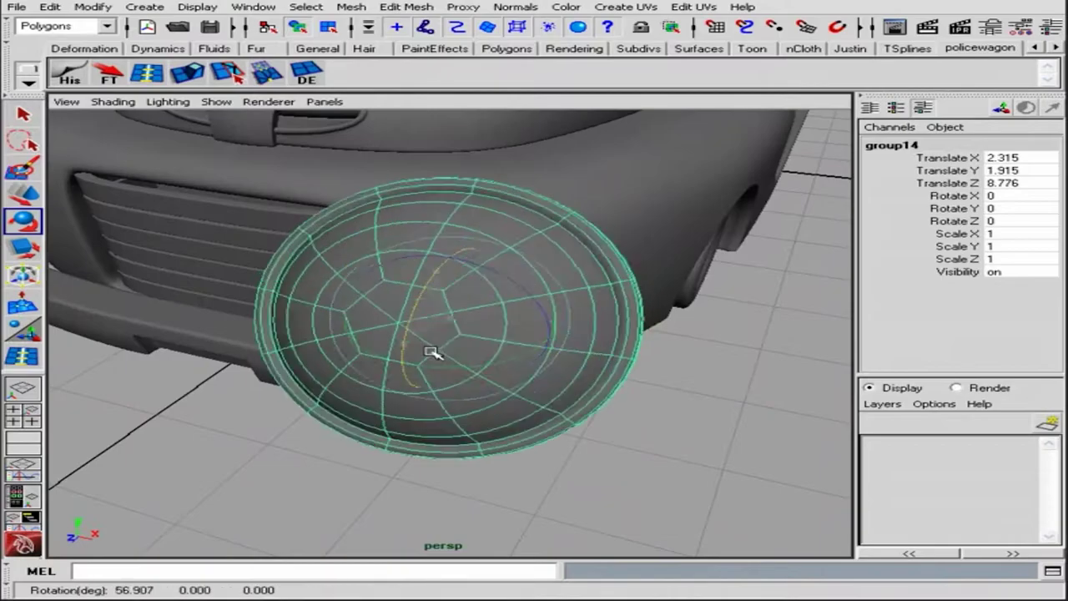
type("90")
key("Return")
key("w")
mouse_move(406, 357)
left_mouse_down()
mouse_move(545, 202)
mouse_move(548, 363)
left_mouse_up()
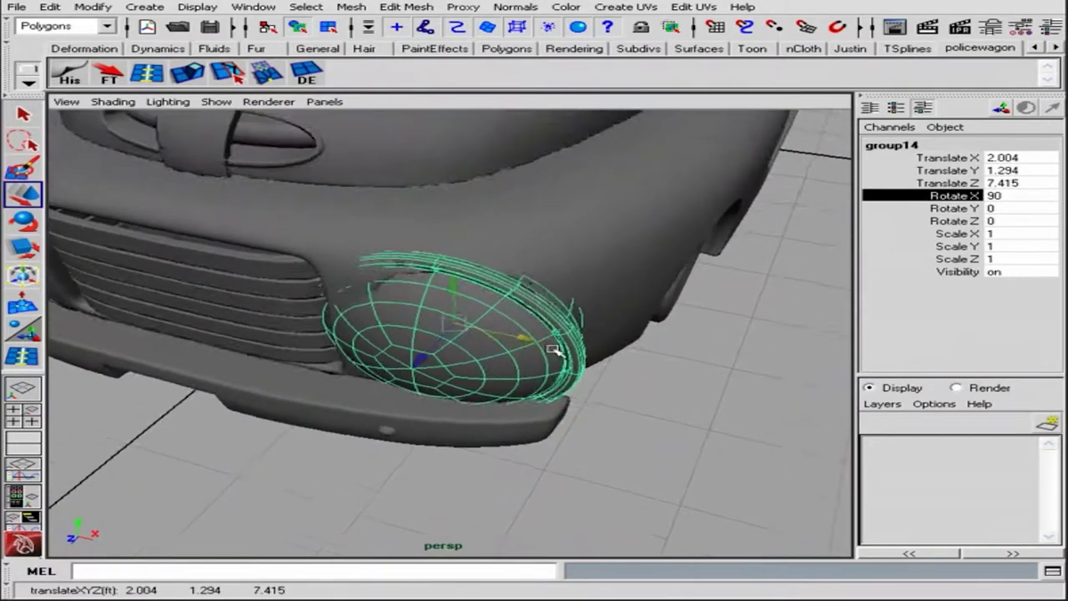
key("r")
mouse_move(440, 350)
left_mouse_down()
mouse_move(314, 347)
mouse_move(438, 403)
left_mouse_up()
key("w")
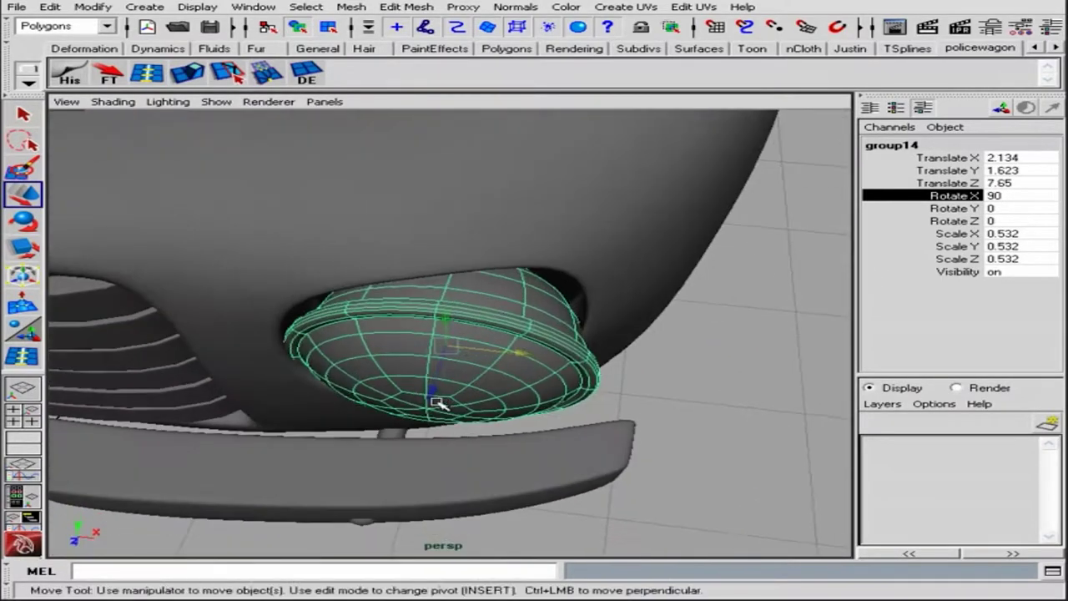
key("w")
mouse_move(540, 371)
left_mouse_down()
mouse_move(442, 370)
mouse_move(326, 274)
mouse_move(620, 299)
mouse_move(442, 322)
mouse_move(405, 358)
mouse_move(393, 267)
mouse_move(675, 362)
mouse_move(543, 358)
mouse_move(436, 289)
mouse_move(602, 297)
mouse_move(597, 276)
left_mouse_up()
key("e")
key("w")
key("e")
key("z")
Step: Tuck a fender vertex against the headlight's lower edge
key("space")
key("space")
left_click(584, 221)
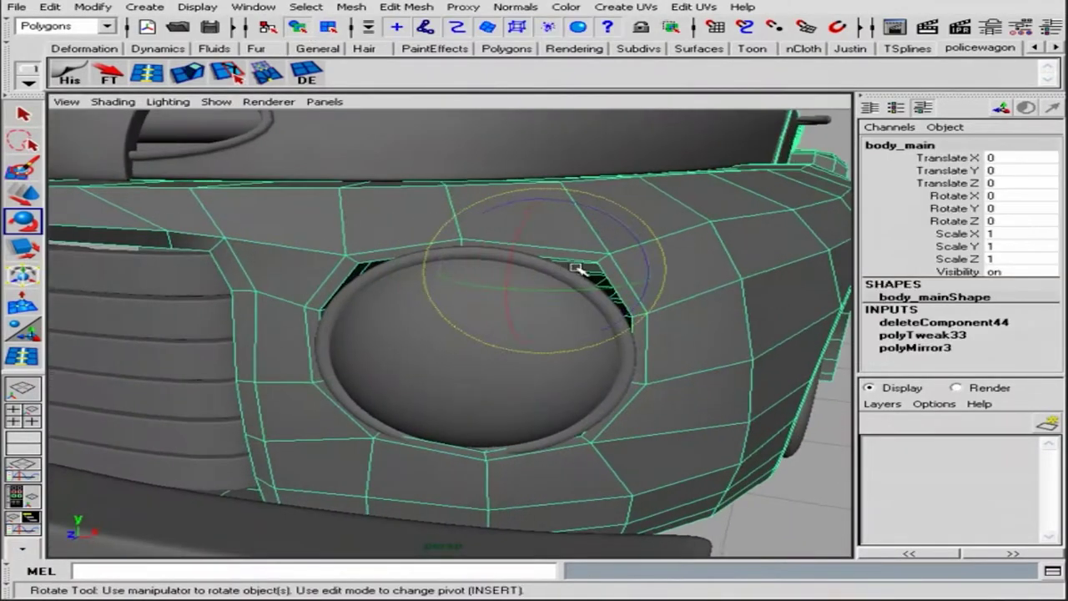
left_click_drag(584, 221, 501, 250, "alt")
key("w")
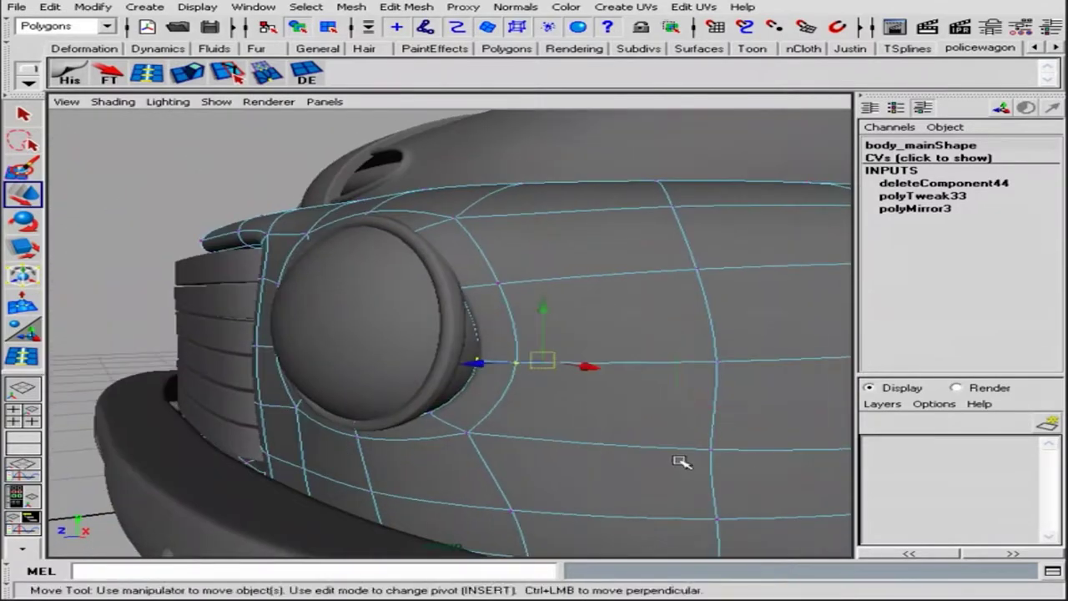
left_click_drag(680, 462, 515, 401, "alt")
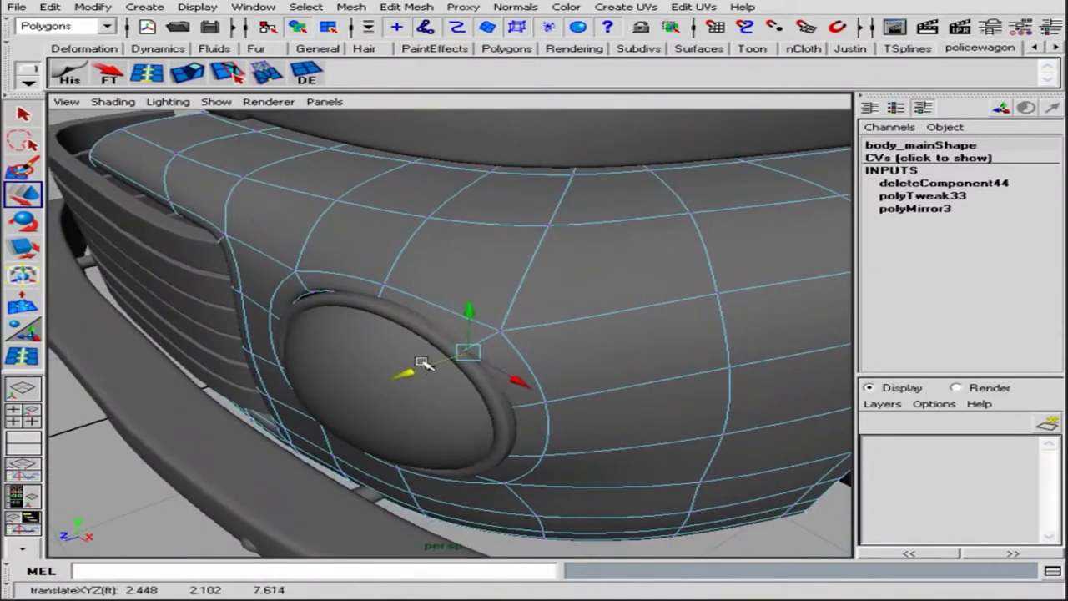
left_click_drag(421, 363, 501, 350, "alt")
right_click_drag(500, 351, 585, 339, "alt")
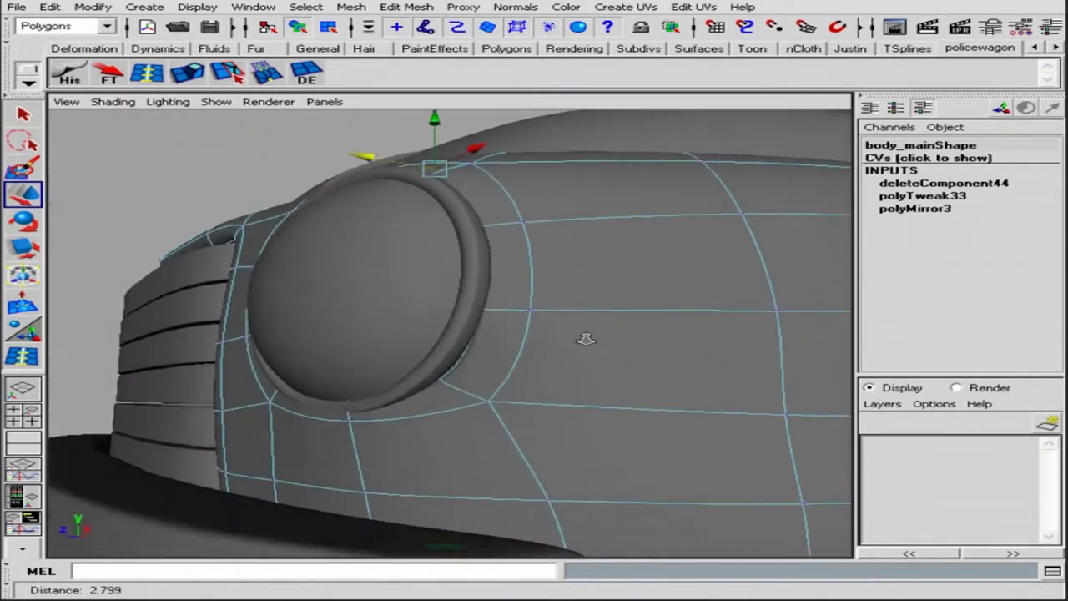
left_click_drag(458, 346, 331, 392, "alt")
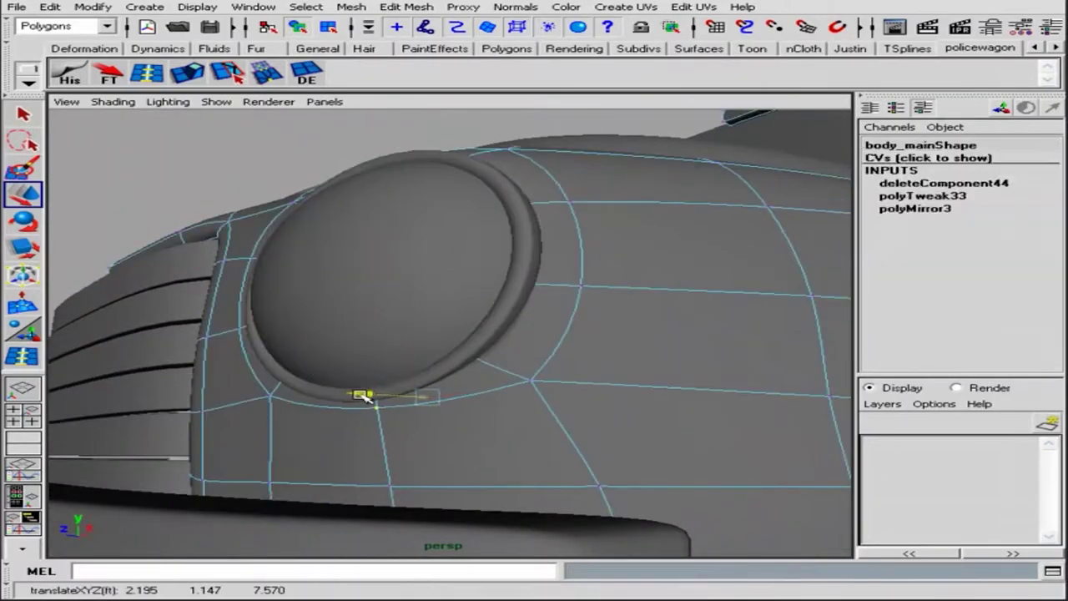
Step: Move a body vertex up beside the headlight rim and check the whole front end
left_click_drag(419, 358, 500, 372, "alt")
mouse_move(501, 372)
right_mouse_down("alt")
mouse_move(381, 255)
mouse_move(437, 136)
mouse_move(549, 331)
mouse_move(592, 253)
right_mouse_up("alt")
mouse_move(591, 253)
left_mouse_down("alt")
mouse_move(568, 298)
mouse_move(607, 321)
left_mouse_up("alt")
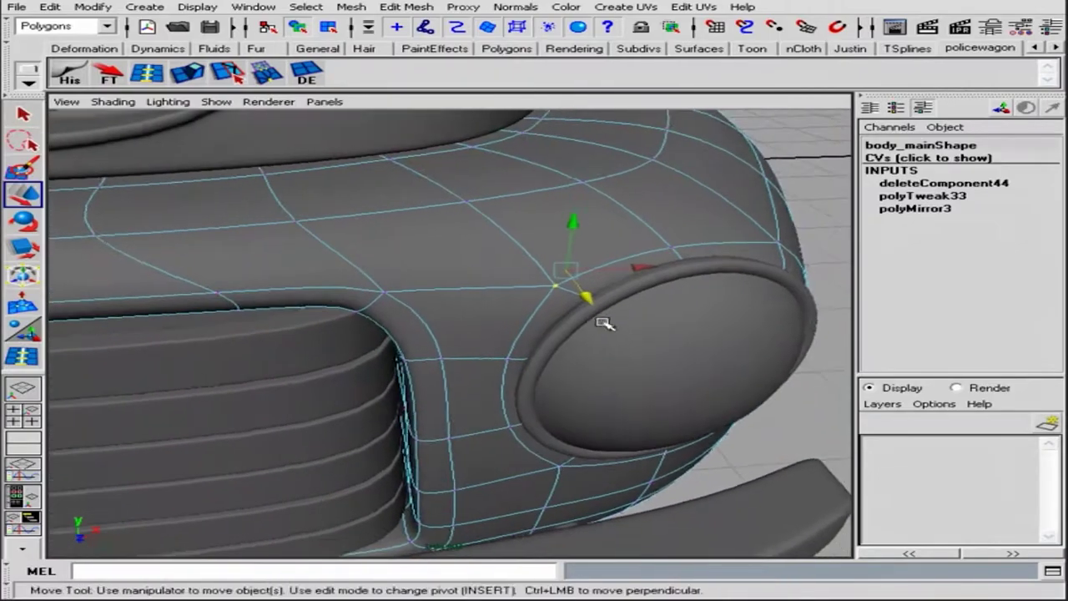
right_click_drag(607, 321, 554, 207, "alt")
middle_click_drag(554, 208, 551, 392, "alt")
left_click_drag(551, 391, 501, 195, "alt")
middle_click_drag(500, 195, 493, 370, "alt")
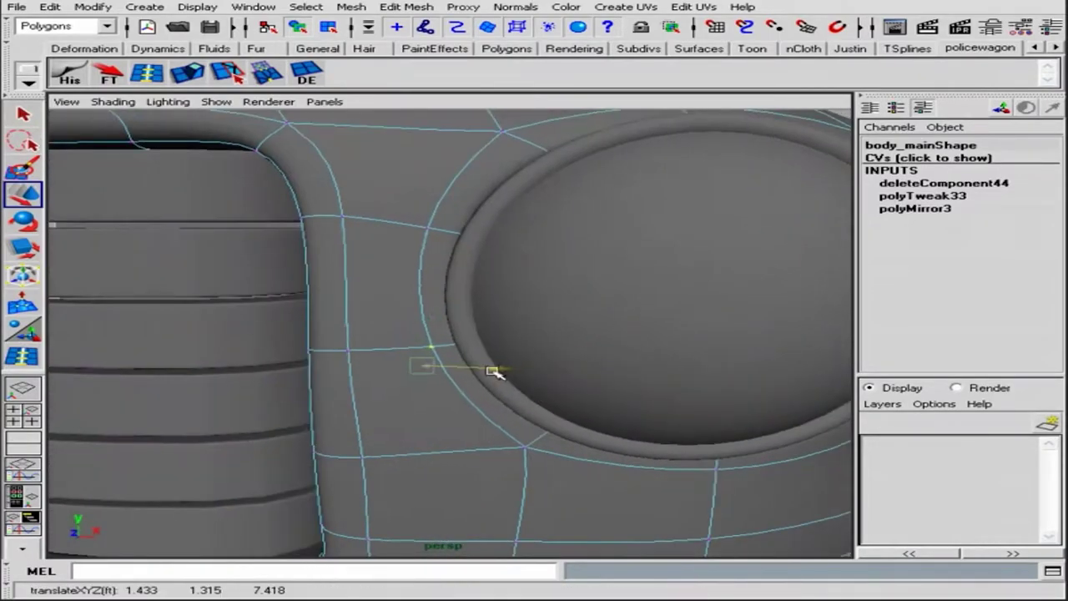
mouse_move(493, 370)
right_mouse_down("alt")
mouse_move(589, 419)
mouse_move(534, 392)
right_mouse_up("alt")
left_click(565, 400)
left_click_drag(565, 401, 596, 458, "alt")
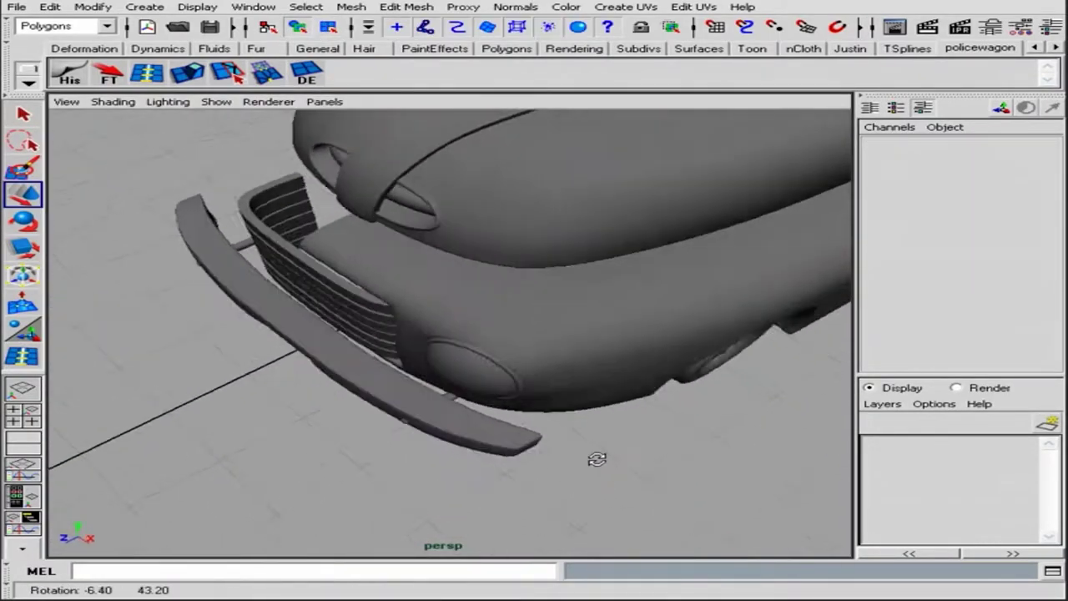
right_click_drag(596, 458, 472, 376, "alt")
left_click(471, 376)
key("F8")
mouse_move(471, 376)
left_mouse_down("alt")
mouse_move(424, 376)
mouse_move(333, 429)
mouse_move(543, 148)
mouse_move(475, 187)
left_mouse_up("alt")
right_click_drag(475, 188, 467, 251, "alt")
left_click(517, 26)
left_click_drag(467, 251, 501, 250, "alt")
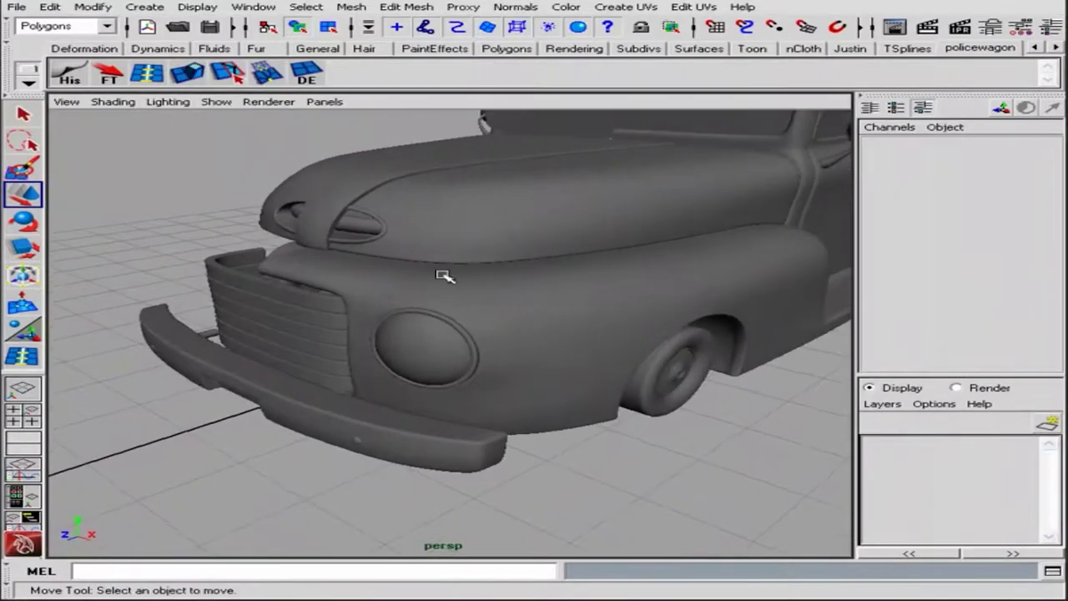
Step: Create a pipe in front of the headlight, rotate it forward and thin its wall to 0.05
left_click(145, 7)
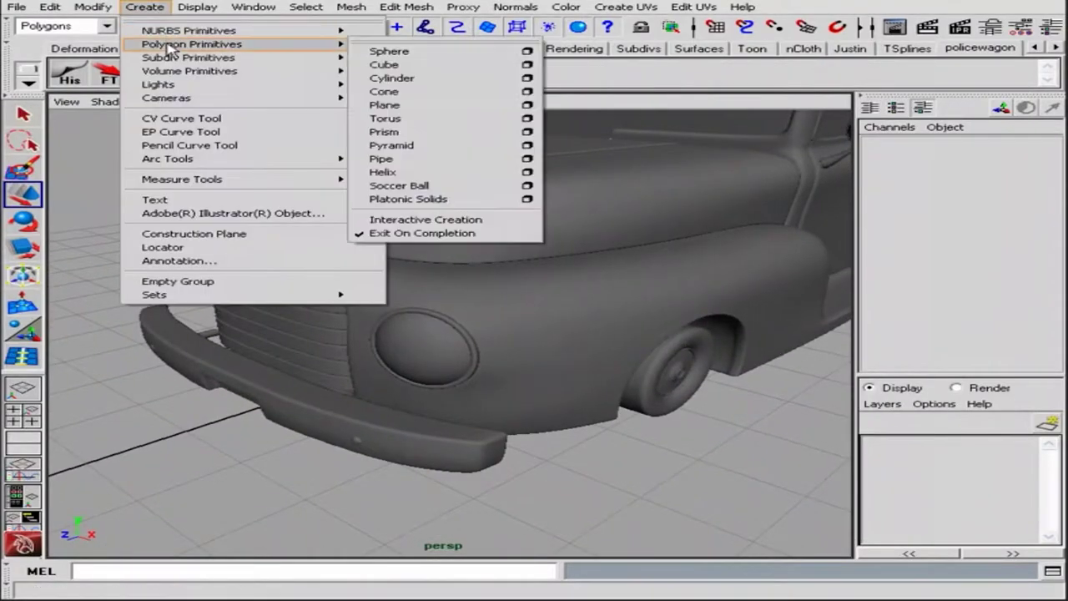
left_click(380, 177)
left_click_drag(543, 250, 365, 326)
key("r")
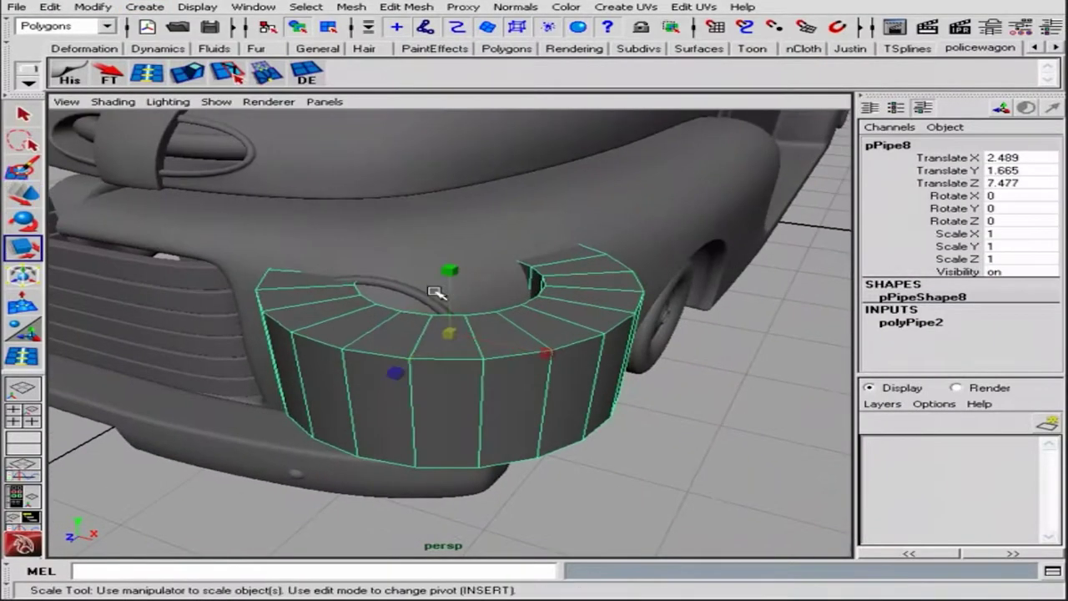
key("e")
left_click_drag(441, 293, 505, 386)
left_click(911, 303)
left_click(926, 342)
middle_click_drag(793, 310, 730, 310)
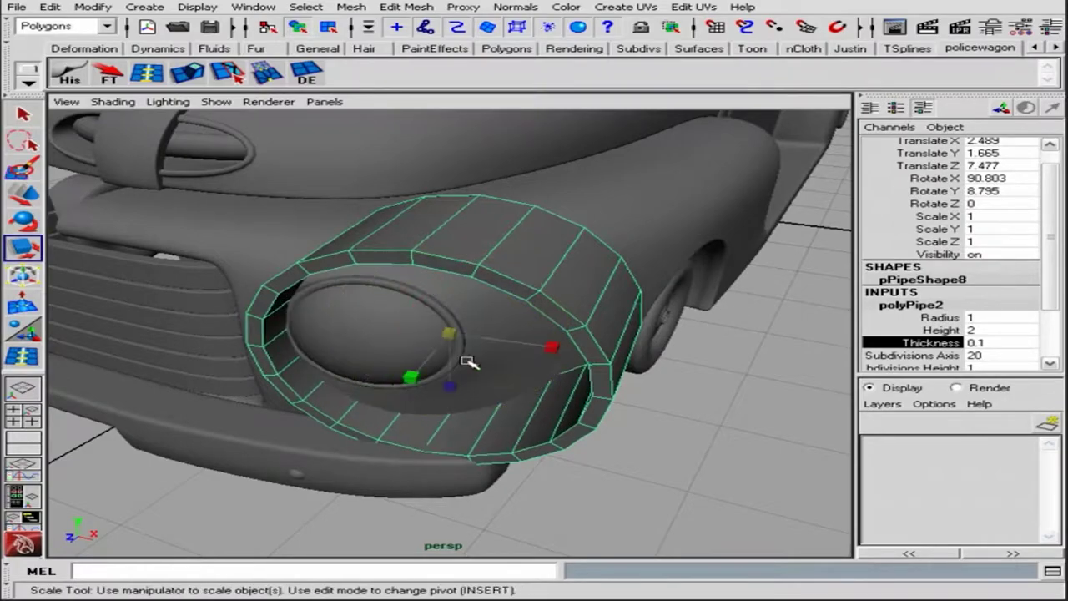
Step: Scale the pipe and angle it to match the headlight's tilt
left_click_drag(467, 361, 518, 346)
key("w")
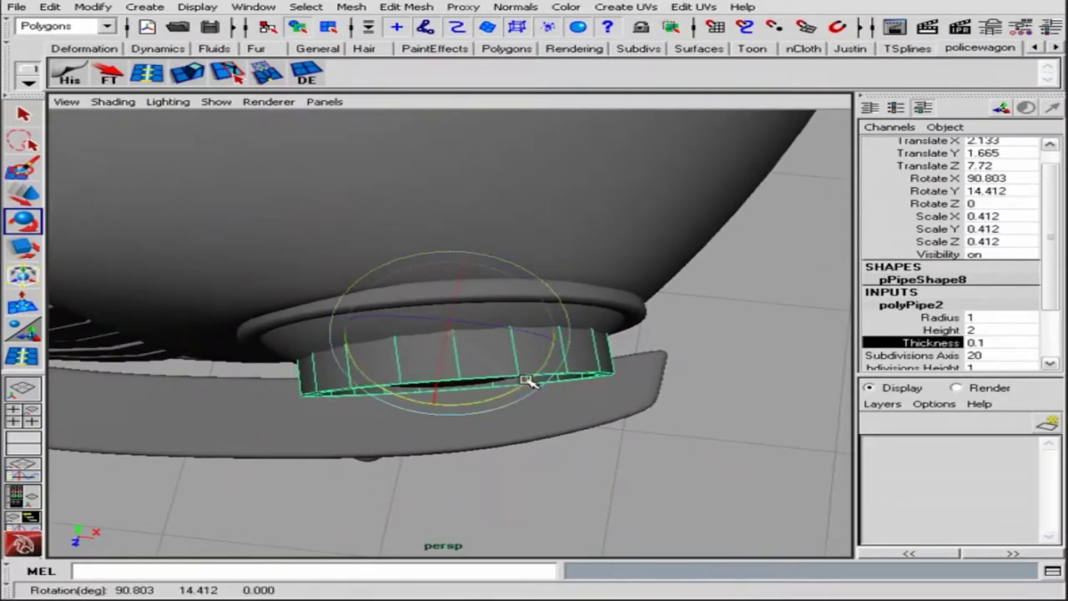
mouse_move(528, 381)
left_mouse_down("alt")
mouse_move(527, 196)
mouse_move(513, 352)
mouse_move(465, 293)
mouse_move(545, 301)
left_mouse_up("alt")
key("w")
key("w")
key("r")
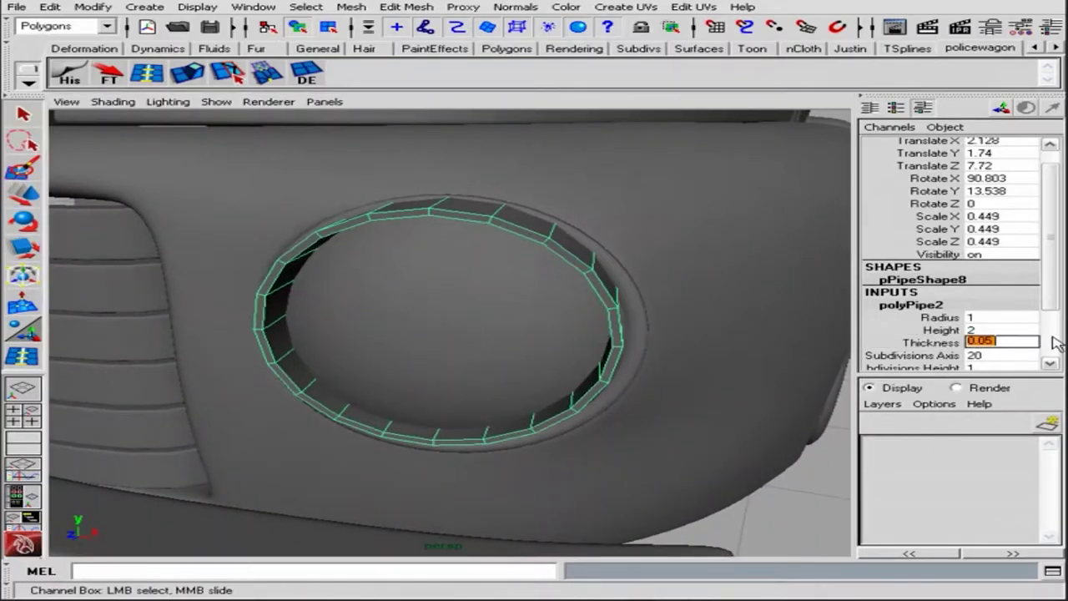
mouse_move(467, 292)
left_mouse_down("alt")
mouse_move(587, 358)
mouse_move(534, 325)
left_mouse_up("alt")
scroll(1032, 317, "down", 1)
mouse_move(467, 333)
left_mouse_down("alt")
mouse_move(506, 277)
mouse_move(665, 359)
left_mouse_up("alt")
key("r")
left_click_drag(324, 477, 325, 477)
mouse_move(325, 478)
left_mouse_down("alt")
mouse_move(651, 352)
mouse_move(519, 398)
left_mouse_up("alt")
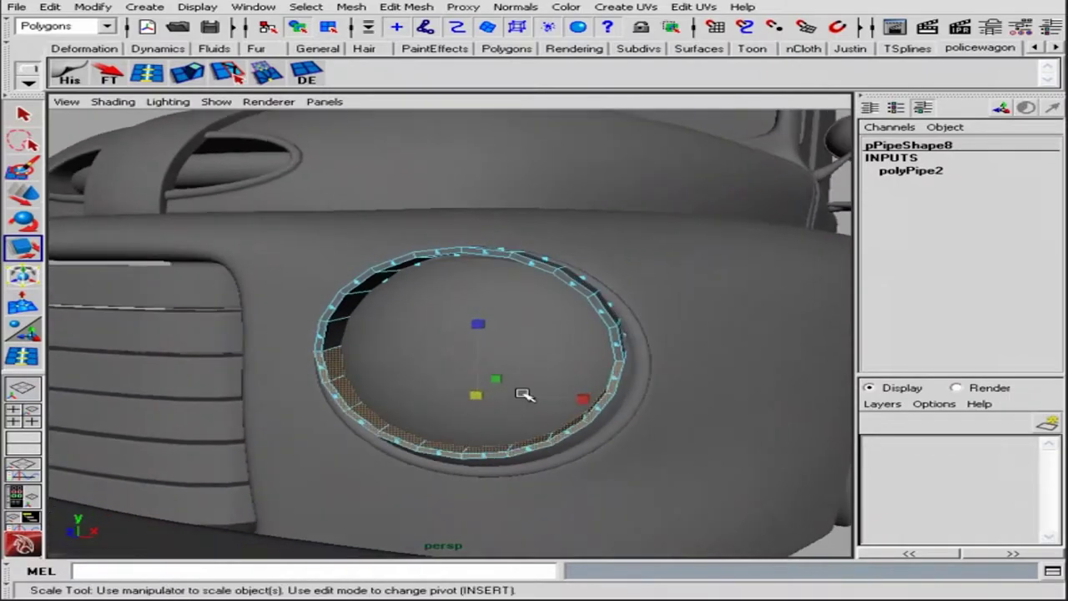
Step: Select the pipe's lower faces and end vertices to trim it into an arch
key("4")
right_click_drag(520, 397, 92, 134, "alt")
key("5")
right_click_drag(262, 334, 351, 313)
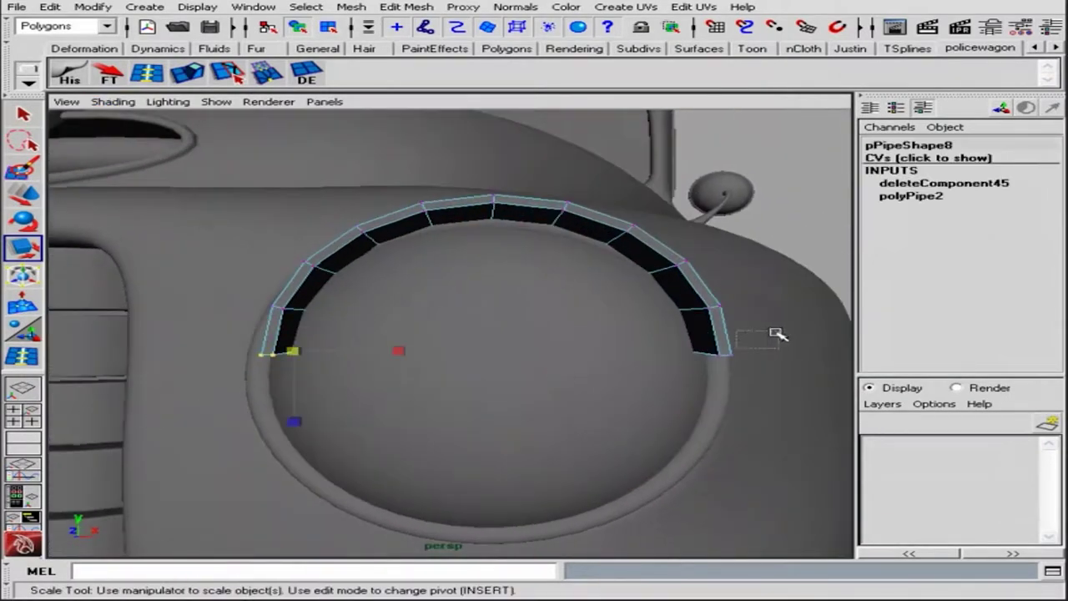
left_click_drag(775, 334, 540, 367, "alt")
mouse_move(436, 367)
left_mouse_down("alt")
mouse_move(631, 348)
mouse_move(513, 317)
mouse_move(286, 313)
mouse_move(376, 317)
mouse_move(501, 275)
mouse_move(484, 250)
left_mouse_up("alt")
double_click(22, 194)
left_click(918, 596)
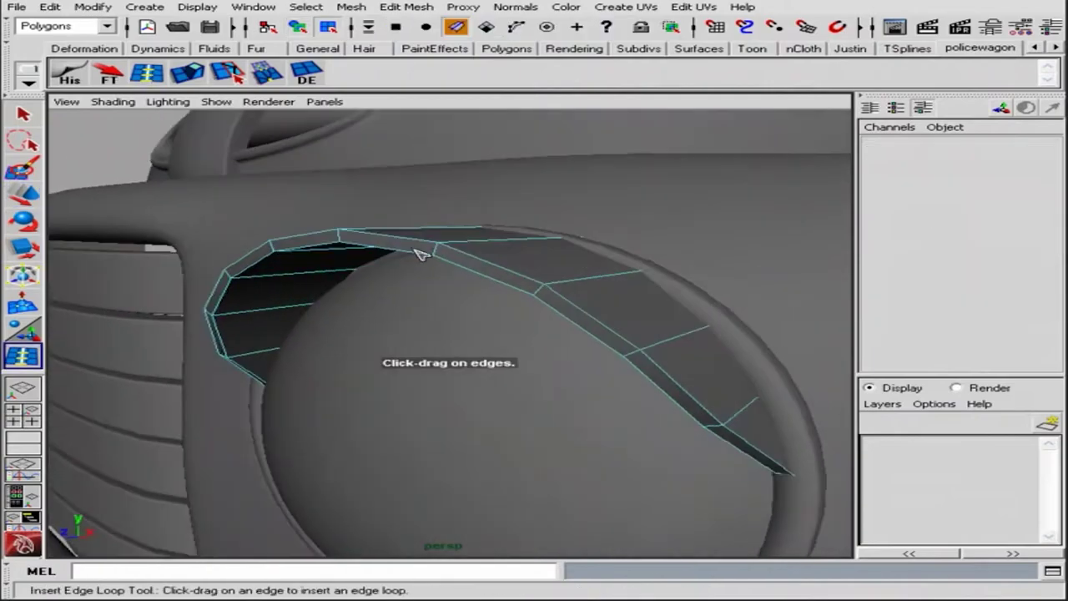
Step: Insert an edge loop along the visor and select its top vertices for shaping
left_click(493, 270)
left_click_drag(493, 270, 536, 269, "alt")
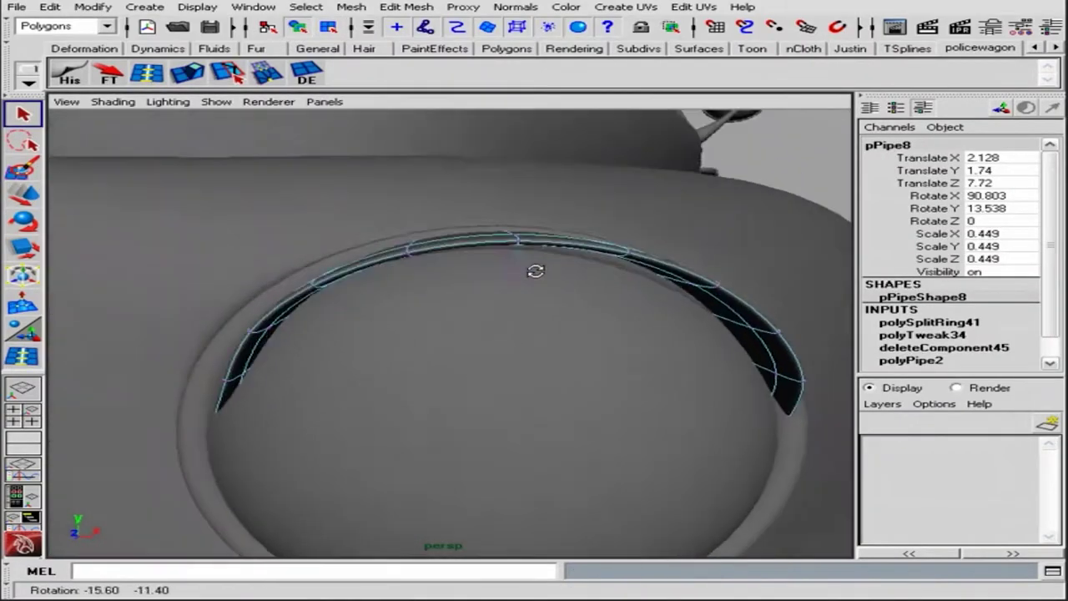
mouse_move(634, 208)
left_mouse_down()
mouse_move(475, 305)
mouse_move(722, 297)
mouse_move(765, 267)
mouse_move(799, 377)
mouse_move(385, 355)
mouse_move(400, 267)
mouse_move(403, 299)
left_mouse_up()
key("w")
Step: Leave vertex editing, select the headlight group and compare it with the police wagon reference photo
mouse_move(496, 248)
left_mouse_down("alt")
mouse_move(450, 325)
mouse_move(460, 342)
left_mouse_up("alt")
key("F8")
left_click(461, 342)
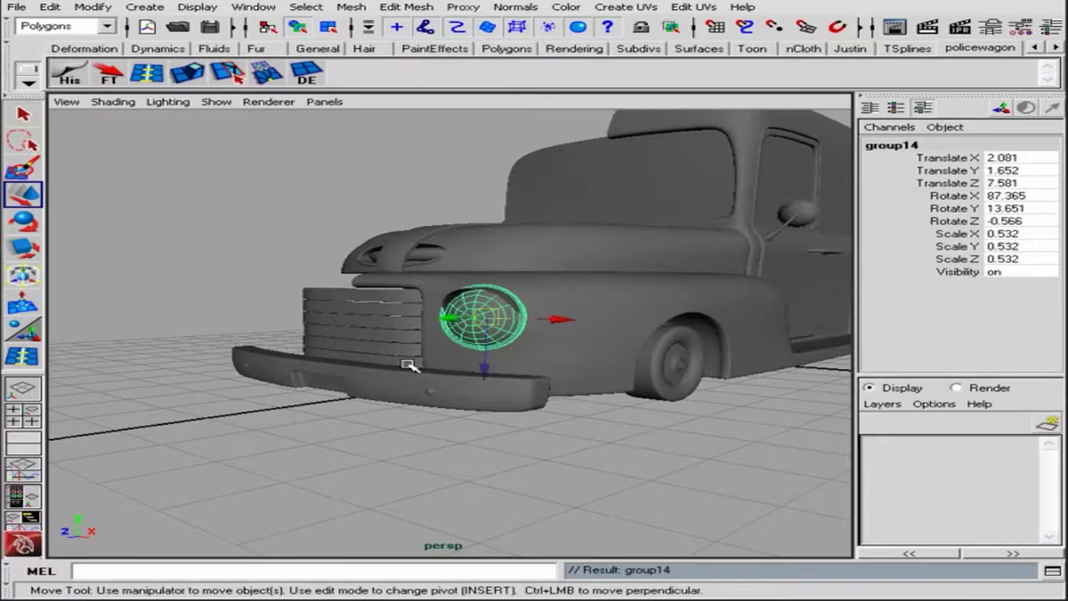
left_click_drag(392, 365, 395, 362, "alt")
right_click_drag(396, 362, 650, 383, "alt")
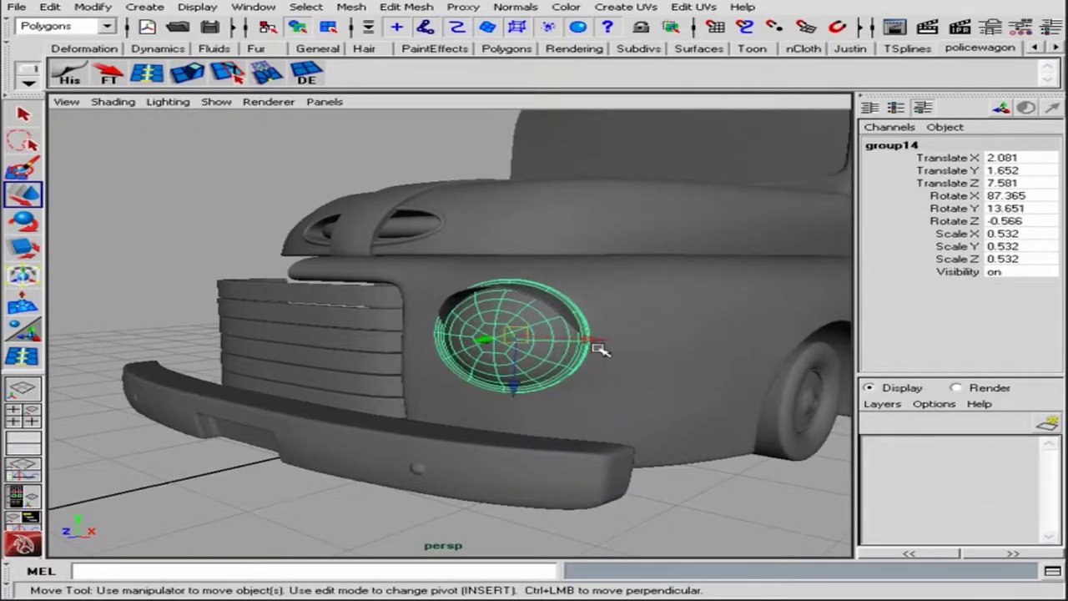
key("alt+Tab")
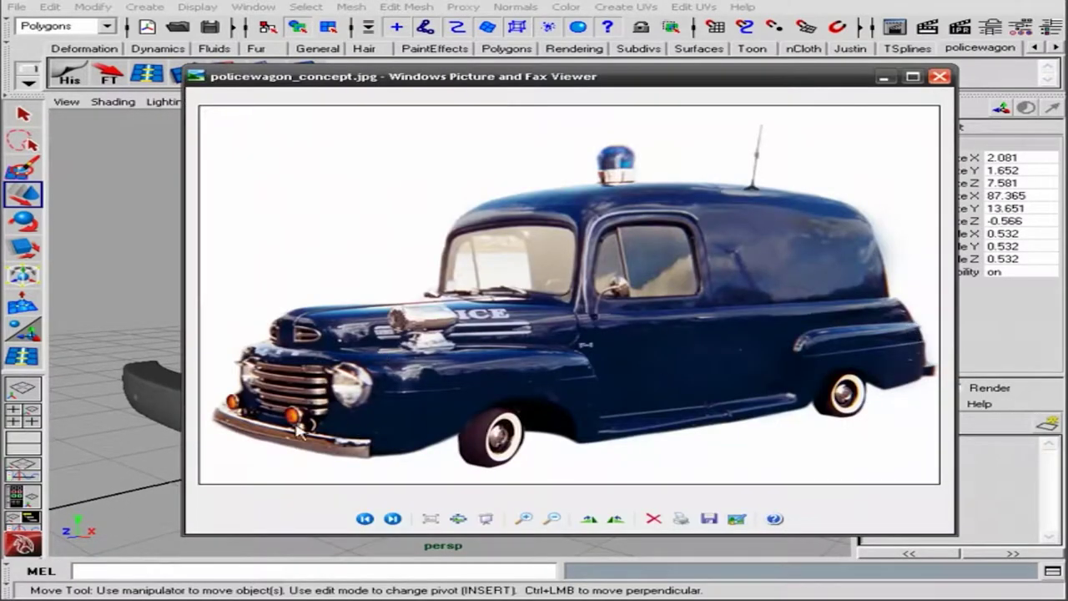
left_click(884, 76)
right_click_drag(576, 349, 467, 334, "alt")
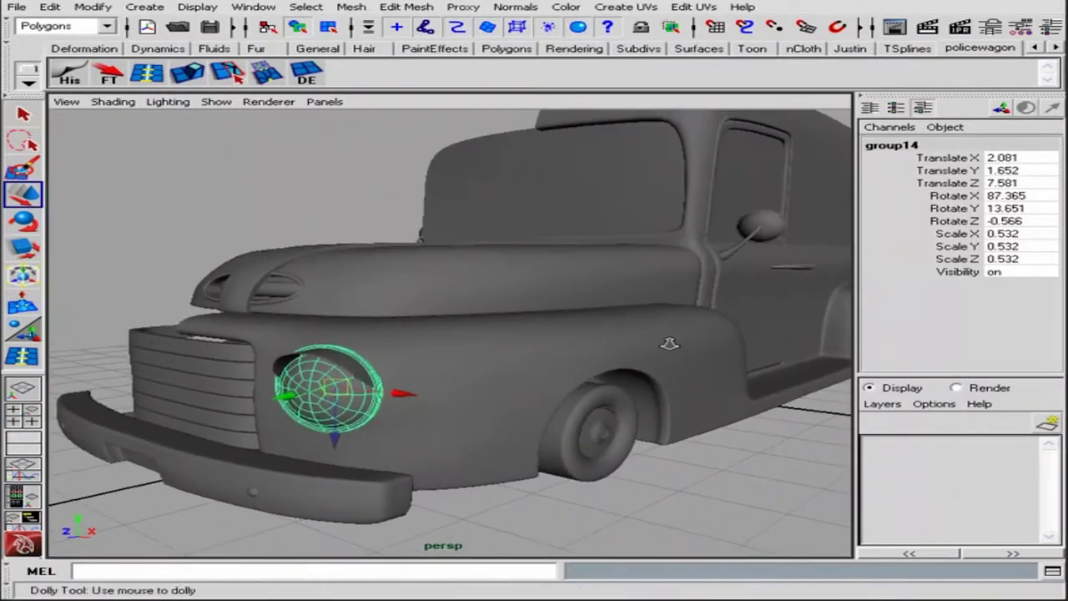
left_click_drag(525, 291, 500, 288, "alt")
key("q")
right_click_drag(501, 288, 511, 426, "alt")
left_click(511, 426)
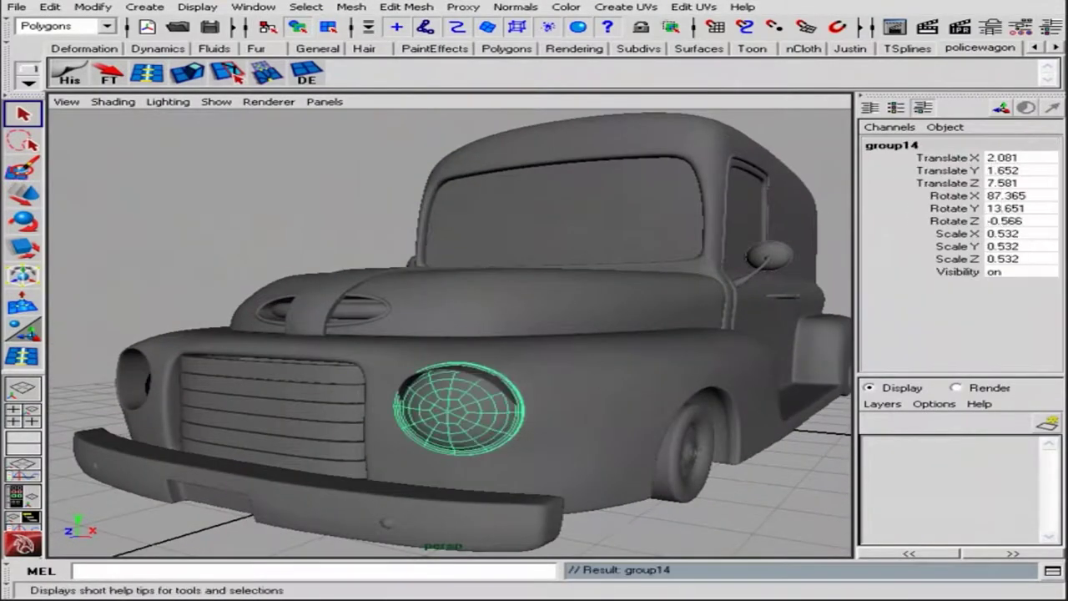
key("alt+Tab")
key("alt+Tab")
key("w")
Step: Select the inner headlight lens polySurface19 and show its UVs in the UV Texture Editor
mouse_move(568, 298)
left_mouse_down("alt")
mouse_move(684, 400)
mouse_move(676, 381)
left_mouse_up("alt")
right_click_drag(676, 381, 501, 397, "alt")
left_click_drag(500, 396, 639, 375, "alt")
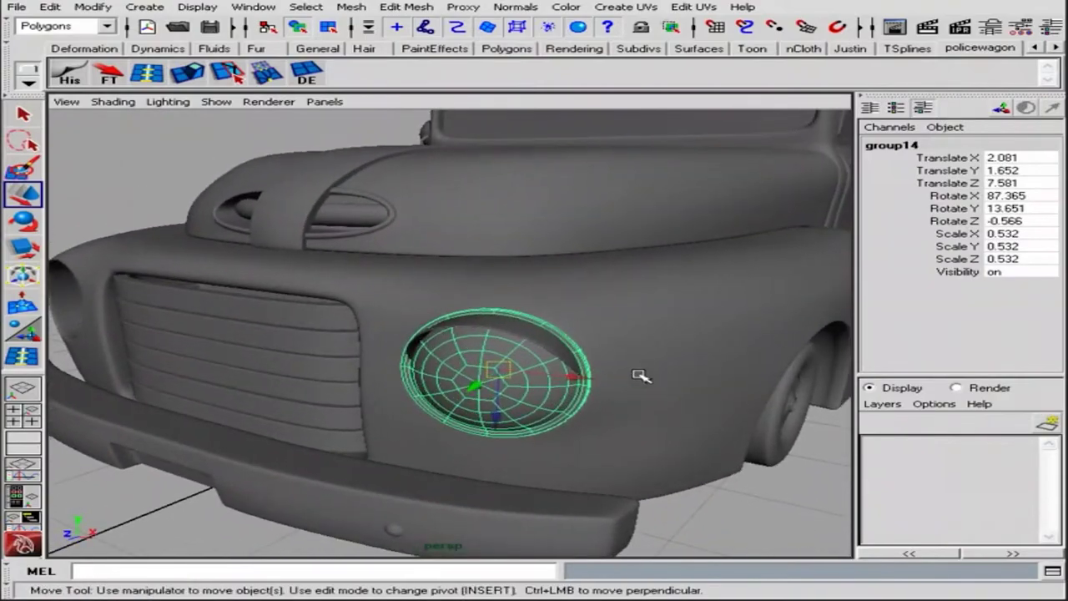
left_click(552, 405)
key("f")
mouse_move(596, 310)
left_mouse_down("alt")
mouse_move(548, 329)
mouse_move(599, 322)
mouse_move(464, 352)
left_mouse_up("alt")
mouse_move(465, 239)
left_mouse_down("alt")
mouse_move(465, 310)
mouse_move(620, 326)
mouse_move(483, 325)
mouse_move(524, 339)
left_mouse_up("alt")
left_click_drag(259, 360, 400, 359, "alt")
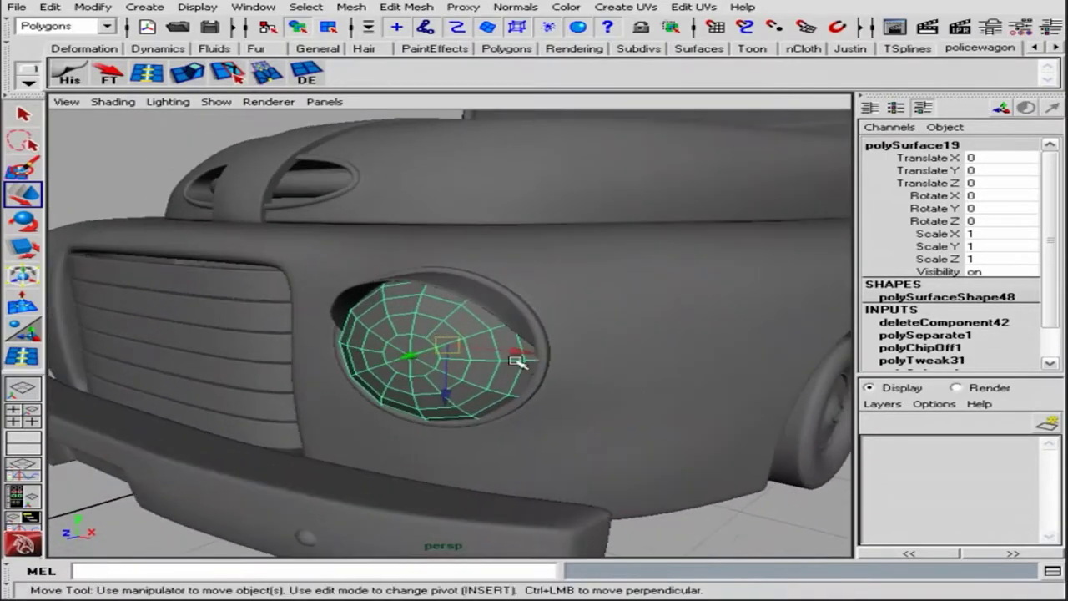
right_click_drag(400, 359, 618, 325, "alt")
left_click(252, 7)
left_click(283, 182)
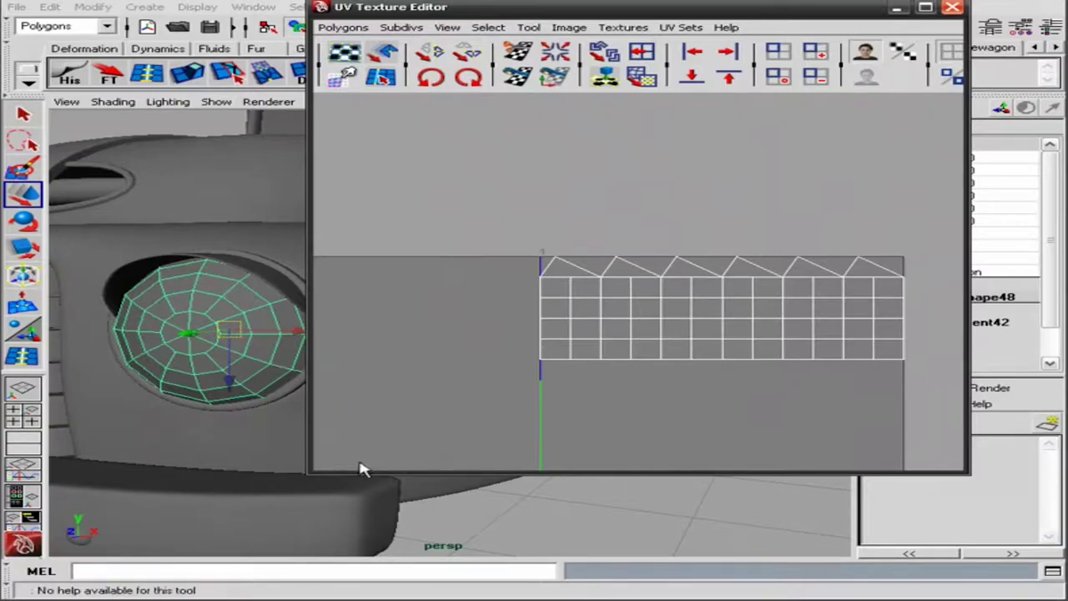
Step: Apply Automatic Mapping to project new UVs onto the headlight lens
right_click_drag(306, 416, 239, 334, "alt")
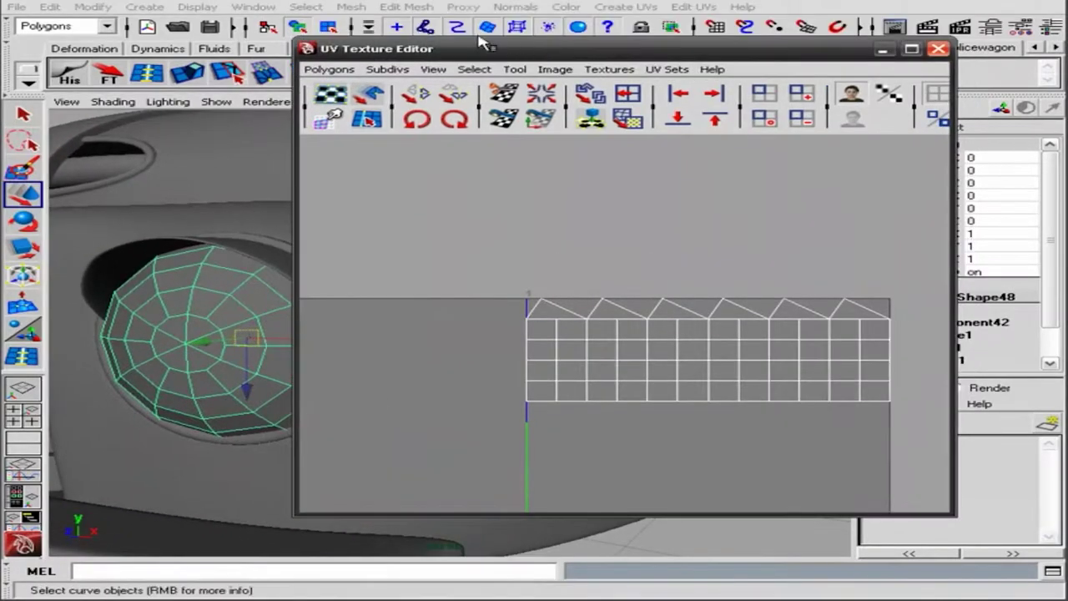
left_click(636, 8)
left_click(713, 184)
key("t")
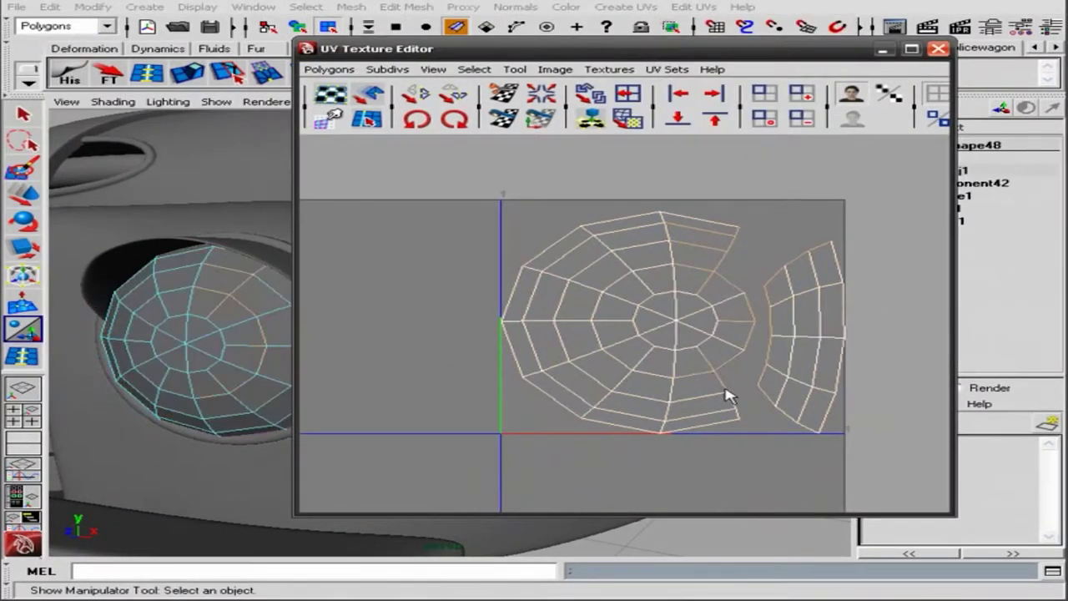
scroll(717, 317, "up", 1)
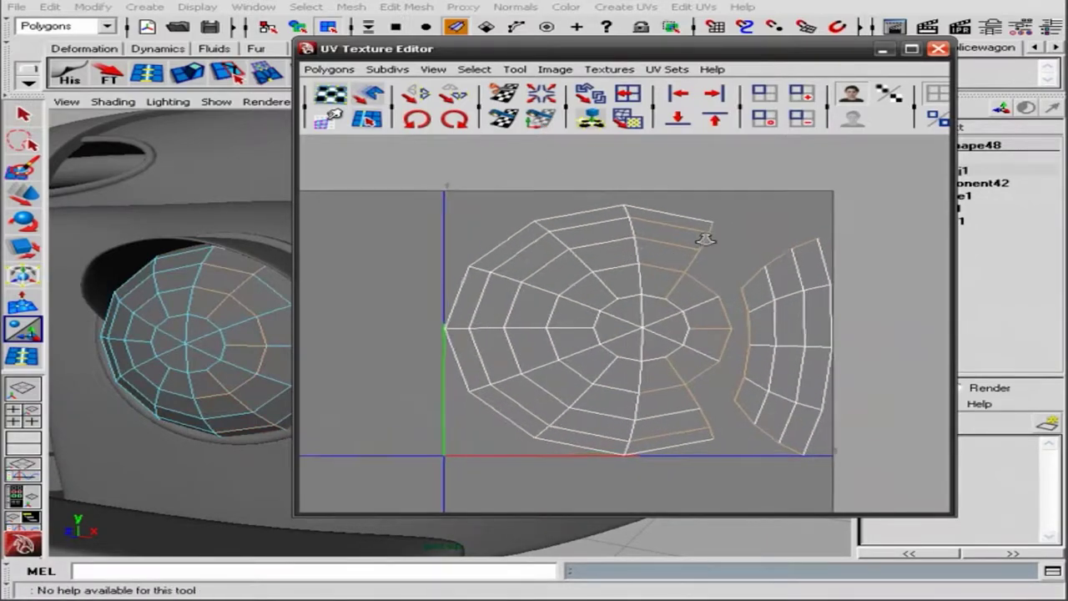
scroll(705, 240, "up", 1)
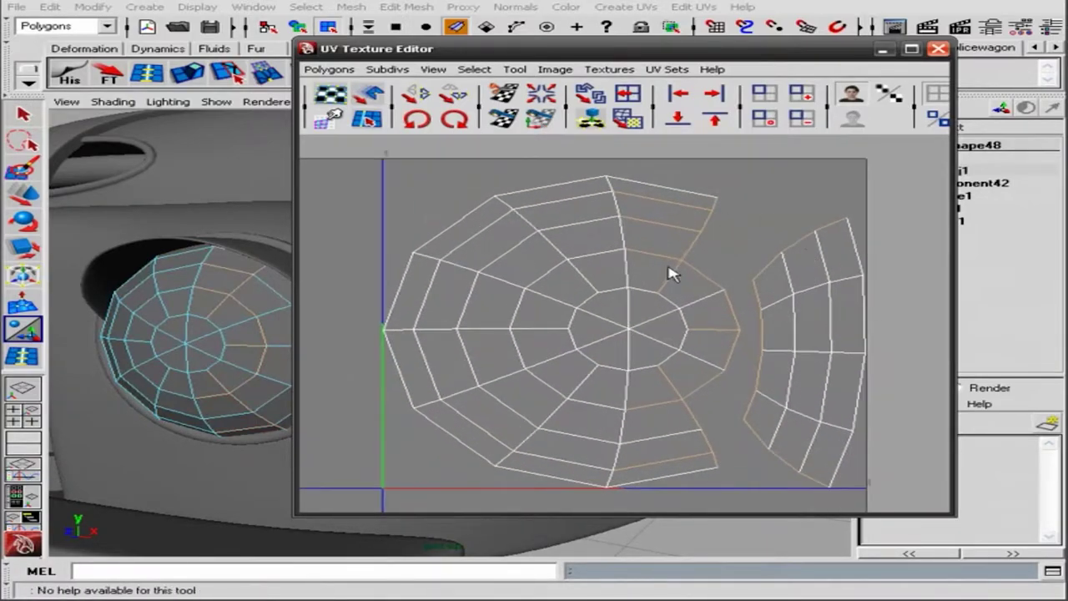
Step: Sew the UV pieces into one, unfold them into an even round layout, and close the editor
left_click(543, 120)
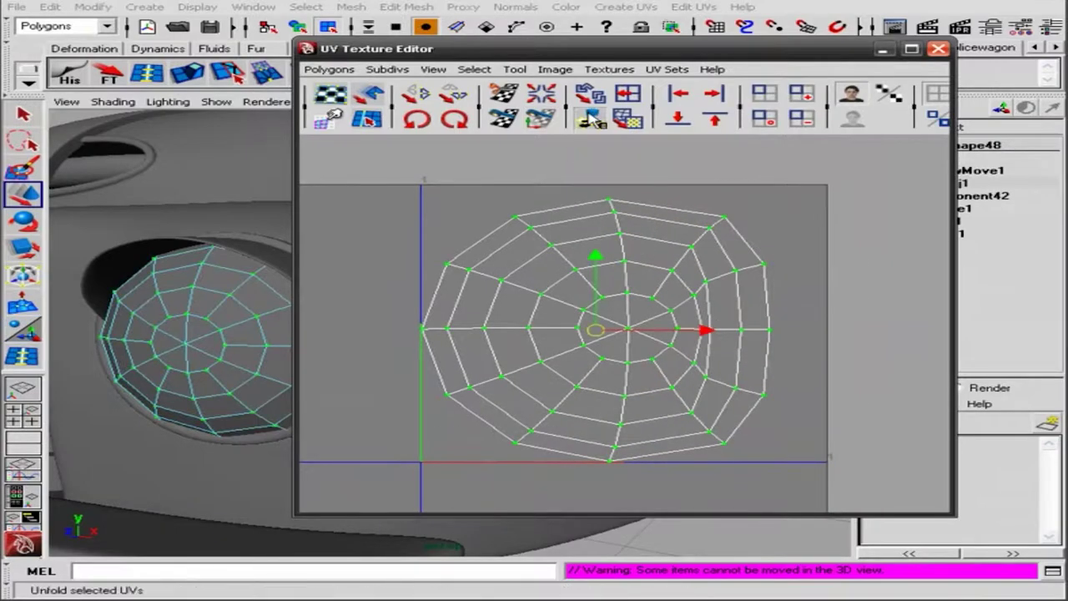
left_click(591, 120)
scroll(568, 288, "down", 1)
left_click(938, 49)
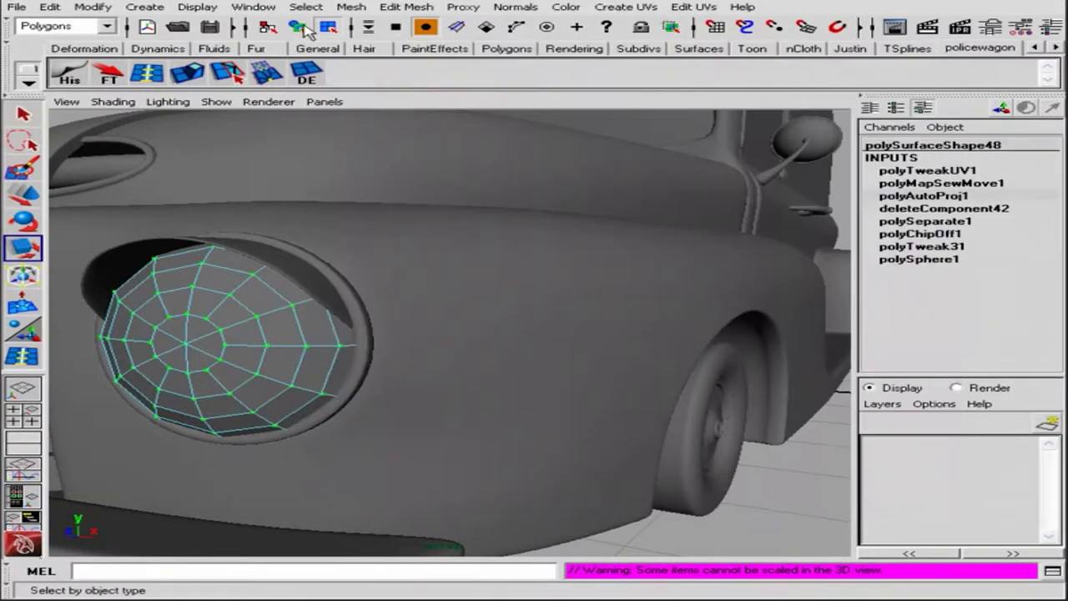
scroll(476, 358, "up", 2)
Step: Group the headlight and place a half-size, forward-facing lamp copy under the bumper
left_click(426, 291)
key("Up")
left_click_drag(487, 339, 513, 352, "alt")
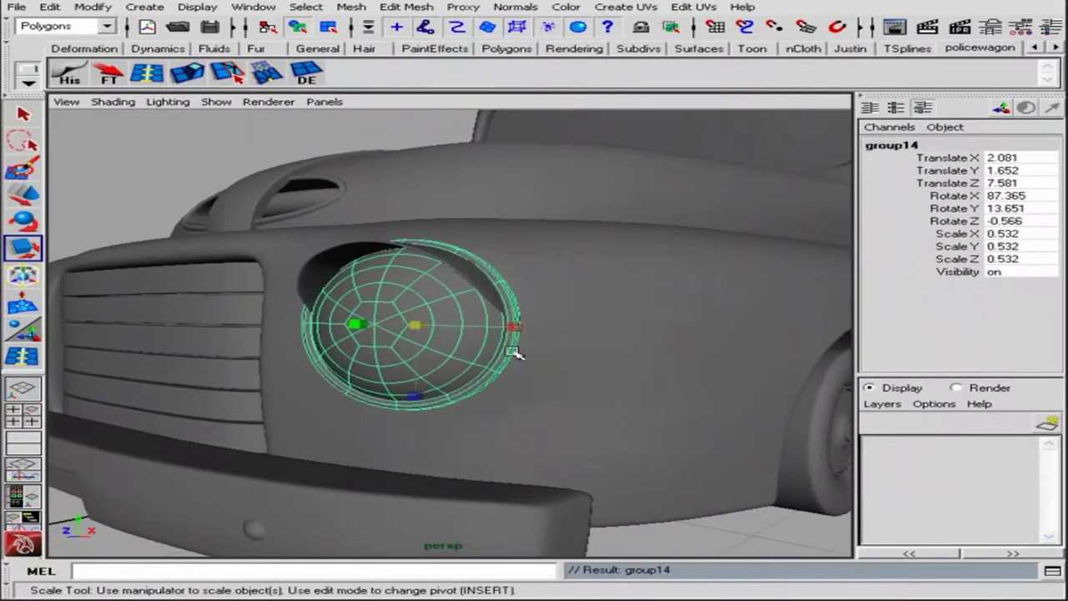
left_click_drag(629, 316, 584, 359, "alt")
key("ctrl+g")
key("w")
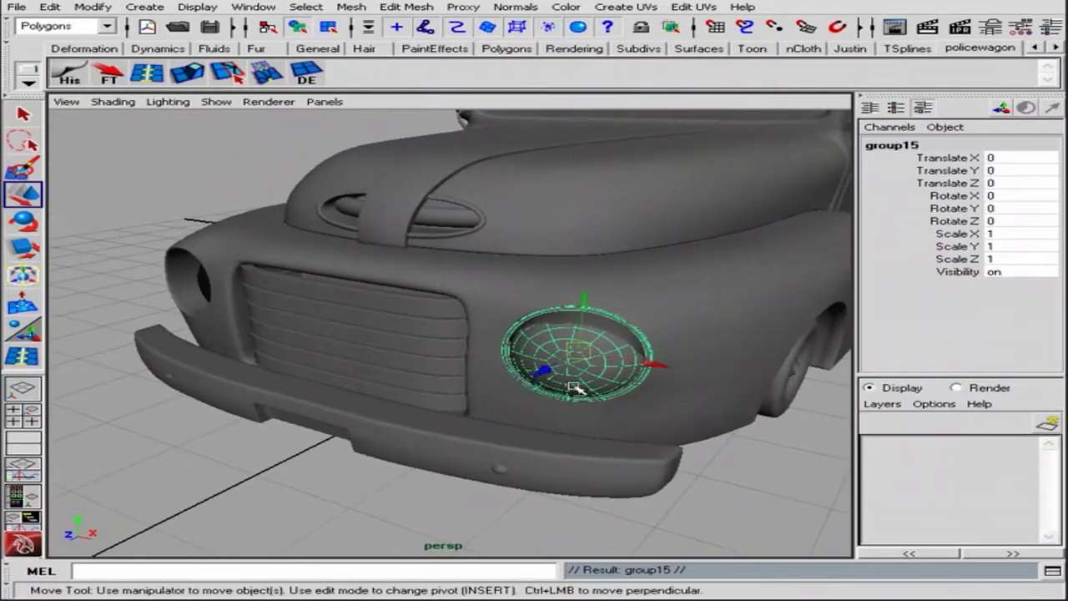
left_click_drag(480, 396, 450, 399)
mouse_move(451, 399)
left_mouse_down("alt")
mouse_move(501, 367)
mouse_move(541, 395)
left_mouse_up("alt")
key("e")
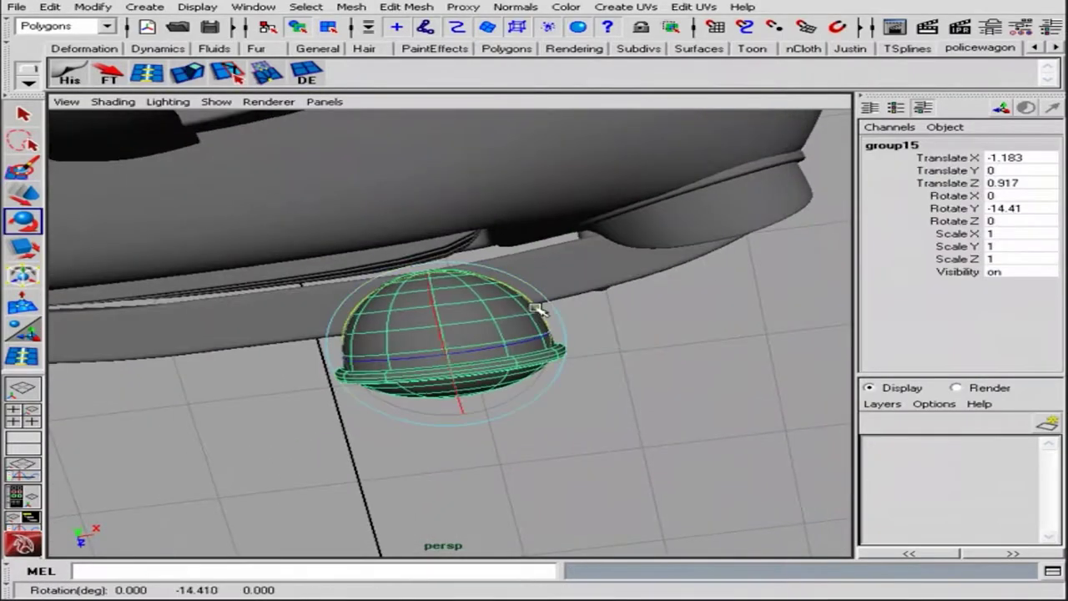
left_click_drag(401, 346, 392, 346)
left_click_drag(392, 346, 438, 410, "alt")
Step: In the side view, stretch the lamp's rear dome to about 1.22 in Z and move it back
key("space")
key("space")
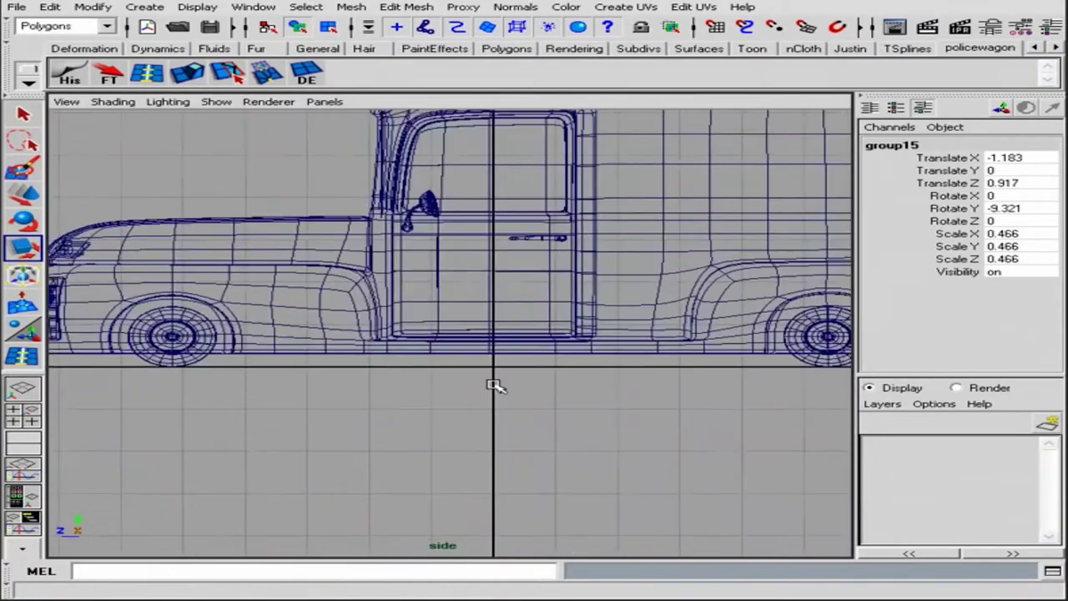
key("f")
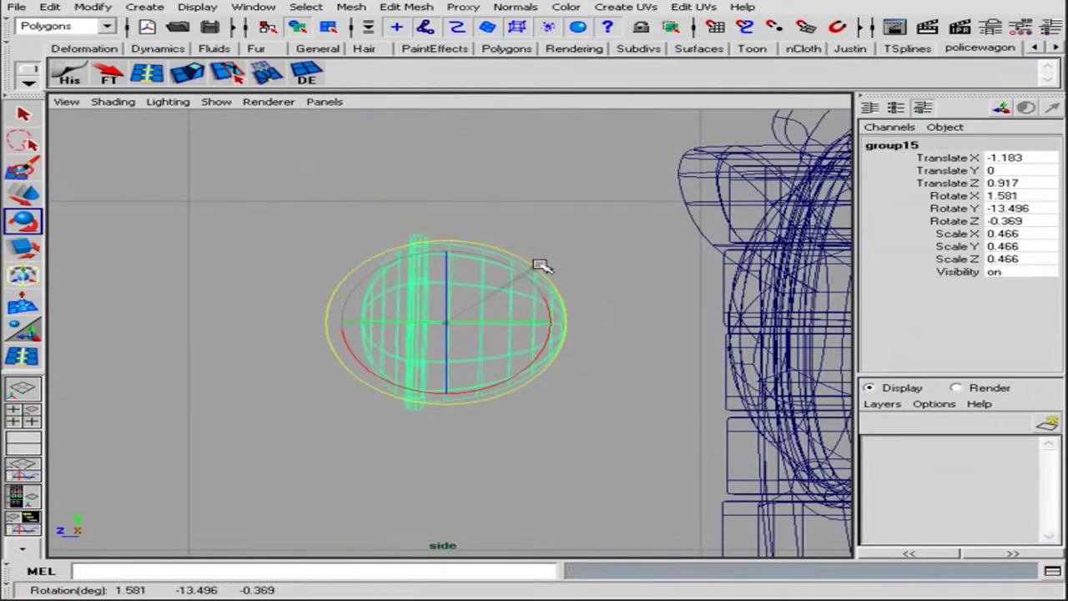
right_click_drag(540, 265, 594, 257)
left_click(540, 362)
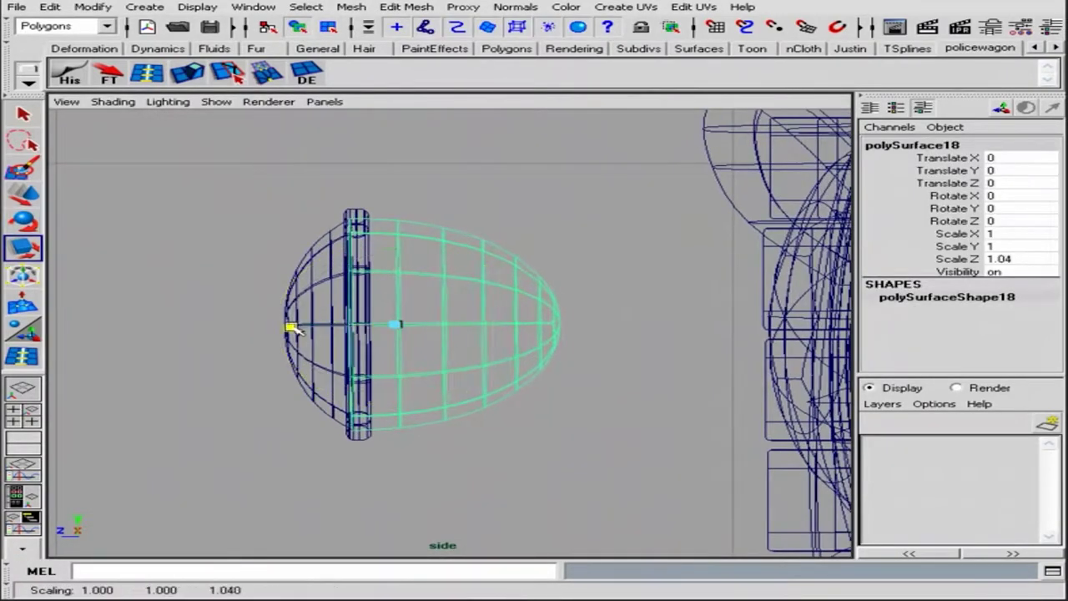
key("F8")
key("w")
middle_click_drag(459, 293, 435, 293, "alt")
left_click_drag(455, 421, 447, 196)
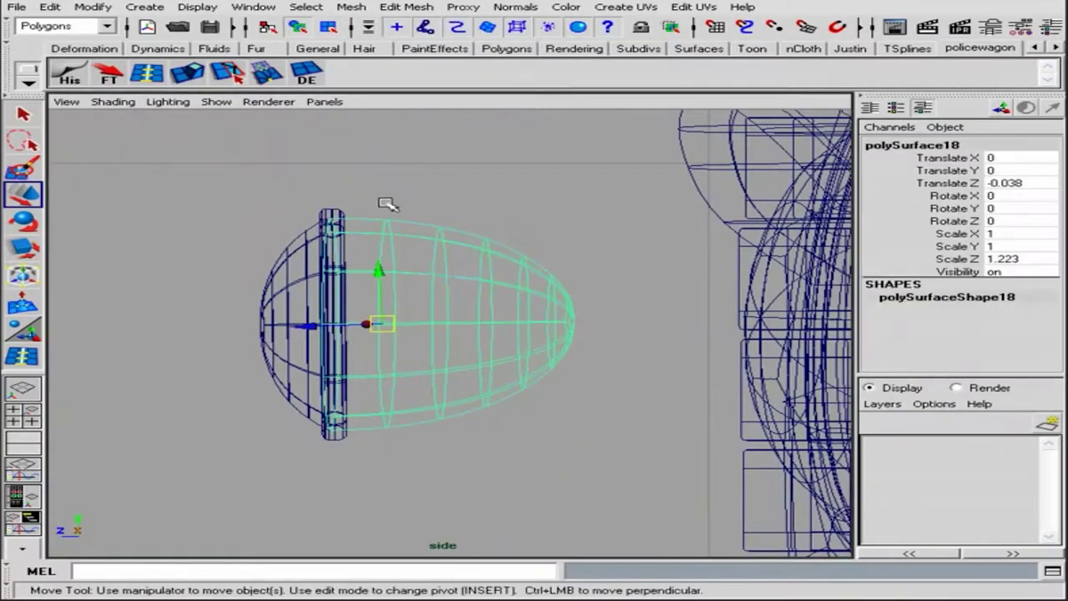
Step: Add a NURBS cylinder beneath the small lamp to serve as its stalk
key("space")
key("space")
key("f")
key("r")
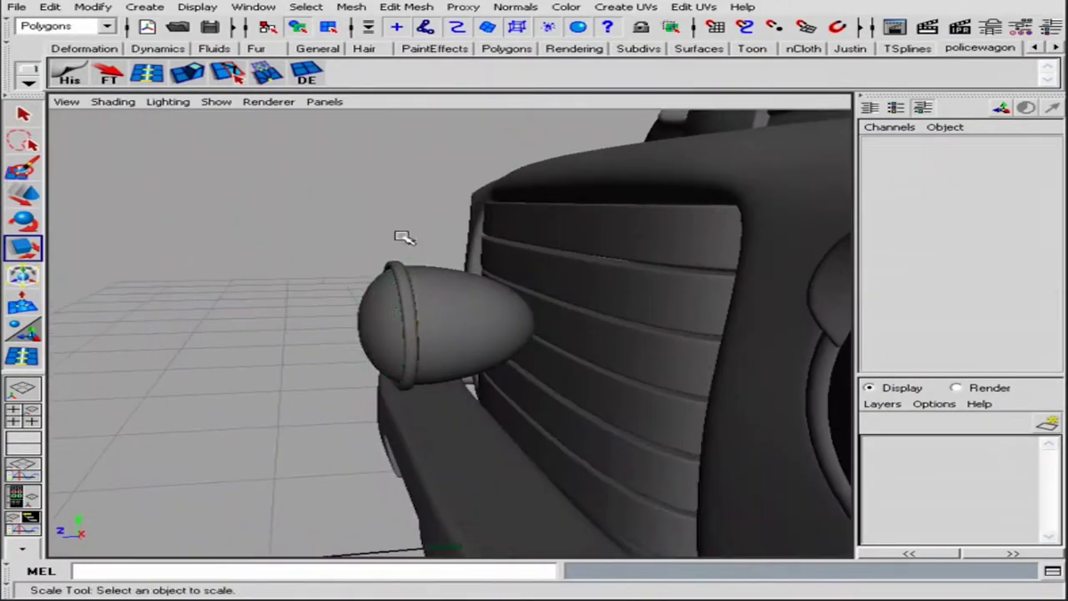
left_click(419, 303)
left_click_drag(420, 303, 500, 337, "alt")
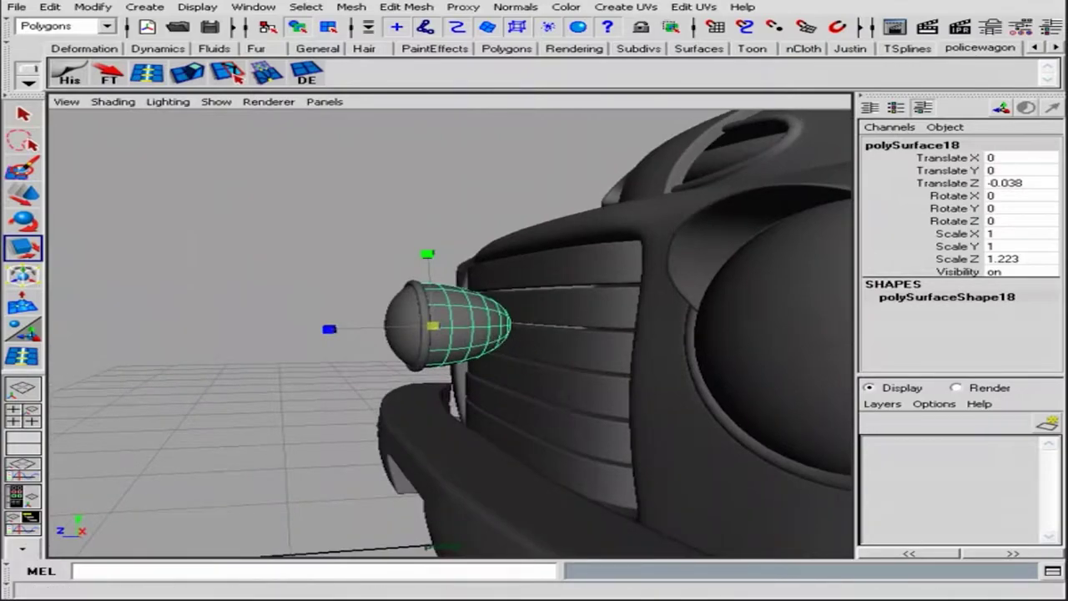
right_click_drag(501, 337, 548, 345, "alt")
left_click(145, 7)
left_click(417, 61)
Step: Move the NURBS cylinder under the small lamp and scale it into a thin stalk
key("w")
left_click_drag(434, 364, 384, 354)
key("f")
mouse_move(506, 331)
left_mouse_down()
mouse_move(420, 326)
mouse_move(288, 340)
left_mouse_up()
key("r")
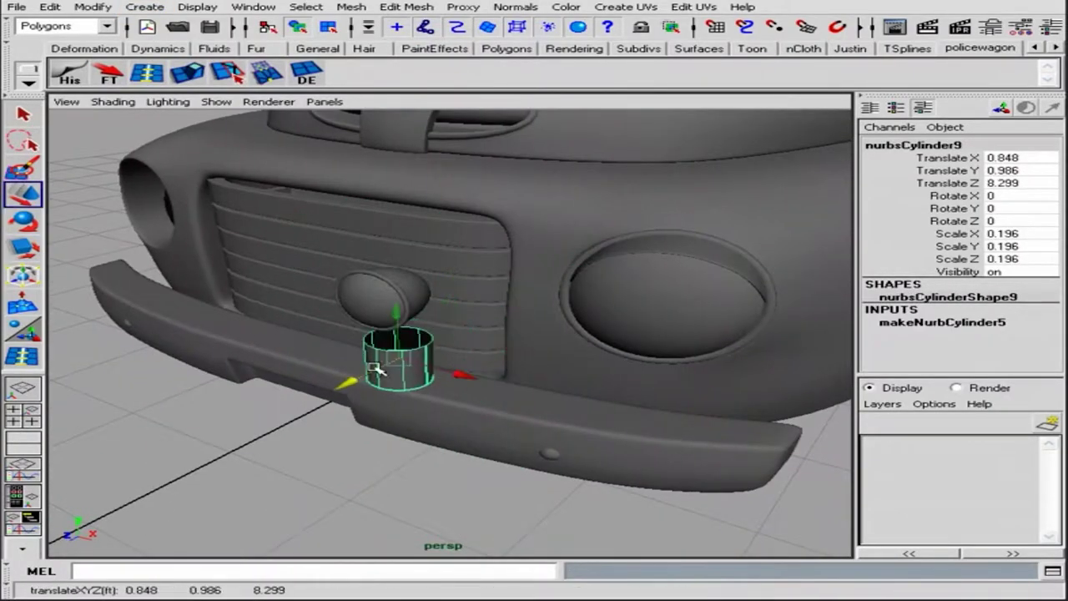
left_click_drag(375, 370, 375, 355)
key("f")
mouse_move(376, 355)
left_mouse_down("alt")
mouse_move(376, 289)
mouse_move(374, 334)
left_mouse_up("alt")
key("r")
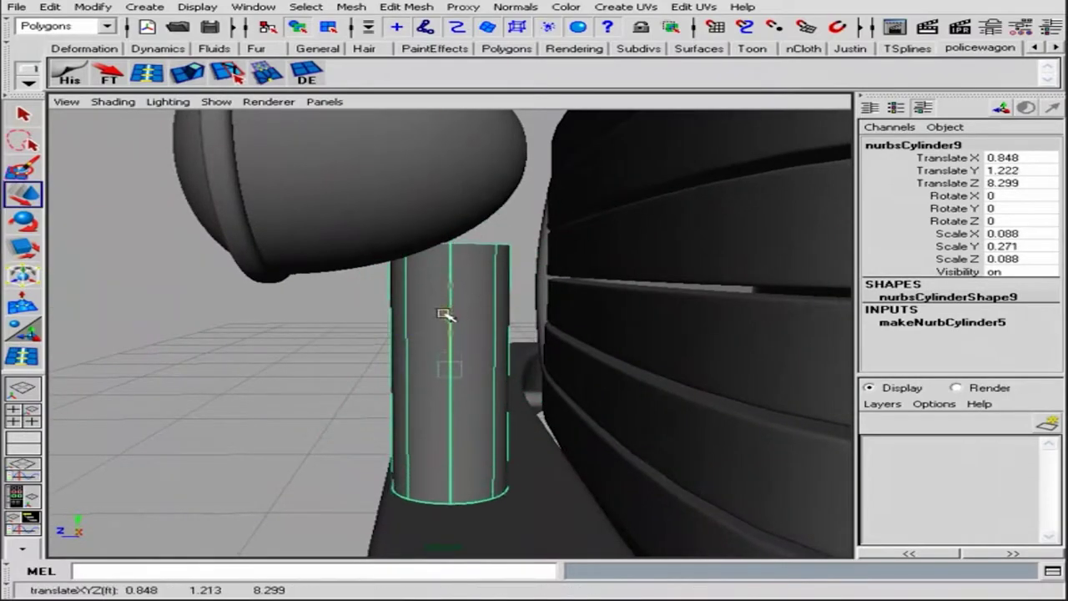
left_click_drag(448, 316, 450, 300)
left_click_drag(576, 341, 543, 355)
key("r")
mouse_move(542, 354)
left_mouse_down("alt")
mouse_move(534, 359)
mouse_move(492, 304)
left_mouse_up("alt")
Step: Set the cylinder's Spans to 2
left_click(942, 322)
left_click(925, 395)
type("2")
key("F8")
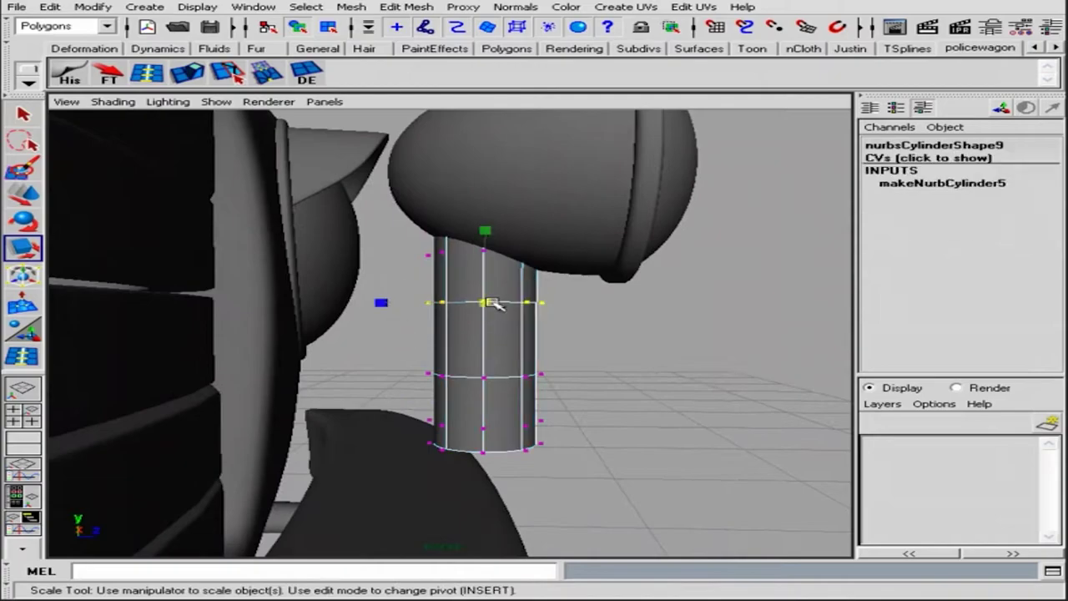
Step: Flare out the stalk's bottom ring and pinch a ring of its control points inward
left_click_drag(328, 461, 351, 450, "alt")
mouse_move(379, 431)
left_mouse_down()
mouse_move(555, 444)
mouse_move(496, 469)
mouse_move(608, 370)
mouse_move(493, 305)
mouse_move(532, 398)
mouse_move(279, 362)
mouse_move(519, 269)
left_mouse_up()
key("r")
right_click_drag(520, 269, 639, 351, "alt")
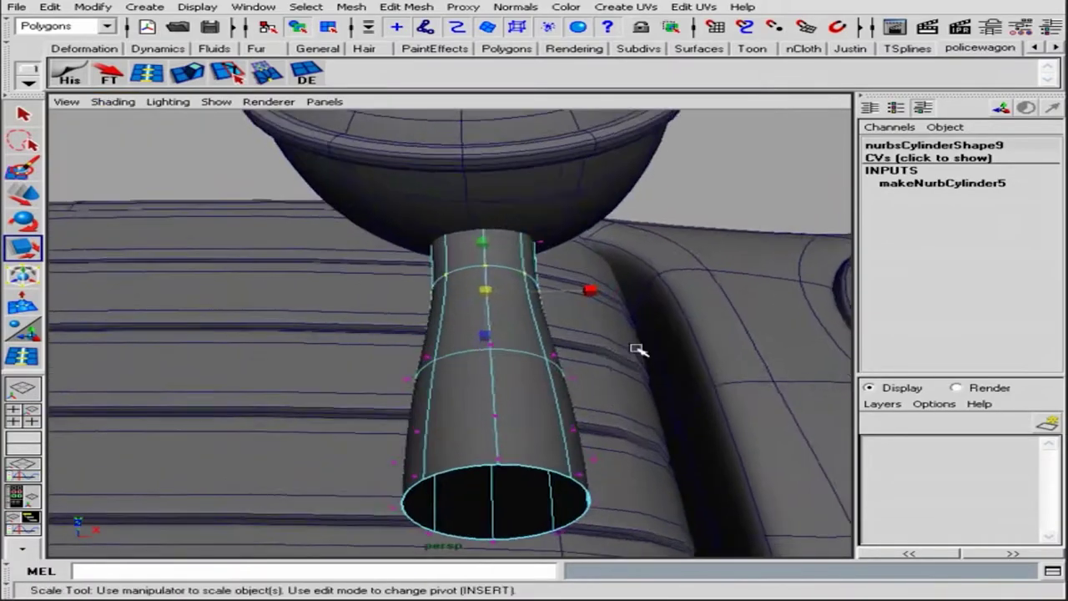
left_click(296, 28)
left_click_drag(562, 328, 507, 405, "alt")
key("F8")
key("r")
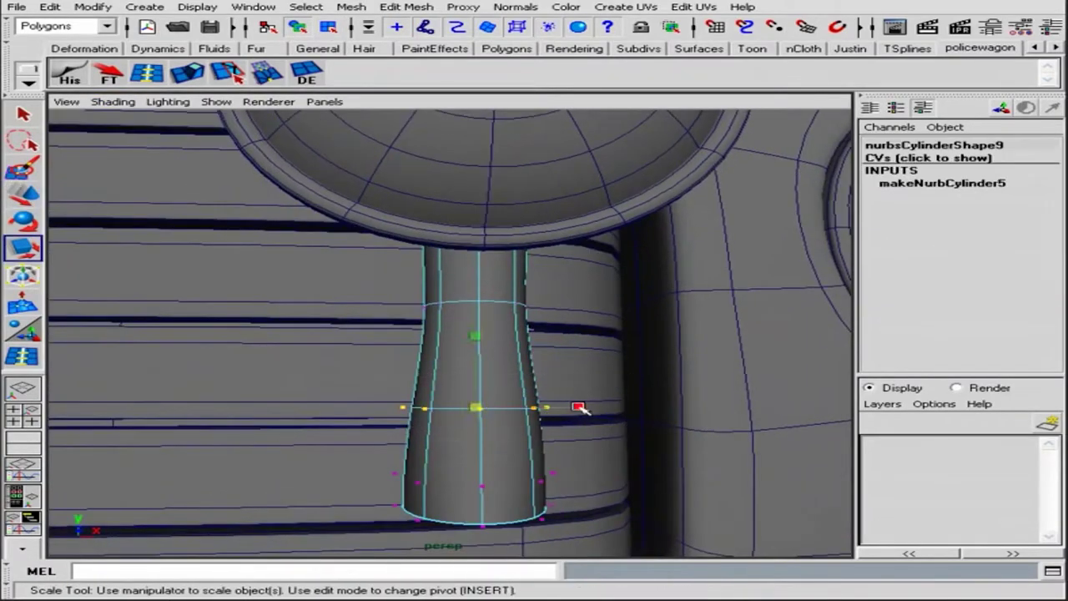
mouse_move(579, 406)
left_mouse_down("alt")
mouse_move(236, 468)
mouse_move(698, 393)
mouse_move(651, 389)
mouse_move(604, 411)
left_mouse_up("alt")
scroll(651, 390, "up", 2)
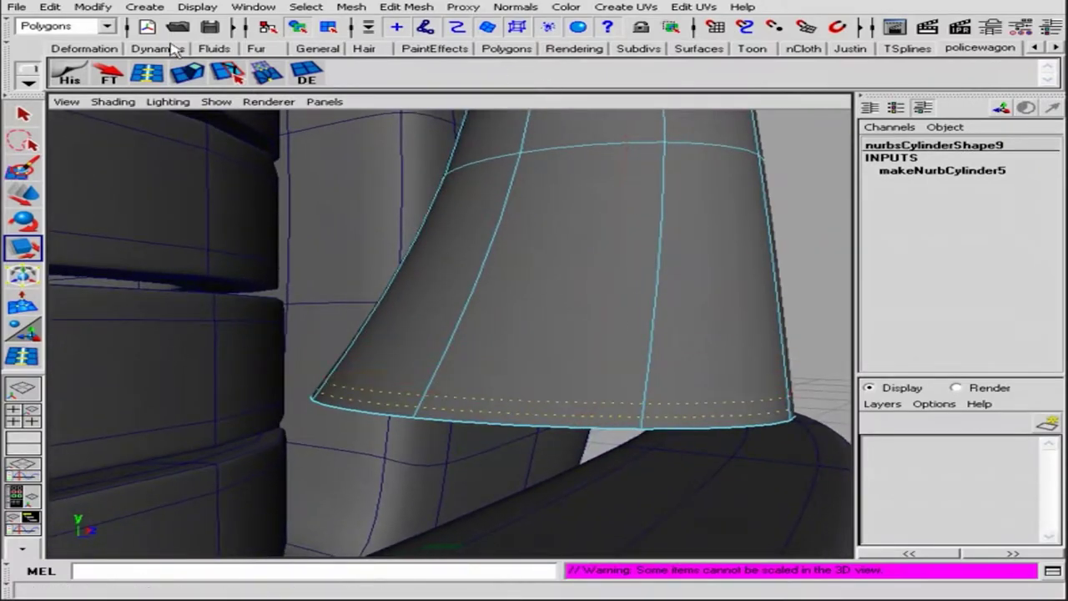
Step: Insert an extra isoparm near the stalk's base and narrow the bottom ring slightly
key("F4")
left_click(478, 7)
left_click(534, 222)
left_click_drag(672, 353, 720, 381)
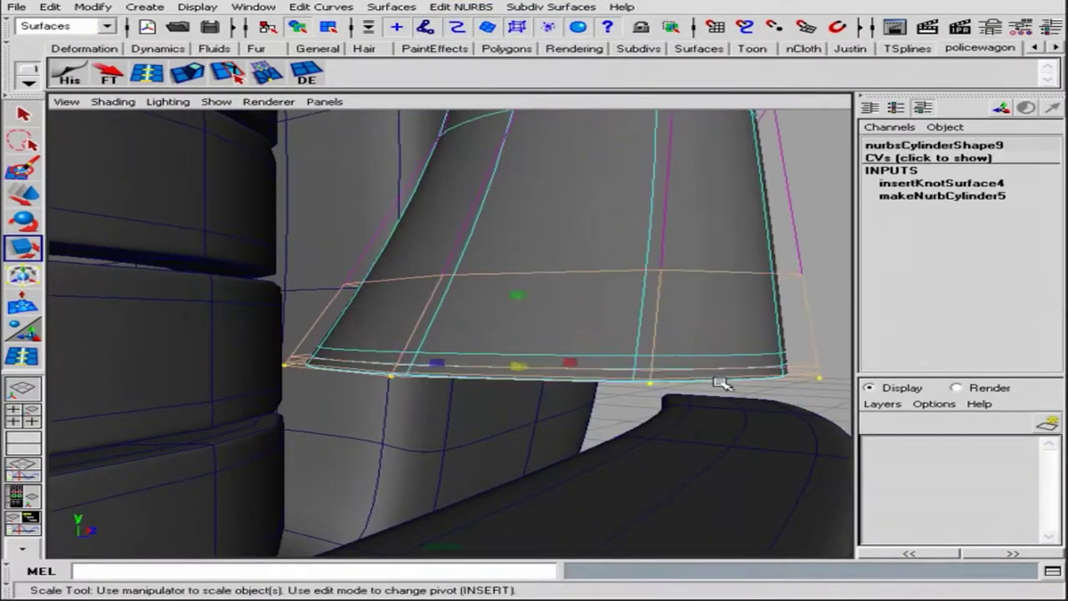
mouse_move(513, 298)
left_mouse_down()
mouse_move(467, 375)
mouse_move(496, 355)
mouse_move(453, 303)
left_mouse_up()
key("F8")
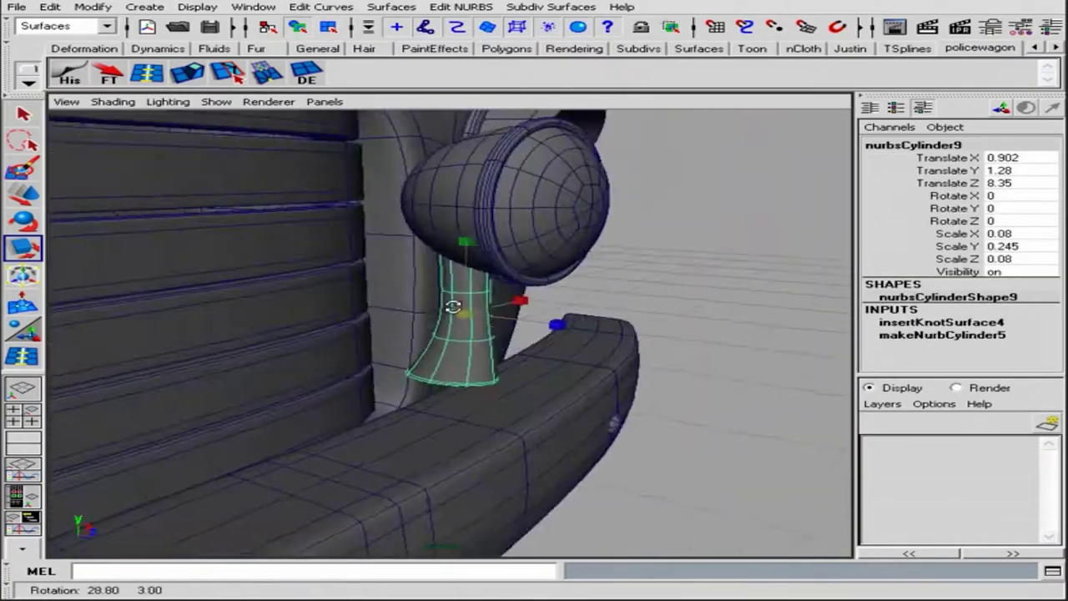
left_click(252, 7)
left_click(526, 119)
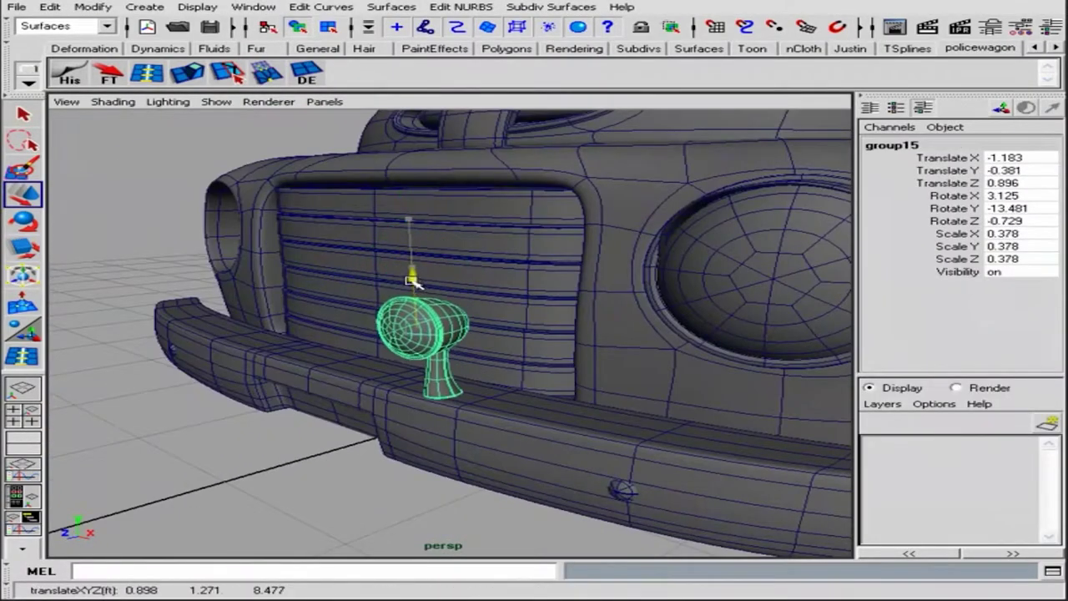
Step: Move group15 down onto the bumper and rotate the lamp group to match
left_click_drag(411, 280, 464, 401)
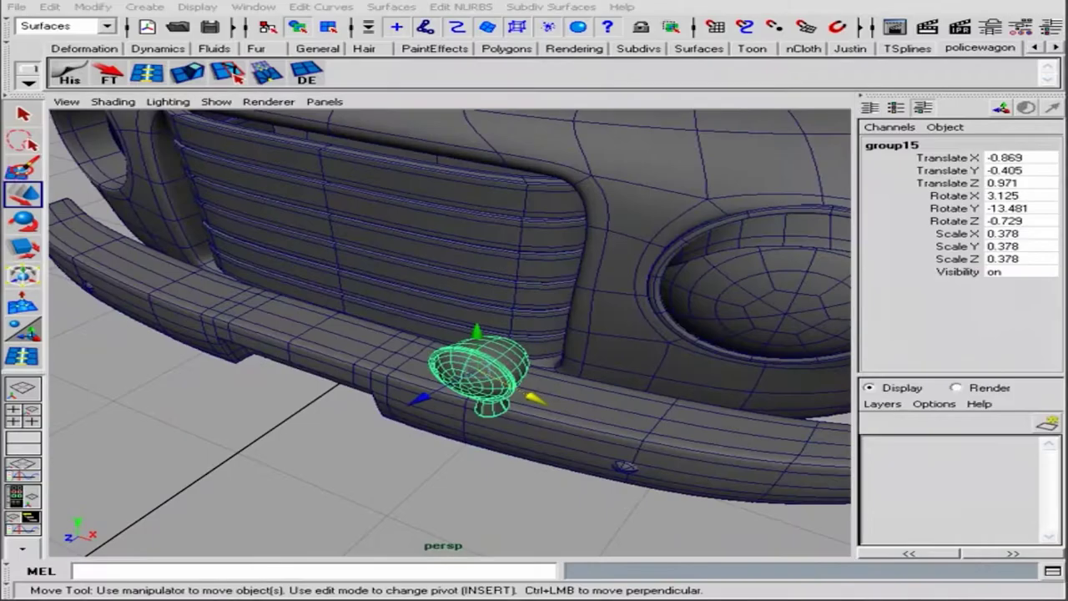
mouse_move(592, 407)
left_mouse_down("alt")
mouse_move(579, 338)
mouse_move(458, 327)
mouse_move(601, 367)
mouse_move(505, 458)
mouse_move(466, 324)
mouse_move(694, 398)
mouse_move(288, 341)
mouse_move(477, 411)
mouse_move(506, 389)
mouse_move(386, 379)
mouse_move(434, 305)
left_mouse_up("alt")
key("w")
left_click(506, 458)
left_click(466, 324)
key("Up")
key("e")
key("w")
Step: Place the group17 lamp copy beside the wagon
mouse_move(399, 257)
left_mouse_down("alt")
mouse_move(679, 353)
mouse_move(565, 370)
left_mouse_up("alt")
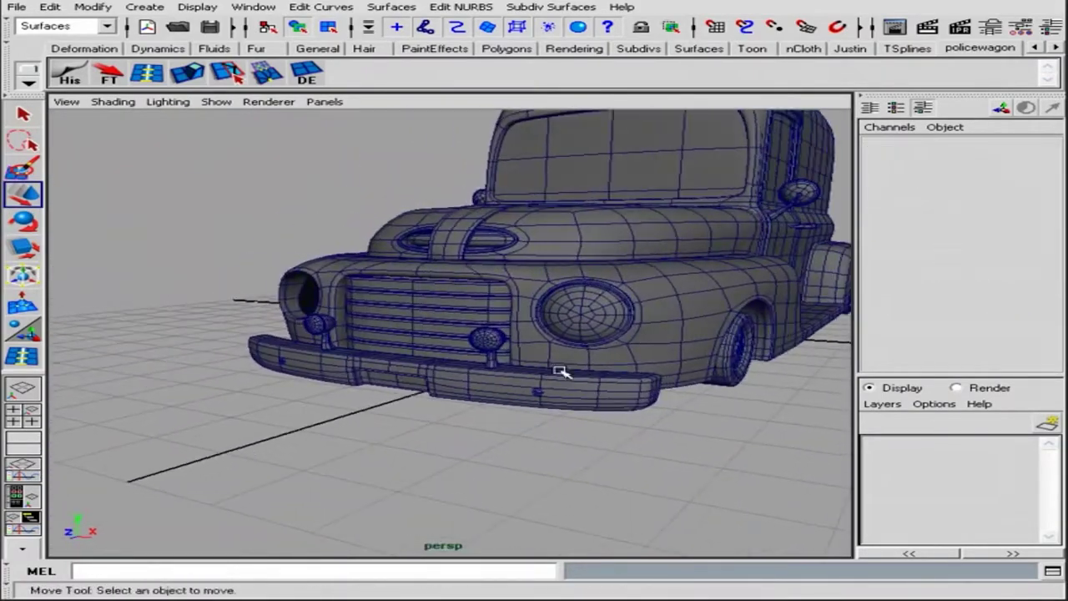
left_click(505, 348)
key("Up")
mouse_move(468, 359)
left_mouse_down("alt")
mouse_move(576, 341)
mouse_move(680, 389)
left_mouse_up("alt")
key("e")
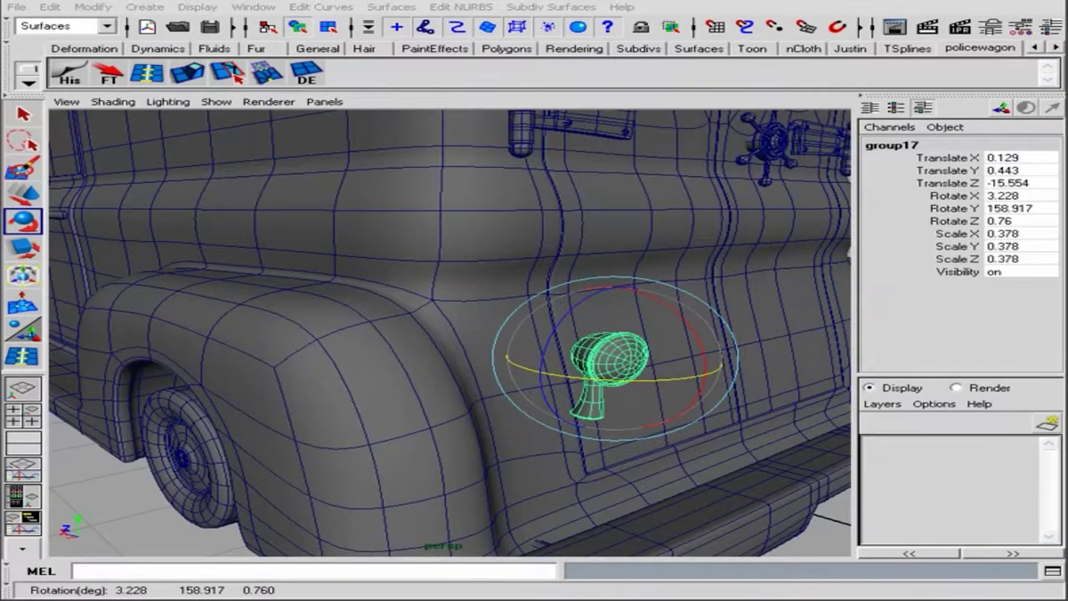
Step: Lower the group17 lamp copy to bumper height, enlarge it slightly and nudge it into place
key("r")
left_click_drag(628, 312, 621, 367)
mouse_move(622, 367)
left_mouse_down("alt")
mouse_move(436, 398)
mouse_move(519, 304)
left_mouse_up("alt")
key("r")
left_click_drag(445, 319, 455, 320)
left_click_drag(455, 319, 631, 324, "alt")
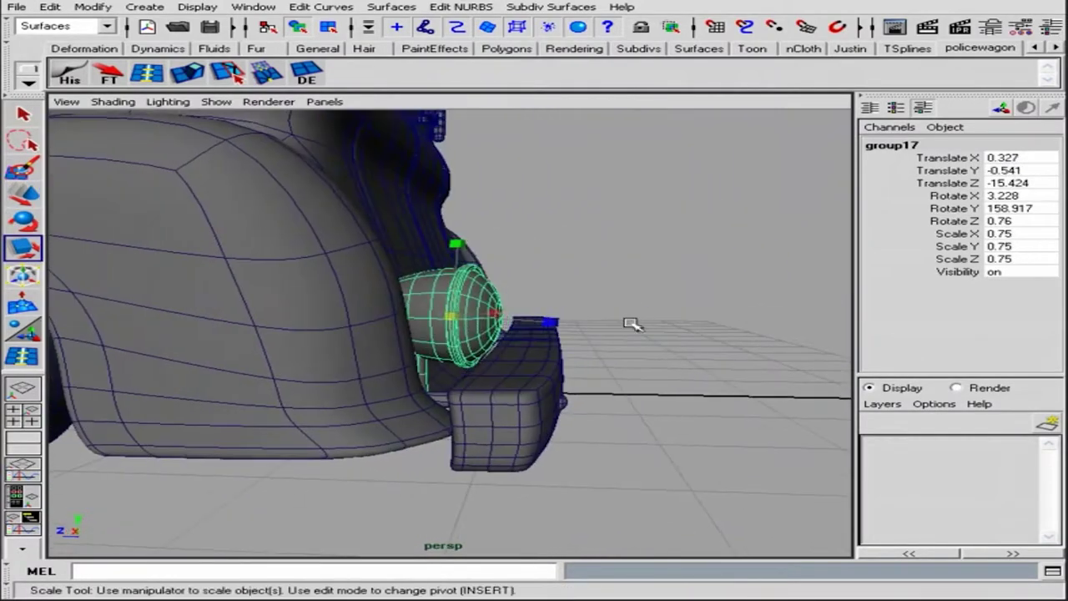
middle_click_drag(593, 311, 565, 303)
mouse_move(565, 303)
left_mouse_down("alt")
mouse_move(659, 410)
mouse_move(562, 393)
mouse_move(844, 316)
mouse_move(493, 333)
mouse_move(431, 265)
mouse_move(455, 205)
left_mouse_up("alt")
key("r")
middle_click_drag(455, 205, 419, 309, "alt")
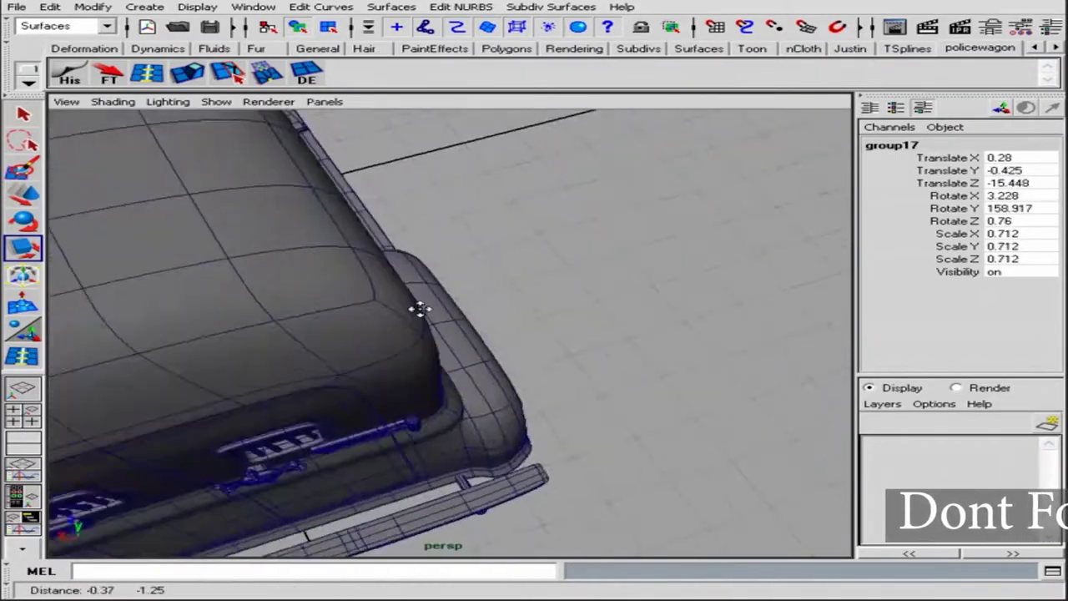
right_click_drag(419, 308, 505, 331, "alt")
key("w")
mouse_move(541, 354)
left_mouse_down("alt")
mouse_move(626, 310)
mouse_move(576, 324)
left_mouse_up("alt")
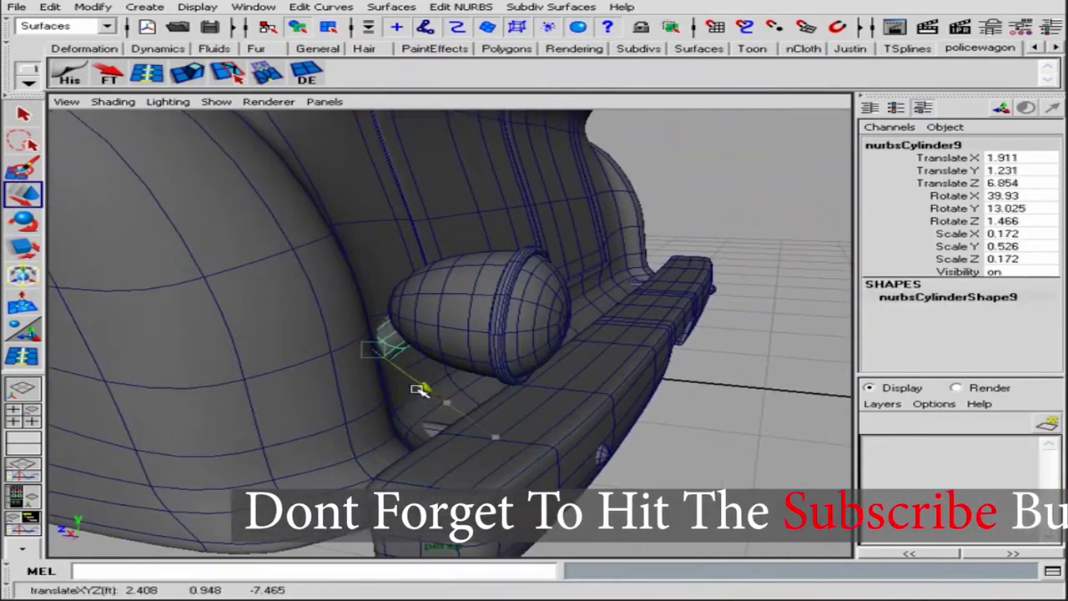
Step: Tweak the stalk's lower control points, then shrink the lamp to about 0.408 to match the first
left_click_drag(419, 390, 508, 346, "alt")
mouse_move(508, 345)
right_mouse_down("alt")
mouse_move(512, 322)
mouse_move(410, 393)
right_mouse_up("alt")
key("F8")
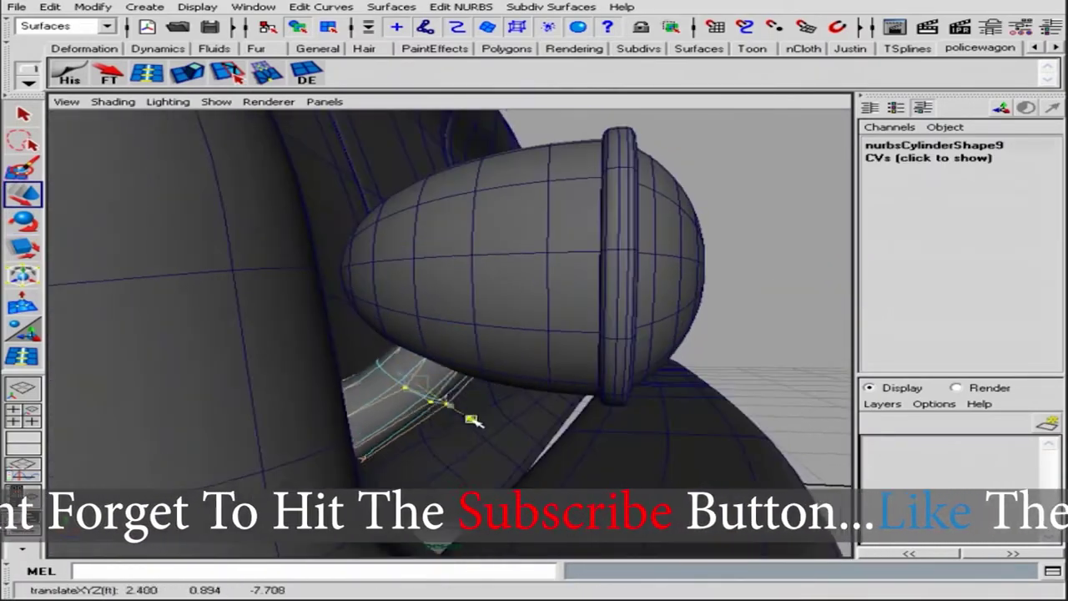
right_click_drag(471, 417, 437, 417, "alt")
key("F8")
mouse_move(436, 417)
left_mouse_down("alt")
mouse_move(743, 220)
mouse_move(541, 251)
mouse_move(467, 242)
left_mouse_up("alt")
key("Up")
mouse_move(467, 242)
left_mouse_down("alt")
mouse_move(437, 224)
mouse_move(749, 265)
mouse_move(620, 242)
left_mouse_up("alt")
key("w")
Step: Deselect everything and orbit around the wagon to review the lamps from front and side
left_click(748, 265)
right_click_drag(620, 243, 596, 248, "alt")
mouse_move(595, 248)
left_mouse_down("alt")
mouse_move(618, 304)
mouse_move(429, 266)
left_mouse_up("alt")
mouse_move(429, 267)
right_mouse_down("alt")
mouse_move(779, 282)
mouse_move(578, 282)
right_mouse_up("alt")
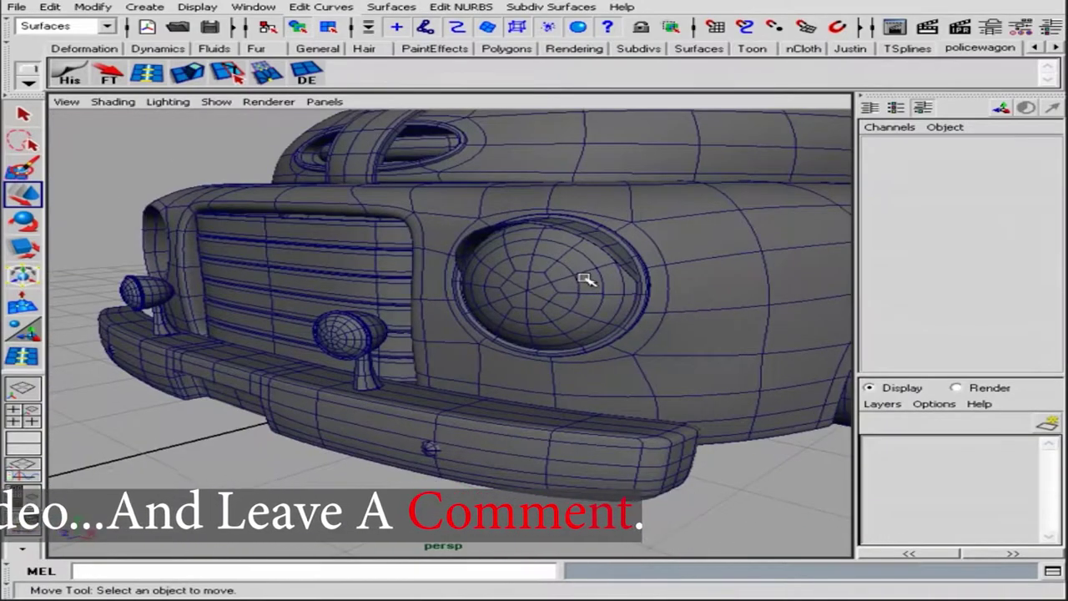
left_click_drag(584, 280, 534, 289, "alt")
mouse_move(534, 288)
right_mouse_down("alt")
mouse_move(477, 322)
mouse_move(560, 285)
right_mouse_up("alt")
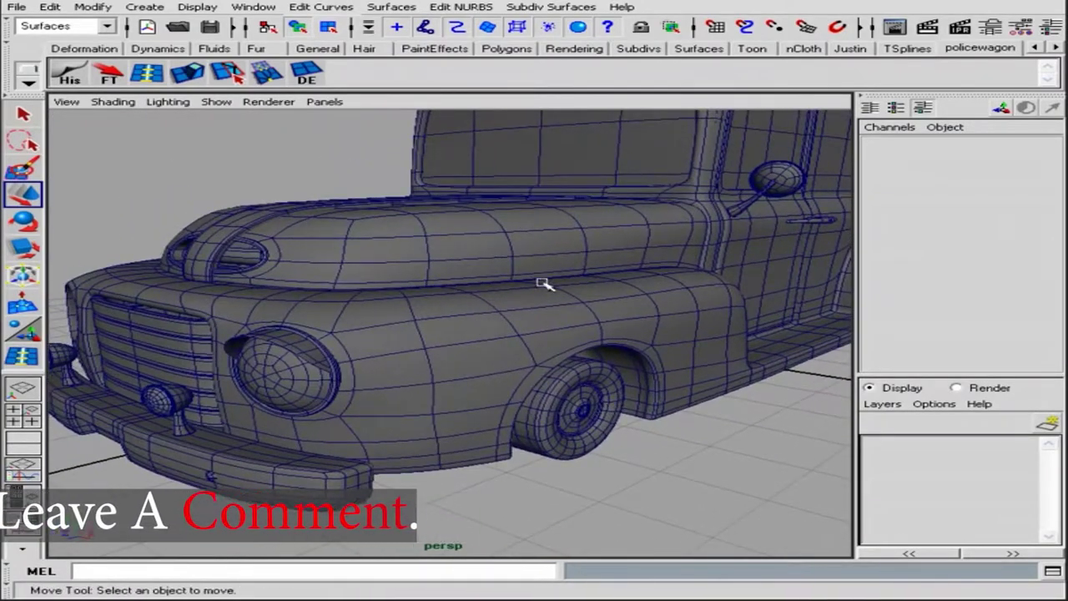
mouse_move(488, 272)
left_mouse_down("alt")
mouse_move(543, 375)
mouse_move(303, 409)
mouse_move(469, 386)
left_mouse_up("alt")
Step: Switch to plain shaded display, orbit to the wagon's side, and check the police wagon concept image
key("q")
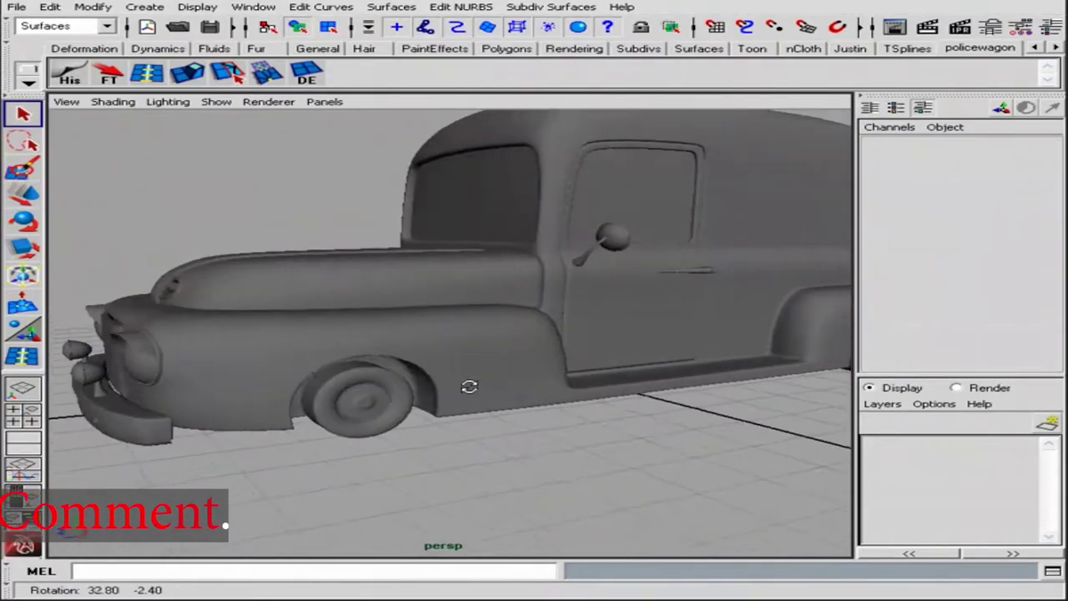
right_click_drag(470, 386, 453, 338, "alt")
mouse_move(453, 338)
left_mouse_down("alt")
mouse_move(398, 206)
mouse_move(513, 250)
mouse_move(473, 243)
mouse_move(649, 252)
mouse_move(600, 242)
left_mouse_up("alt")
left_click(144, 7)
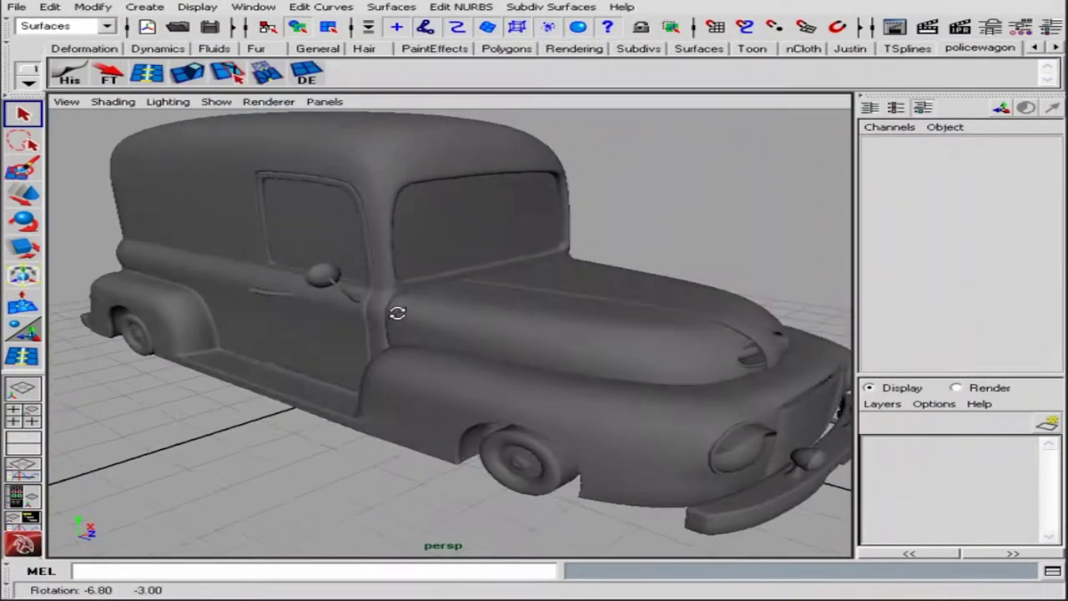
Step: Frame the new cylinder and set its X rotation to 90 degrees to lay it on its side
key("f")
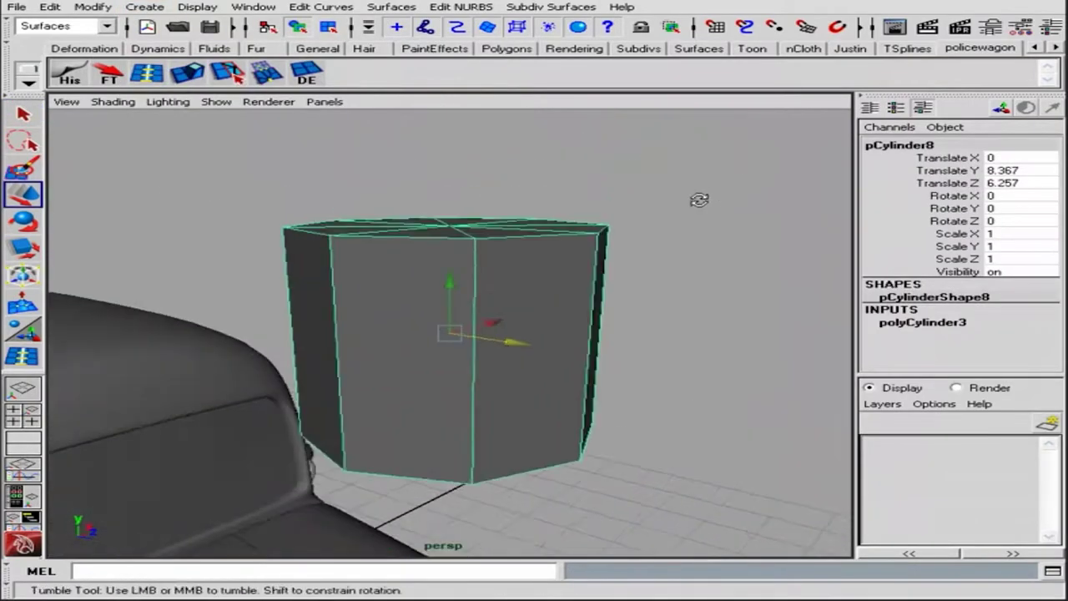
key("e")
left_click_drag(698, 198, 537, 392)
left_click(993, 195)
type("90")
key("Return")
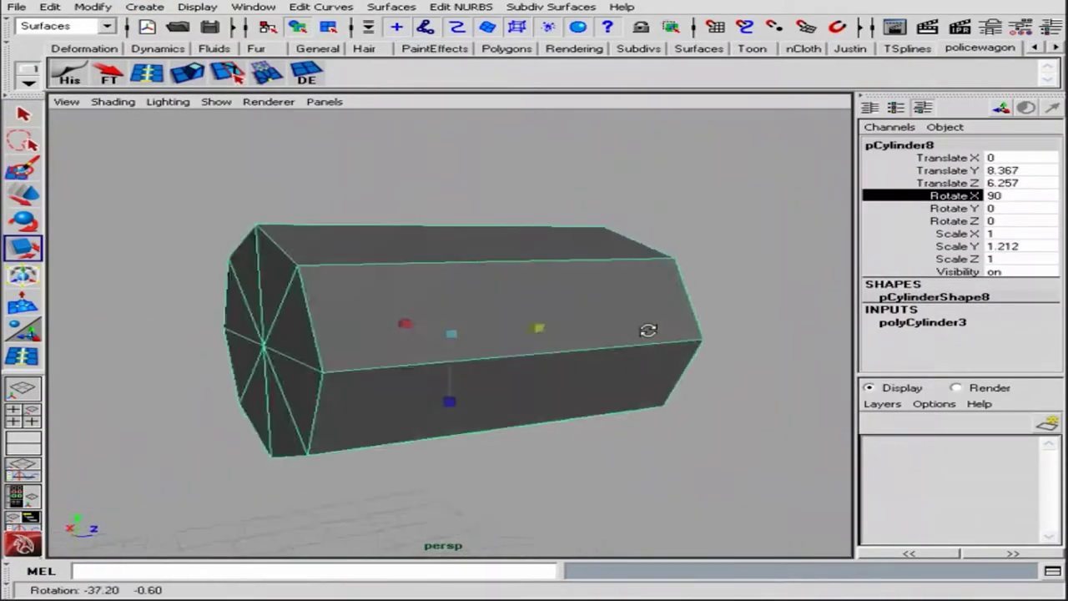
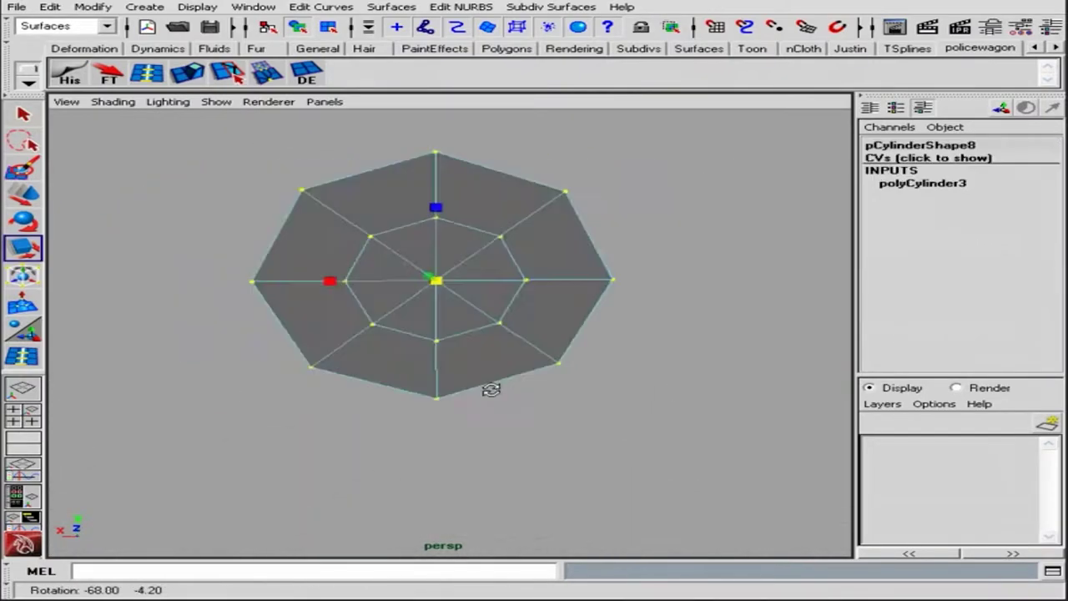
Step: Insert an edge loop near the light cylinder's flat back end
left_click_drag(210, 308, 518, 279, "alt")
mouse_move(381, 253)
right_mouse_down()
mouse_move(393, 283)
mouse_move(455, 294)
right_mouse_up()
left_click_drag(448, 262, 375, 281, "alt")
key("w")
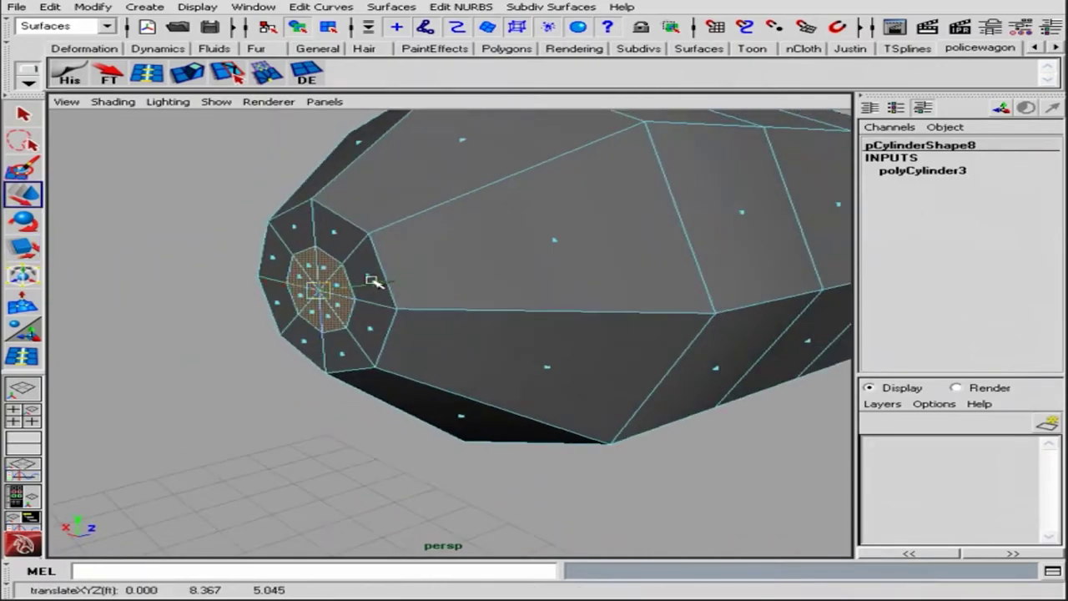
right_click_drag(374, 281, 501, 282, "alt")
left_click_drag(581, 263, 508, 250, "alt")
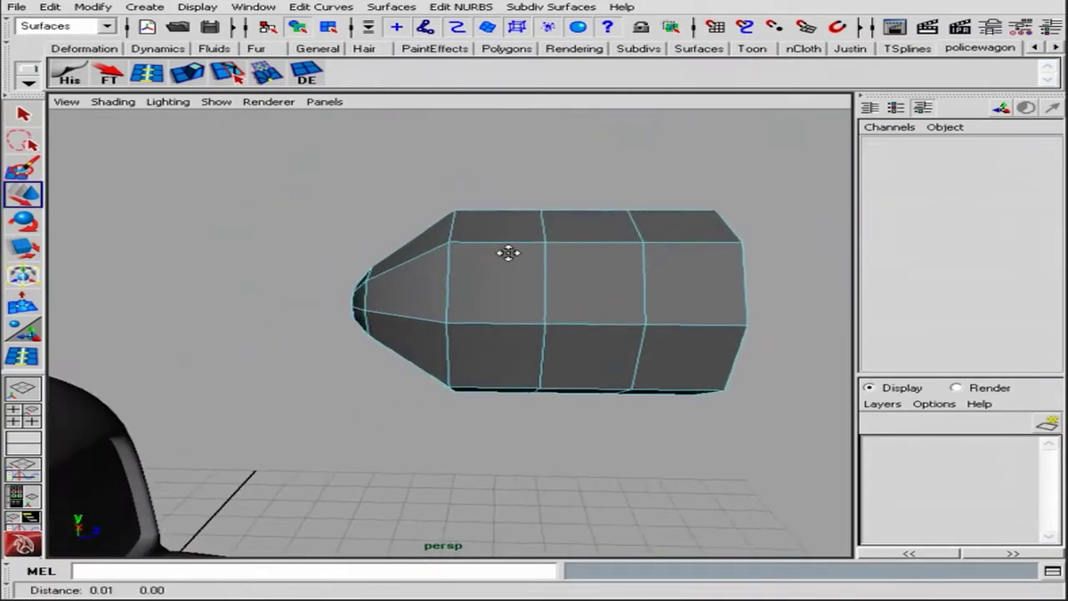
right_click_drag(508, 250, 517, 263, "alt")
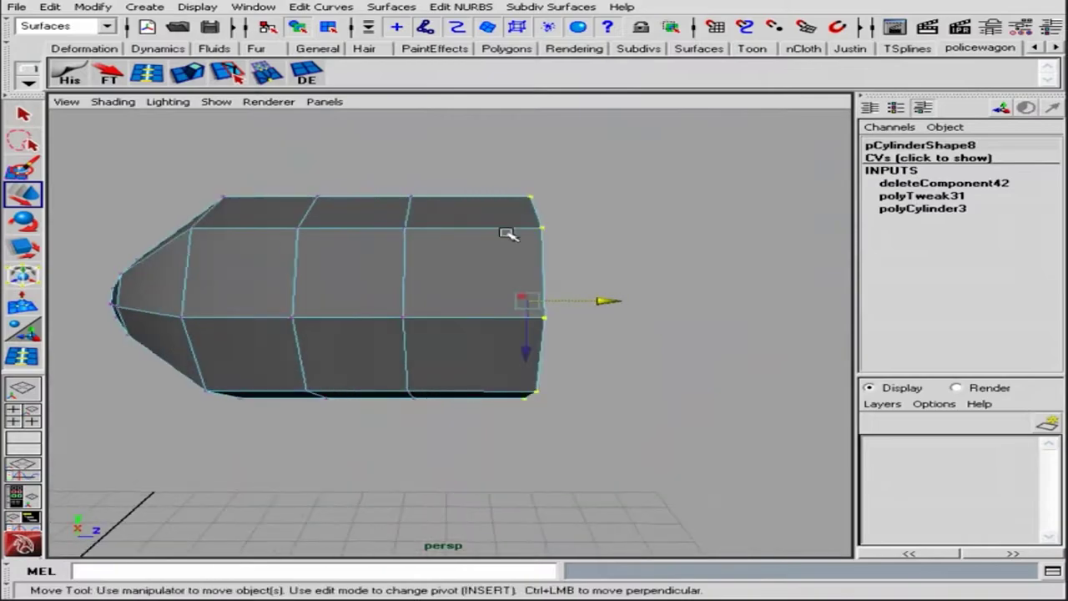
left_click_drag(464, 408, 495, 301, "alt")
mouse_move(495, 300)
right_mouse_down("alt")
mouse_move(534, 205)
mouse_move(569, 257)
right_mouse_up("alt")
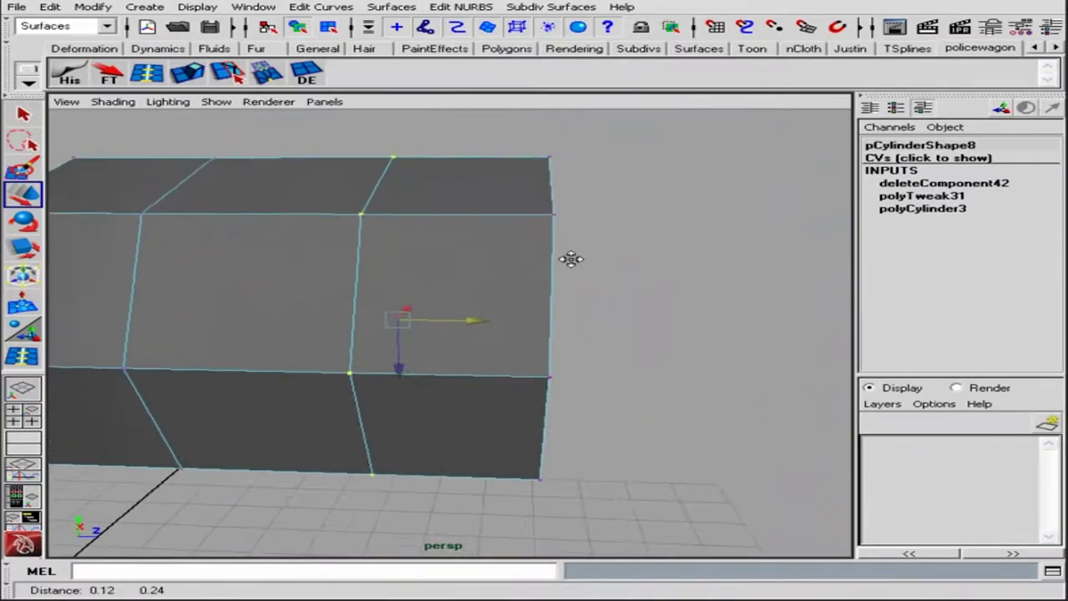
key("y")
mouse_move(570, 258)
left_mouse_down("alt")
mouse_move(358, 195)
mouse_move(541, 205)
left_mouse_up("alt")
left_click(541, 206)
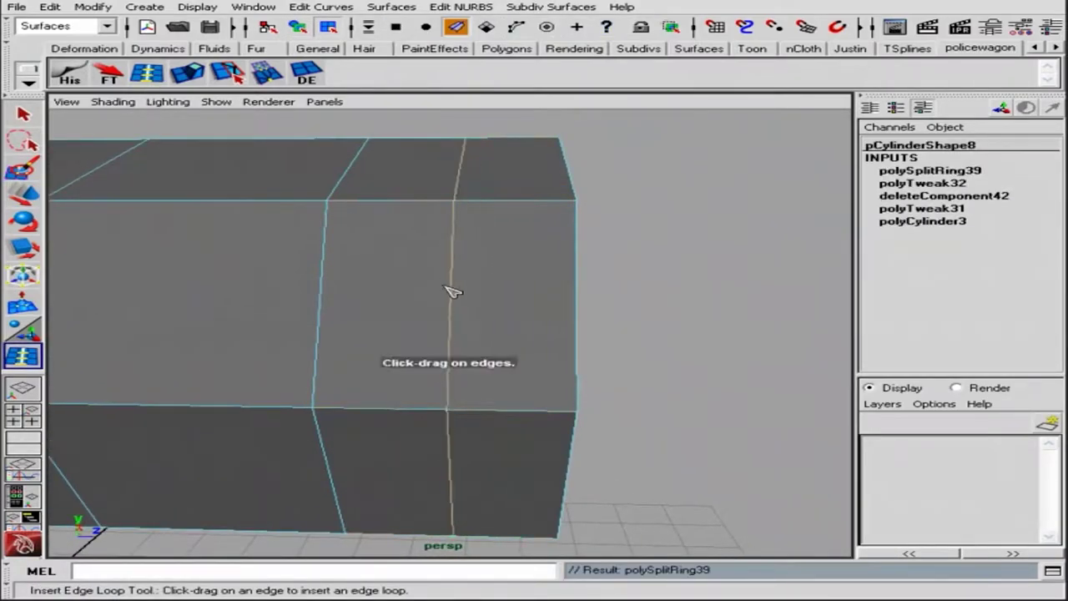
Step: Duplicate the new loop with Edit Mesh > Duplicate Edge Loop Tool to form a groove
left_click(62, 26)
left_click(50, 41)
left_click(407, 7)
left_click(438, 136)
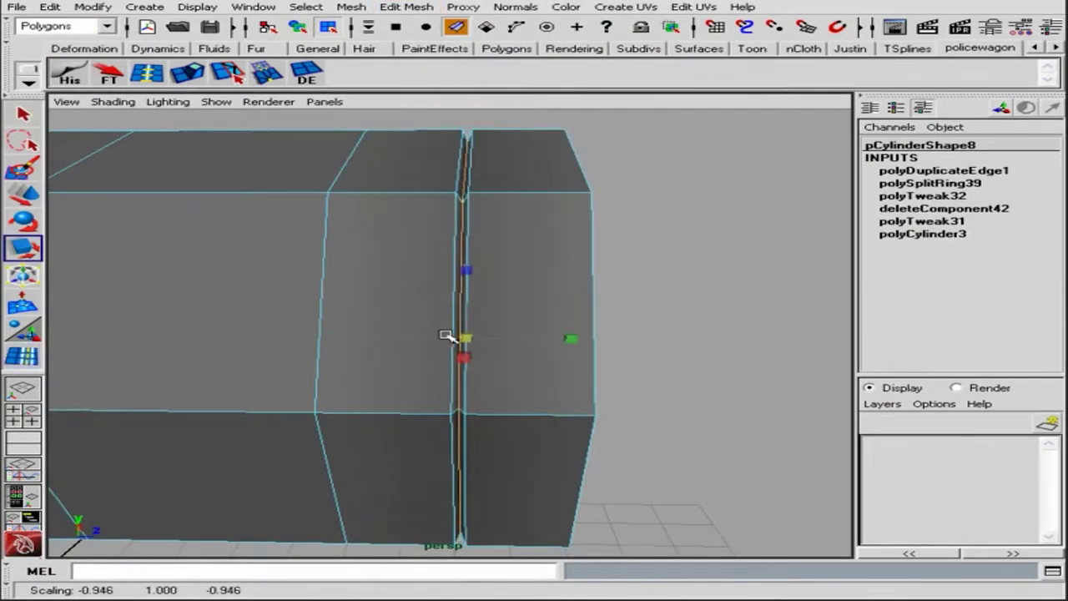
Step: Check the groove in smoothed preview, then return to the unsmoothed cage
left_click_drag(447, 336, 442, 339, "alt")
key("F8")
left_click(674, 239)
key("3")
left_click_drag(674, 238, 564, 254, "alt")
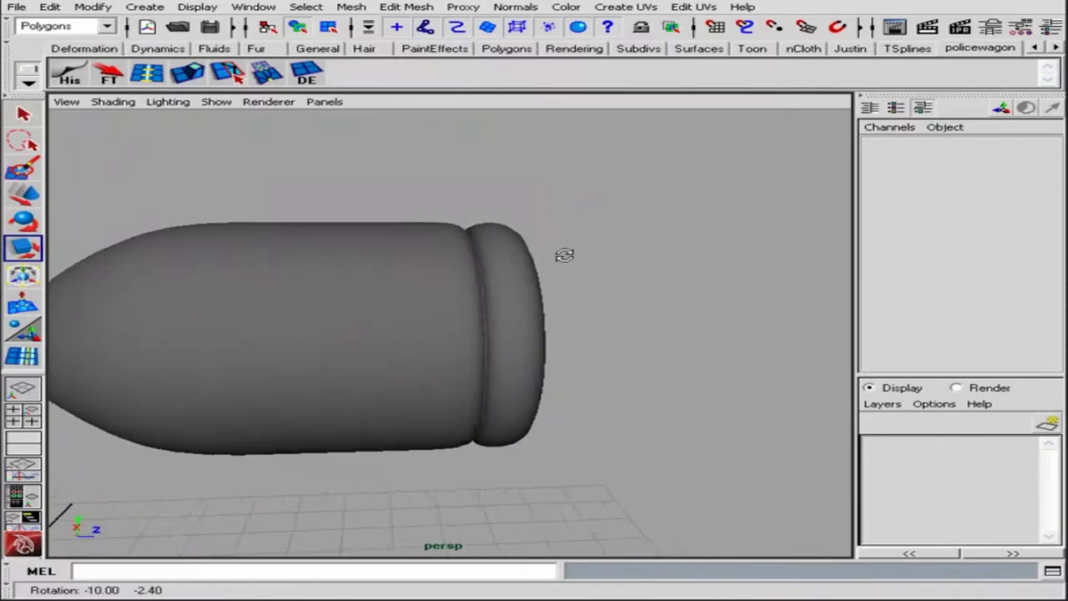
left_click(512, 233)
key("1")
Step: Add two supporting edge loops beside the groove and check the smoothed result
left_click(499, 242)
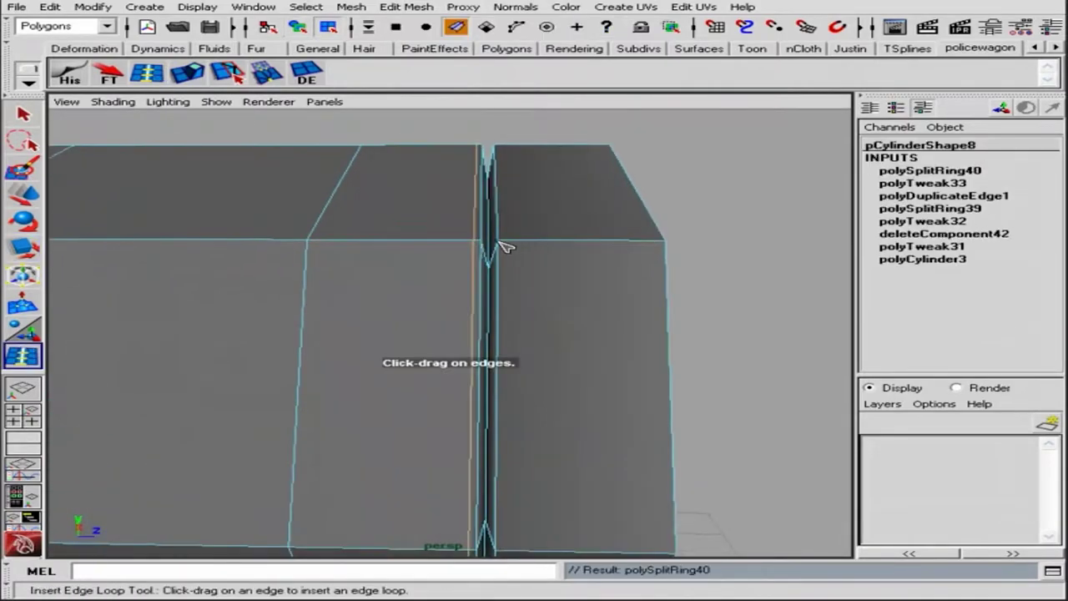
left_click(503, 247)
key("q")
key("3")
left_click_drag(503, 247, 677, 284, "alt")
right_click_drag(676, 283, 440, 241, "alt")
left_click(488, 253)
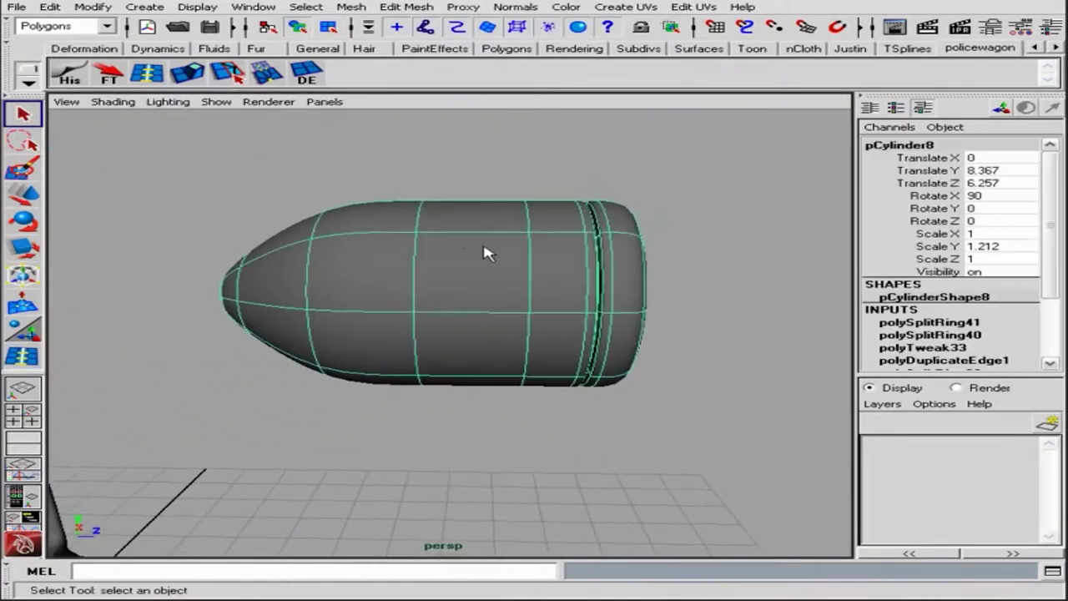
key("1")
Step: Scale the nose vertices to round the light into a bullet tip
left_click_drag(488, 253, 393, 243, "alt")
key("F8")
left_click_drag(275, 226, 323, 333)
key("r")
key("F8")
key("3")
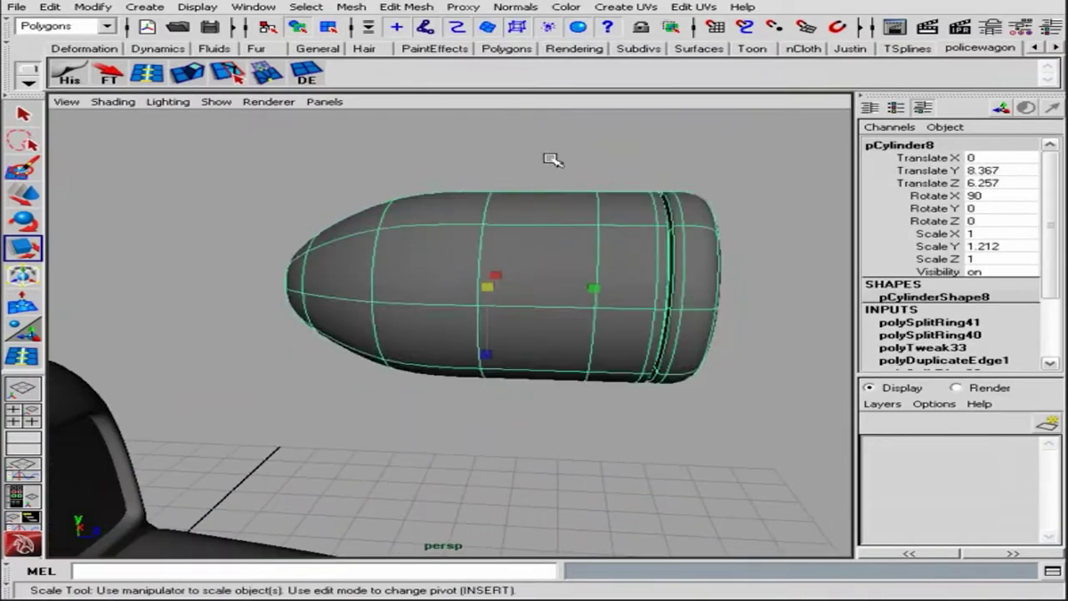
left_click_drag(548, 159, 699, 224, "alt")
right_click_drag(699, 224, 455, 242, "alt")
key("1")
key("F8")
key("w")
left_click_drag(268, 240, 484, 370, "alt")
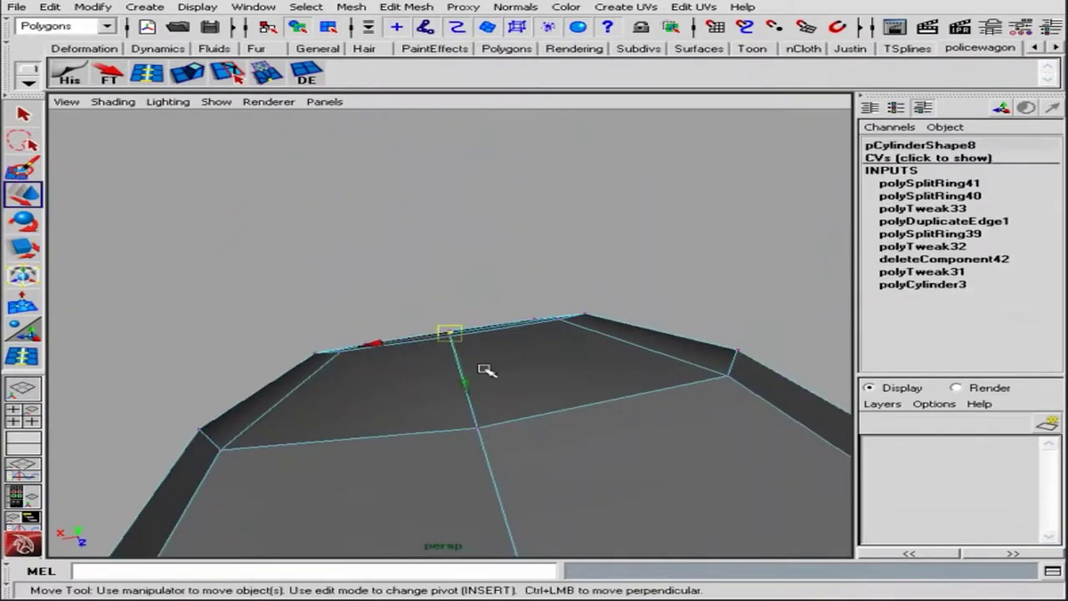
key("F8")
key("3")
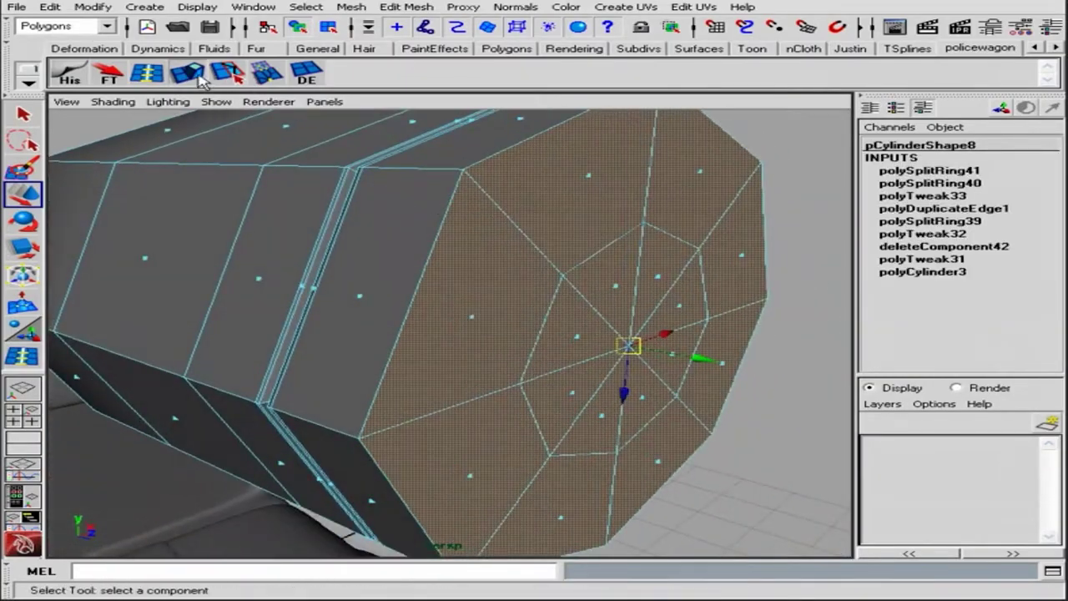
Step: Extrude the back cap face, scale it into a rim, then extrude and push it inward
left_click(199, 75)
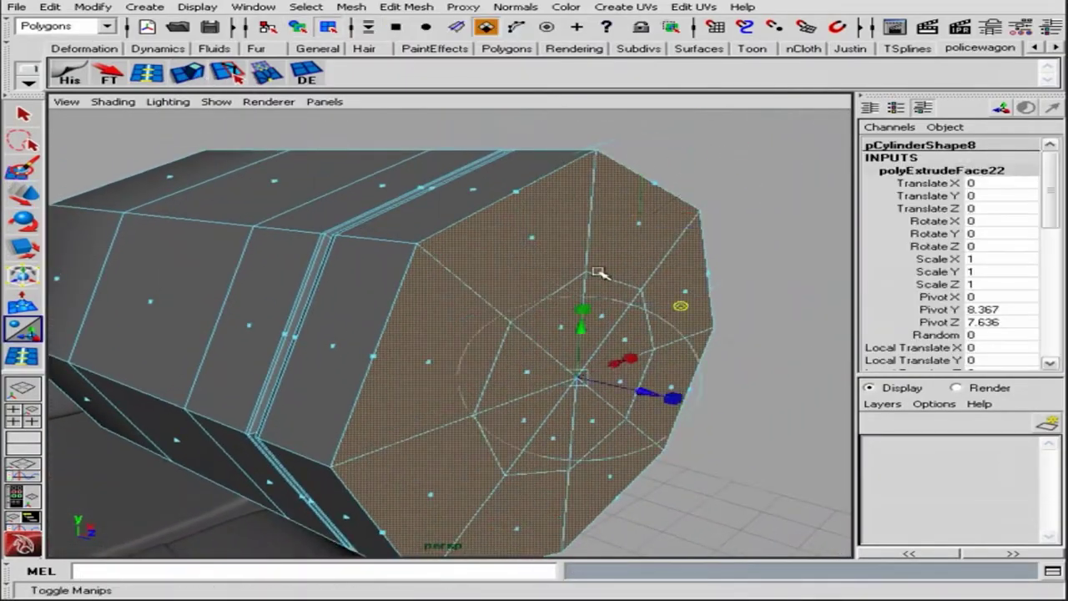
left_click_drag(574, 381, 567, 392)
left_click_drag(393, 267, 665, 328, "alt")
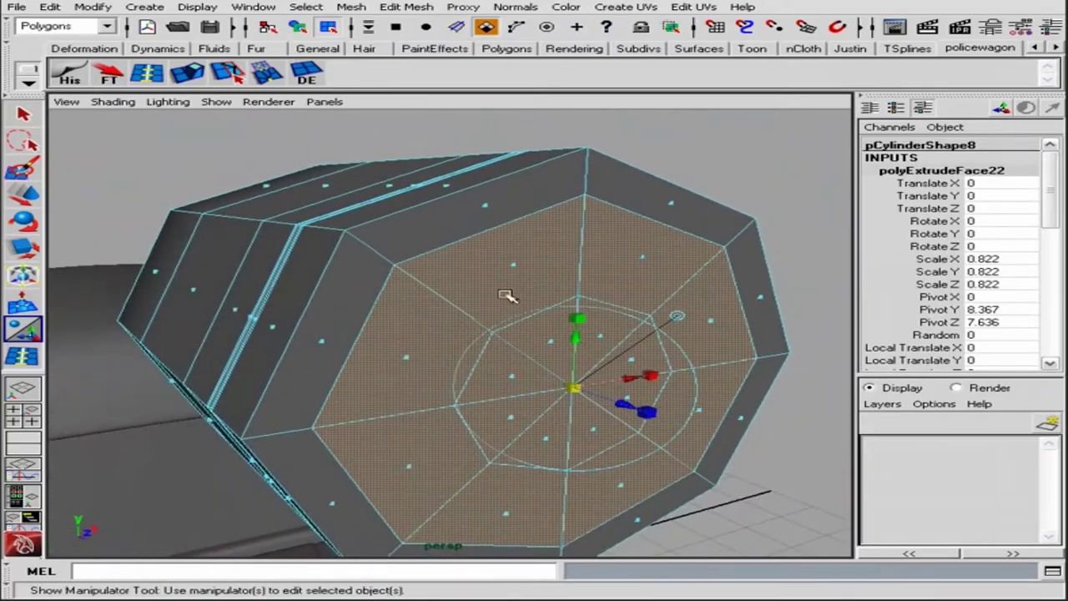
key("g")
left_click_drag(663, 253, 618, 351, "alt")
left_click_drag(622, 371, 594, 382)
left_click_drag(594, 383, 510, 367, "alt")
mouse_move(572, 281)
left_mouse_down("alt")
mouse_move(671, 386)
mouse_move(417, 142)
mouse_move(477, 309)
mouse_move(603, 317)
mouse_move(626, 238)
left_mouse_up("alt")
Step: Separate the recessed lens face into its own piece and centre its pivot
left_click(350, 7)
left_click(370, 42)
left_click(477, 310)
left_click(93, 7)
left_click(95, 222)
key("r")
mouse_move(626, 238)
left_mouse_down()
mouse_move(378, 415)
mouse_move(381, 357)
mouse_move(429, 393)
mouse_move(464, 317)
mouse_move(444, 315)
left_mouse_up()
key("w")
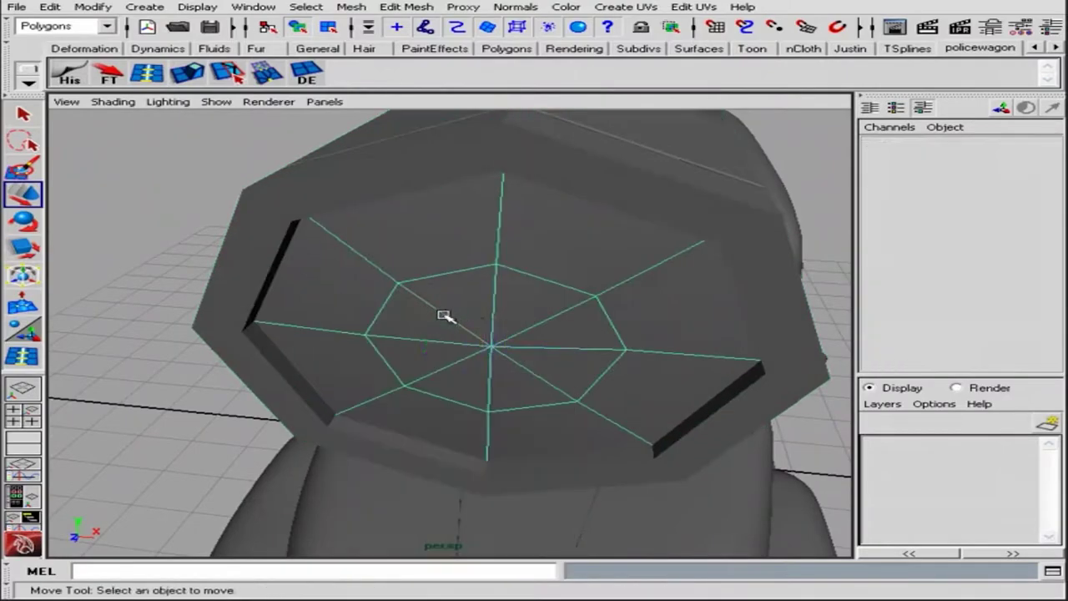
Step: Insert edge loops along the outer and inner rim of the light body
left_click_drag(462, 369, 615, 291, "alt")
left_click(439, 162)
left_click_drag(439, 162, 543, 252, "alt")
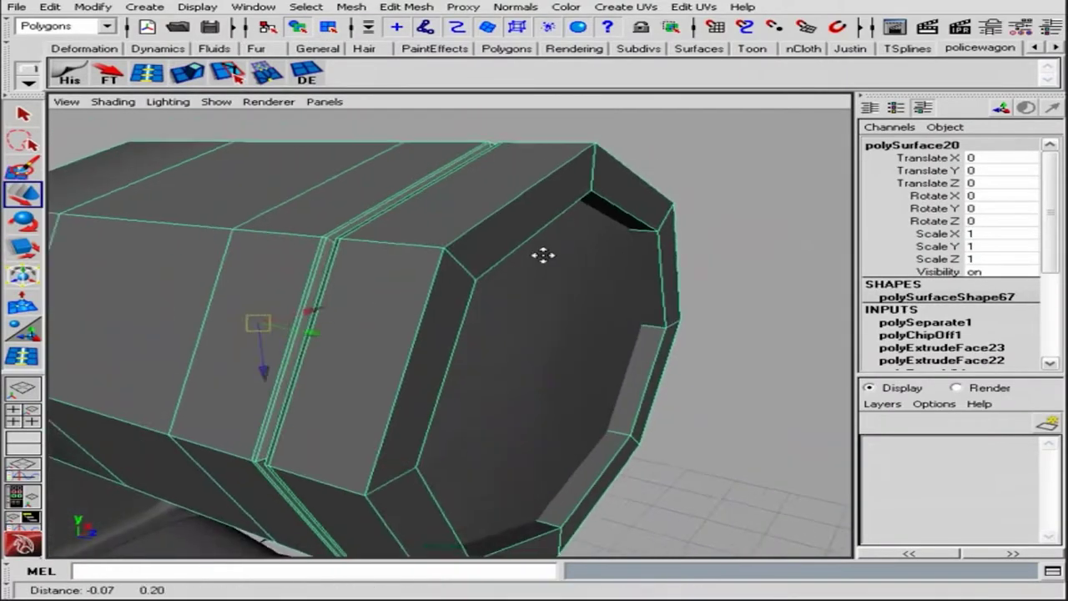
middle_click_drag(543, 253, 541, 248, "alt")
left_click_drag(540, 248, 614, 301, "alt")
key("3")
key("y")
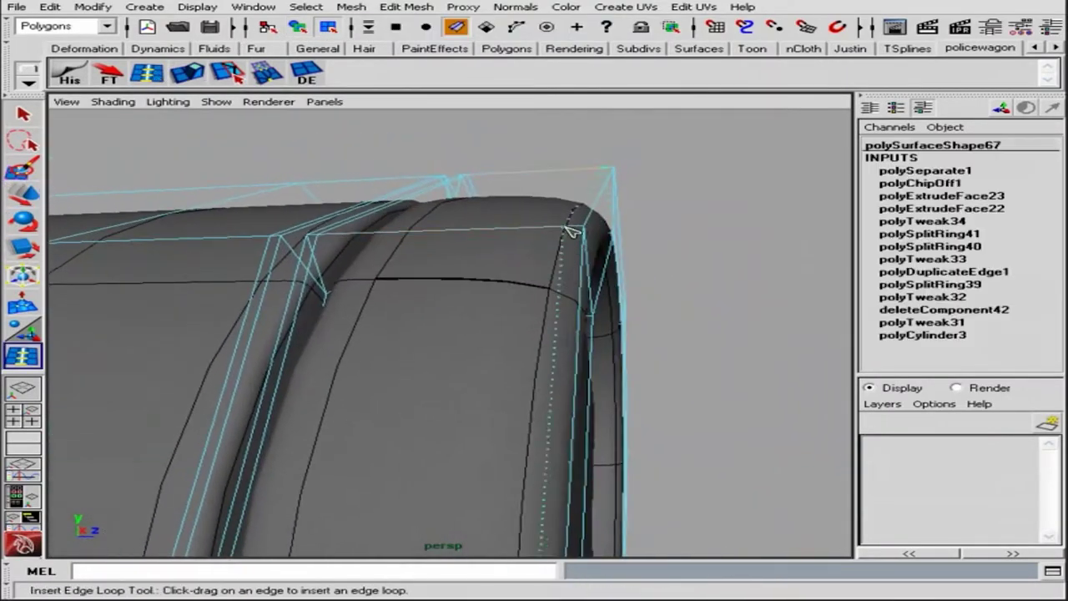
left_click(467, 232)
left_click_drag(467, 232, 503, 262, "alt")
left_click(326, 291)
left_click_drag(326, 291, 136, 136, "alt")
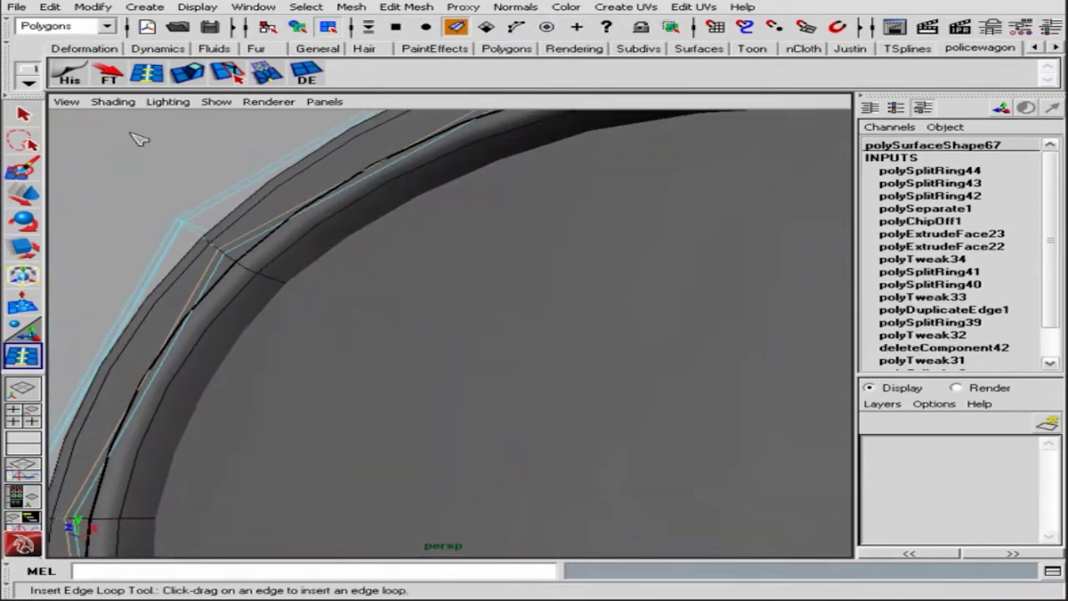
Step: Review the finished light in wireframe, then smooth shaded from a wider view
key("4")
left_click(112, 101)
left_click(133, 143)
left_click_drag(381, 269, 543, 270, "alt")
left_click(503, 159)
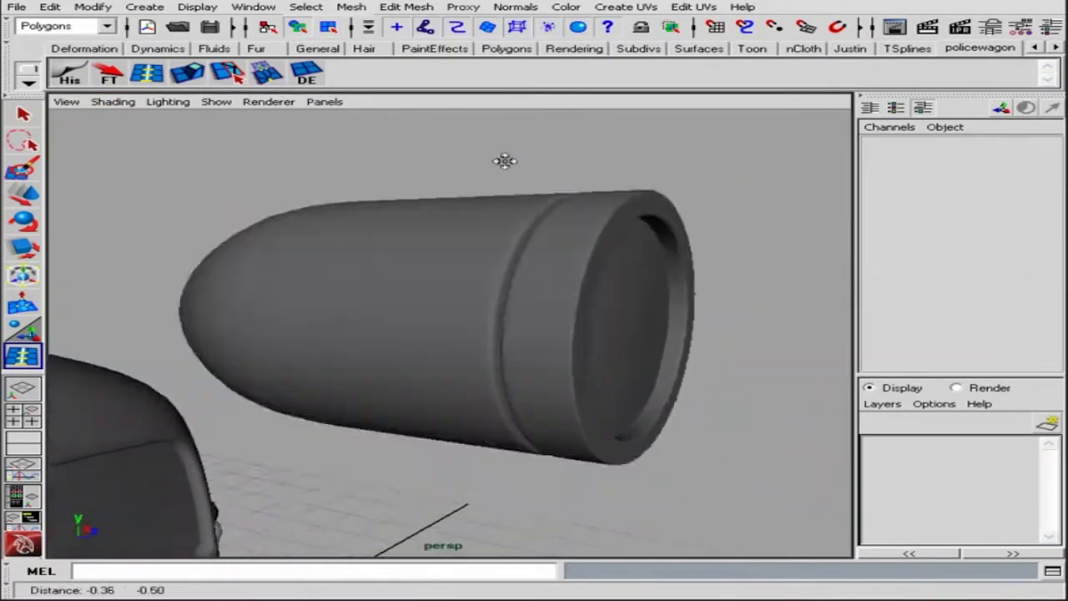
right_click_drag(503, 159, 166, 129, "alt")
left_click_drag(474, 162, 317, 91, "alt")
left_click(155, 9)
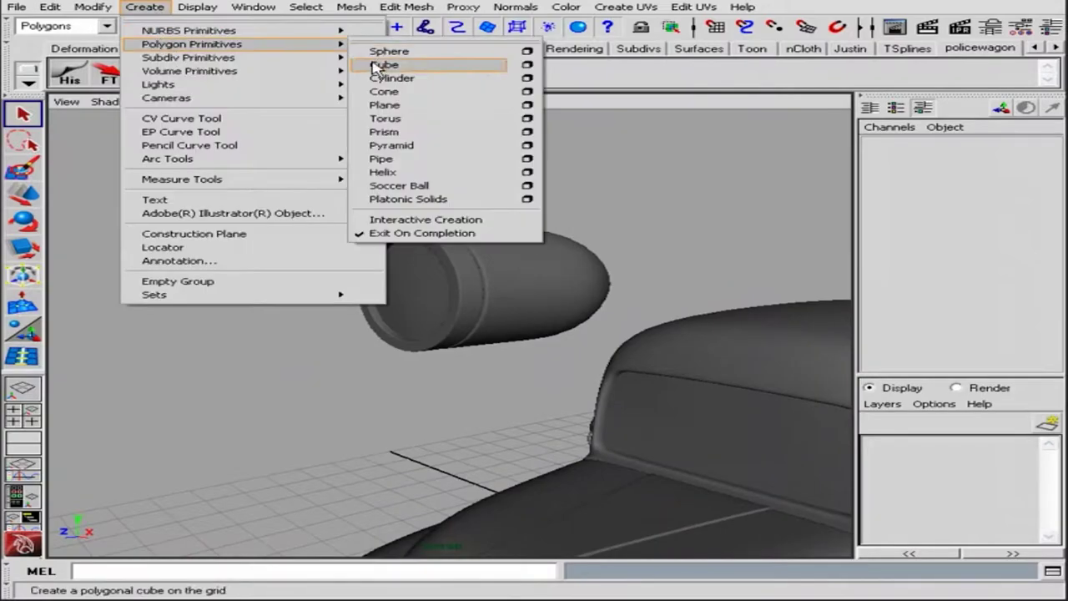
Step: Create a polygon cube and taper its top faces narrower to form the stand
left_click(377, 65)
key("w")
key("f")
right_click_drag(518, 312, 517, 348)
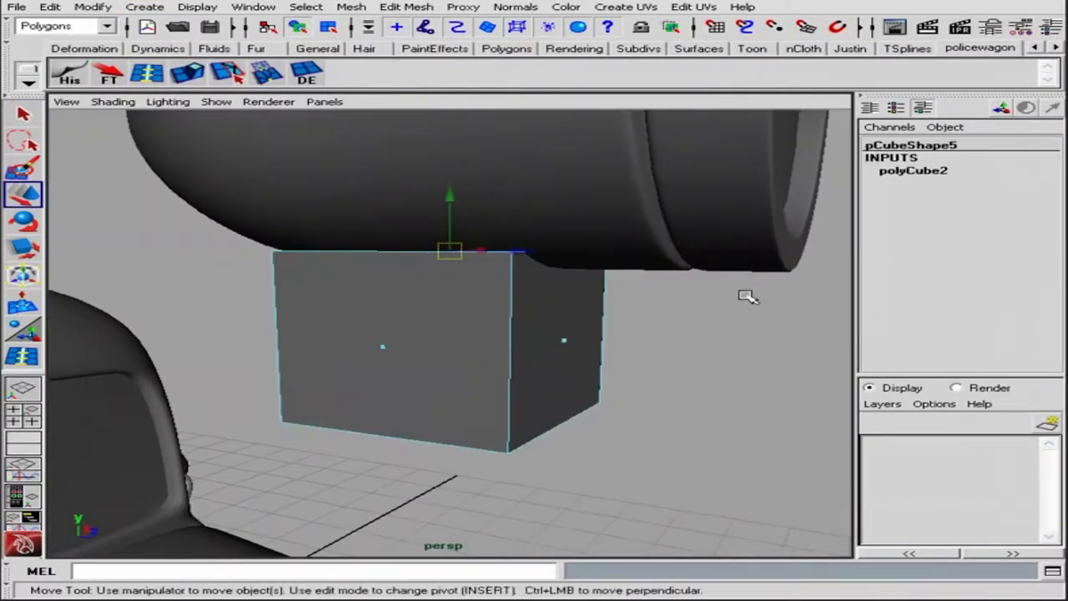
mouse_move(746, 296)
left_mouse_down("alt")
mouse_move(577, 412)
mouse_move(384, 349)
mouse_move(384, 293)
left_mouse_up("alt")
key("r")
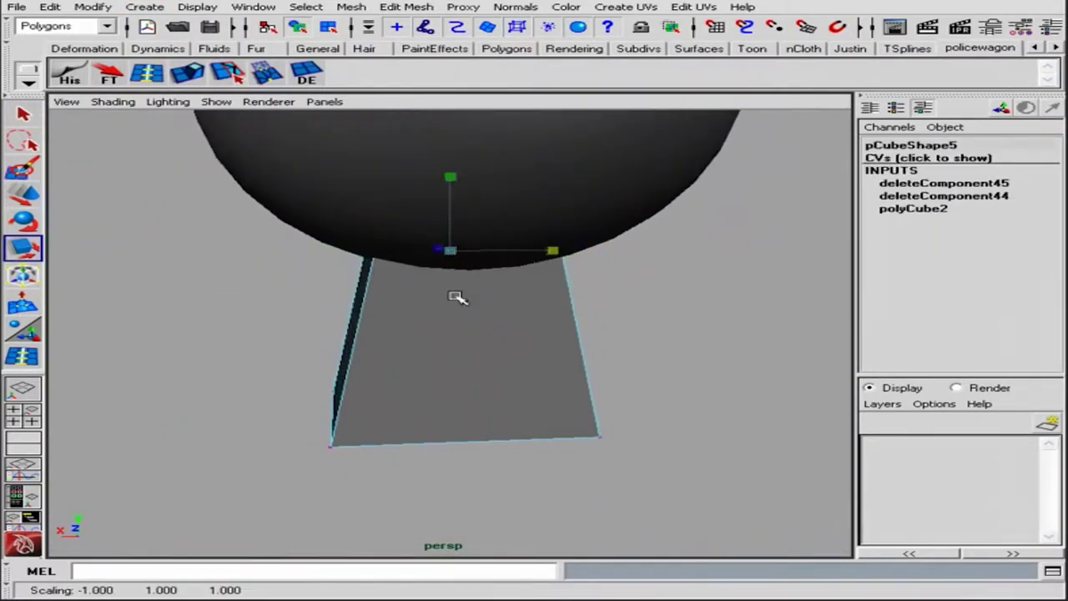
left_click_drag(458, 298, 584, 288, "alt")
right_click_drag(584, 288, 594, 287, "shift")
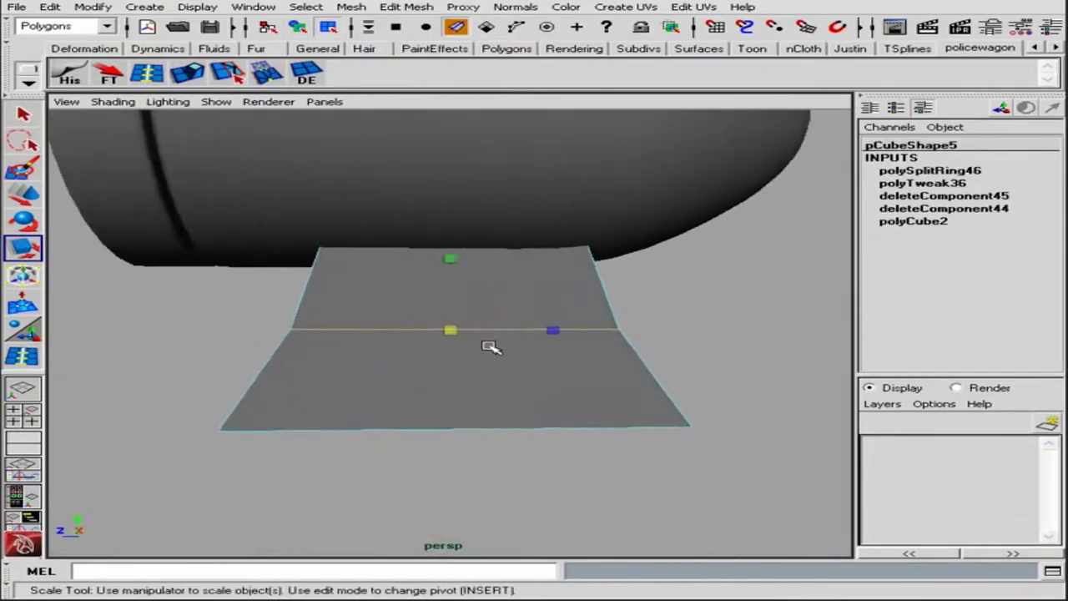
mouse_move(489, 347)
left_mouse_down("alt")
mouse_move(372, 298)
mouse_move(436, 336)
left_mouse_up("alt")
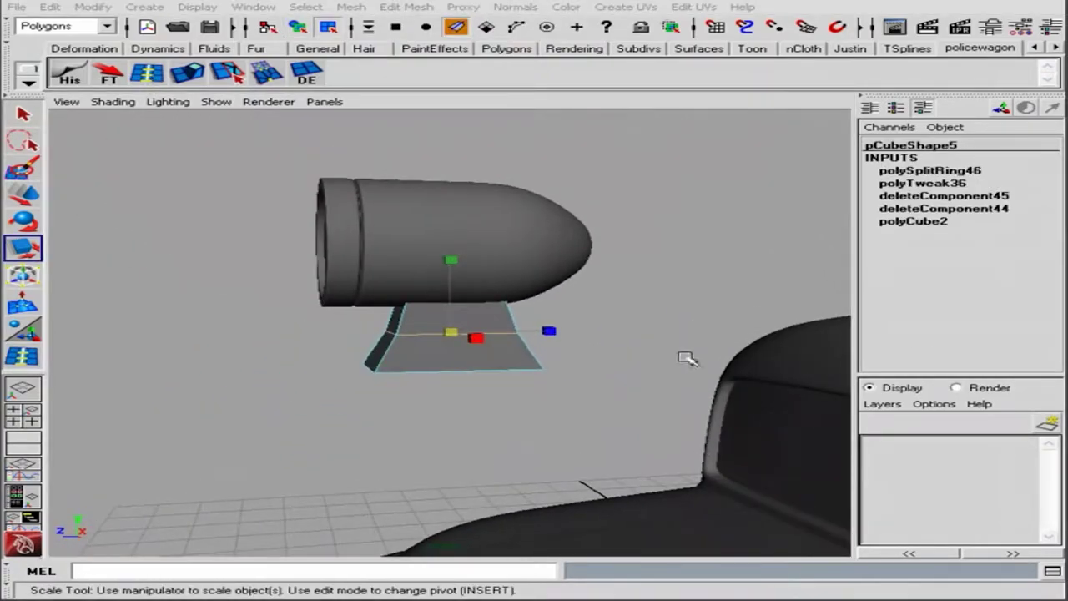
Step: Move a bottom corner of the stand outward to flare the base
left_click_drag(686, 359, 584, 350, "alt")
key("w")
left_click(365, 367)
right_click_drag(493, 369, 732, 362, "alt")
key("F8")
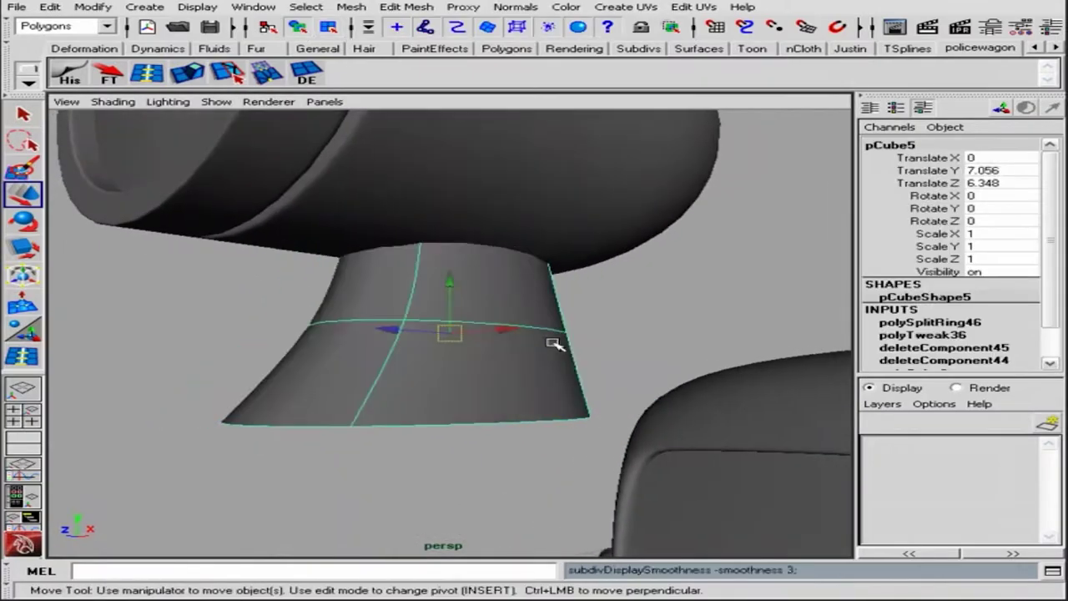
mouse_move(553, 341)
left_mouse_down("alt")
mouse_move(443, 375)
mouse_move(480, 344)
mouse_move(429, 322)
mouse_move(467, 311)
left_mouse_up("alt")
Step: Duplicate two vertical edge loops on the stand
left_click(350, 7)
left_click(444, 309)
mouse_move(467, 311)
left_mouse_down("alt")
mouse_move(539, 312)
mouse_move(536, 275)
left_mouse_up("alt")
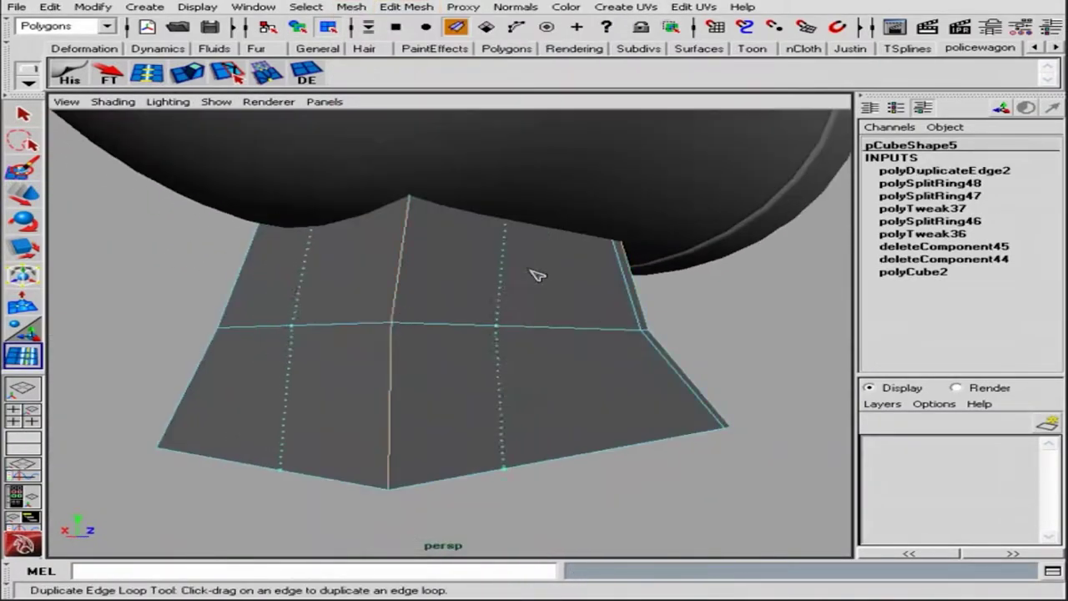
left_click_drag(448, 311, 615, 262, "alt")
right_click_drag(615, 262, 143, 298, "alt")
Step: Extrude the stand's bottom edges into a lip around the base
key("q")
key("F8")
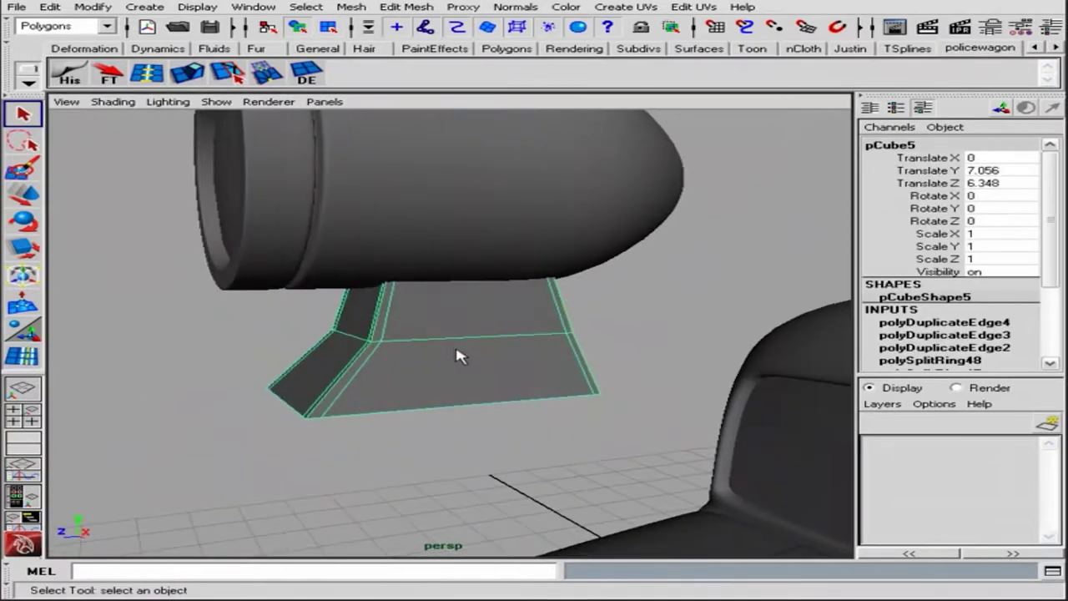
mouse_move(458, 353)
right_mouse_down("alt")
mouse_move(563, 371)
mouse_move(567, 329)
right_mouse_up("alt")
mouse_move(286, 315)
left_mouse_down()
mouse_move(431, 434)
mouse_move(737, 350)
mouse_move(488, 292)
mouse_move(450, 342)
mouse_move(162, 114)
mouse_move(217, 434)
left_mouse_up()
Step: Scale the extruded lip slightly inward, add an edge loop, and preview the stand smoothed
right_click_drag(217, 434, 194, 462, "shift")
left_click(194, 462)
key("q")
key("3")
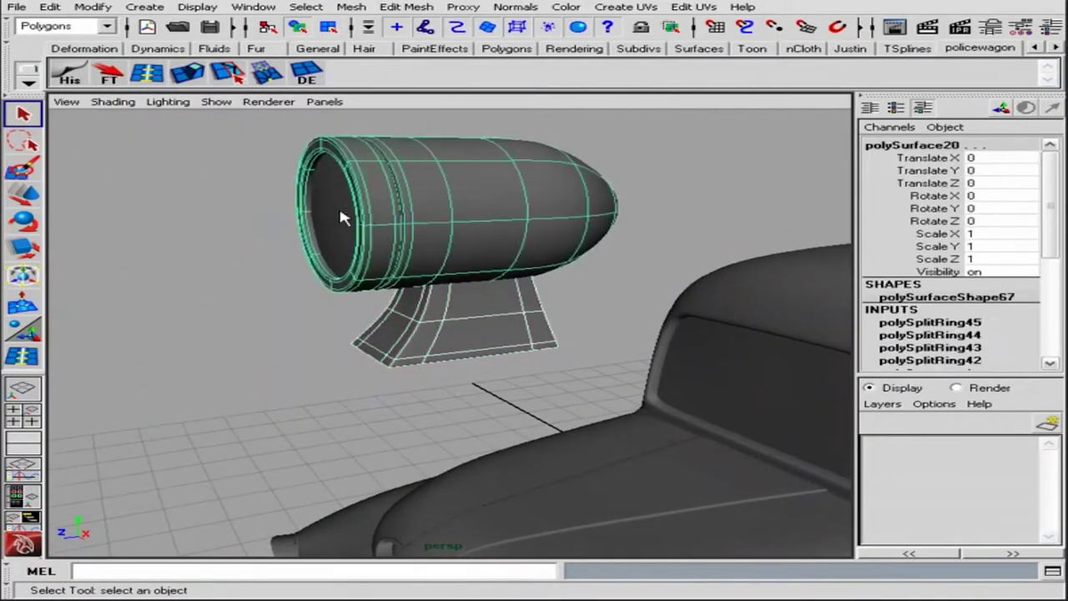
Step: Group the light and stand together and centre the group's pivot
left_click_drag(612, 328, 584, 317, "alt")
key("w")
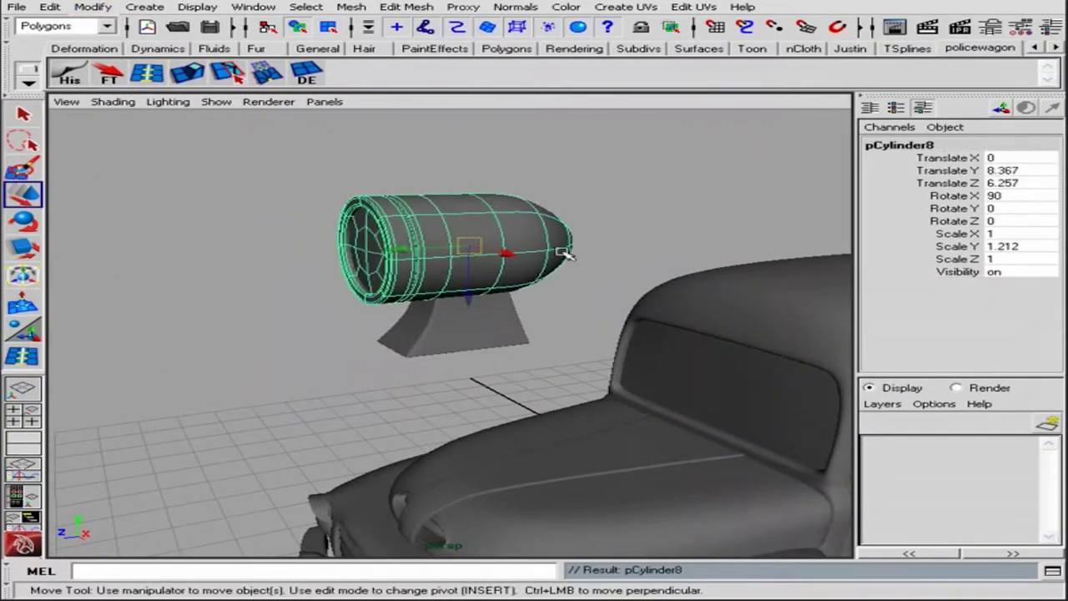
key("ctrl+g")
left_click(91, 7)
left_click(143, 160)
Step: Lower the light group onto the police wagon and settle its base on the body
left_click_drag(470, 241, 471, 284)
mouse_move(471, 283)
left_mouse_down("alt")
mouse_move(495, 336)
mouse_move(625, 377)
mouse_move(544, 317)
left_mouse_up("alt")
key("f")
left_click_drag(348, 308, 560, 341)
right_click_drag(560, 341, 250, 309, "alt")
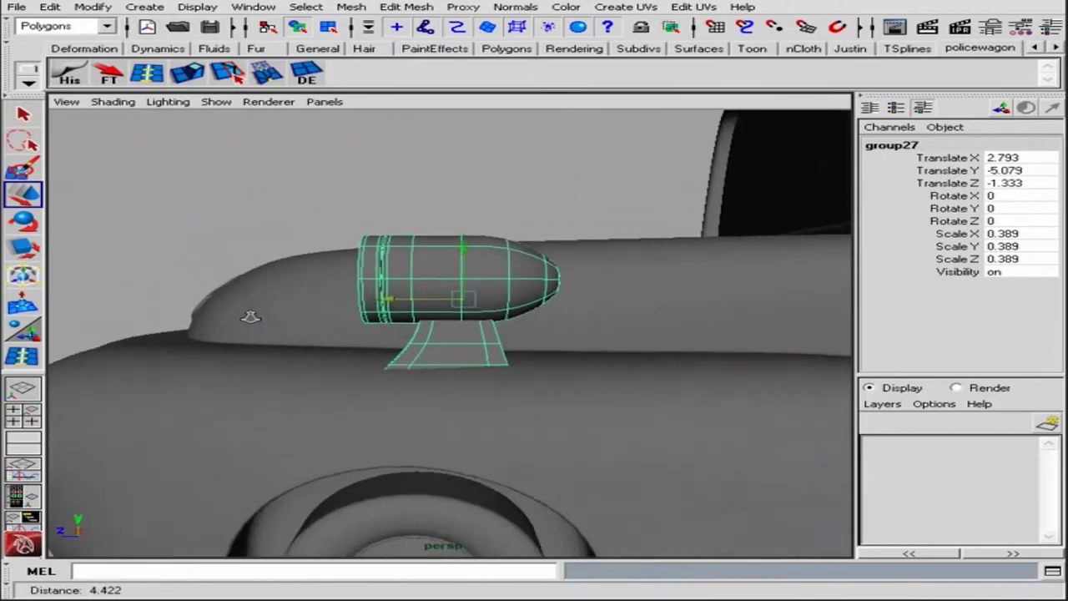
mouse_move(250, 309)
left_mouse_down("alt")
mouse_move(507, 303)
mouse_move(535, 276)
mouse_move(376, 315)
left_mouse_up("alt")
right_click_drag(376, 314, 591, 381, "alt")
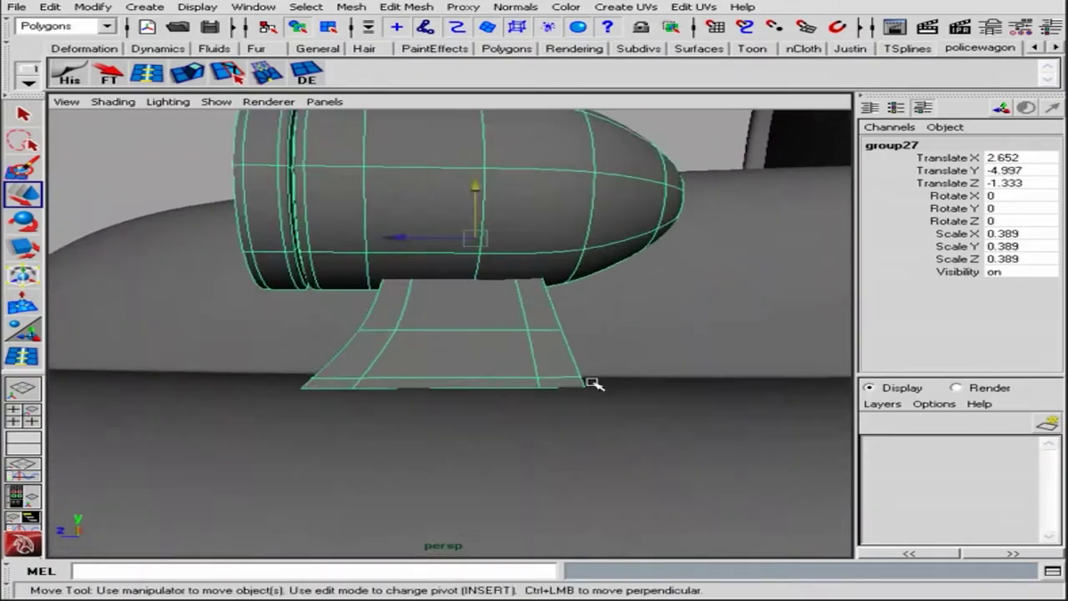
key("e")
mouse_move(591, 381)
left_mouse_down("alt")
mouse_move(448, 228)
mouse_move(483, 324)
left_mouse_up("alt")
Step: Pull the stand's corner points outward to follow the curved body
right_click_drag(482, 324, 735, 355, "alt")
left_click_drag(734, 356, 242, 384, "alt")
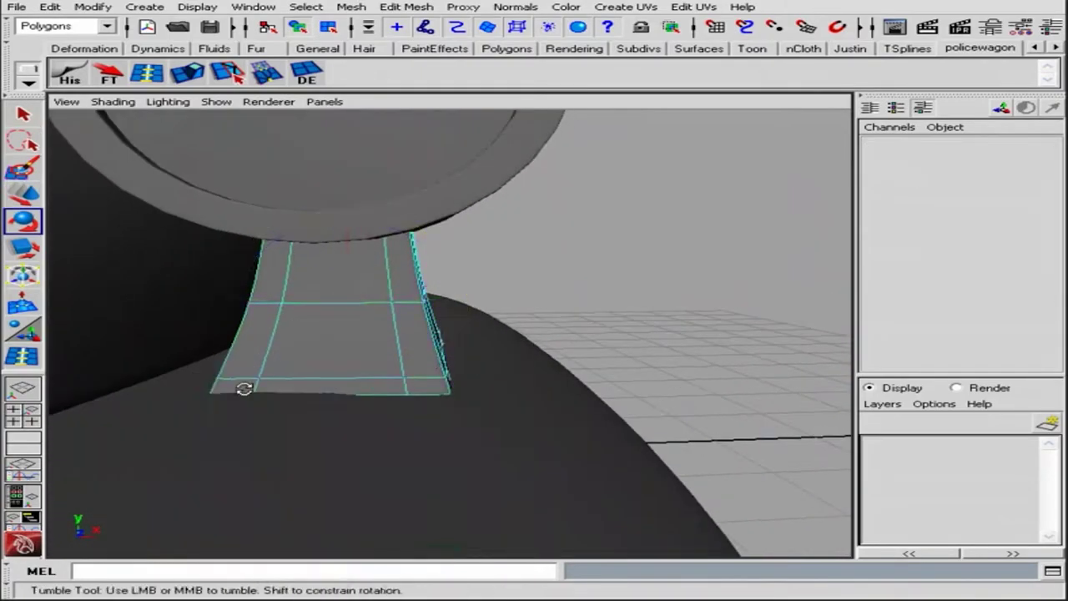
key("w")
left_click(223, 374)
mouse_move(436, 314)
left_mouse_down()
mouse_move(436, 389)
mouse_move(465, 364)
left_mouse_up()
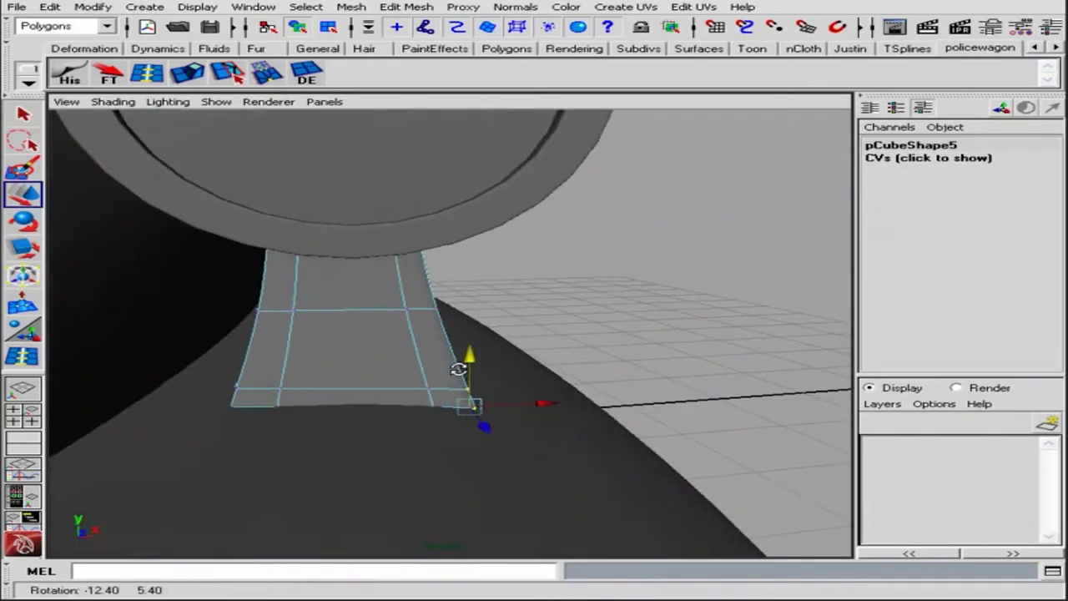
left_click(241, 358)
Step: Zoom out to frame the whole truck with the mounted light
mouse_move(241, 358)
left_mouse_down("alt")
mouse_move(103, 364)
mouse_move(484, 431)
mouse_move(612, 386)
left_mouse_up("alt")
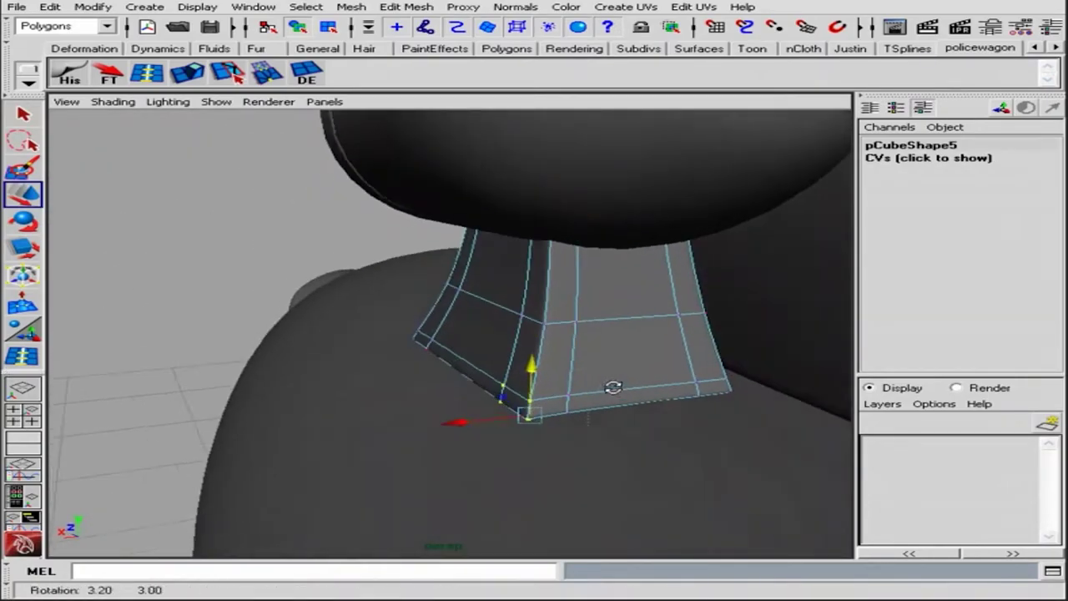
mouse_move(529, 368)
left_mouse_down()
mouse_move(634, 423)
mouse_move(572, 400)
left_mouse_up()
right_click_drag(573, 400, 468, 334, "alt")
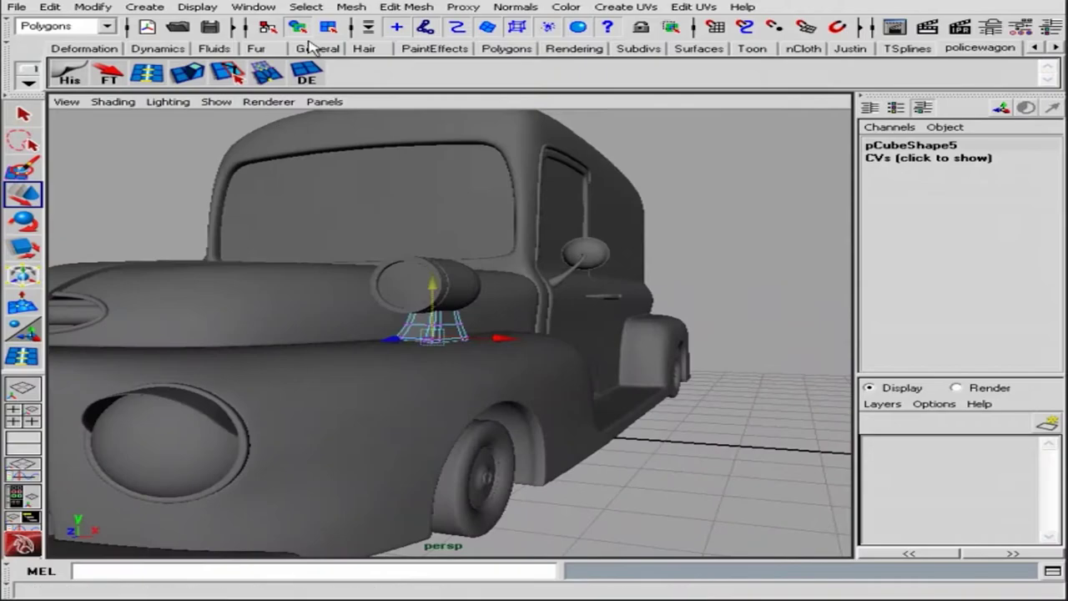
left_click(467, 333)
left_click_drag(467, 334, 638, 323, "alt")
right_click_drag(638, 324, 591, 365, "alt")
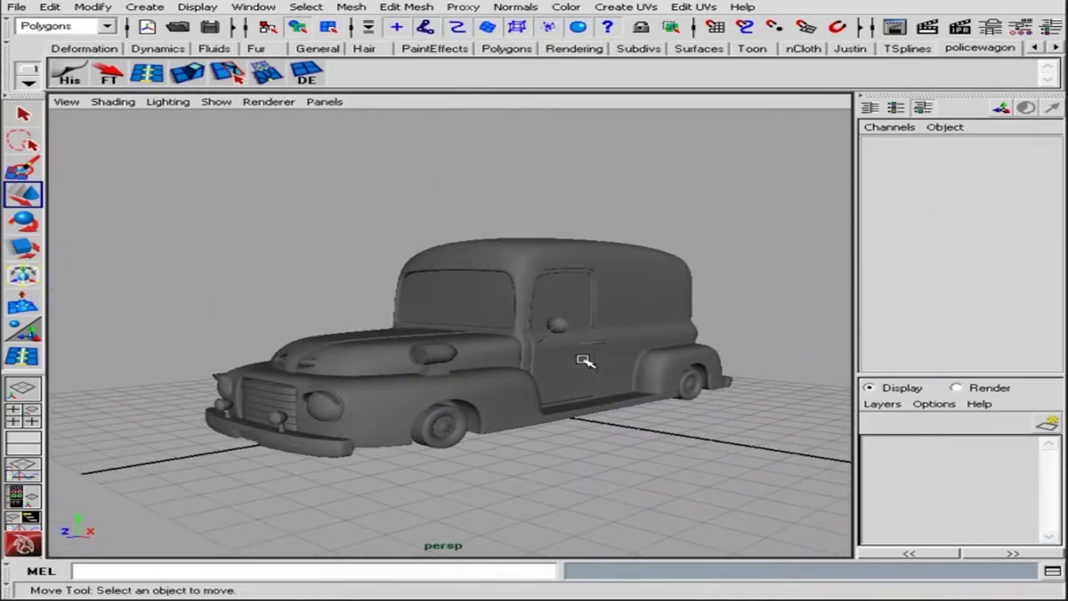
Step: Compare the truck with the police wagon reference photo from a side view and a higher view
left_click_drag(584, 360, 534, 361, "alt")
key("alt+Tab")
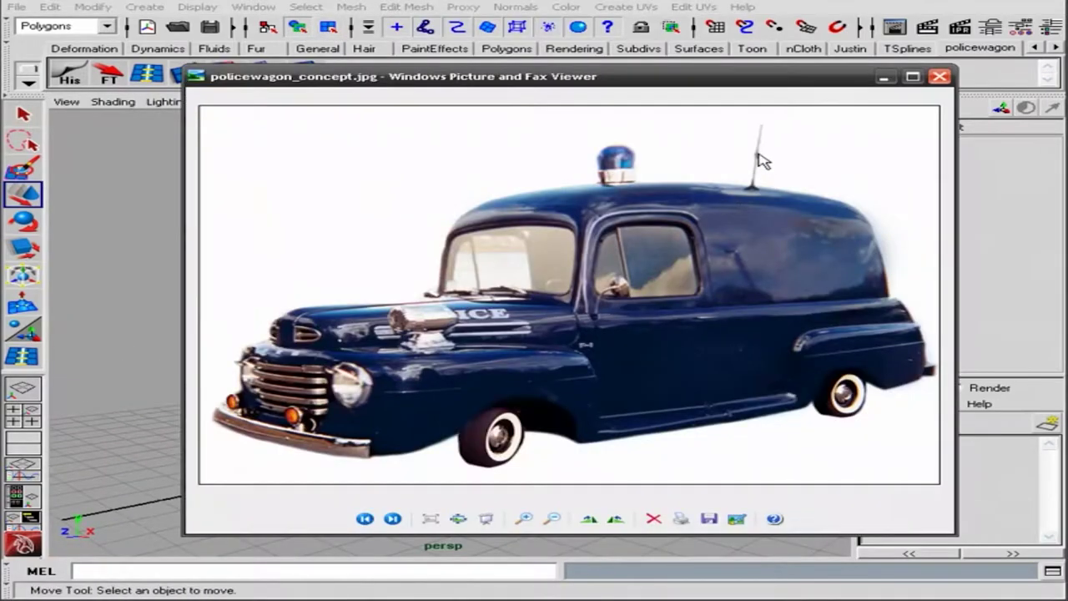
left_click(883, 77)
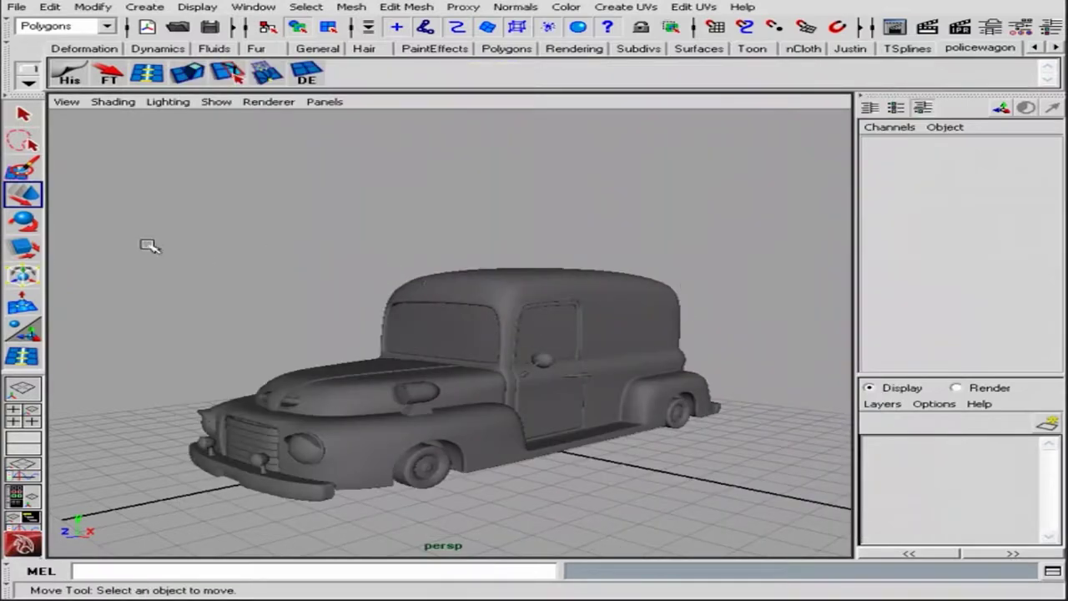
key("q")
left_click_drag(500, 351, 484, 317, "alt")
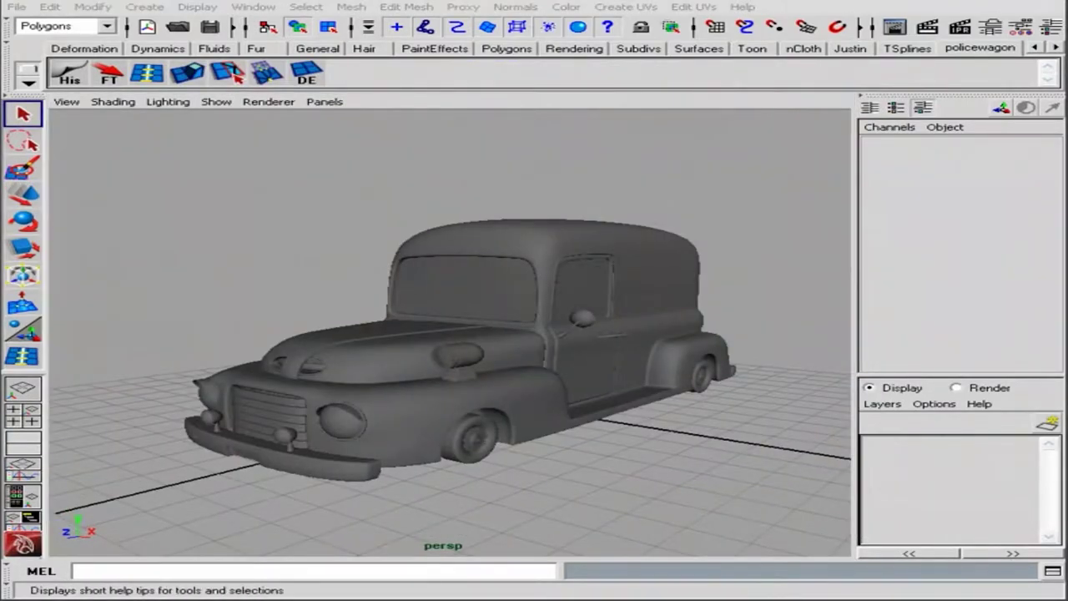
key("alt+Tab")
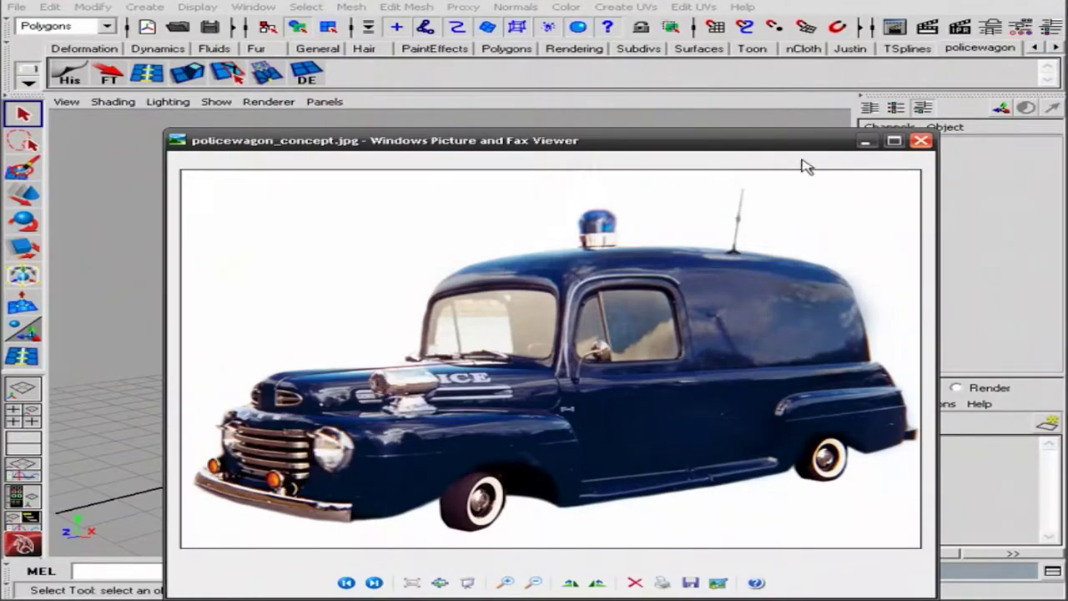
left_click(865, 140)
Step: Select the policewagon group and isolate the spare cylinder using the Outliner
left_click(153, 14)
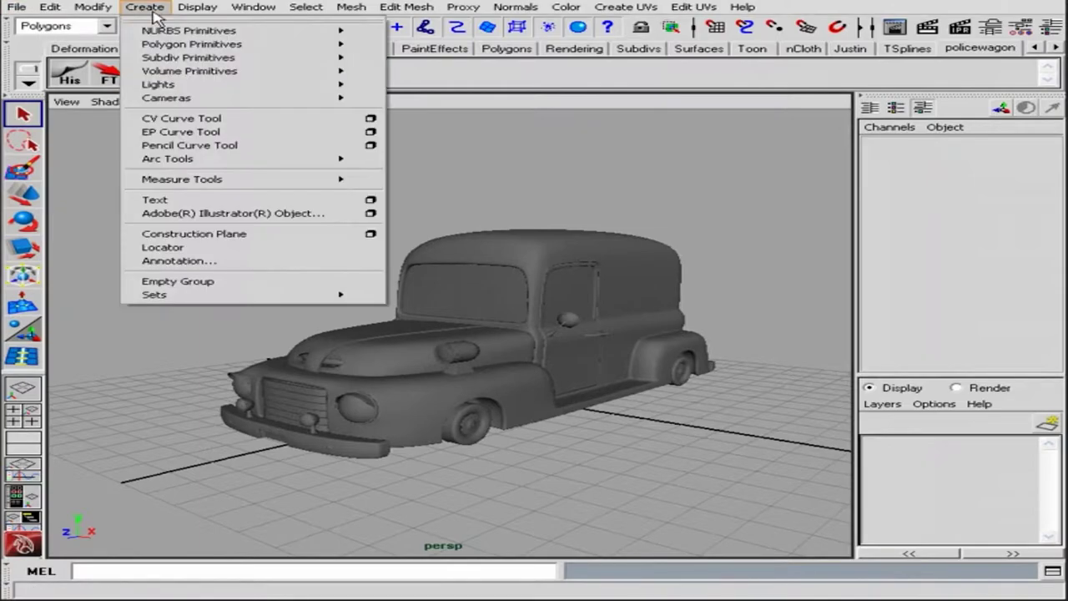
left_click(451, 307)
left_click(527, 274)
key("Up")
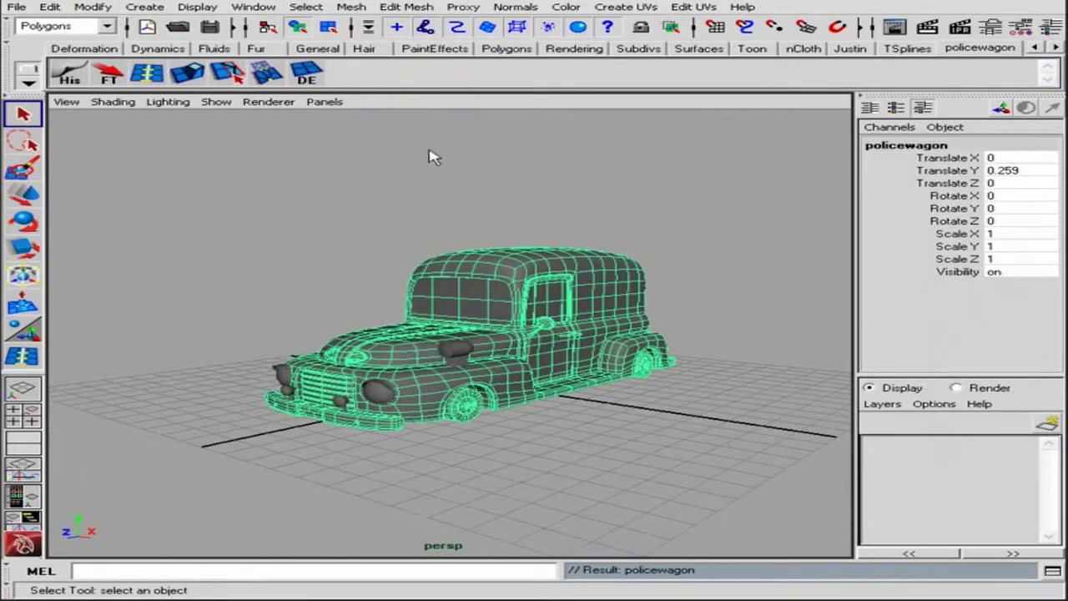
left_click(230, 6)
left_click(267, 117)
left_click(626, 414)
key("Delete")
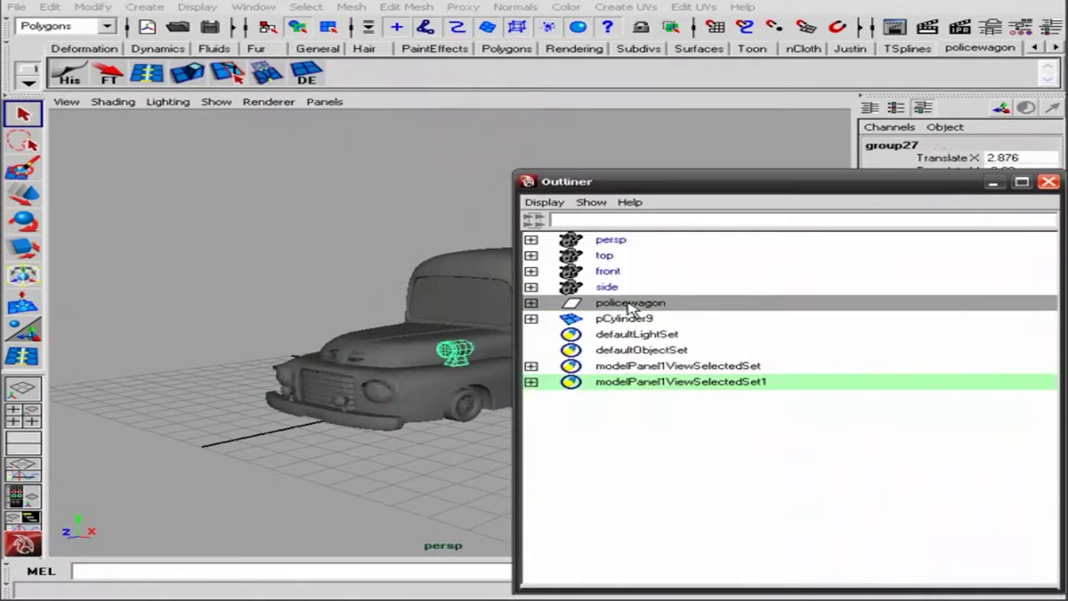
left_click(1049, 181)
Step: Stretch the cylinder into a tall, thin column
key("f")
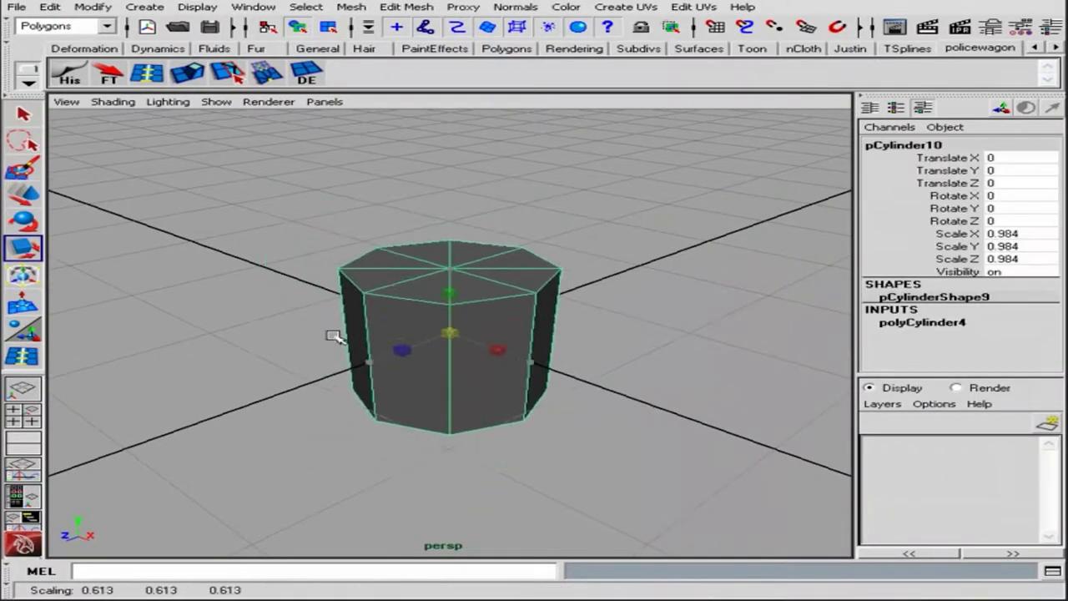
mouse_move(334, 334)
left_mouse_down()
mouse_move(465, 257)
mouse_move(477, 261)
mouse_move(480, 167)
left_mouse_up()
scroll(519, 310, "down", 2)
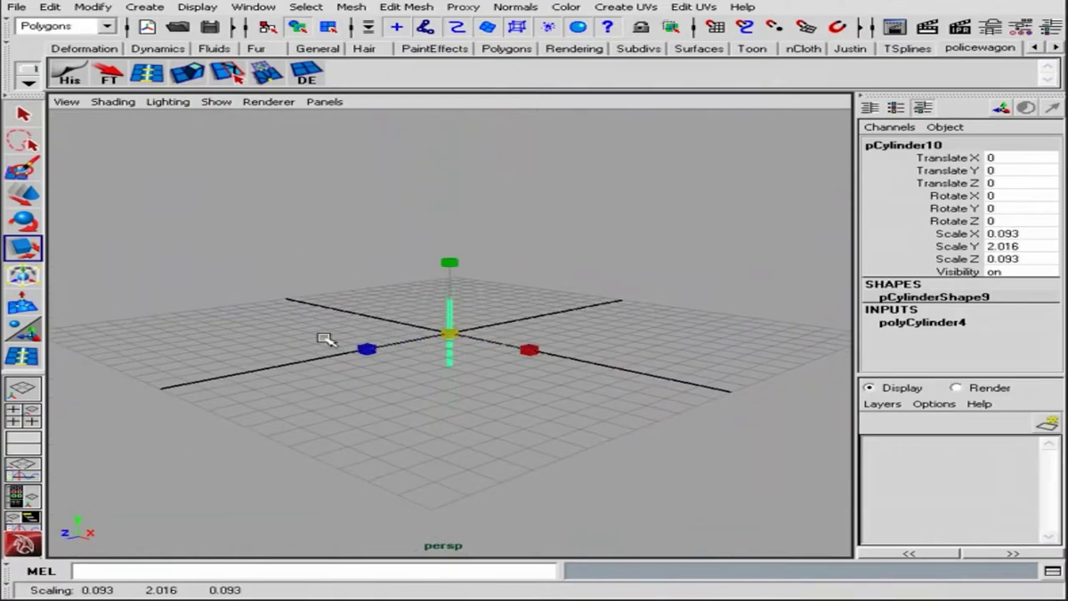
scroll(326, 337, "up", 2)
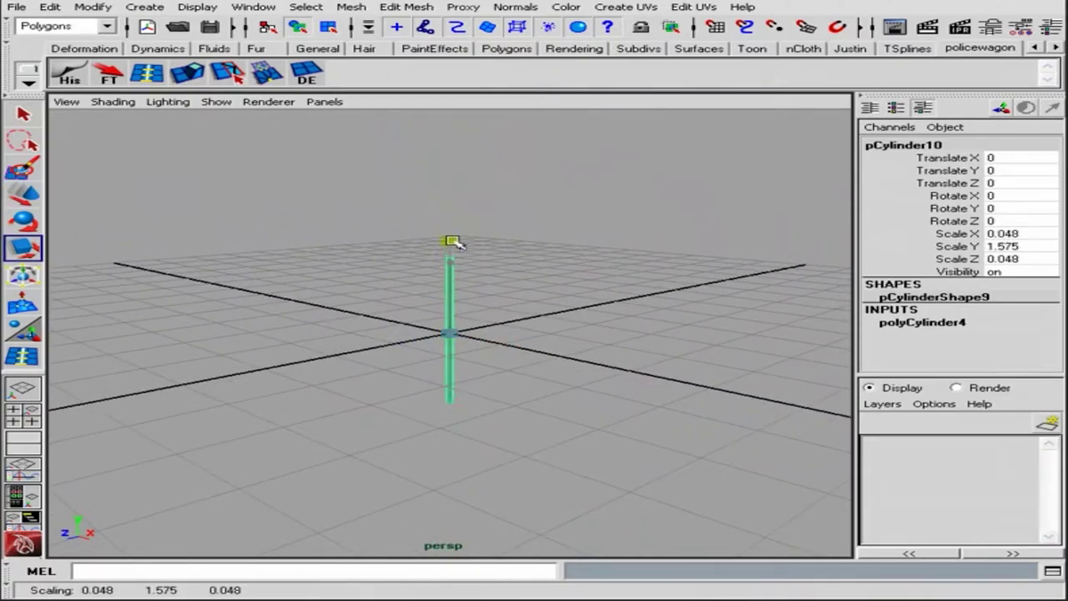
left_click_drag(451, 241, 453, 219)
scroll(532, 328, "up", 2)
left_click_drag(403, 307, 405, 239)
left_click_drag(406, 238, 406, 250, "alt")
Step: Stand the rod on the grid and refine its scale to about 0.02 × 1.75 × 0.02
key("w")
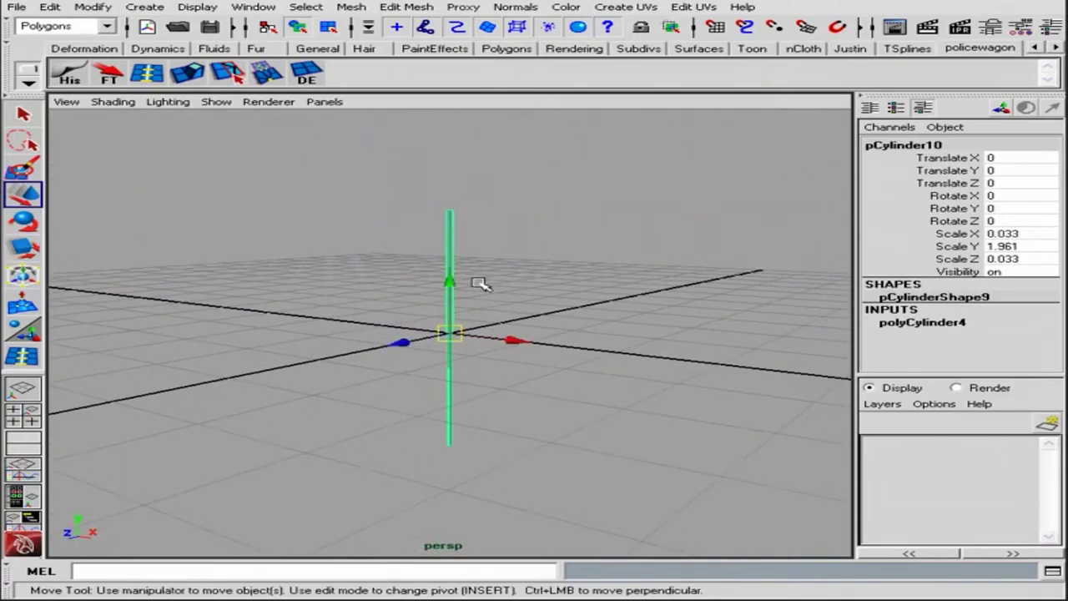
mouse_move(477, 281)
left_mouse_down()
mouse_move(476, 208)
mouse_move(587, 356)
left_mouse_up()
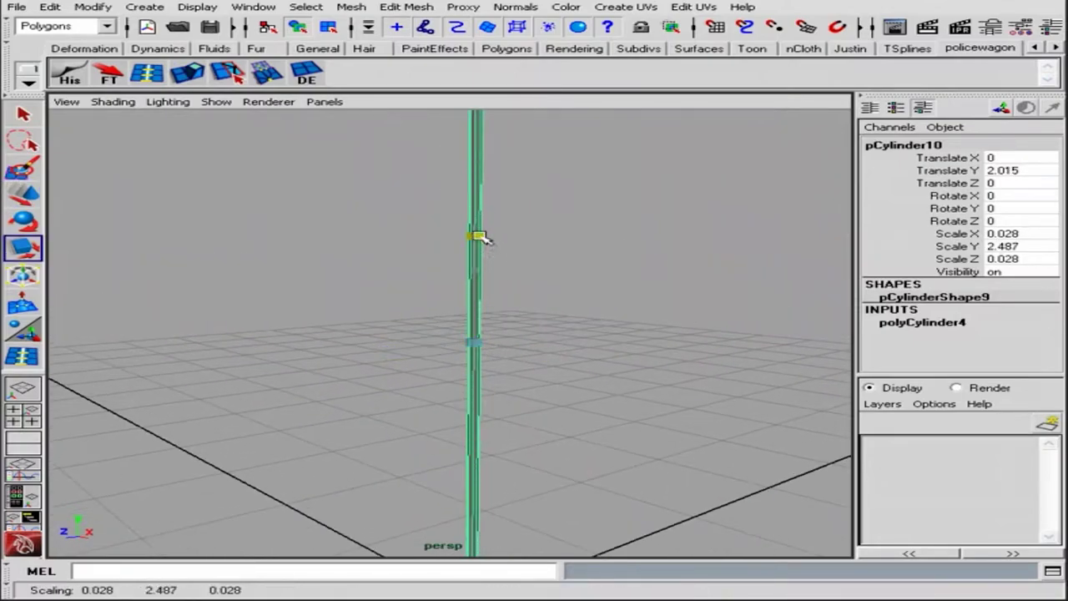
left_click(359, 287)
right_click_drag(358, 286, 515, 345, "alt")
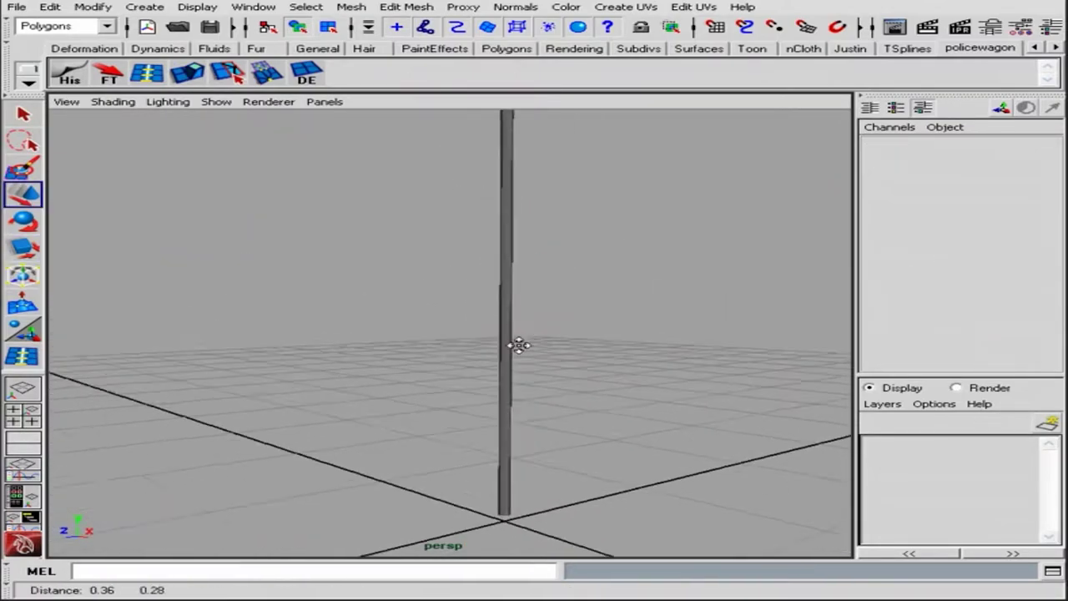
left_click(511, 345)
scroll(960, 251, "down", 2)
key("r")
right_click_drag(605, 288, 396, 320, "alt")
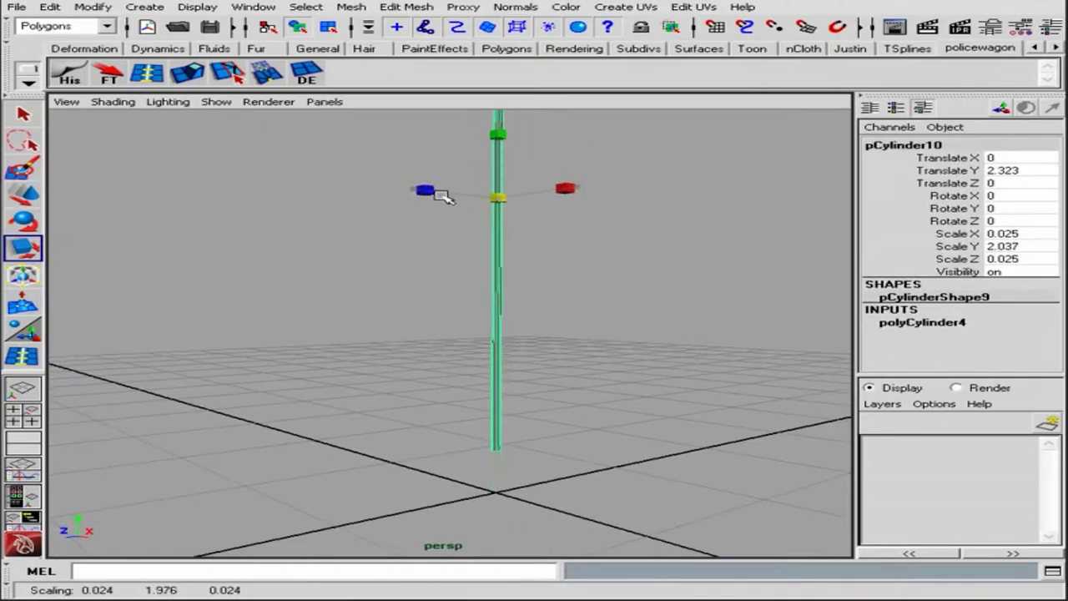
left_click_drag(442, 195, 398, 225)
left_click_drag(479, 242, 480, 267)
mouse_move(480, 267)
right_mouse_down("alt")
mouse_move(746, 305)
mouse_move(408, 351)
right_mouse_up("alt")
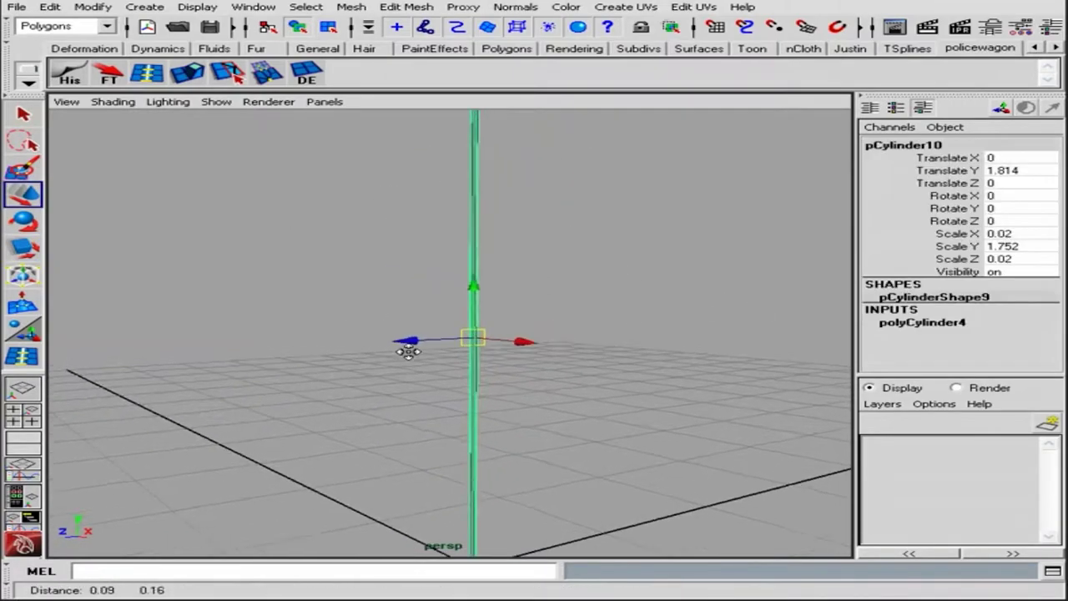
left_click_drag(487, 357, 513, 349, "alt")
Step: Set the rod's Subdivisions Height to 6 in the Channel Box
left_click(922, 322)
scroll(960, 290, "down", 3)
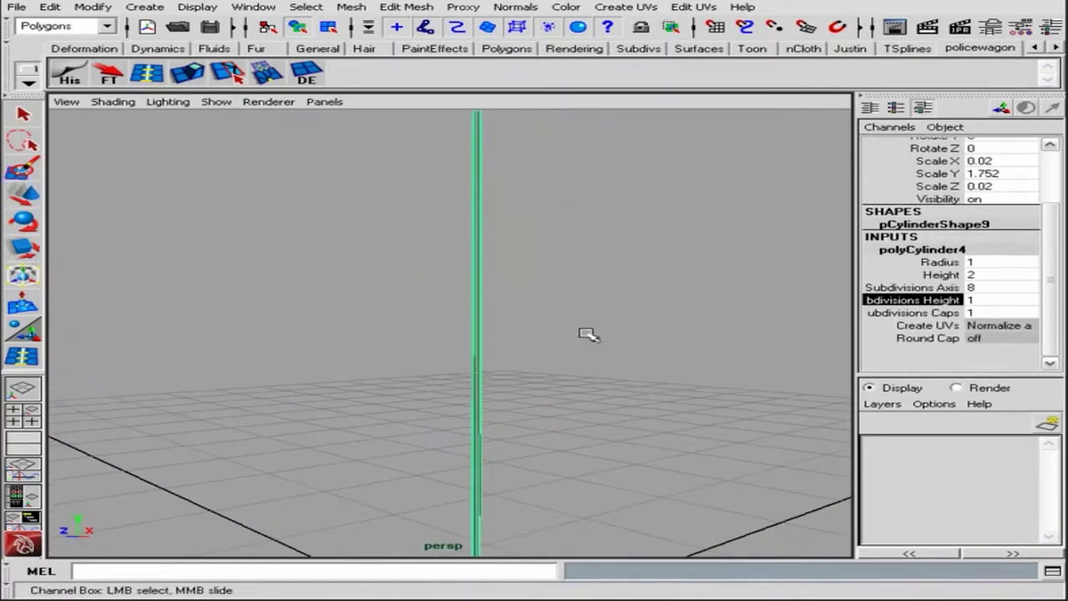
left_click_drag(523, 242, 644, 283, "alt")
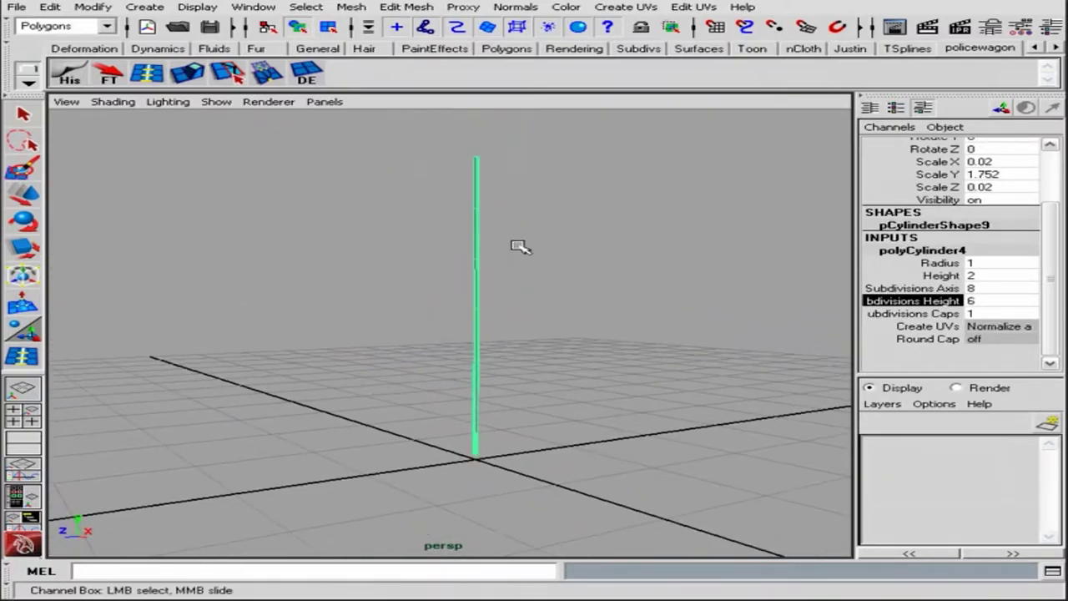
left_click_drag(517, 246, 684, 267, "alt")
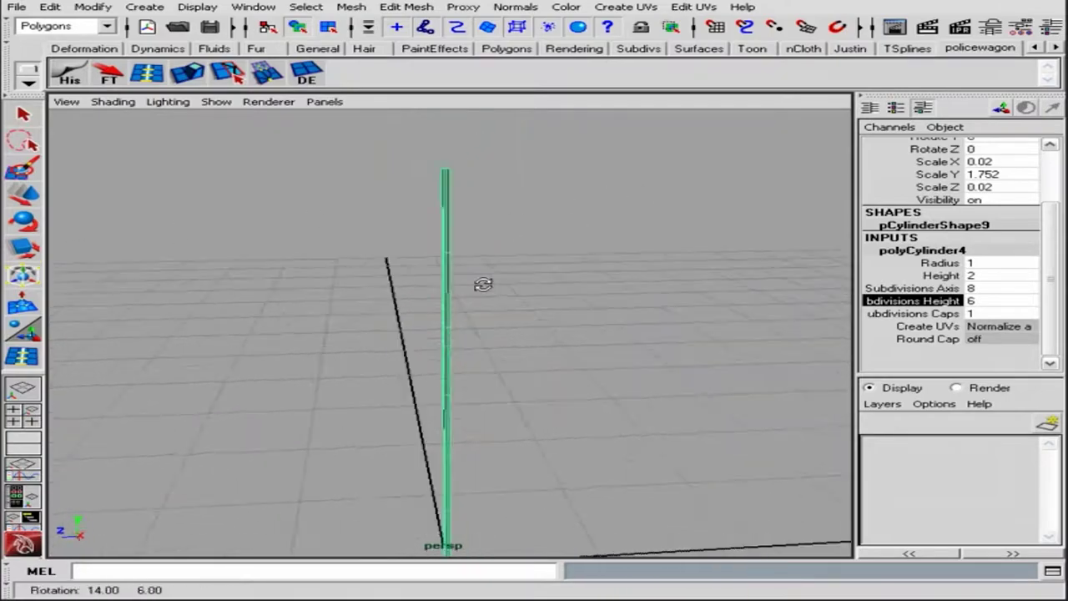
Step: Create a polygon helix and show its polyHelix1 settings
left_click(145, 7)
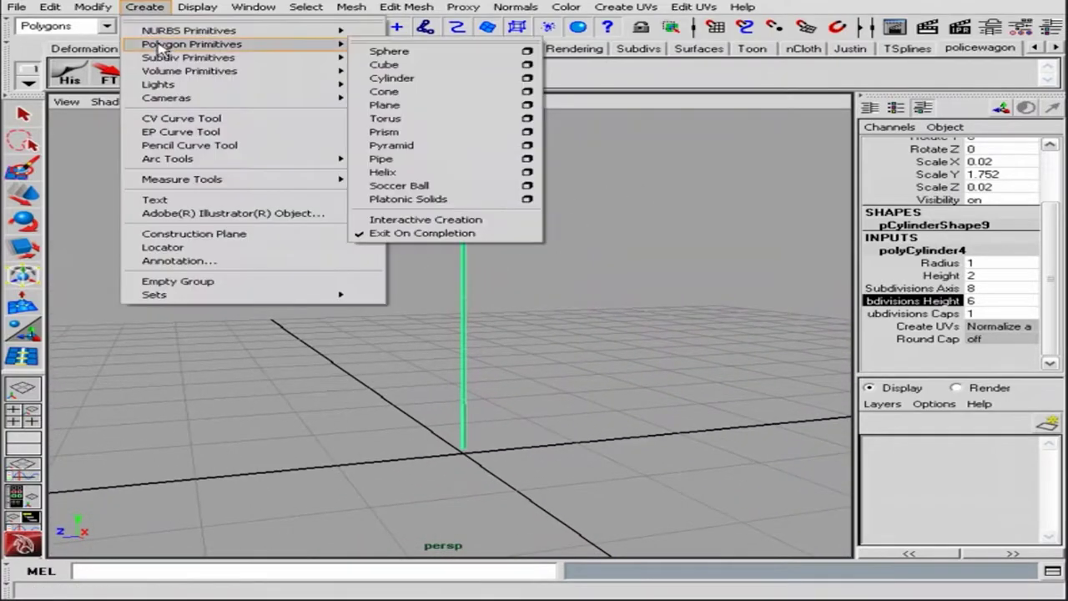
left_click(389, 167)
right_click_drag(501, 297, 432, 291, "alt")
right_click_drag(310, 327, 500, 317, "alt")
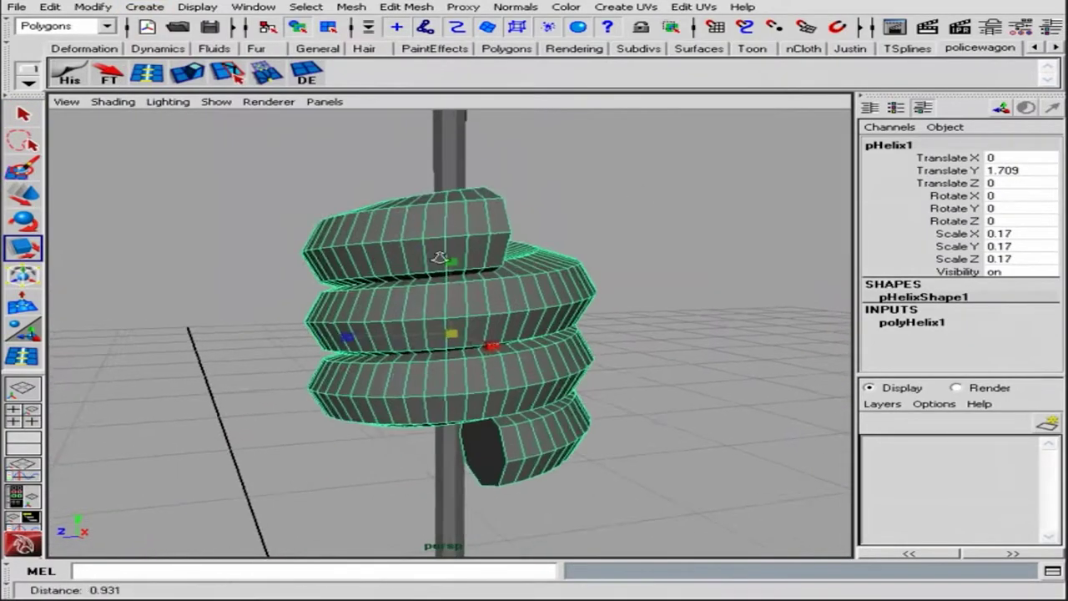
left_click(912, 322)
right_click_drag(634, 349, 699, 349, "alt")
Step: Adjust the helix coil count and height, and set its tube radius to 0.12
left_click(945, 246)
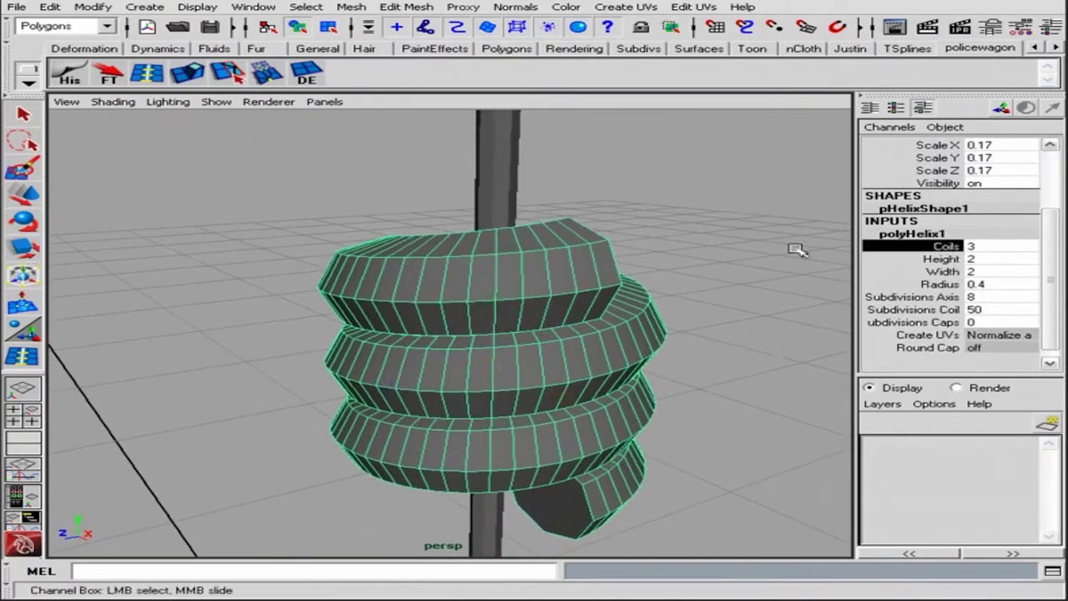
middle_click_drag(801, 275, 751, 276)
left_click_drag(751, 275, 776, 271, "alt")
mouse_move(790, 251)
middle_mouse_down()
mouse_move(803, 250)
mouse_move(787, 251)
mouse_move(791, 261)
middle_mouse_up()
left_click(941, 271)
left_click(940, 284)
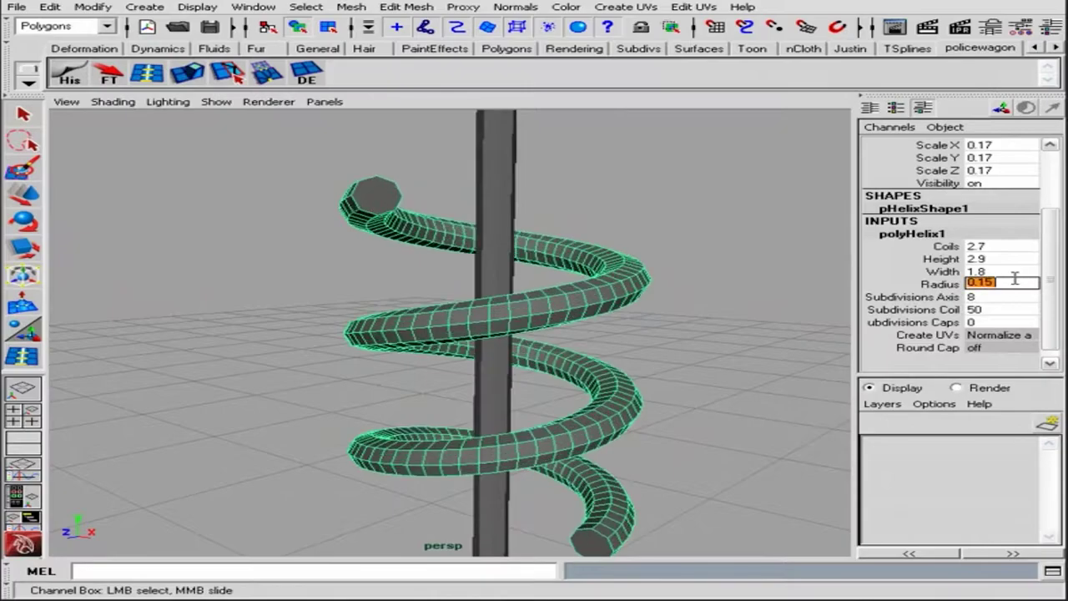
left_click_drag(467, 250, 536, 267, "alt")
middle_click_drag(509, 238, 501, 238)
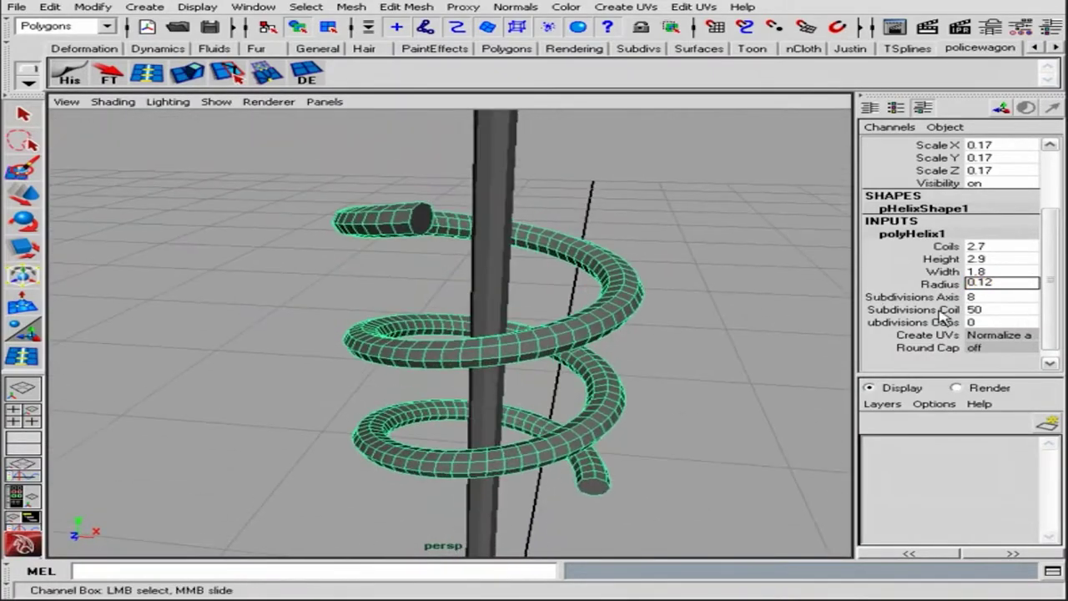
left_click_drag(582, 250, 555, 251, "alt")
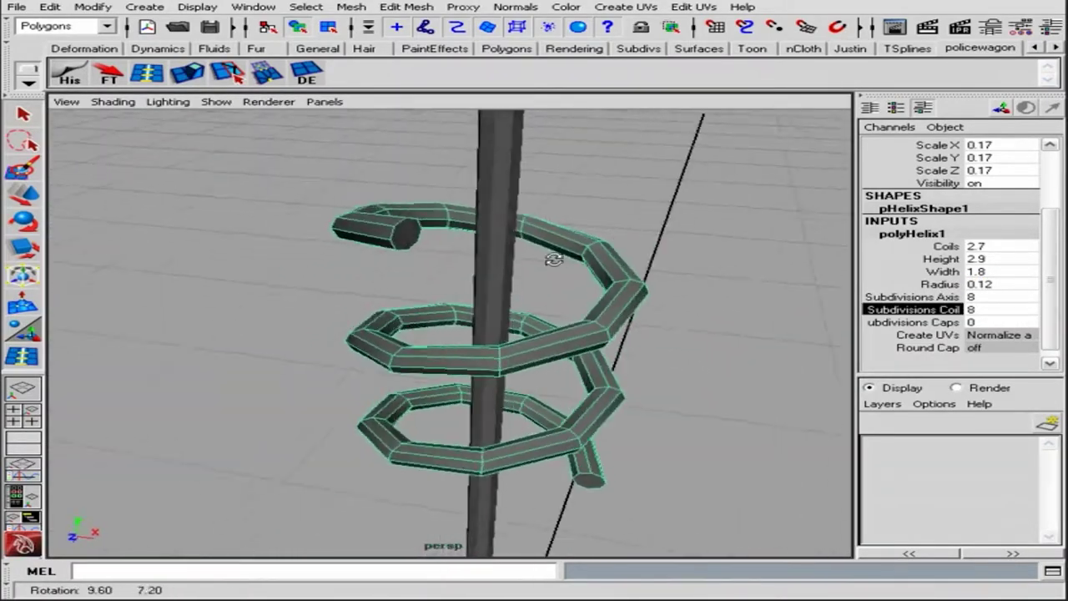
Step: Narrow the helix width, add coil turns, and scale the spring down to 0.17 around the rod
key("r")
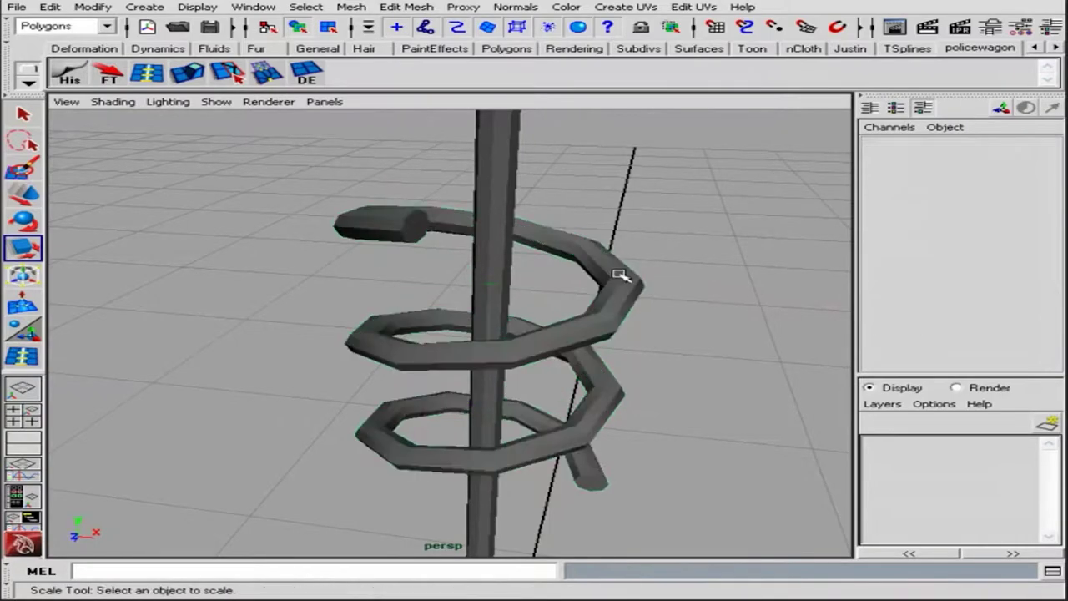
left_click(614, 274)
left_click(911, 322)
left_click(941, 321)
middle_click_drag(805, 295, 755, 276)
left_click_drag(634, 250, 566, 220, "alt")
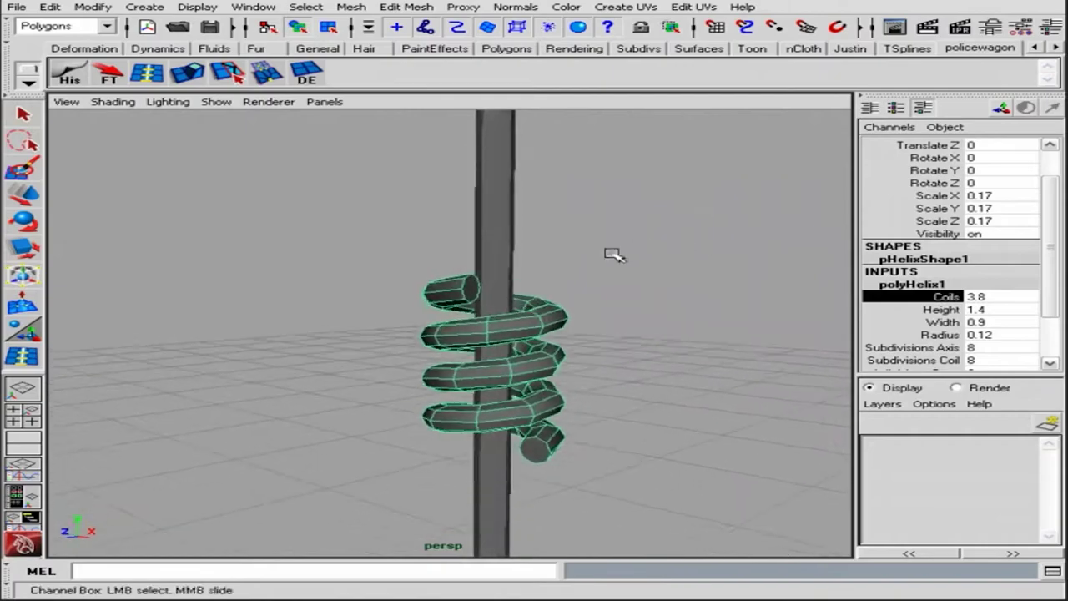
left_click_drag(632, 255, 584, 275, "alt")
left_click_drag(476, 305, 451, 305)
right_click_drag(451, 306, 286, 255, "alt")
Step: Check the spring around the rod, then select the rod for edge work
left_click(710, 353)
right_click_drag(710, 353, 734, 353, "alt")
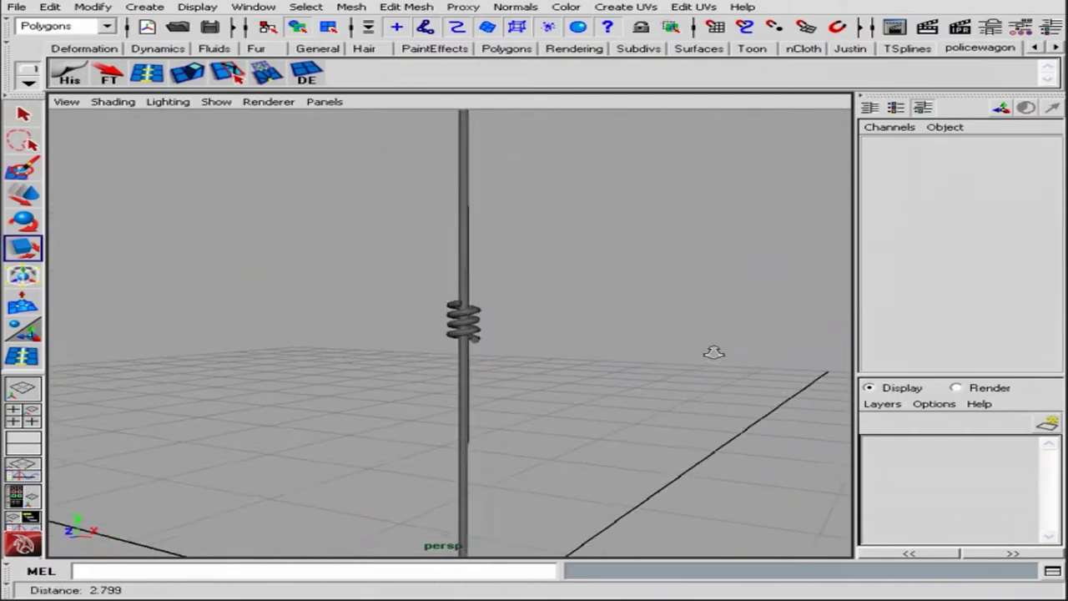
left_click(529, 303)
mouse_move(529, 304)
left_mouse_down("alt")
mouse_move(508, 245)
mouse_move(442, 221)
left_mouse_up("alt")
left_click(505, 247)
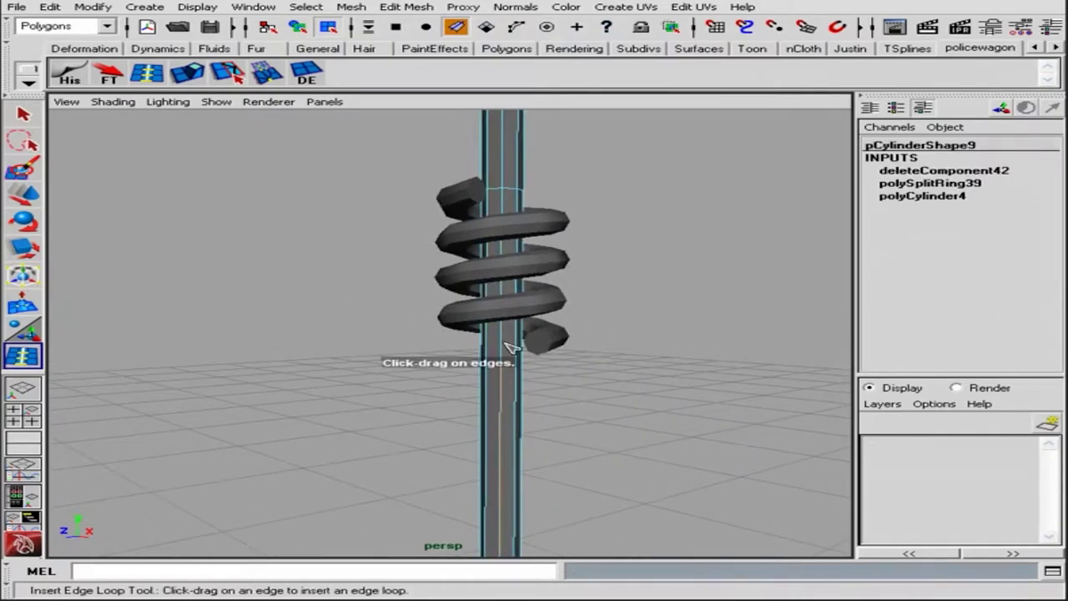
Step: Work on the pole faces inside the coil, then select the whole coil object
right_click(524, 198)
key("w")
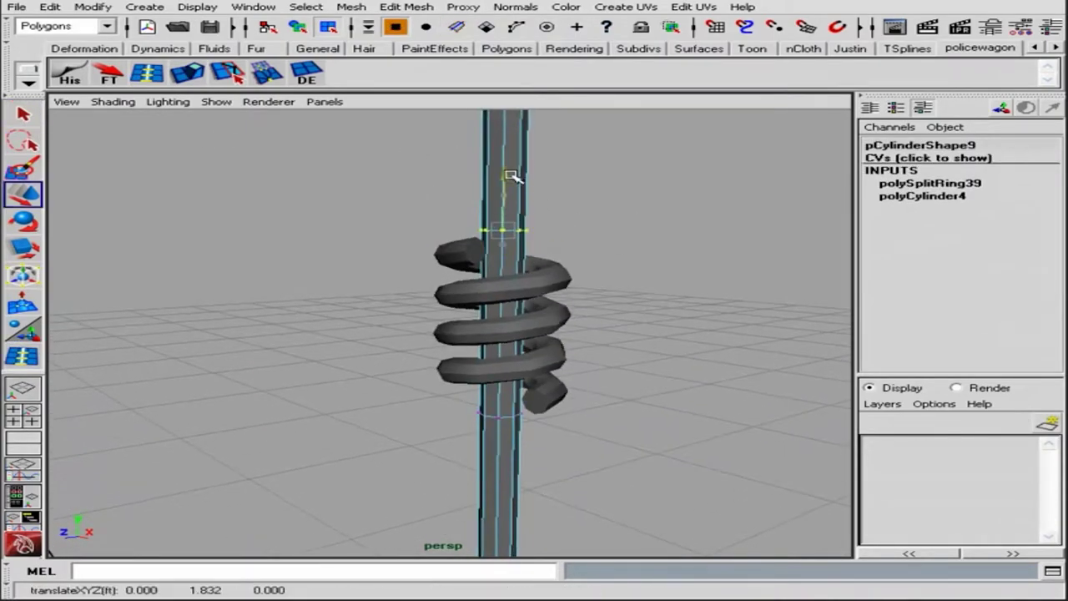
left_click(504, 213)
right_click_drag(504, 213, 679, 314, "alt")
left_click_drag(679, 314, 467, 266, "alt")
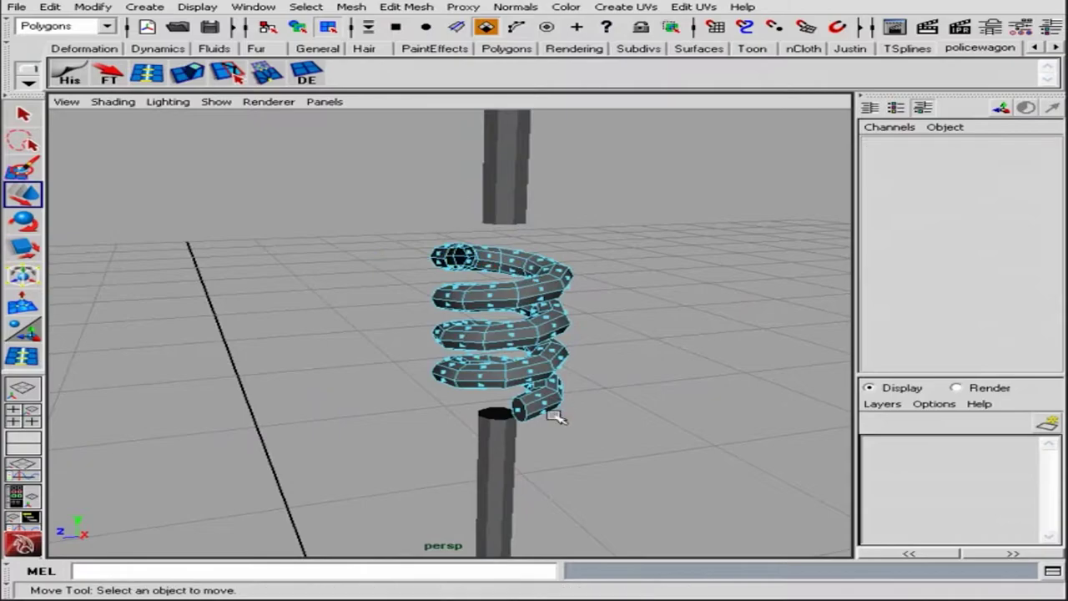
left_click_drag(542, 309, 658, 310, "alt")
left_click(298, 27)
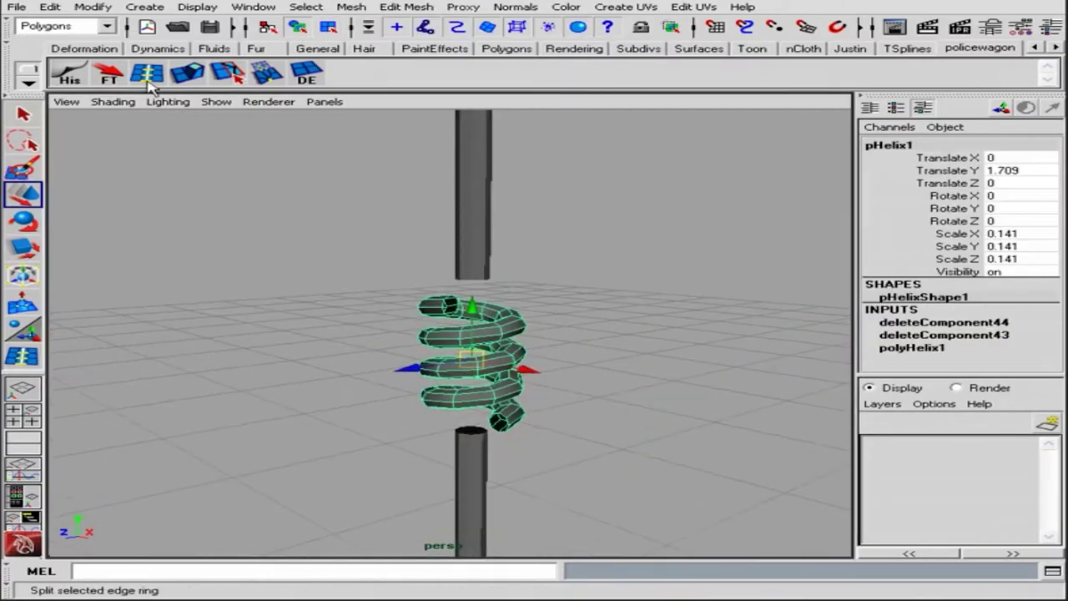
right_click_drag(584, 262, 547, 262, "alt")
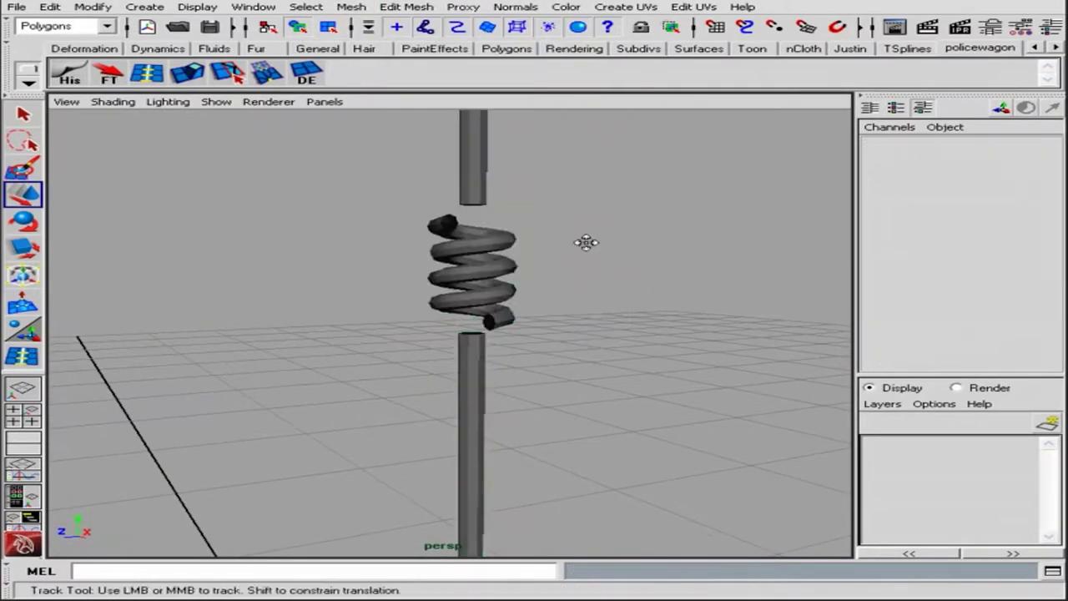
Step: Combine the coil and both pole pieces into one mesh
left_click(69, 73)
right_click_drag(534, 317, 574, 317, "alt")
mouse_move(575, 317)
left_mouse_down("alt")
mouse_move(556, 279)
mouse_move(465, 358)
mouse_move(470, 229)
mouse_move(553, 275)
mouse_move(428, 345)
left_mouse_up("alt")
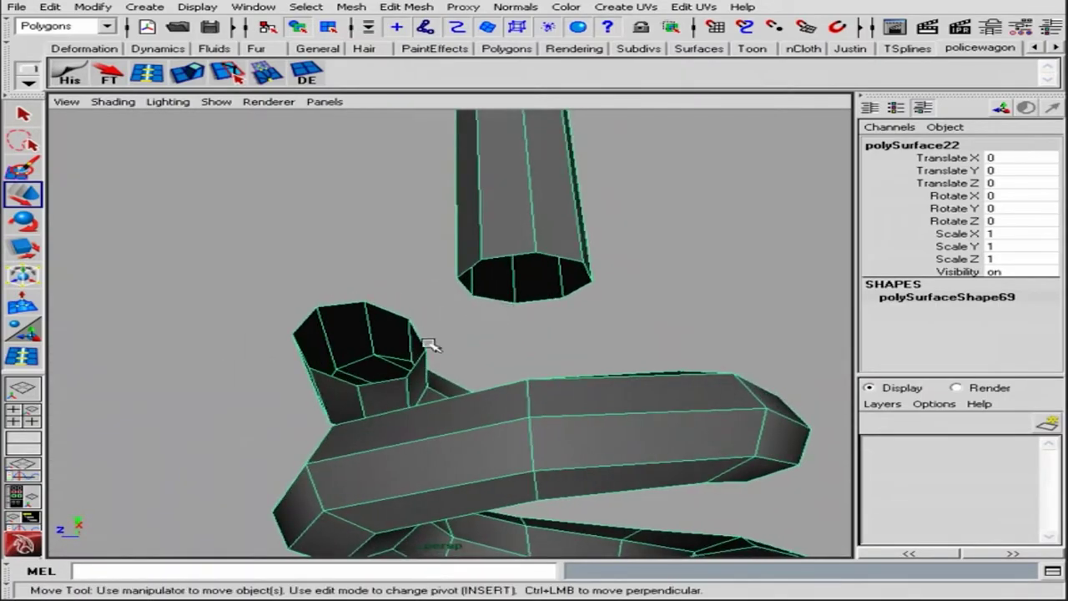
left_click_drag(296, 325, 660, 303, "alt")
right_click_drag(660, 303, 424, 362, "alt")
Step: Bridge the coil's upper end edges into the top pole with 2 divisions
left_click(393, 368)
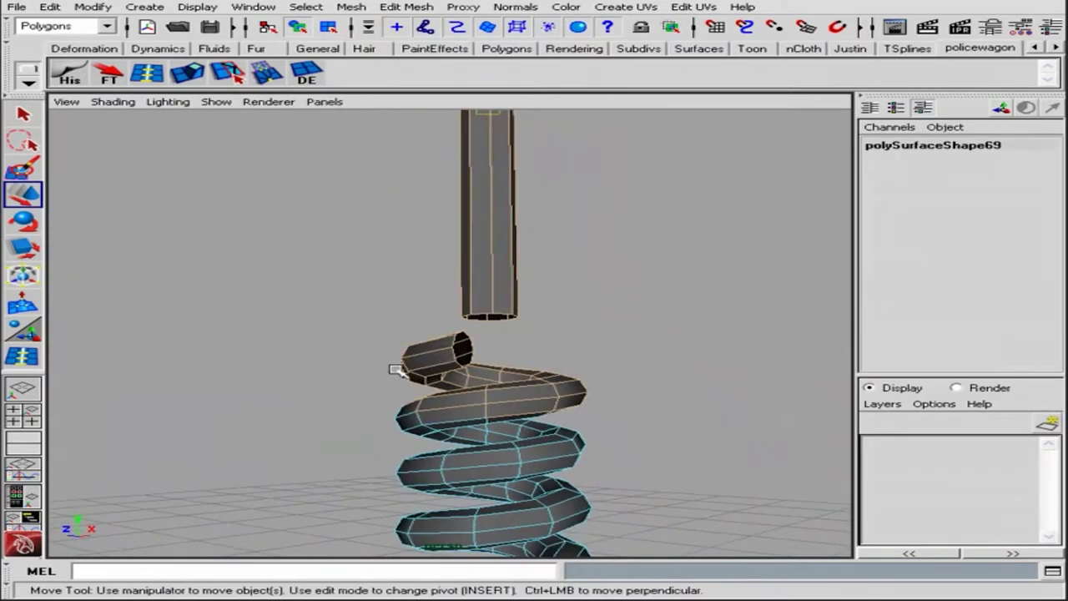
left_click_drag(393, 368, 574, 310, "alt")
left_click(406, 7)
left_click(572, 65)
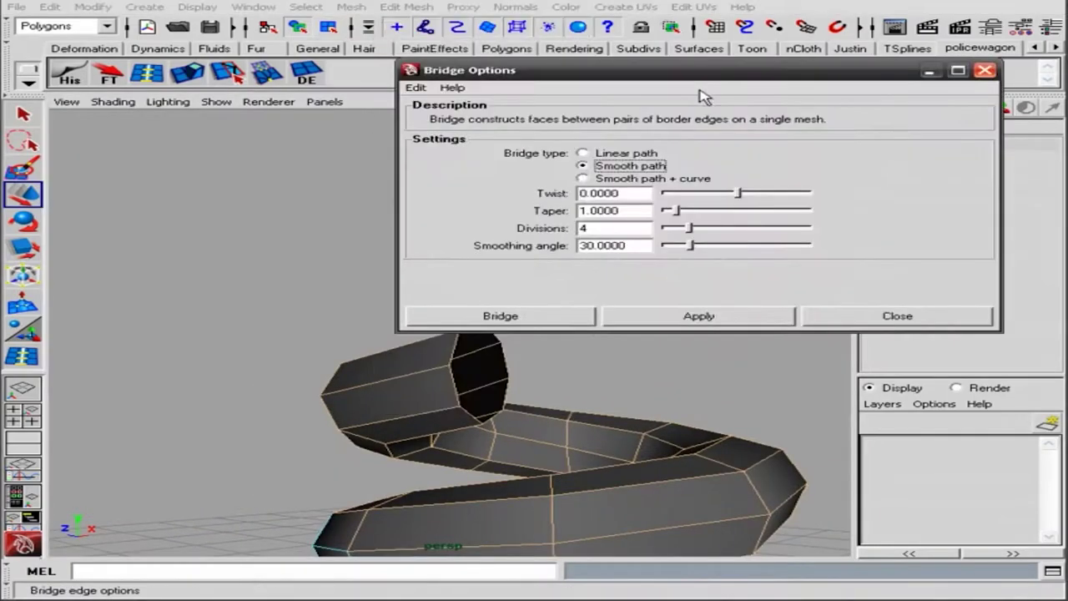
left_click(558, 315)
right_click_drag(544, 358, 634, 334, "alt")
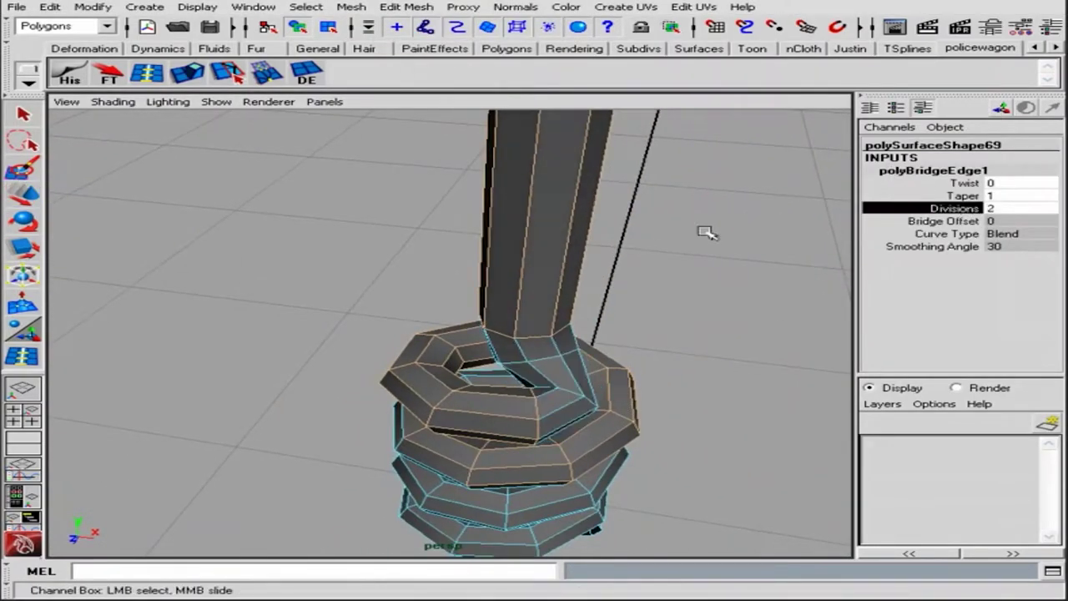
mouse_move(708, 231)
left_mouse_down("alt")
mouse_move(712, 267)
mouse_move(639, 245)
mouse_move(509, 367)
left_mouse_up("alt")
Step: Switch to edge selection and preview the bridged coil smoothed
key("w")
left_click(305, 7)
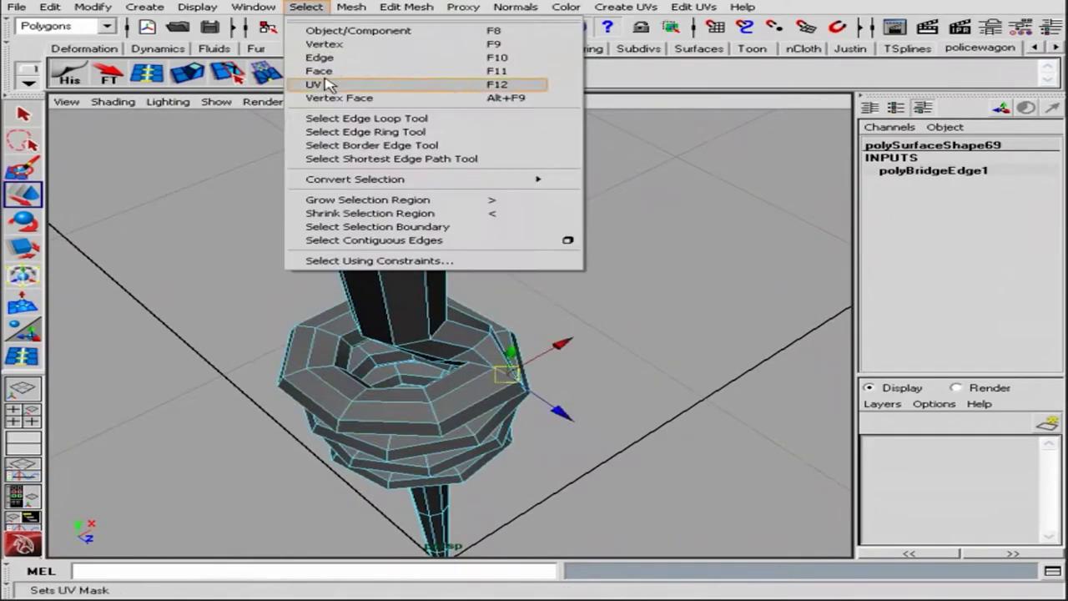
left_click(366, 118)
key("e")
right_click_drag(643, 398, 545, 443, "alt")
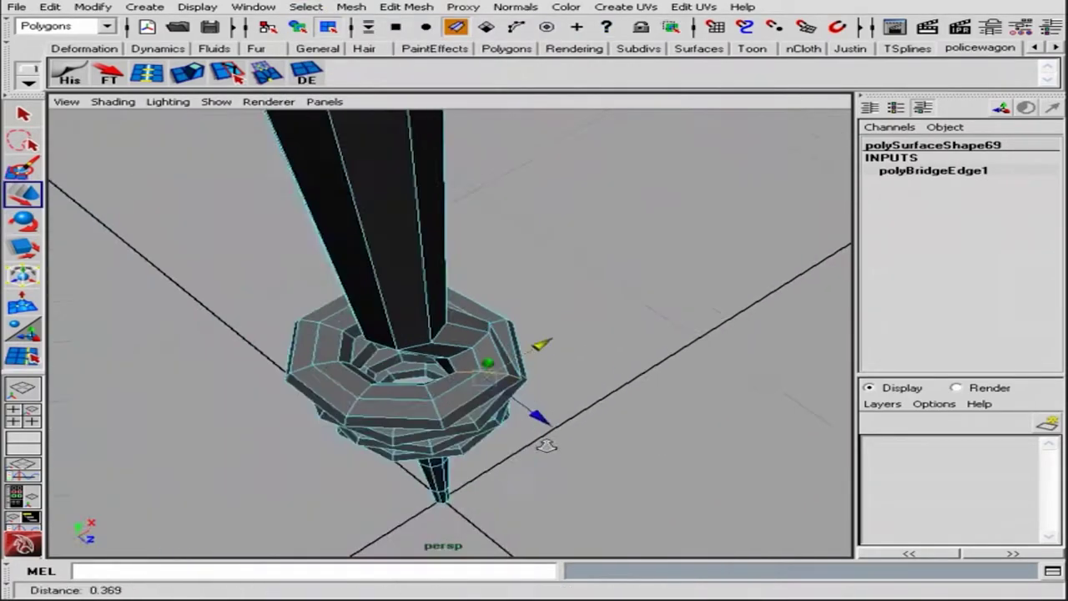
left_click_drag(545, 443, 534, 417, "alt")
key("F8")
key("3")
Step: Select the edges at the coil's lower end
left_click(586, 255)
key("w")
left_click_drag(587, 255, 620, 356, "alt")
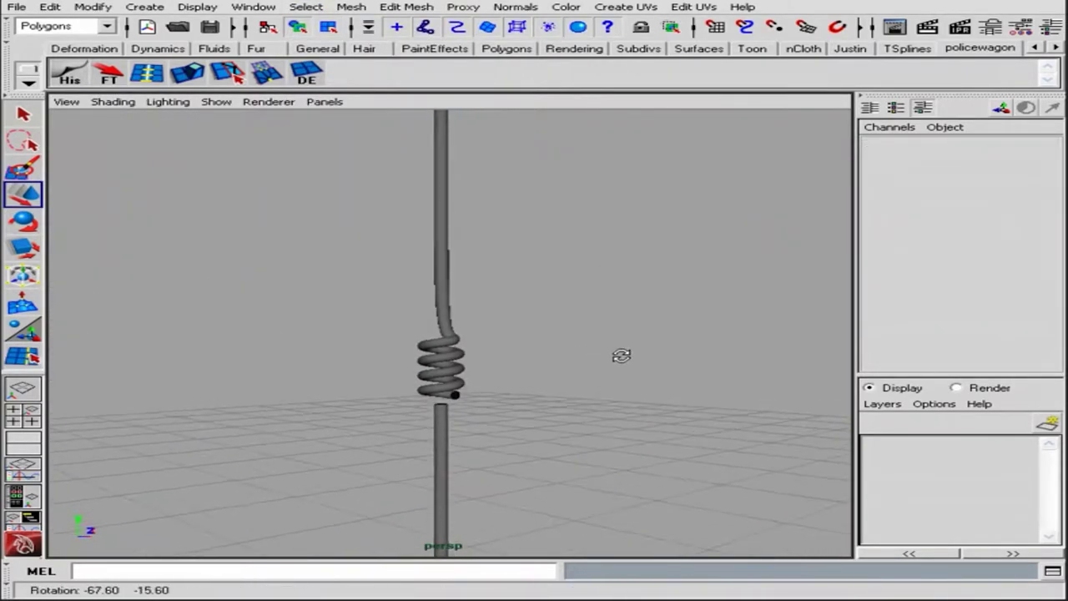
right_click_drag(620, 355, 543, 317, "alt")
left_click_drag(543, 317, 500, 362, "alt")
left_click(500, 362)
Step: Bridge the coil's lower end edges to the bottom pole
key("1")
left_click(406, 7)
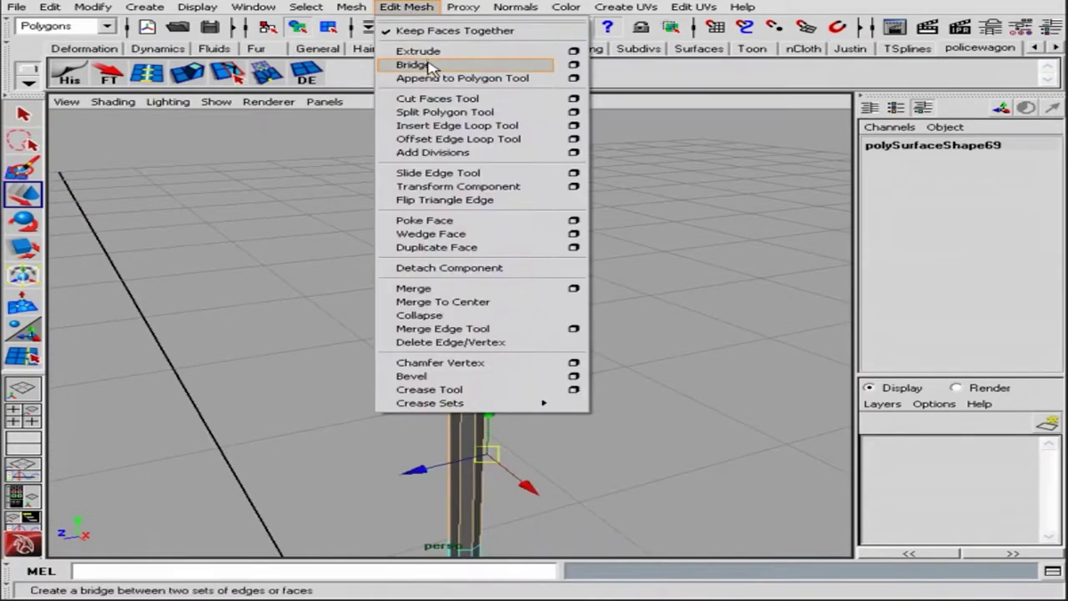
left_click(596, 65)
right_click_drag(617, 276, 672, 309, "alt")
left_click_drag(673, 310, 502, 267, "alt")
Step: Select vertices along the antenna pole and preview the pole smoothed
key("F9")
mouse_move(502, 266)
right_mouse_down("alt")
mouse_move(274, 326)
mouse_move(136, 326)
right_mouse_up("alt")
left_click_drag(136, 327, 507, 319, "alt")
key("w")
left_click_drag(423, 282, 534, 346)
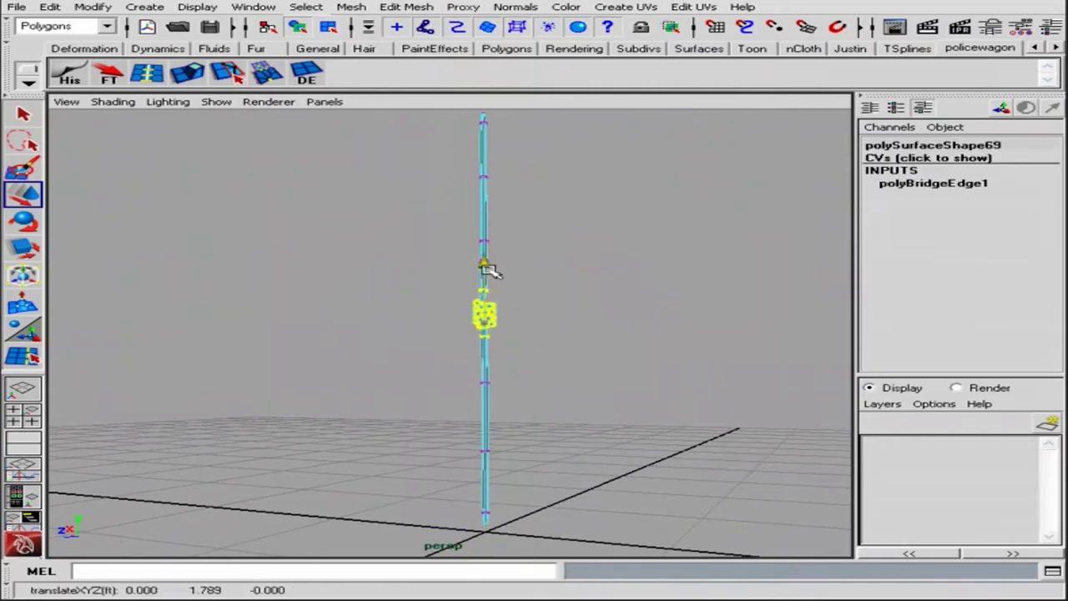
left_click_drag(488, 268, 579, 258, "alt")
key("F8")
key("3")
right_click_drag(544, 183, 505, 256, "alt")
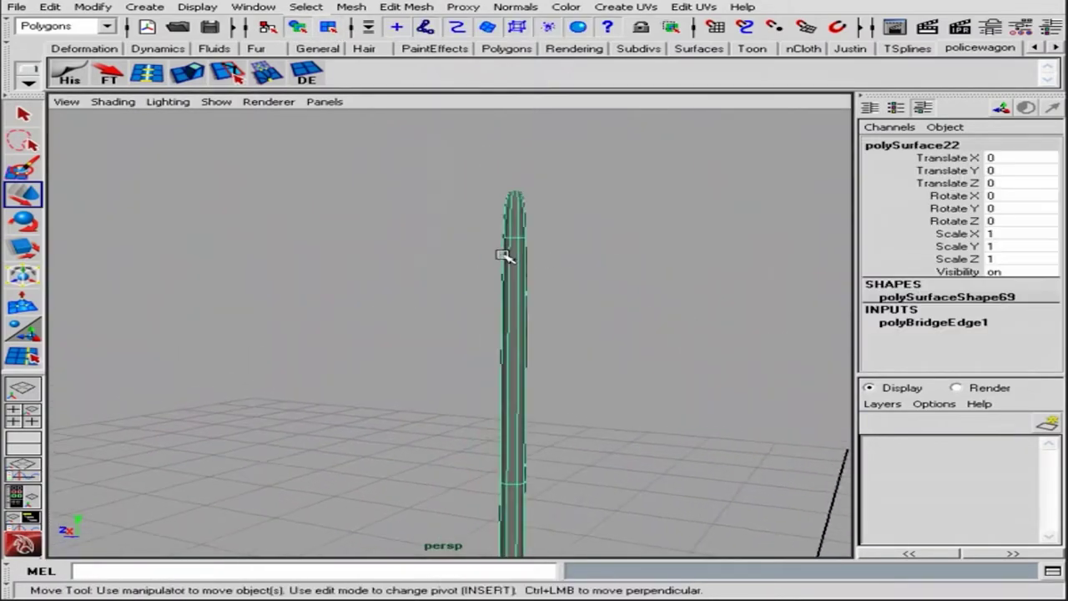
Step: Scale the vertices at the top of the pole inward to narrow it
left_click(146, 77)
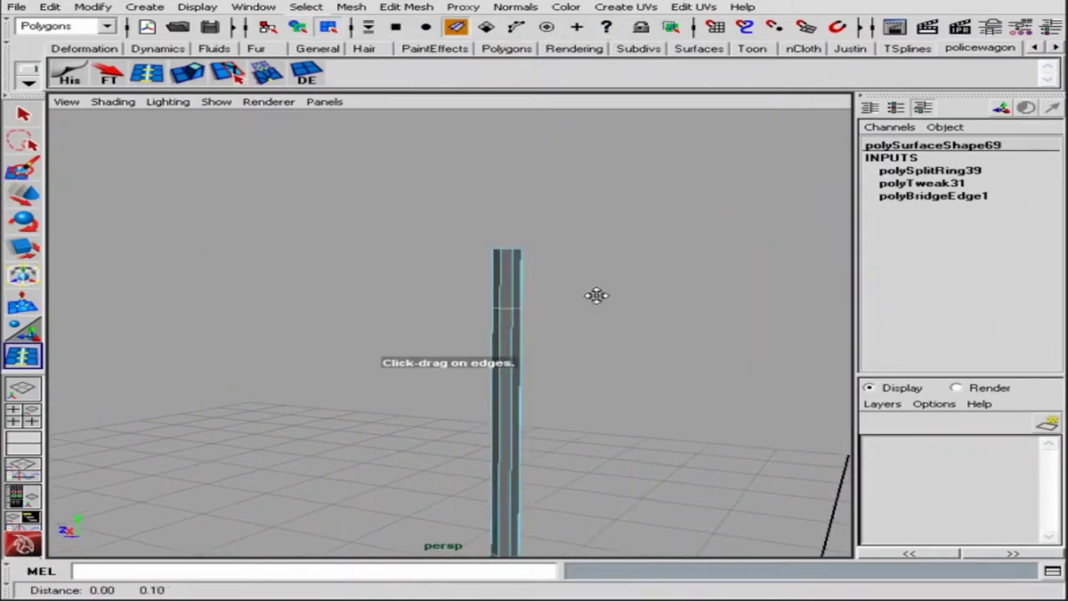
right_click_drag(595, 294, 64, 140, "alt")
left_click_drag(591, 197, 591, 197)
key("f")
right_click_drag(501, 317, 209, 336, "alt")
key("r")
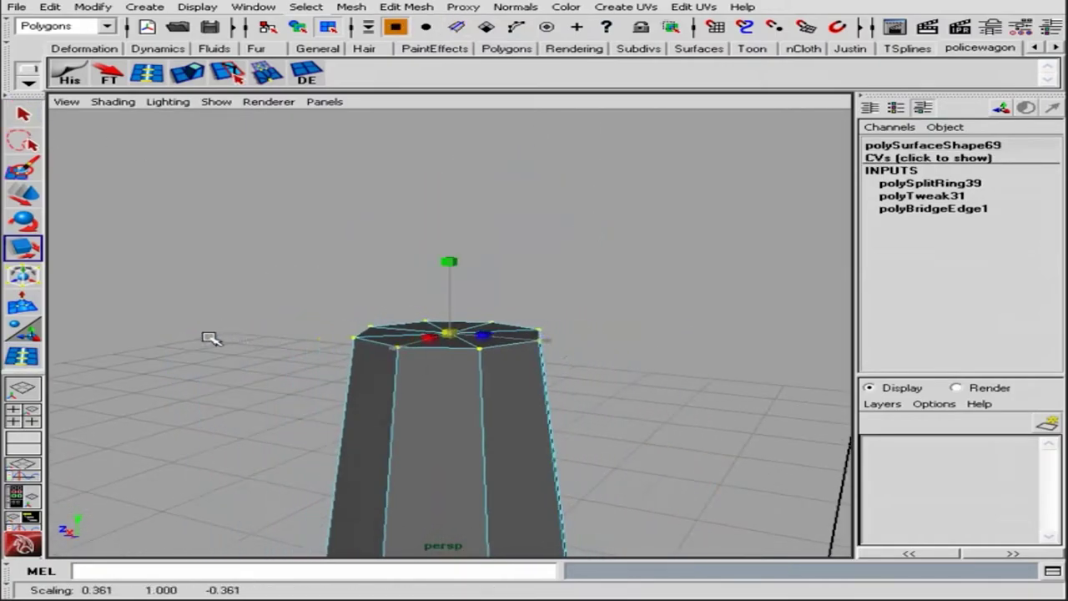
Step: Extrude the pole's top face into a pointed tip and add an edge loop near it
mouse_move(472, 222)
left_mouse_down()
mouse_move(510, 278)
mouse_move(363, 193)
left_mouse_up()
right_click(477, 288)
key("ctrl+e")
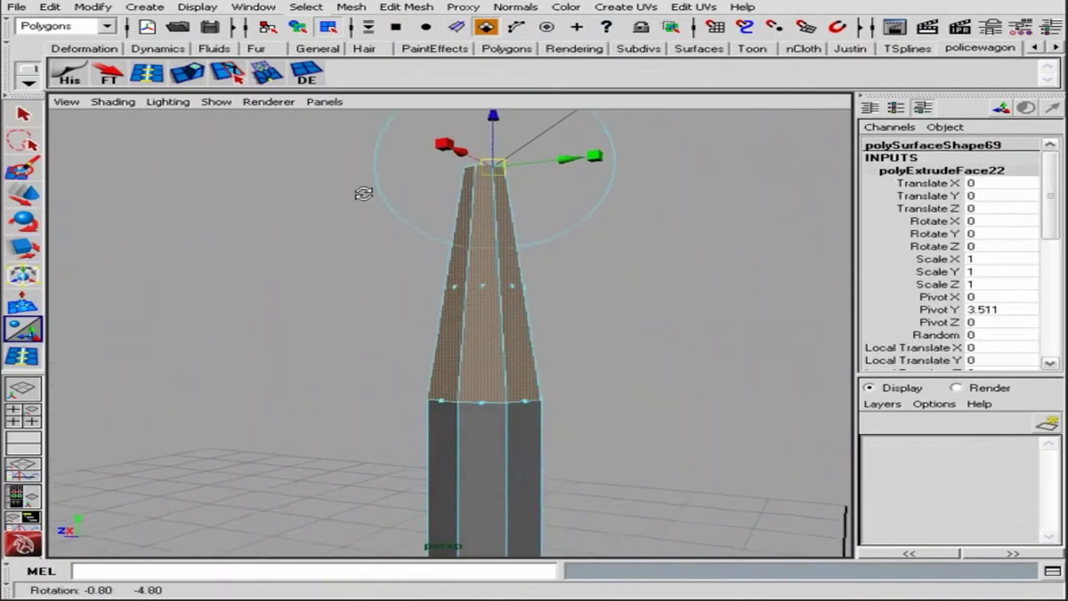
left_click_drag(508, 156, 492, 156, "alt")
left_click(156, 79)
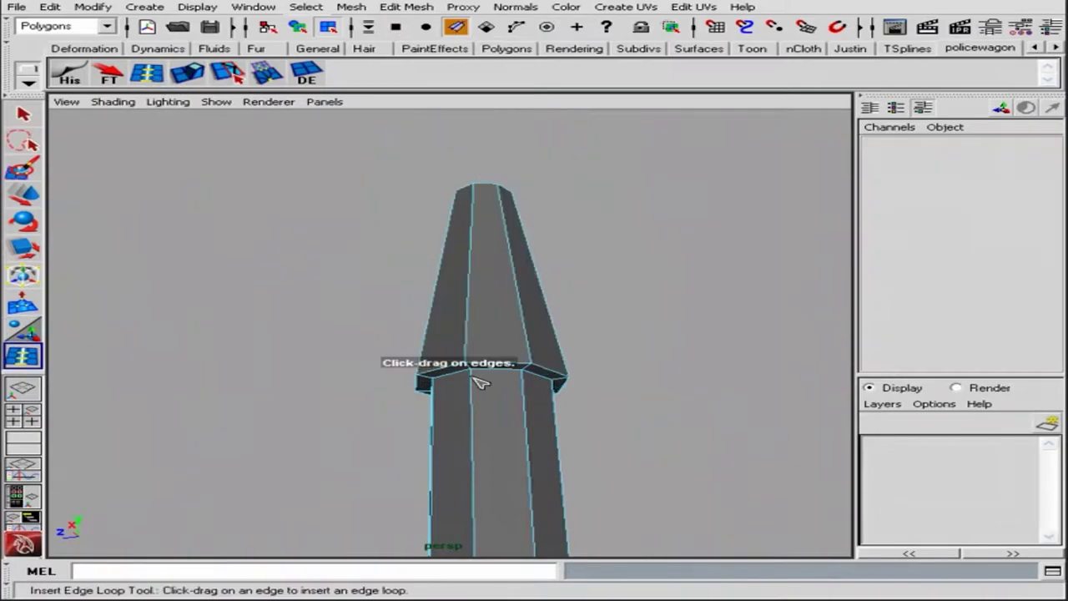
key("F8")
right_click_drag(534, 372, 492, 372, "alt")
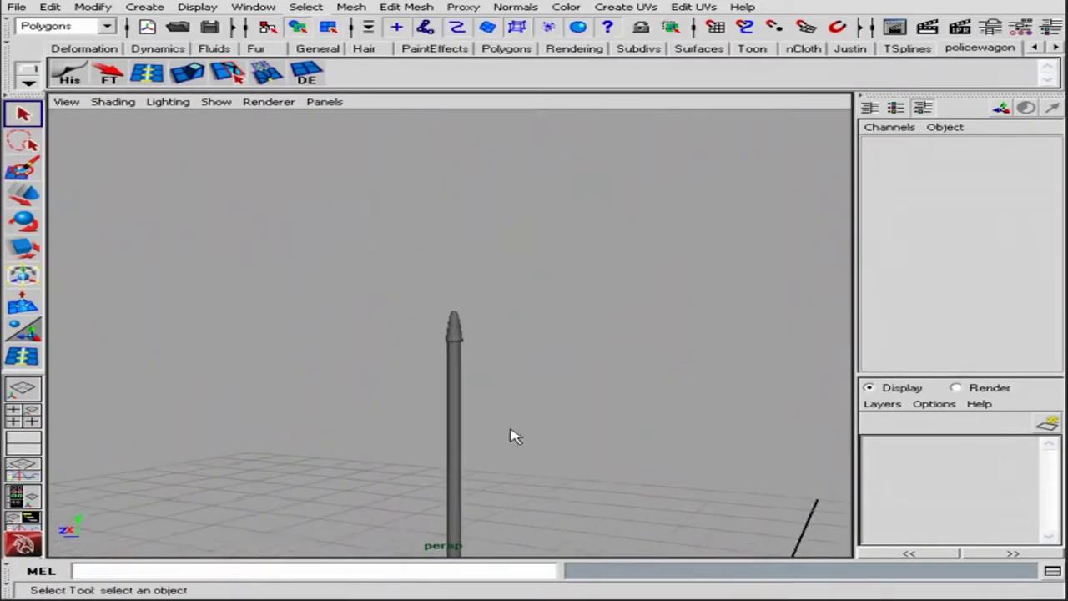
middle_click_drag(515, 436, 593, 238, "alt")
left_click(498, 333)
key("F8")
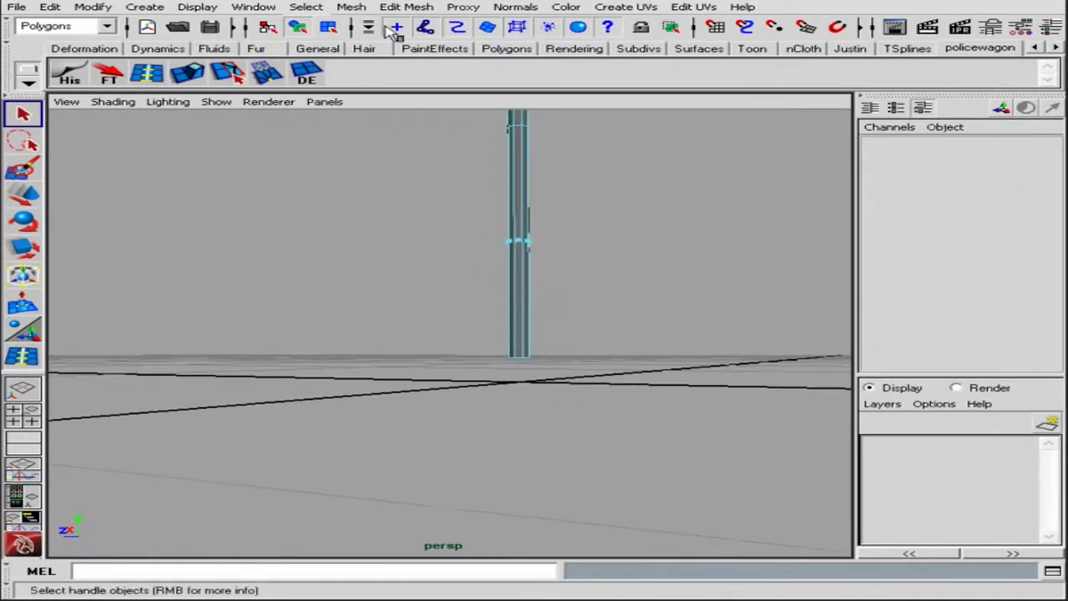
Step: Create a polygon cylinder flattened into a disc with 3 height and 2 cap subdivisions
left_click(144, 7)
left_click(418, 67)
key("r")
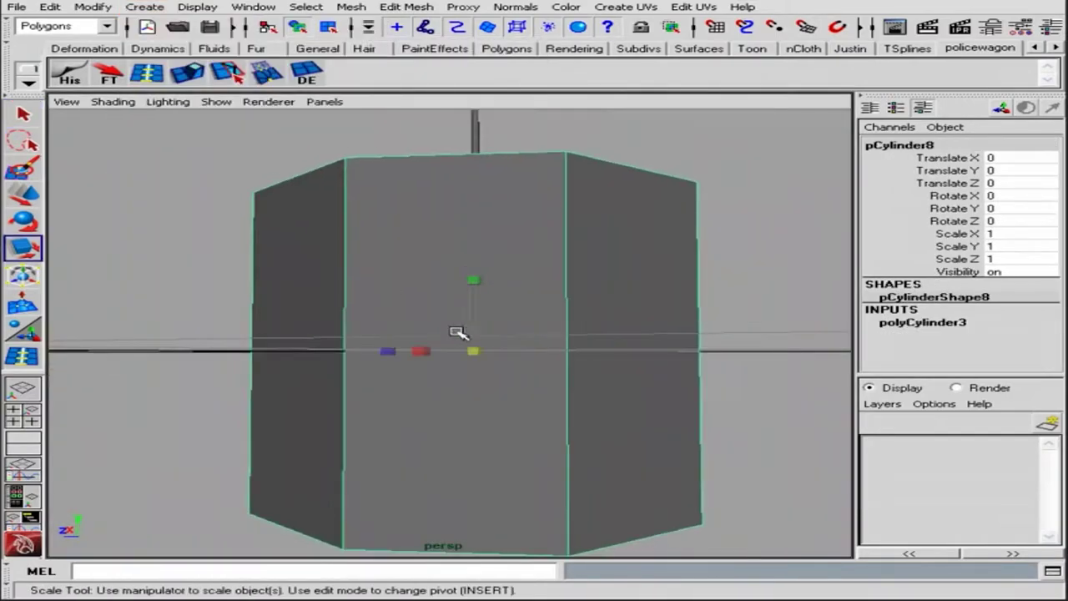
mouse_move(457, 332)
left_mouse_down()
mouse_move(476, 350)
mouse_move(305, 357)
mouse_move(441, 334)
mouse_move(587, 334)
left_mouse_up()
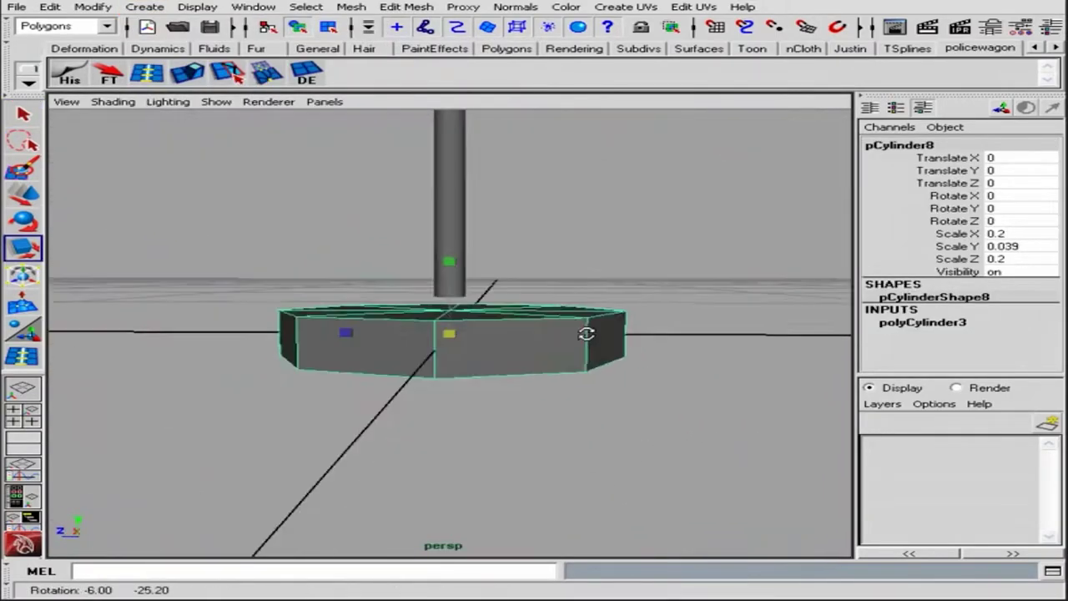
left_click_drag(448, 261, 474, 283)
right_click_drag(475, 283, 555, 353, "alt")
left_click(922, 322)
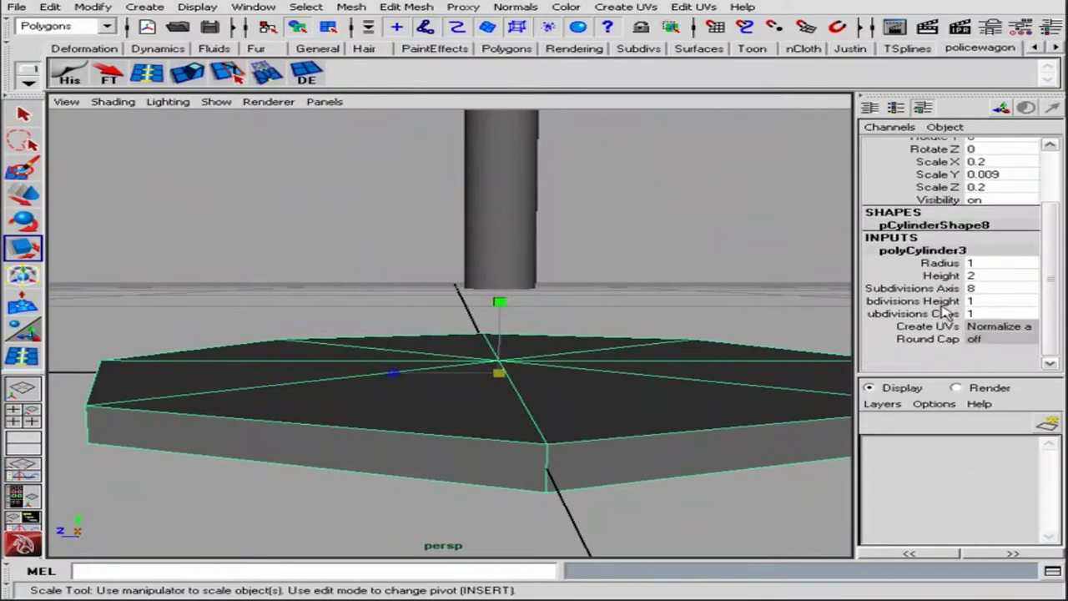
left_click(882, 313)
middle_click_drag(634, 267, 684, 262)
left_click_drag(684, 262, 624, 291, "alt")
Step: Extrude the disc's inner cap faces slightly upward and shrink them toward the antenna pole
left_click(305, 7)
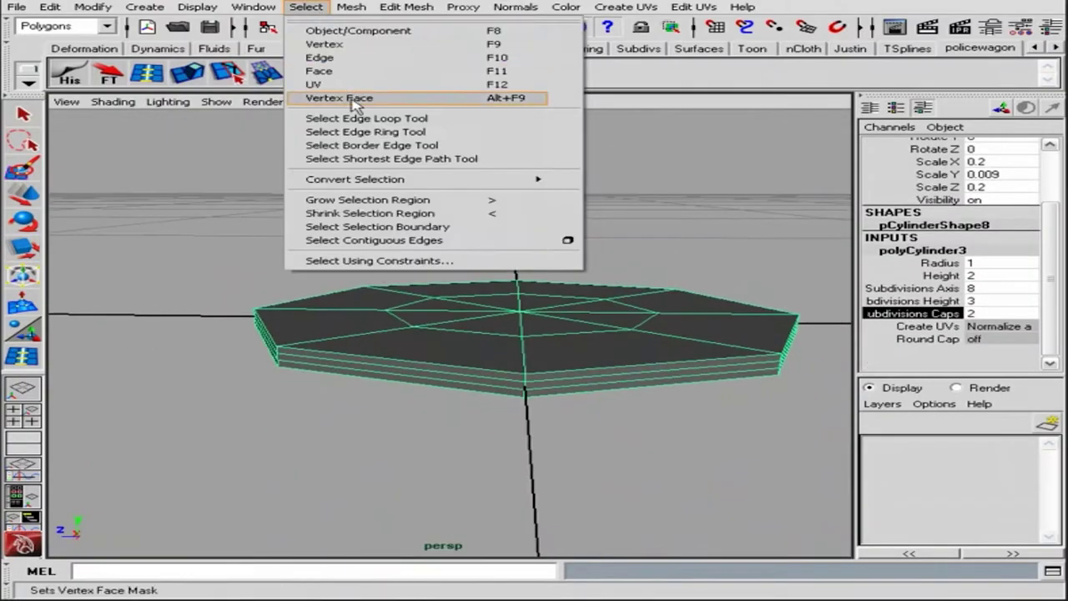
left_click(352, 117)
key("q")
left_click_drag(52, 140, 526, 302, "alt")
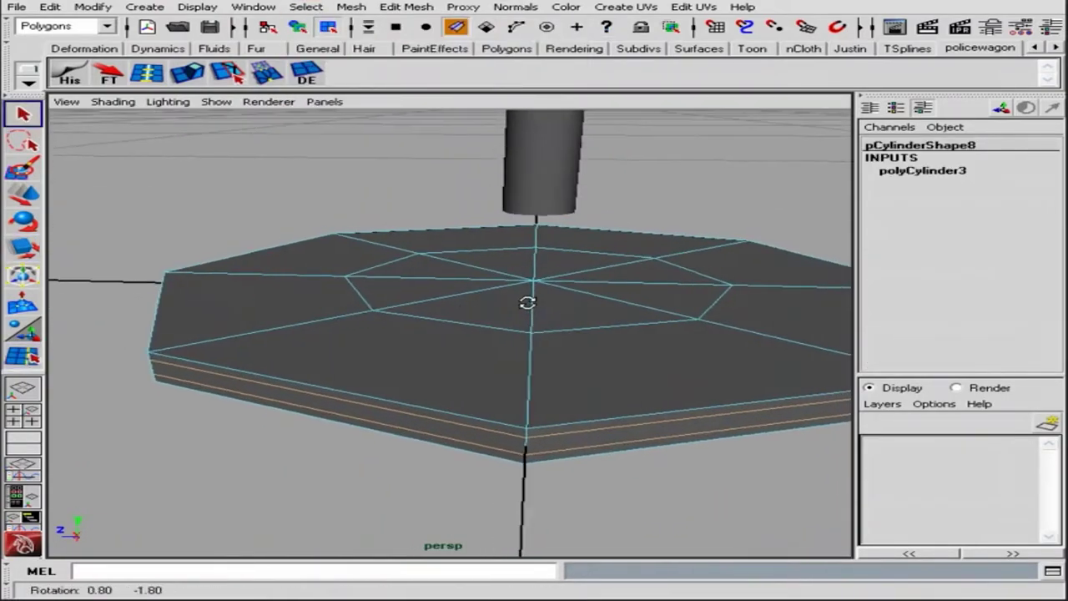
left_click(636, 282, "shift")
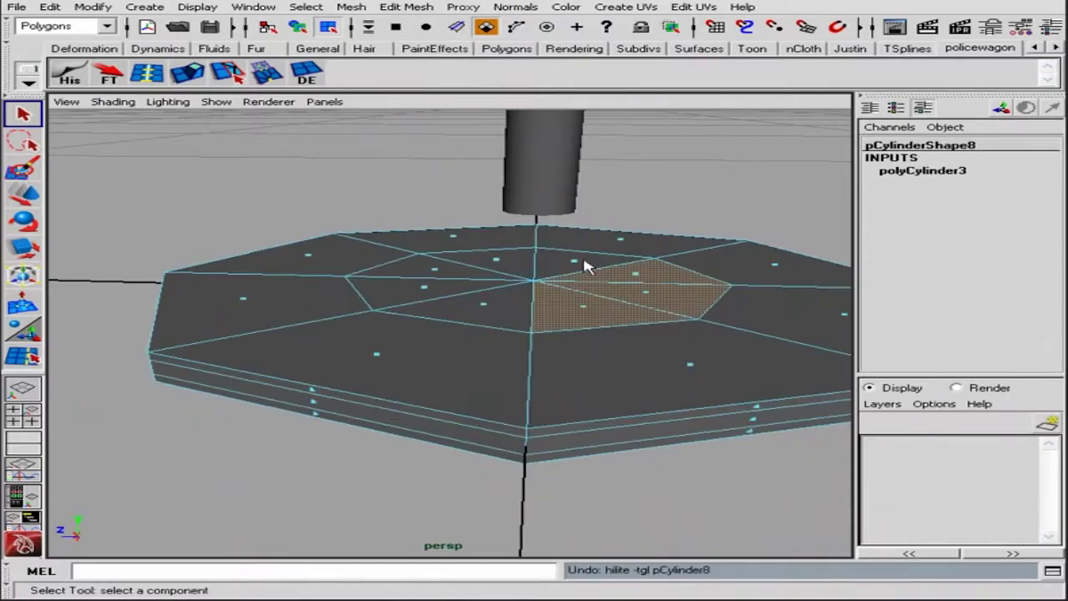
left_click(433, 274, "shift")
left_click_drag(434, 274, 586, 298, "alt")
left_click_drag(546, 175, 566, 225, "alt")
key("t")
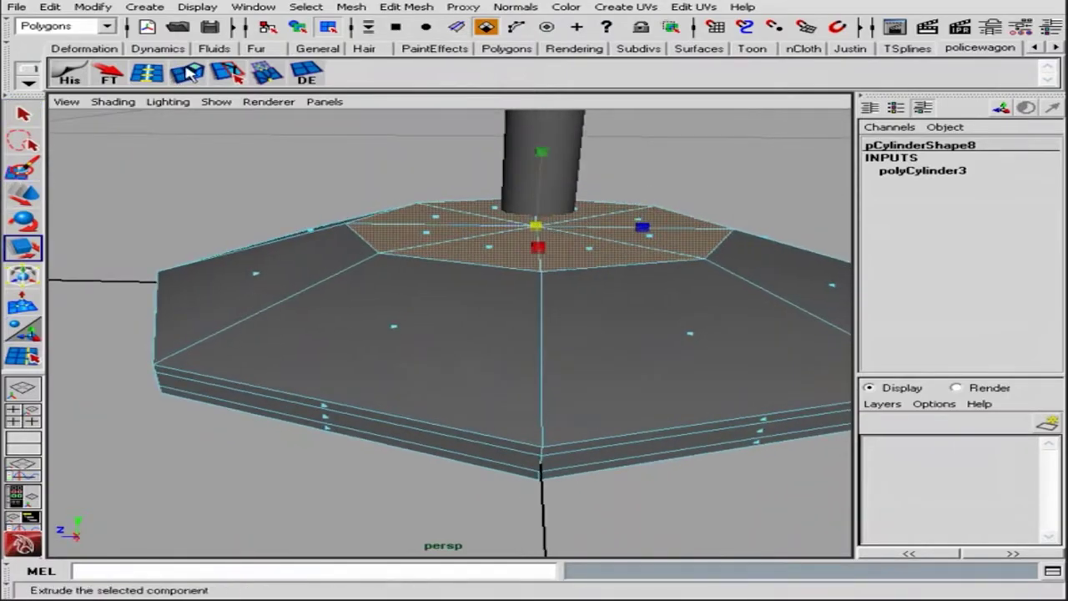
left_click(190, 73)
left_click_drag(543, 167, 604, 182)
left_click_drag(541, 162, 540, 151)
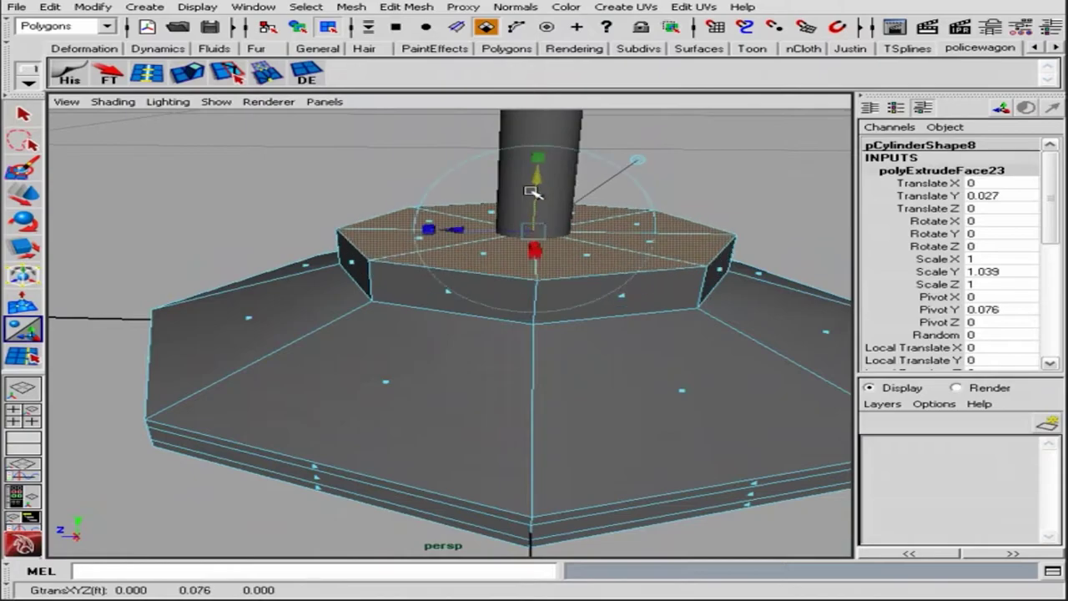
mouse_move(532, 240)
left_mouse_down()
mouse_move(501, 234)
mouse_move(540, 195)
left_mouse_up()
right_click_drag(545, 286, 505, 264, "alt")
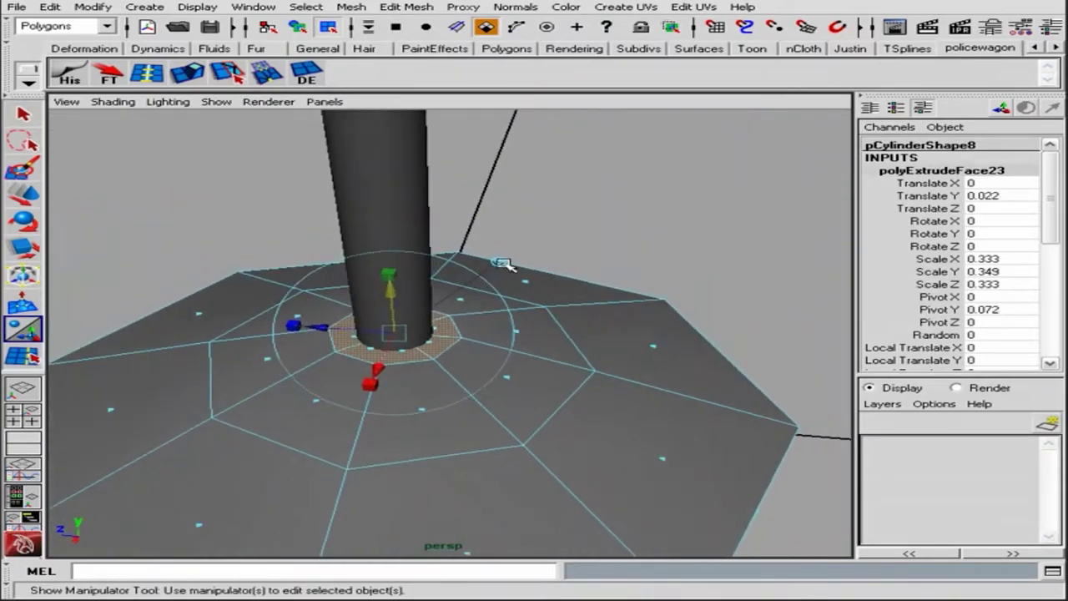
Step: Extrude and shrink the centre faces again into a stepped collar, adding an edge loop
key("ctrl+e")
left_click_drag(399, 339, 667, 252, "alt")
mouse_move(505, 314)
left_mouse_down()
mouse_move(468, 317)
mouse_move(517, 250)
left_mouse_up()
right_click_drag(517, 251, 568, 275, "alt")
left_click(534, 217)
right_click_drag(534, 217, 434, 300, "alt")
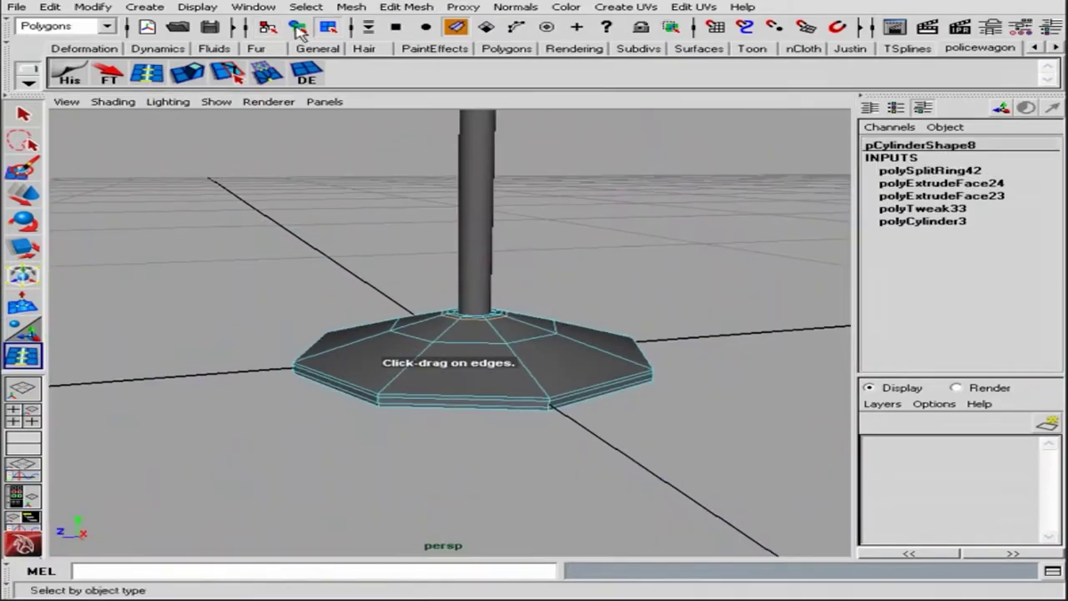
key("F8")
key("q")
right_click_drag(476, 369, 567, 359, "alt")
mouse_move(568, 360)
left_mouse_down("alt")
mouse_move(575, 408)
mouse_move(498, 402)
left_mouse_up("alt")
key("r")
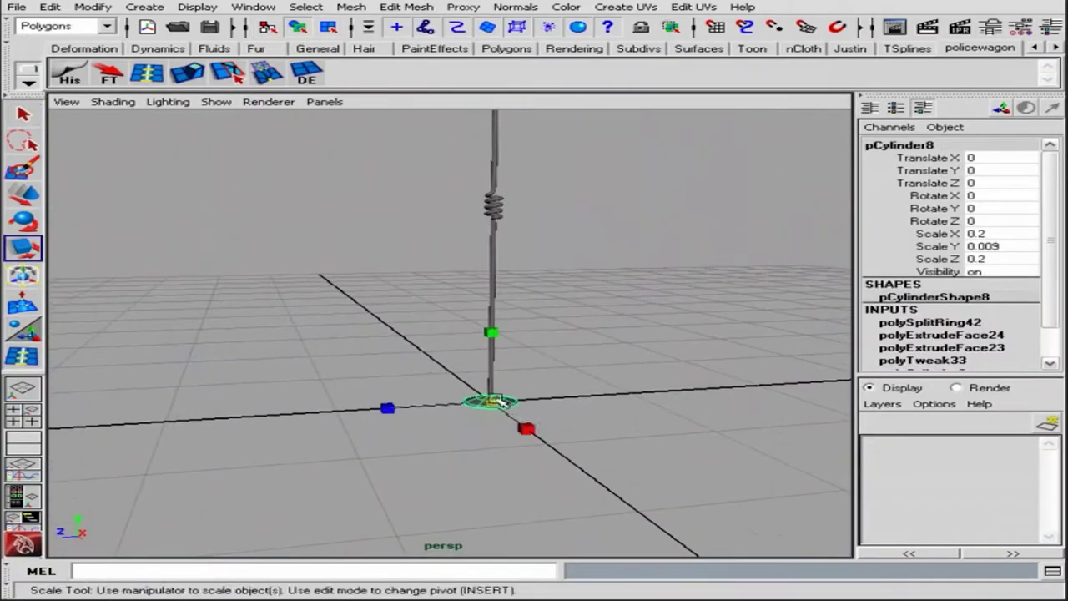
left_click_drag(589, 392, 410, 427, "alt")
Step: Group the antenna parts, unhide the police wagon, and lift the antenna onto the roof
key("ctrl+g")
key("w")
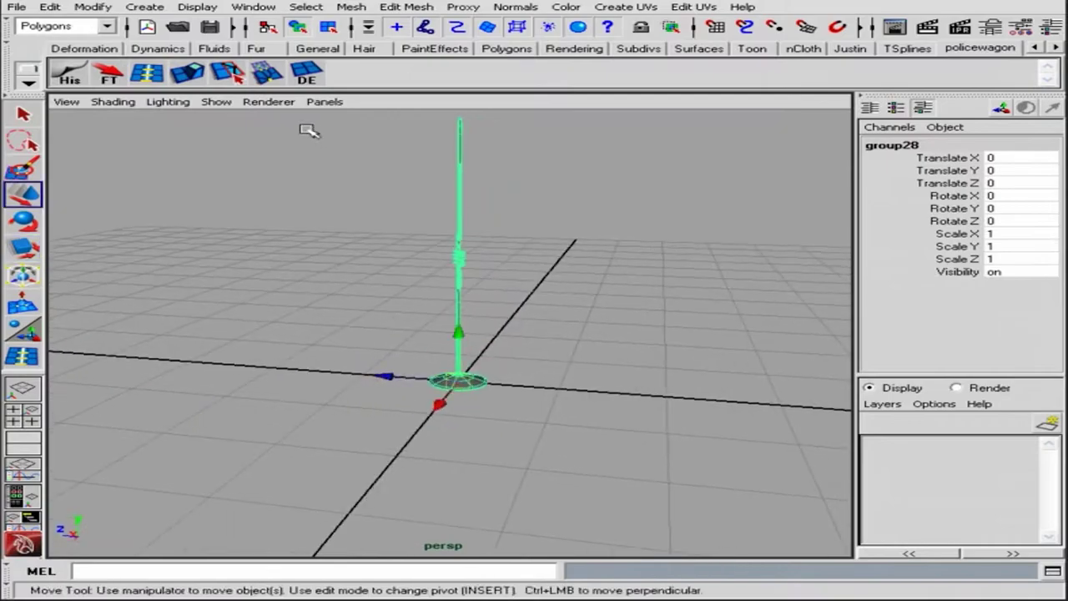
left_click(197, 7)
left_click(392, 92)
right_click_drag(553, 253, 460, 208, "alt")
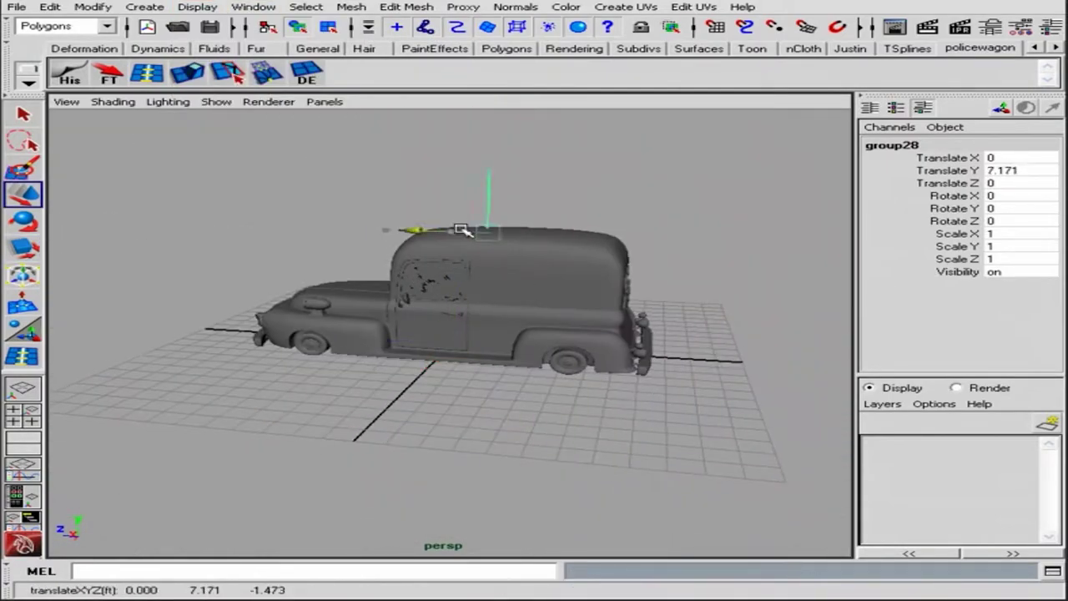
mouse_move(461, 229)
left_mouse_down()
mouse_move(469, 305)
mouse_move(528, 496)
left_mouse_up()
Step: Place the antenna at the back of the roof, tilted about 12° and scaled to 0.684
key("e")
left_click_drag(550, 317, 646, 373)
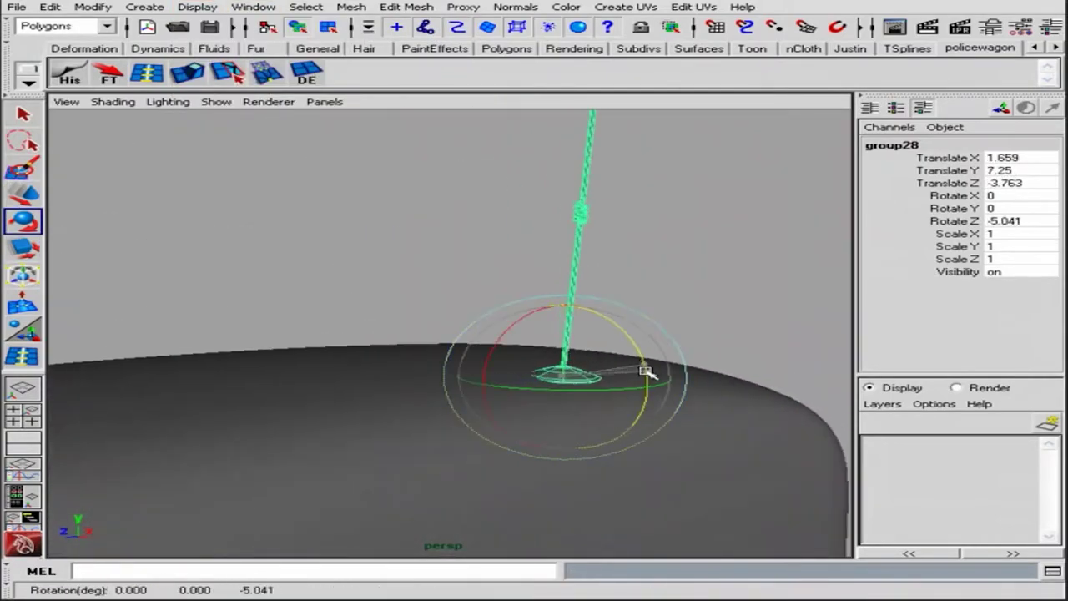
left_click_drag(582, 322, 610, 277, "alt")
key("e")
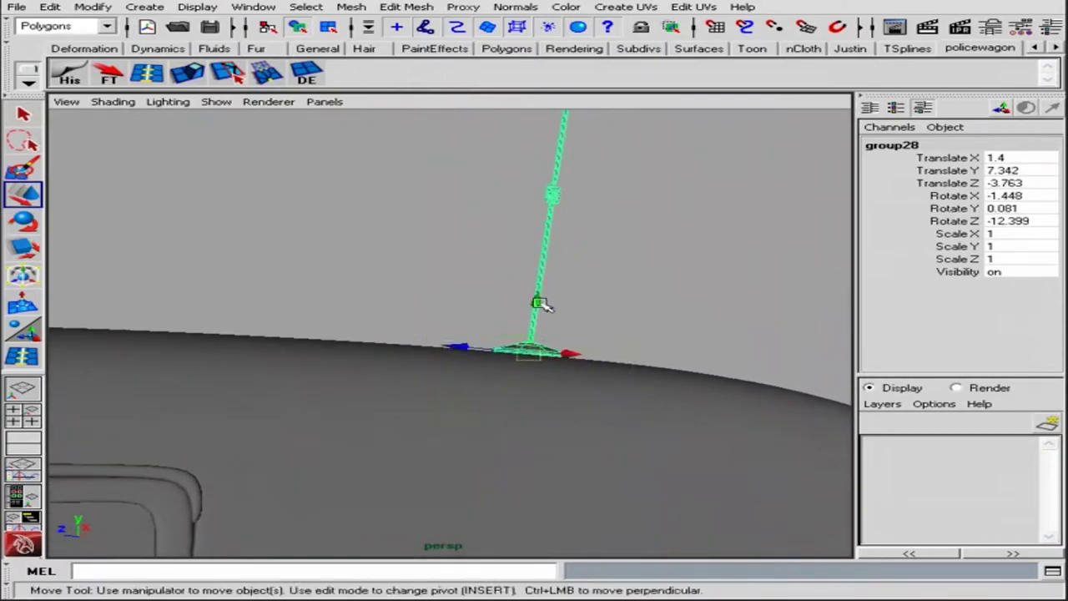
left_click_drag(540, 305, 513, 326)
left_click(677, 312)
mouse_move(512, 327)
right_mouse_down("alt")
mouse_move(677, 312)
mouse_move(581, 315)
right_mouse_up("alt")
key("ctrl+z")
key("r")
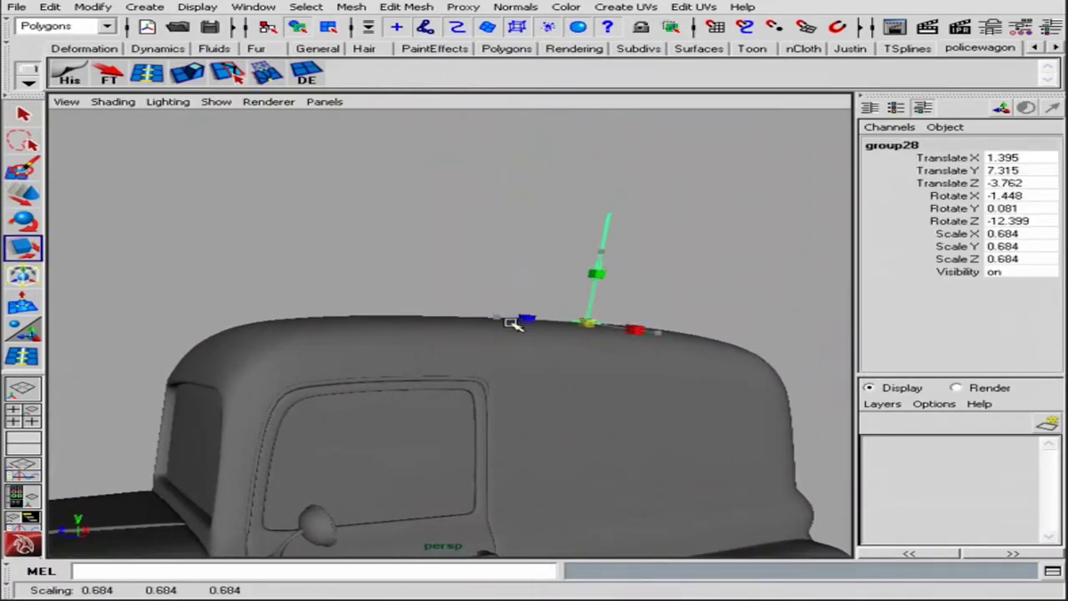
left_click(513, 326)
Step: Inspect the mounted antenna up close, then frame the whole wagon
mouse_move(512, 326)
left_mouse_down("alt")
mouse_move(651, 326)
mouse_move(693, 288)
left_mouse_up("alt")
mouse_move(693, 289)
right_mouse_down("alt")
mouse_move(606, 233)
mouse_move(566, 312)
mouse_move(439, 224)
right_mouse_up("alt")
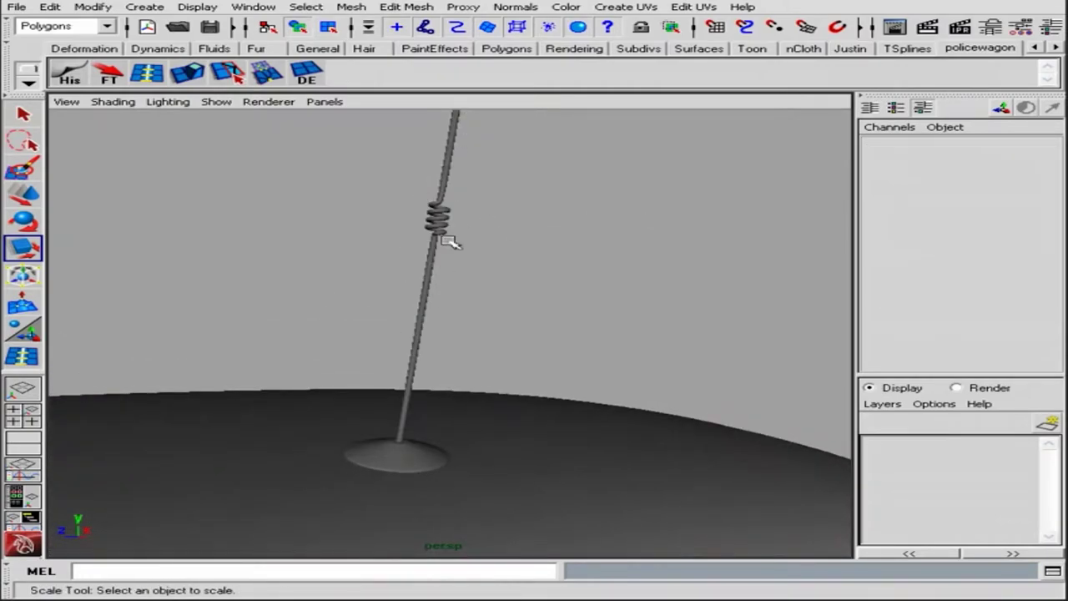
left_click(437, 219)
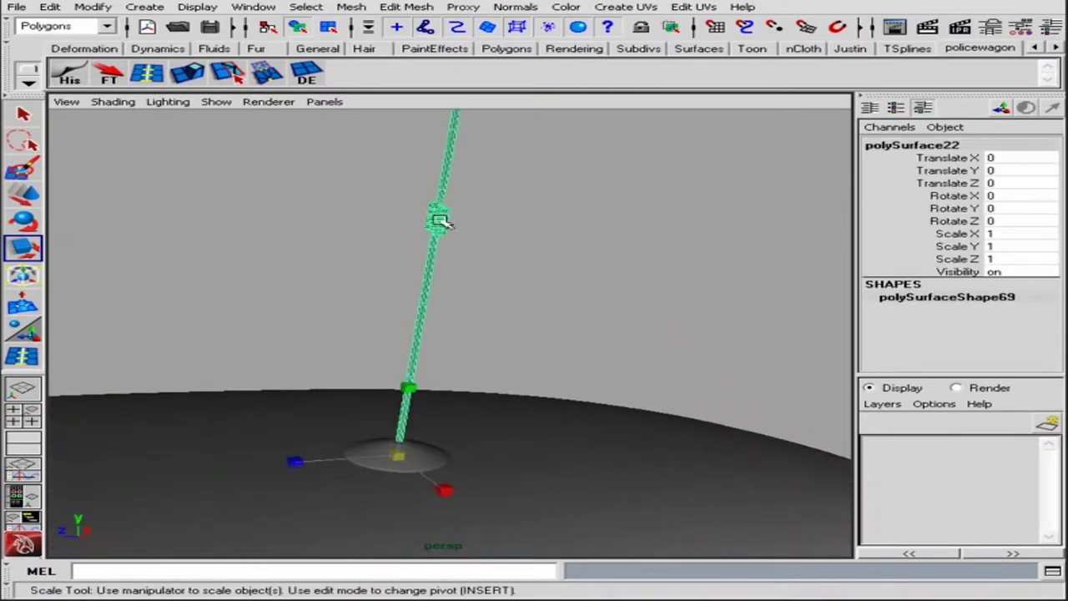
left_click(561, 266)
left_click_drag(561, 265, 519, 317, "alt")
right_click_drag(520, 317, 453, 183, "alt")
mouse_move(453, 184)
left_mouse_down("alt")
mouse_move(539, 283)
mouse_move(534, 308)
mouse_move(551, 269)
left_mouse_up("alt")
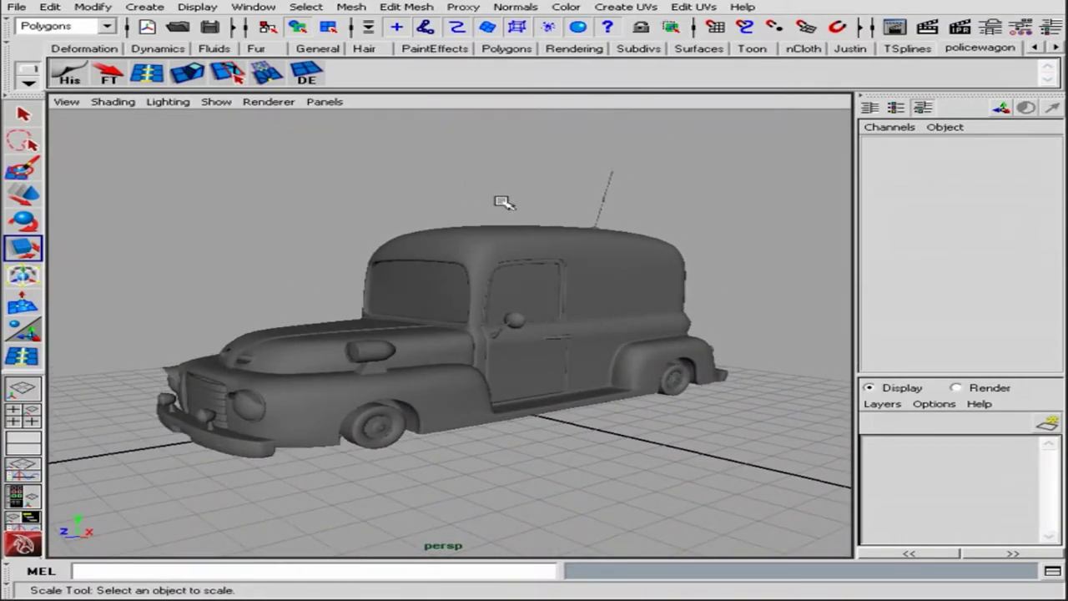
Step: Select the torus and move it out of the way
mouse_move(513, 223)
left_mouse_down("alt")
mouse_move(552, 313)
mouse_move(677, 397)
left_mouse_up("alt")
key("q")
right_click_drag(538, 393, 684, 380, "alt")
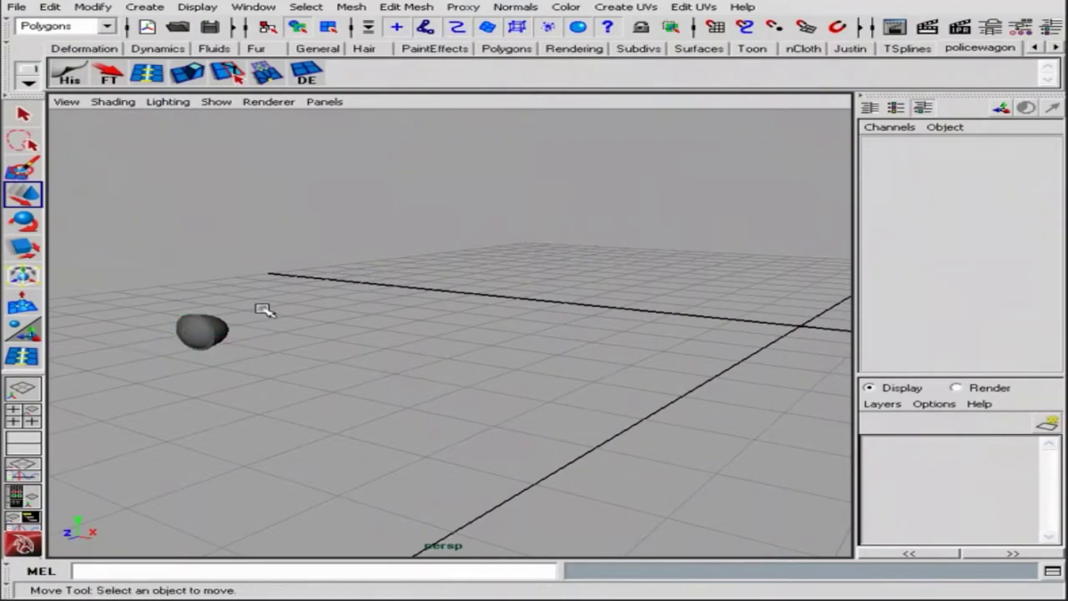
left_click(202, 331)
mouse_move(684, 330)
left_mouse_down("alt")
mouse_move(726, 317)
mouse_move(784, 350)
left_mouse_up("alt")
right_click_drag(784, 351, 513, 374, "alt")
left_click_drag(513, 375, 439, 336, "alt")
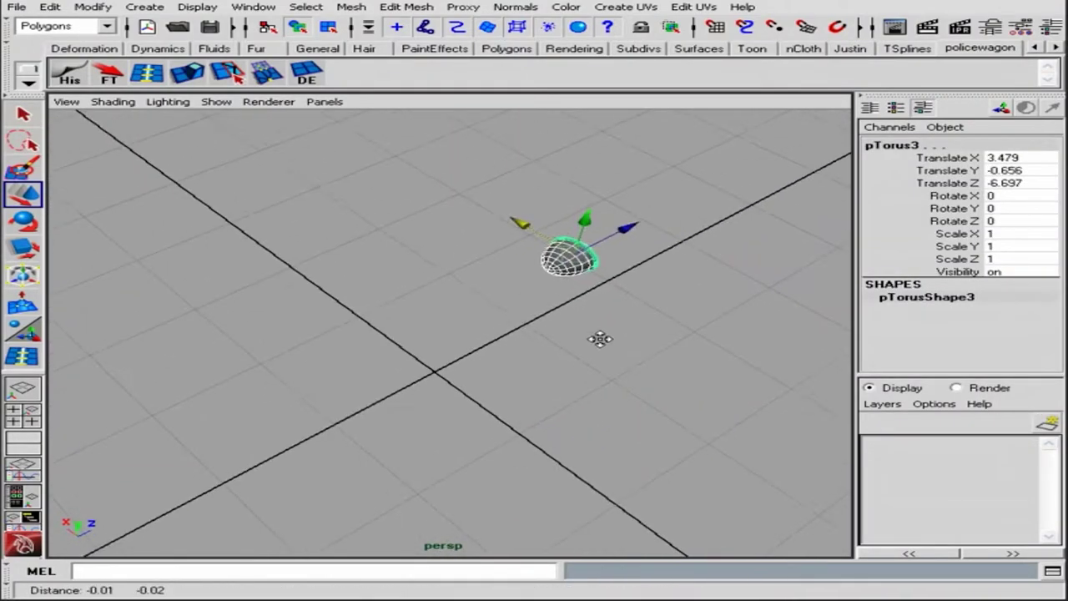
left_click_drag(594, 241, 629, 242, "alt")
right_click_drag(629, 241, 610, 281, "alt")
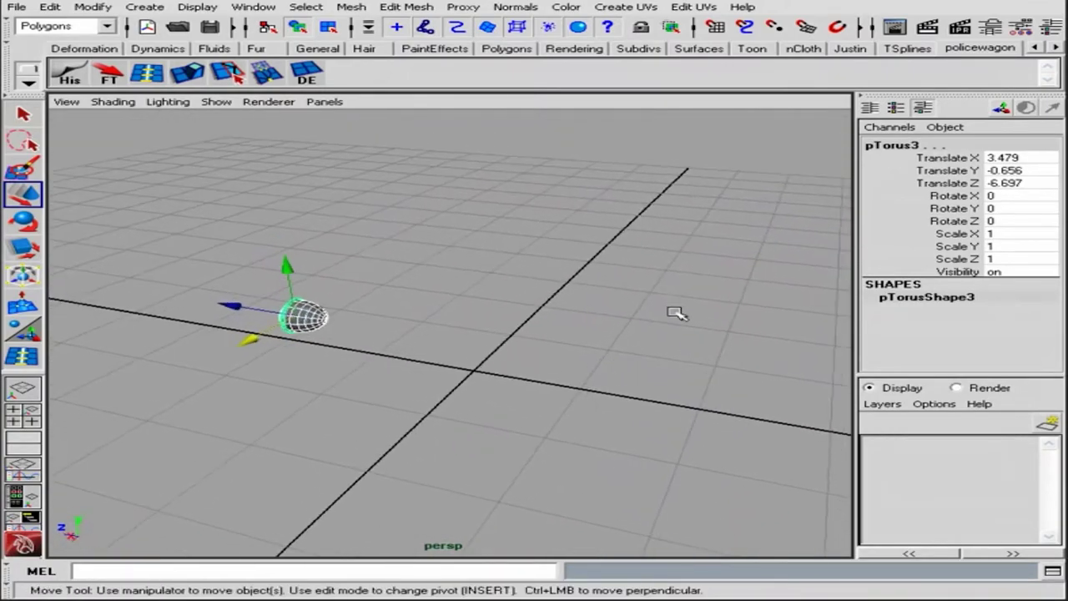
Step: Create a new polygon cylinder for the roof light base
left_click(144, 7)
left_click(409, 70)
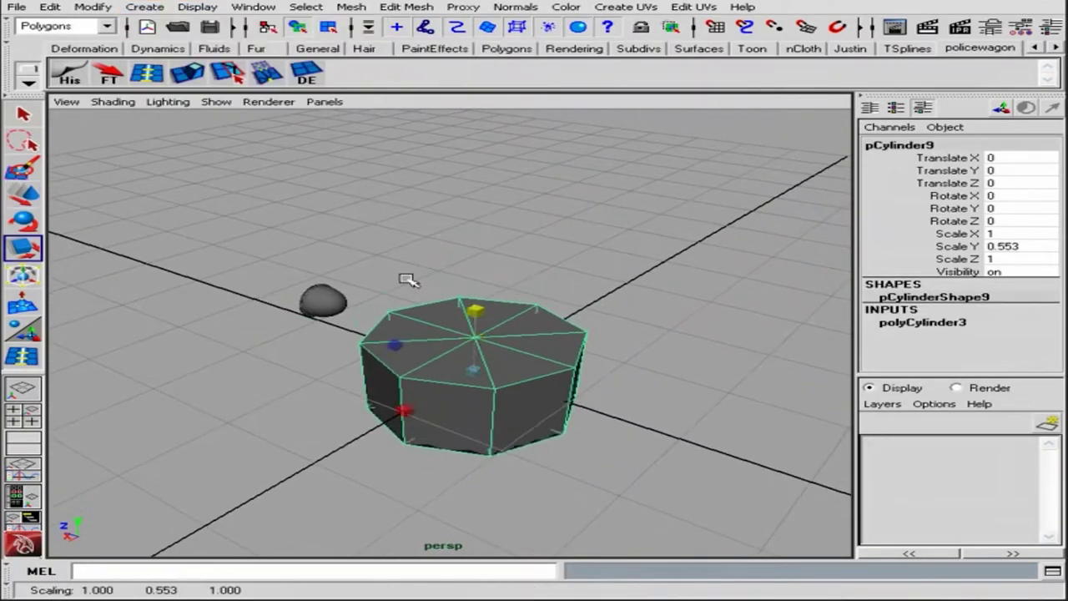
left_click_drag(407, 280, 465, 336, "alt")
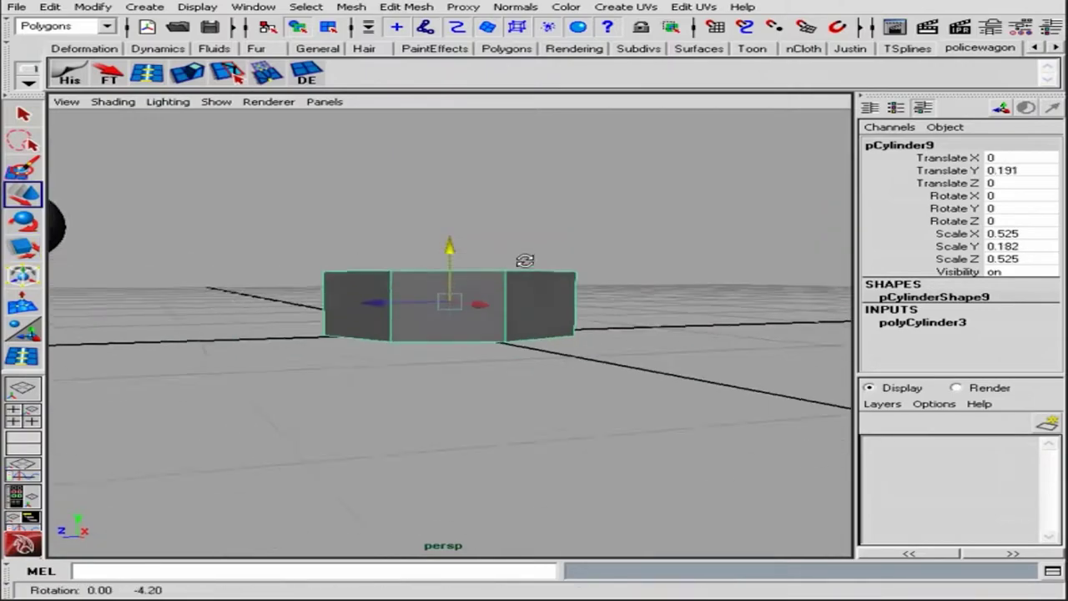
mouse_move(584, 252)
left_mouse_down("alt")
mouse_move(196, 273)
mouse_move(534, 274)
mouse_move(507, 221)
left_mouse_up("alt")
Step: Flatten the cylinder to 0.525 × 0.134 × 0.525 and flare its top vertex ring outward
key("F9")
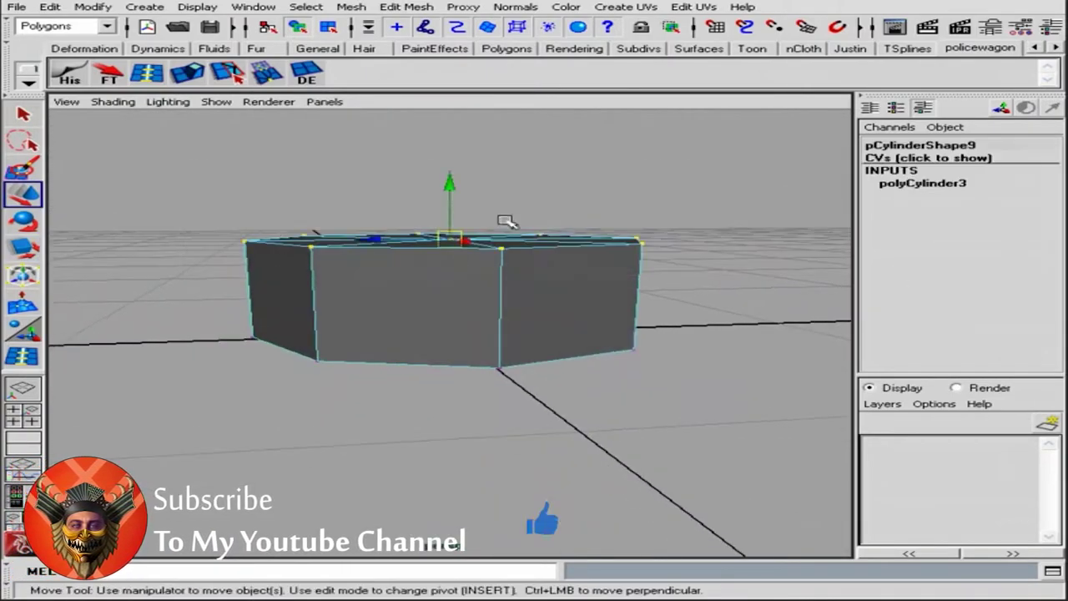
key("F8")
left_click_drag(500, 376, 500, 334, "alt")
key("r")
left_click_drag(451, 212, 450, 242)
left_click_drag(696, 351, 696, 277, "alt")
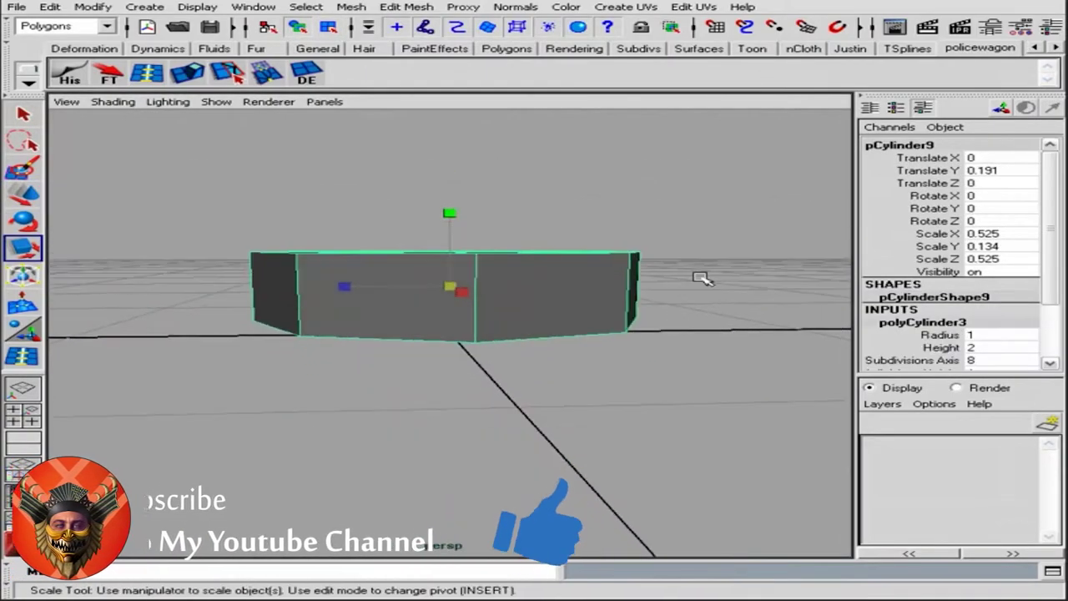
scroll(935, 302, "down", 3)
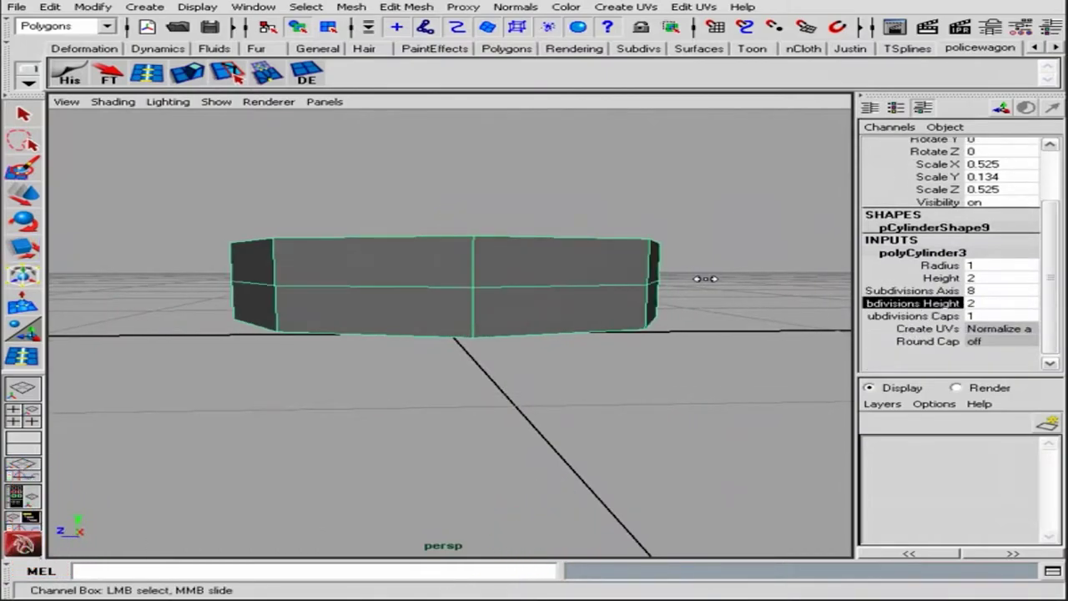
key("F9")
left_click_drag(557, 302, 546, 380, "alt")
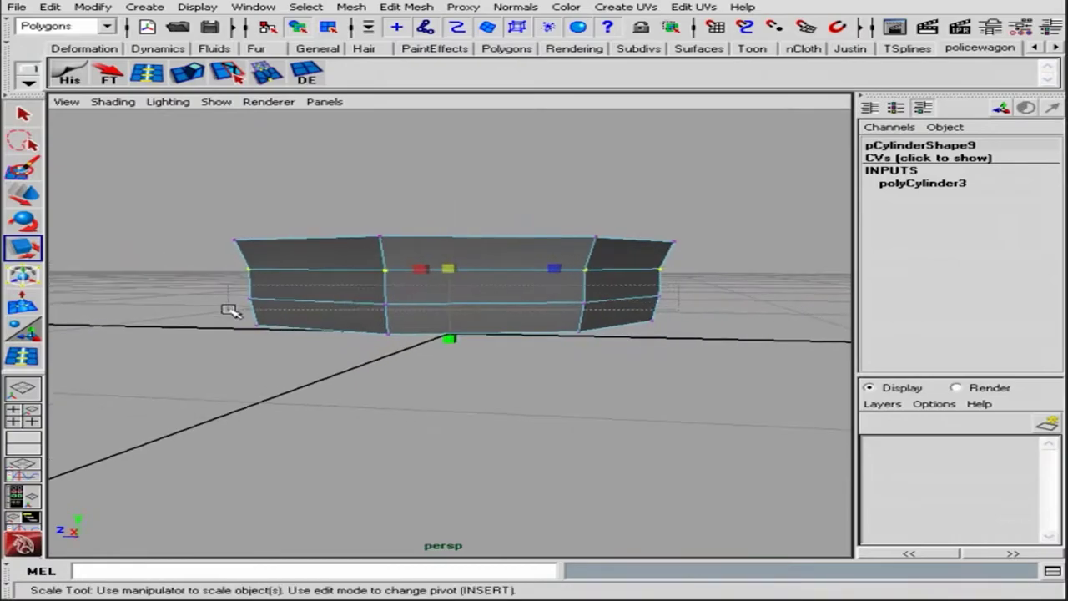
mouse_move(442, 295)
right_mouse_down("alt")
mouse_move(507, 329)
mouse_move(537, 262)
right_mouse_up("alt")
key("F8")
Step: Inset the base's top face with an extrusion and add an edge loop near the top rim
left_click(406, 7)
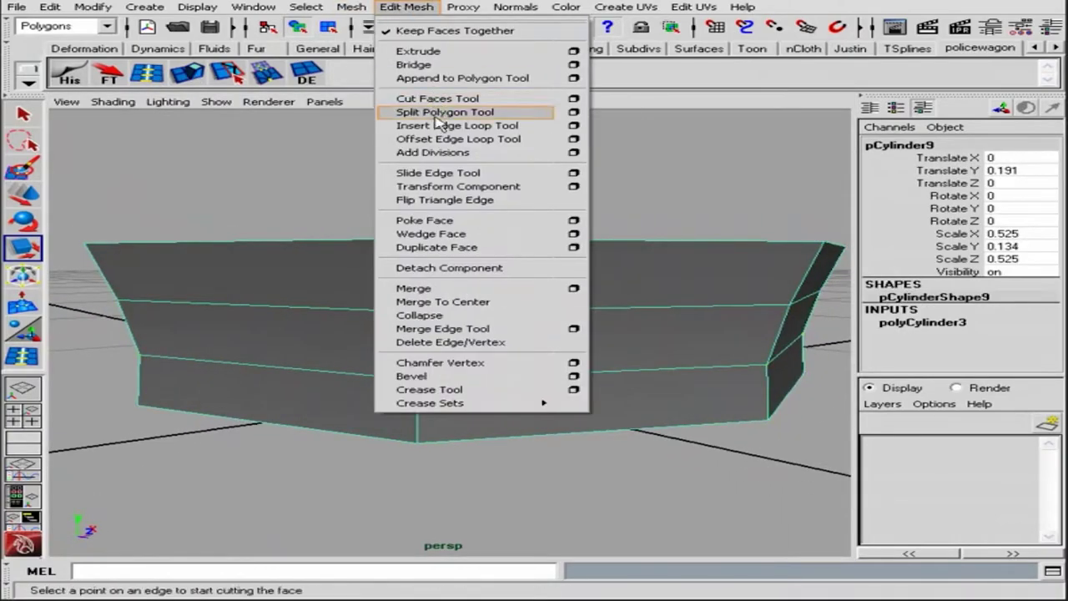
left_click(551, 140)
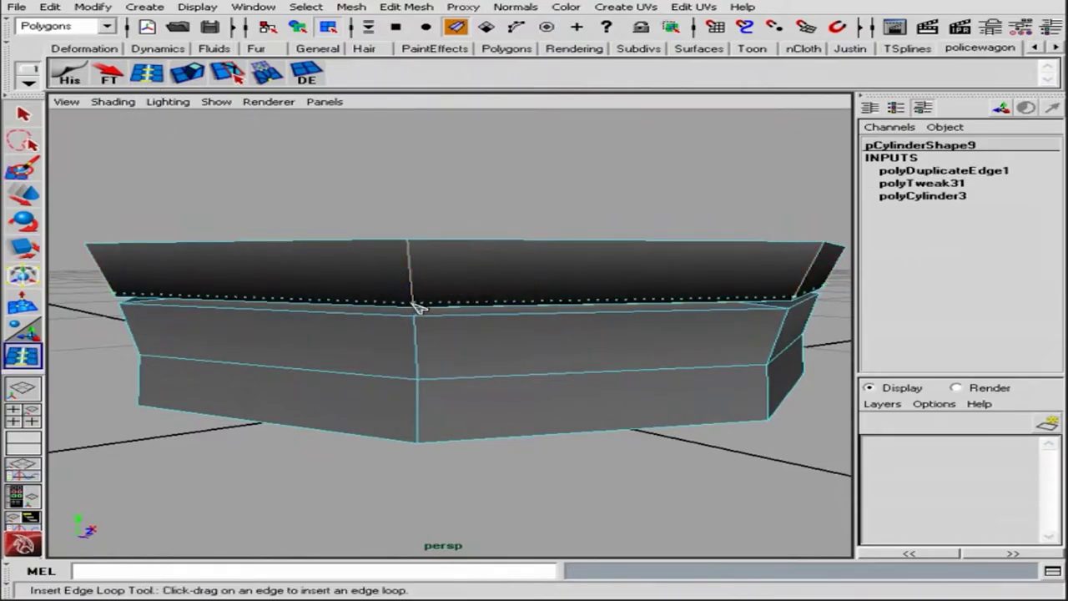
right_click_drag(500, 306, 500, 341)
left_click_drag(846, 275, 786, 289, "alt")
left_click(787, 288)
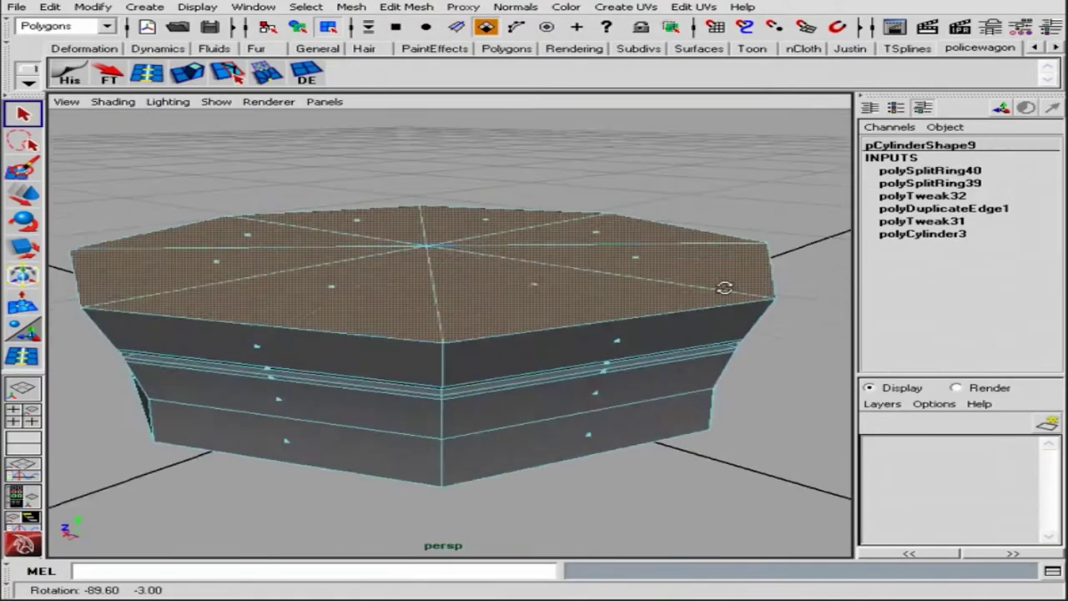
key("ctrl+e")
mouse_move(671, 167)
left_mouse_down()
mouse_move(536, 279)
mouse_move(294, 106)
left_mouse_up()
left_click(534, 278)
left_click_drag(534, 278, 207, 172, "alt")
key("q")
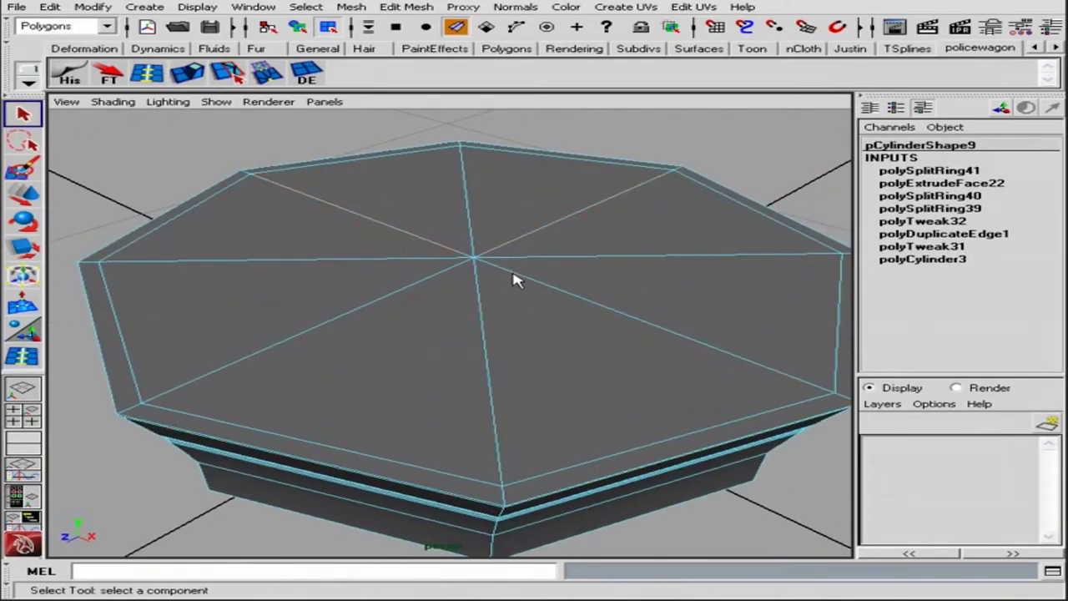
Step: Inset the bottom face with an extrusion and add an edge loop near the bottom rim
mouse_move(641, 256)
left_mouse_down("alt")
mouse_move(776, 336)
mouse_move(375, 402)
left_mouse_up("alt")
mouse_move(467, 323)
left_mouse_down("alt")
mouse_move(489, 326)
mouse_move(407, 239)
left_mouse_up("alt")
key("ctrl+e")
mouse_move(457, 299)
left_mouse_down()
mouse_move(442, 310)
mouse_move(505, 356)
mouse_move(423, 365)
left_mouse_up()
left_click(258, 302)
key("q")
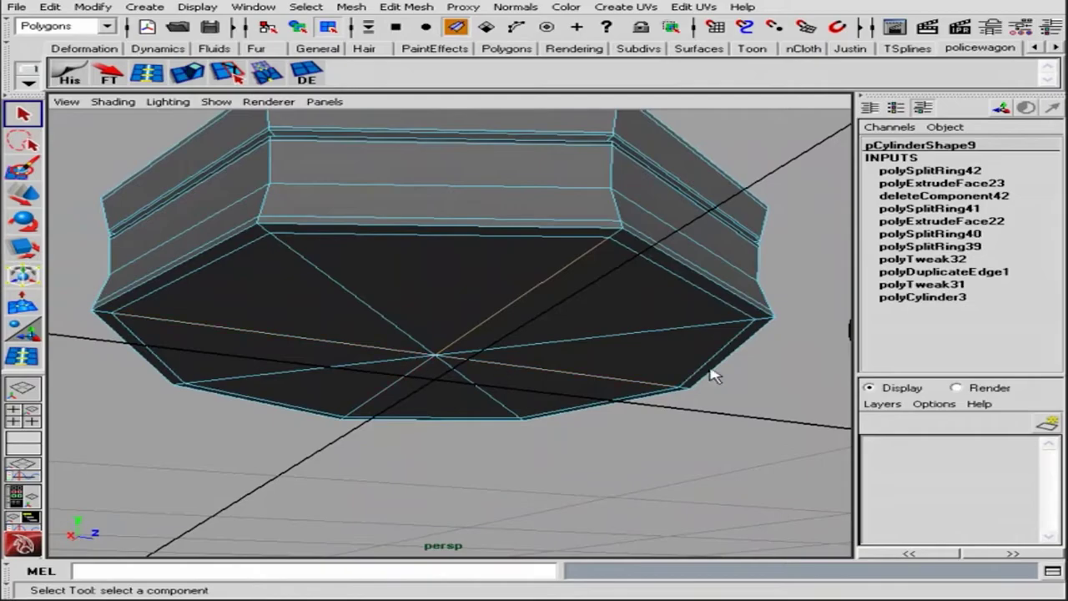
Step: Return to object mode and reselect the finished base cylinder
left_click_drag(713, 375, 406, 238, "alt")
key("F8")
left_click(608, 446)
left_click_drag(608, 446, 406, 386, "alt")
mouse_move(405, 386)
right_mouse_down("alt")
mouse_move(600, 429)
mouse_move(448, 415)
right_mouse_up("alt")
left_click(448, 400)
left_click_drag(448, 401, 350, 275, "alt")
left_click(144, 7)
Step: Create cylinder pCylinder10, scale it down to a thin post, and raise it above the base
left_click(388, 75)
key("r")
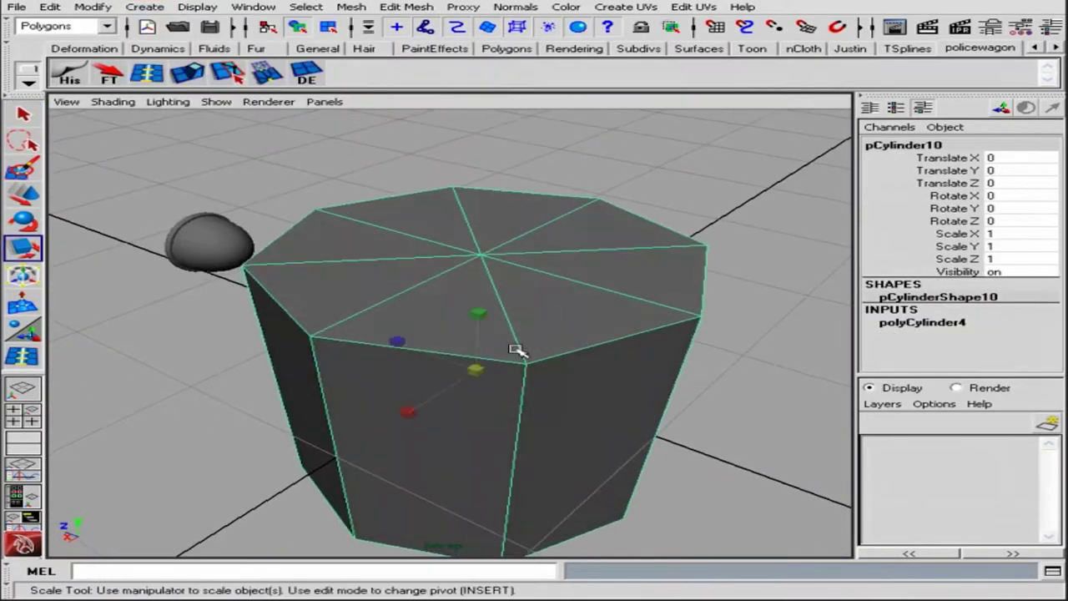
left_click_drag(514, 349, 209, 364)
key("f")
key("r")
left_click_drag(449, 333, 431, 337)
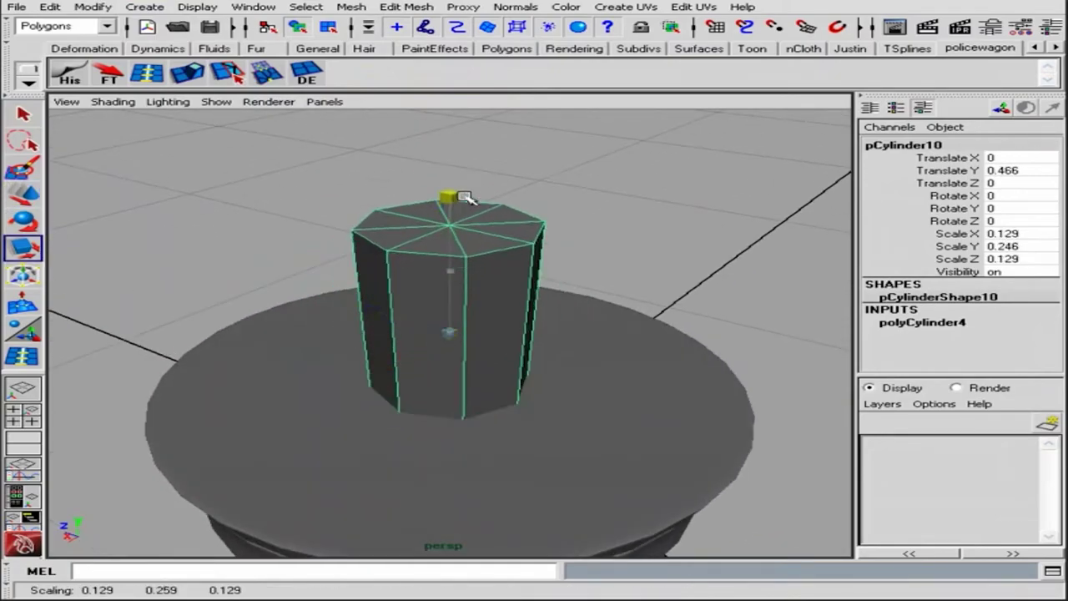
key("F9")
mouse_move(465, 197)
left_mouse_down("alt")
mouse_move(639, 400)
mouse_move(546, 298)
left_mouse_up("alt")
mouse_move(546, 298)
right_mouse_down("alt")
mouse_move(545, 386)
mouse_move(594, 417)
right_mouse_up("alt")
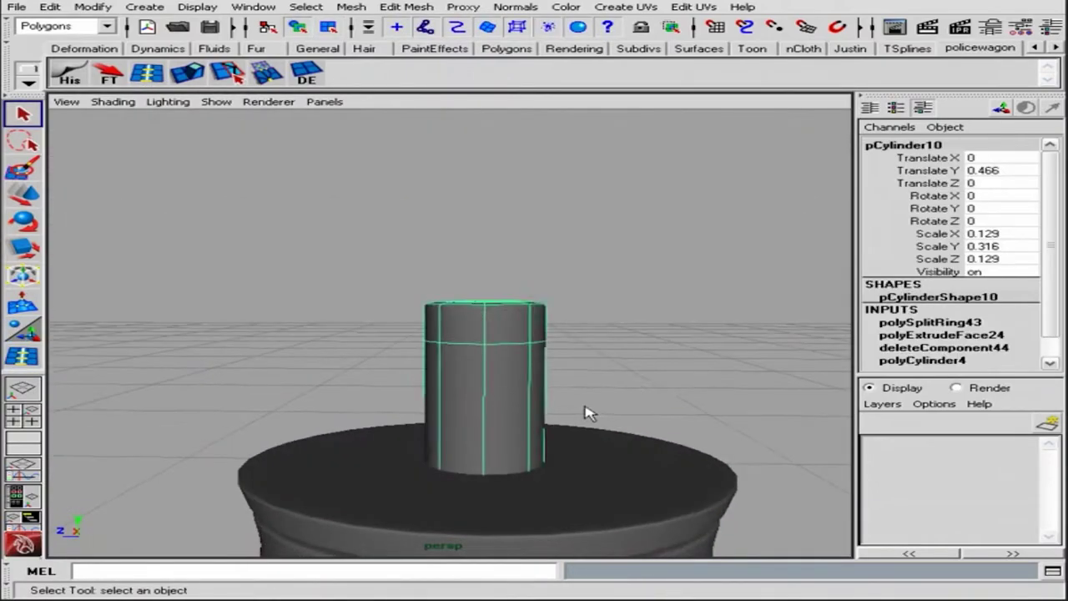
key("w")
left_click_drag(482, 317, 482, 279)
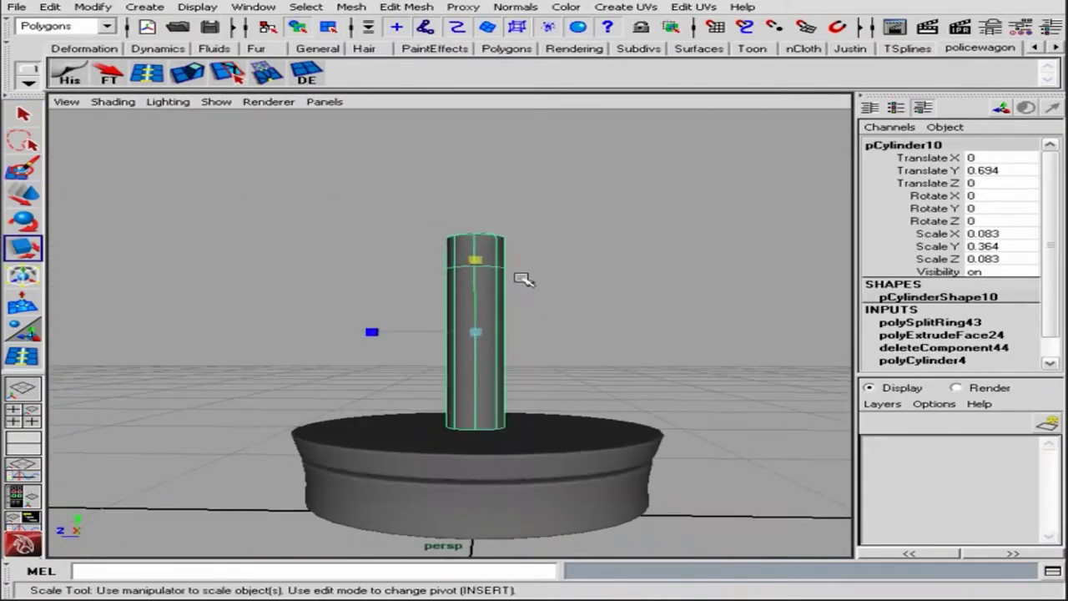
key("w")
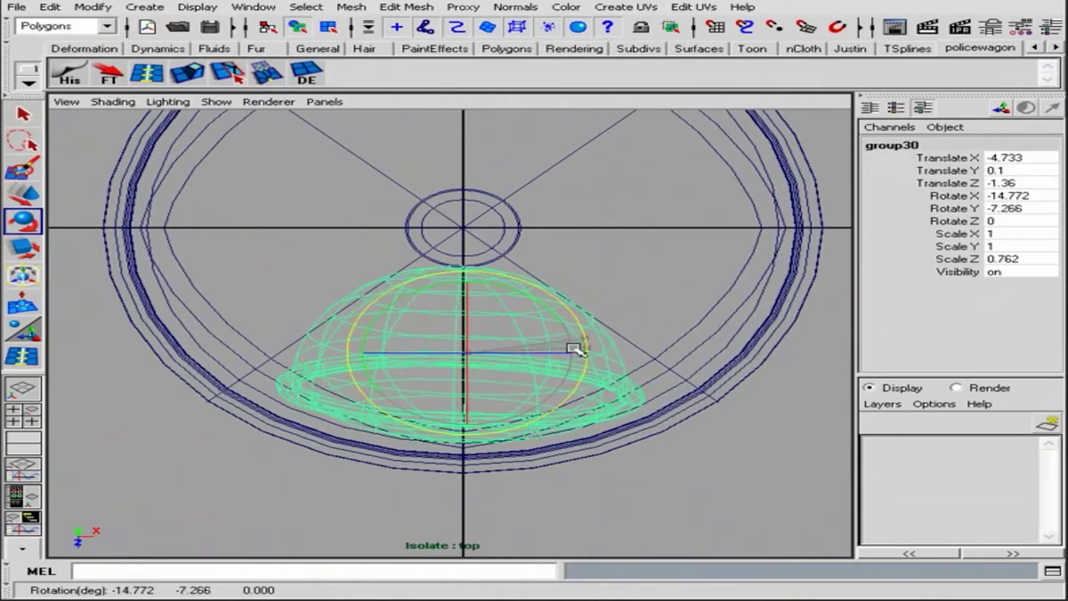
Step: Group the dome shade and rotate duplicated copies around the post, giving three evenly spaced lamps
left_click_drag(576, 349, 591, 375)
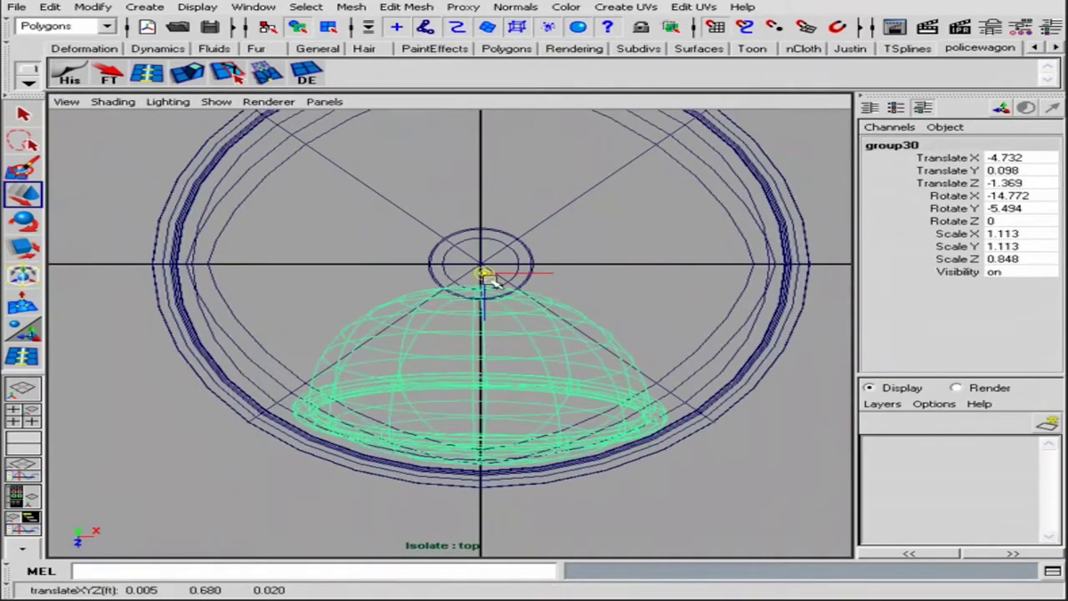
key("ctrl+g")
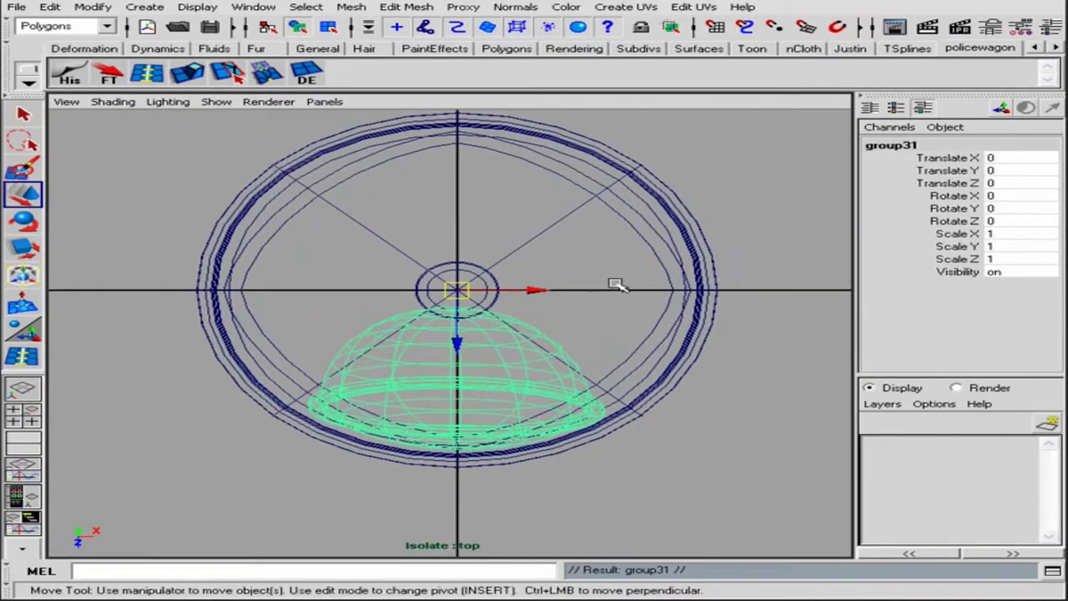
key("e")
left_click_drag(561, 292, 498, 219)
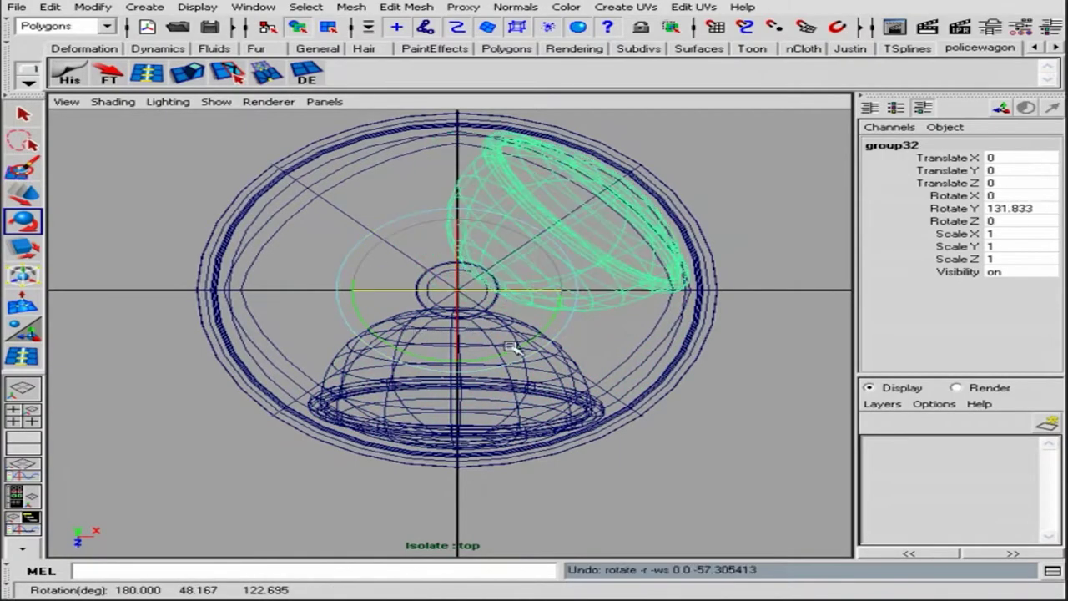
left_click_drag(511, 348, 511, 222)
left_click(640, 292)
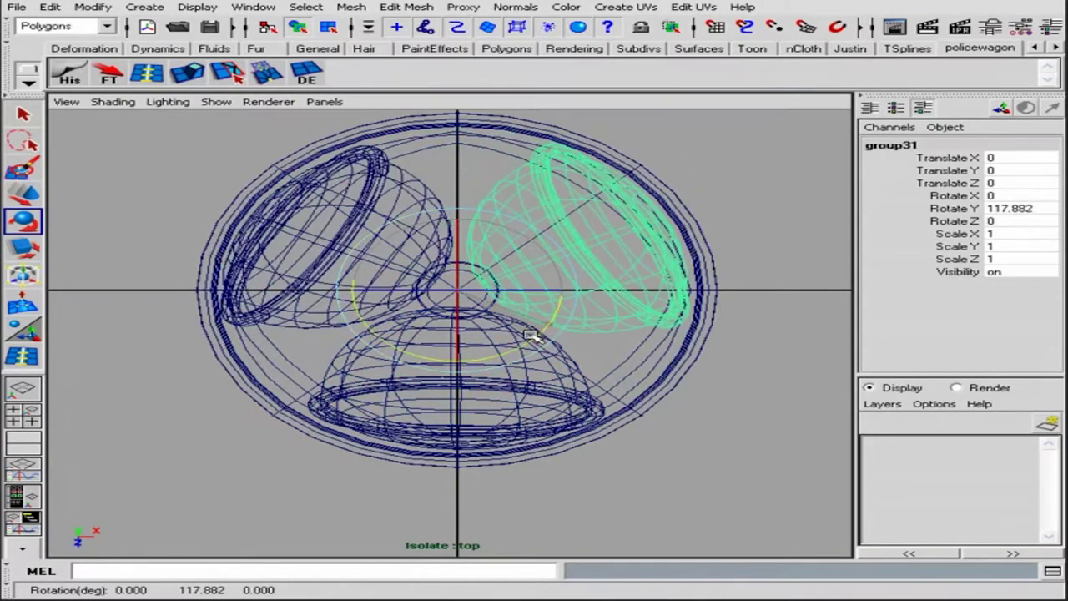
left_click(529, 242)
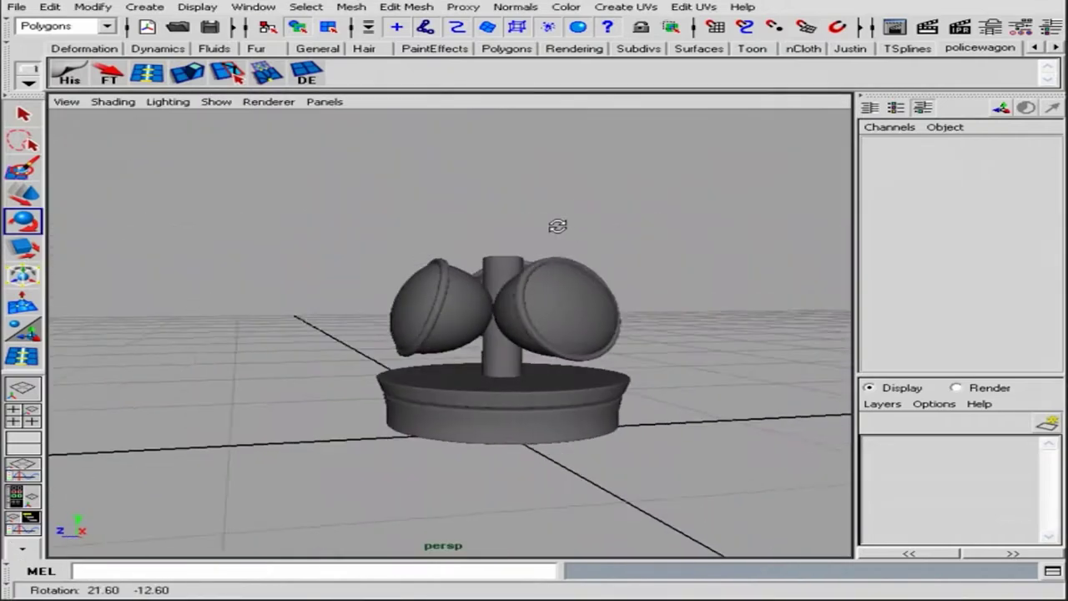
left_click_drag(554, 226, 525, 217, "alt")
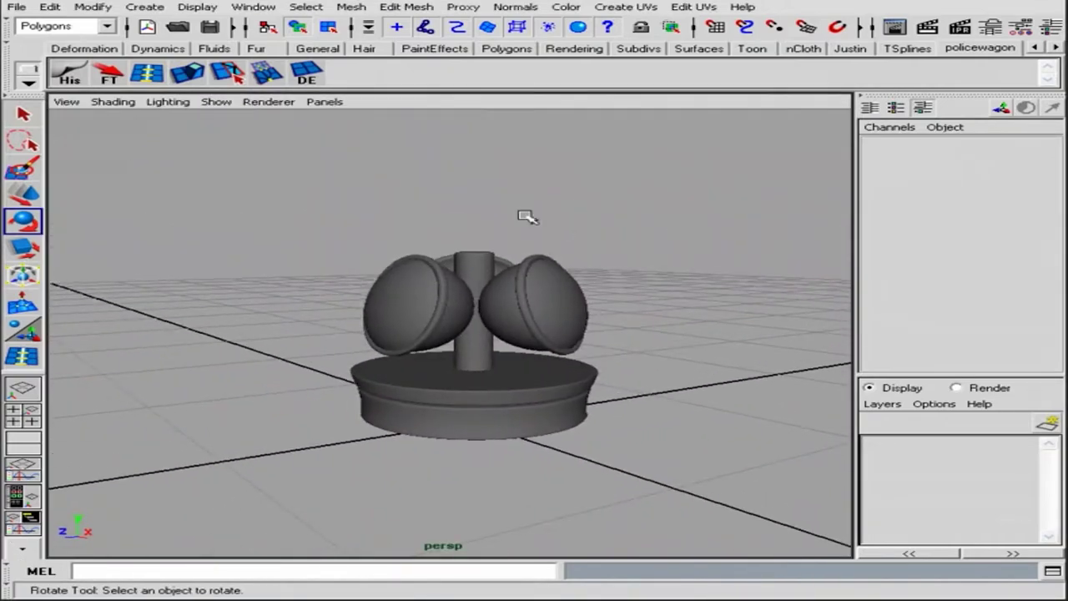
Step: Create a polygon sphere around the police light with 12 subdivisions
left_click(500, 275)
left_click(145, 7)
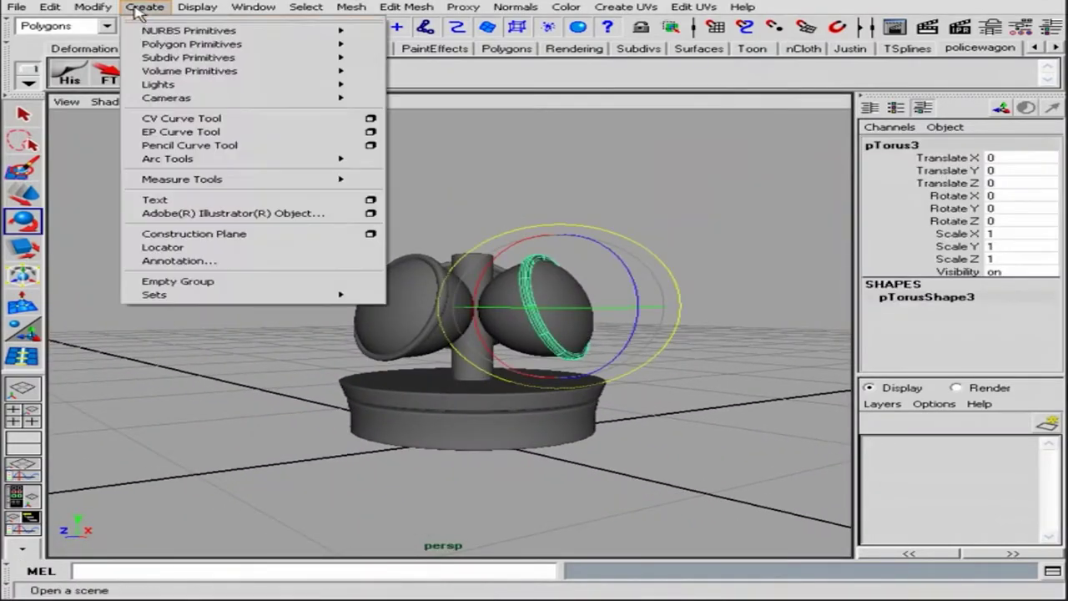
left_click(521, 45)
left_click(918, 322)
left_click_drag(912, 315, 912, 328)
mouse_move(734, 280)
middle_mouse_down()
mouse_move(639, 278)
mouse_move(667, 275)
middle_mouse_up()
Step: In Hypershade, delete unused nodes and create a partly transparent blinn1 material
left_click(146, 7)
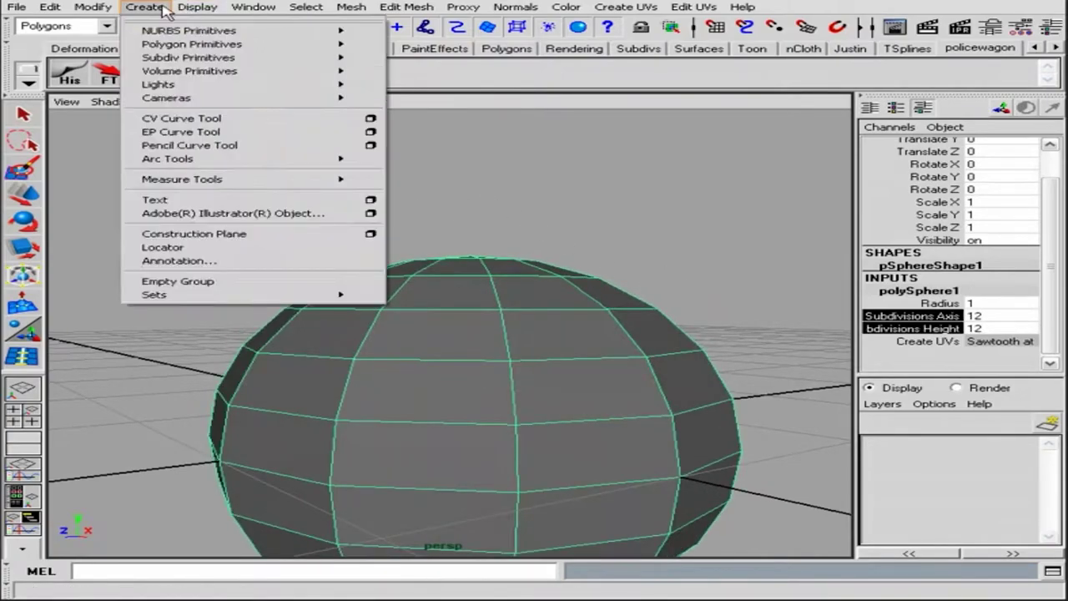
left_click(493, 74)
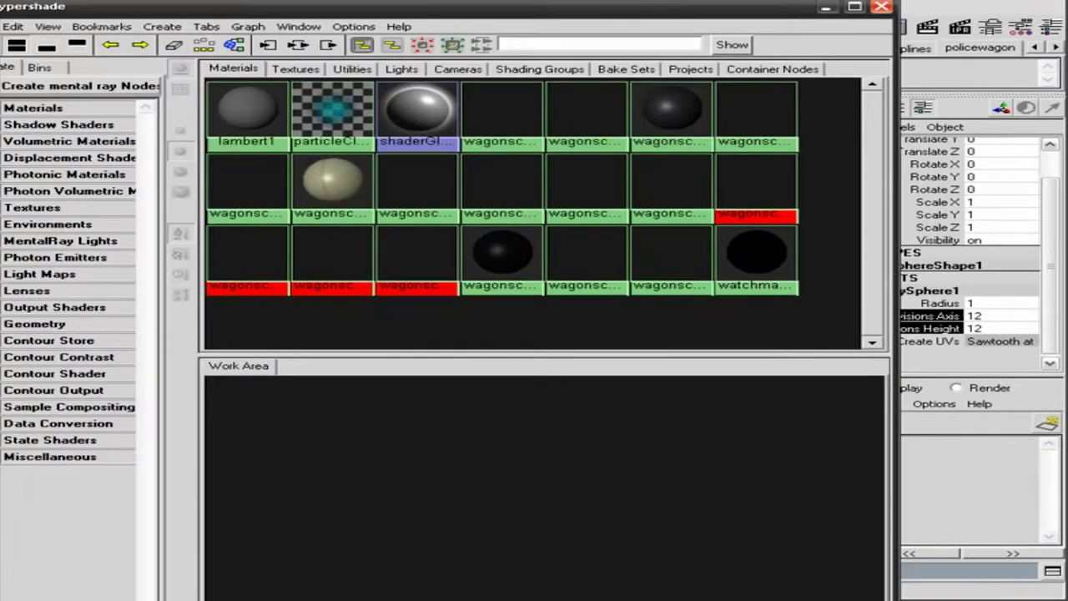
left_click_drag(774, 8, 801, 10)
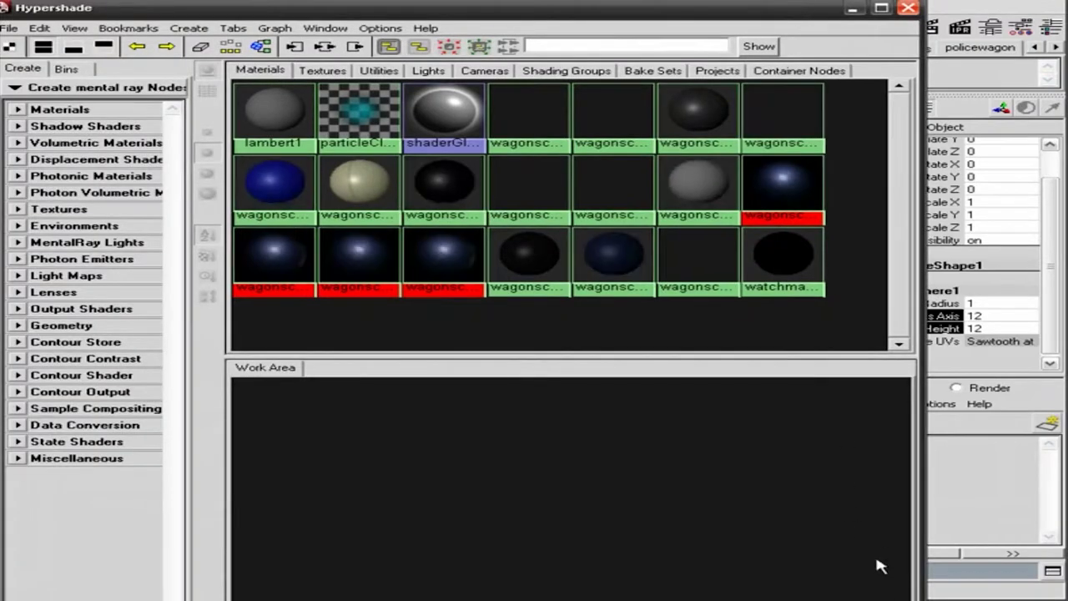
left_click(39, 28)
left_click(36, 64)
left_click(189, 27)
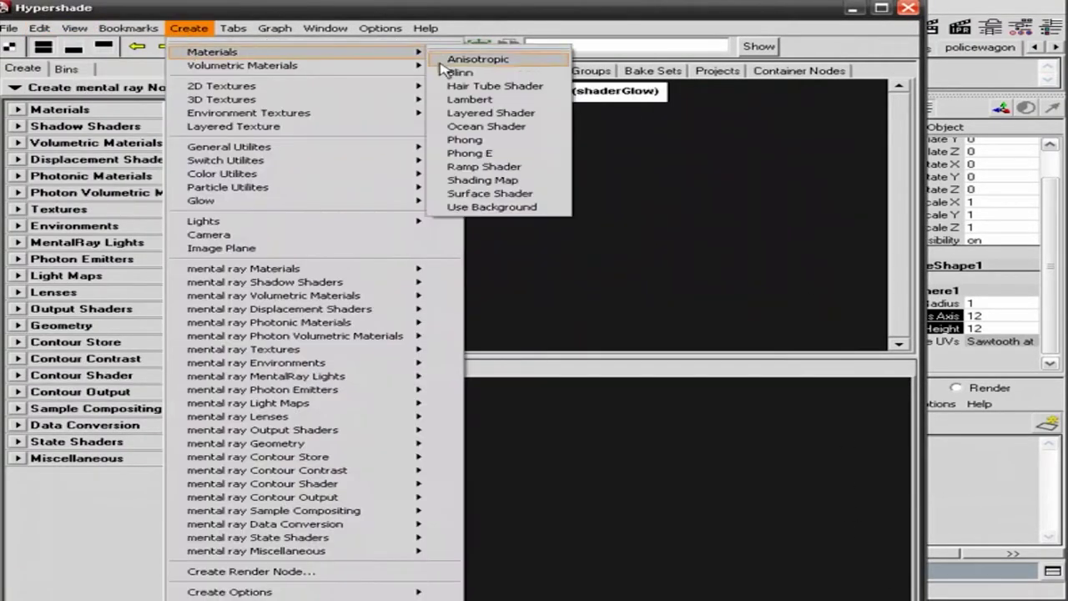
left_click(451, 71)
double_click(275, 113)
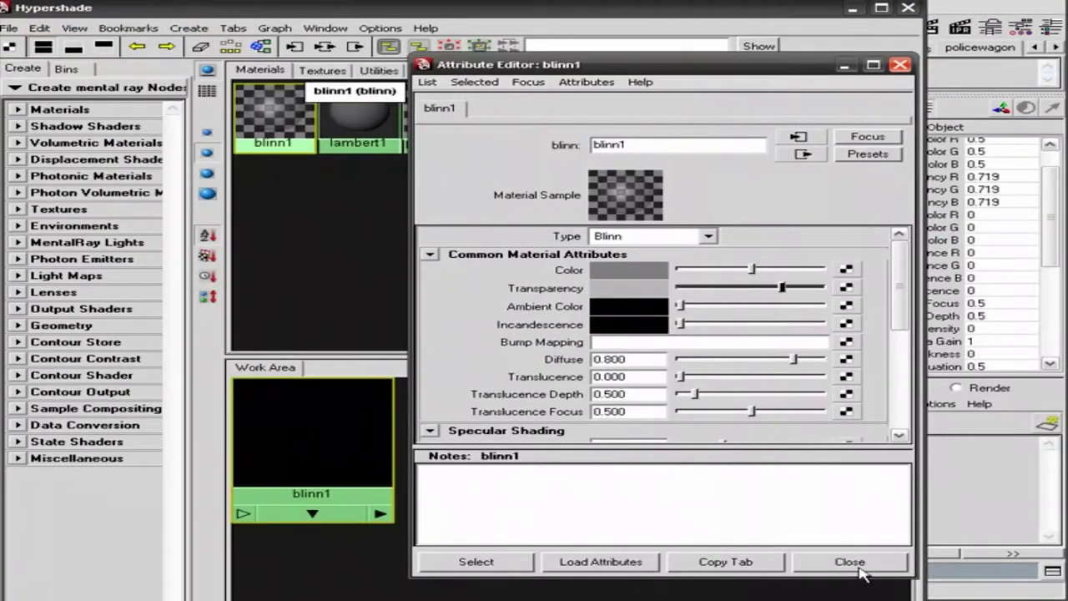
left_click(849, 562)
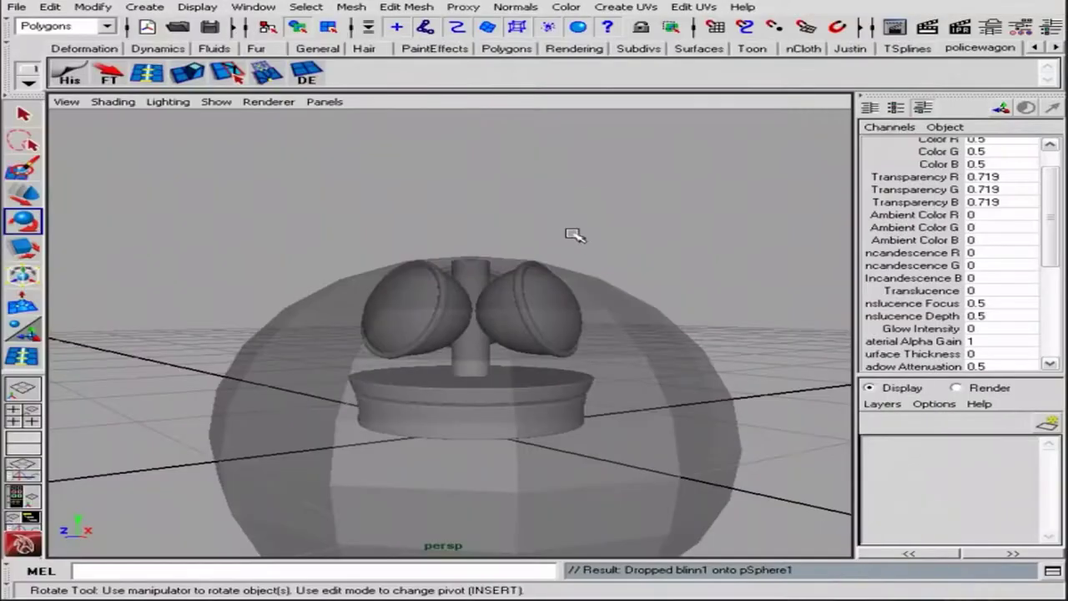
Step: Apply blinn1 to the sphere, shrink it to about 0.666 and raise it
left_click(582, 313)
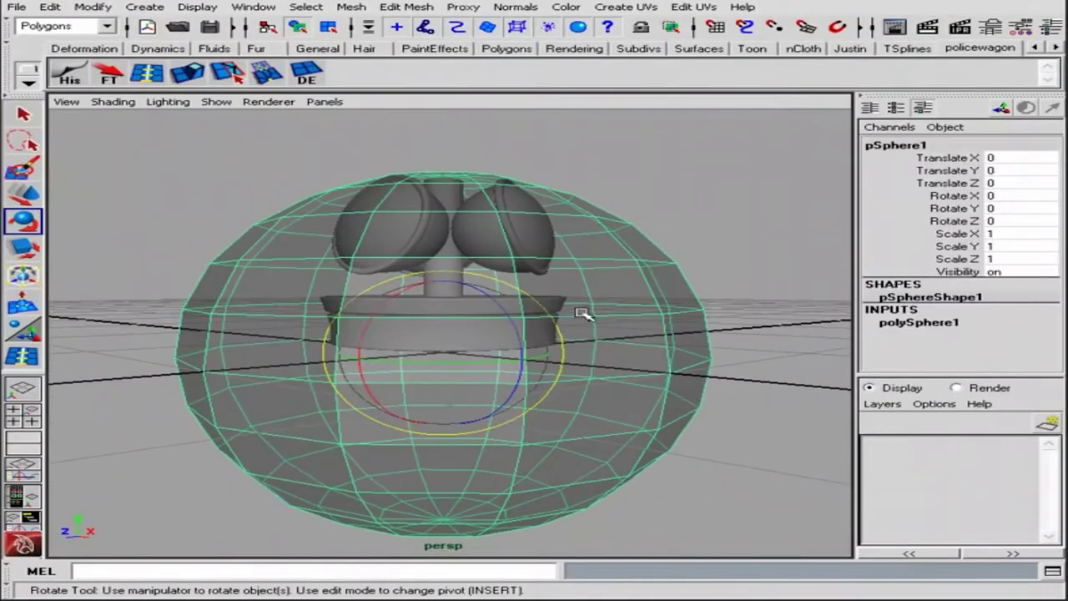
key("w")
left_click_drag(441, 321, 437, 179)
mouse_move(437, 179)
right_mouse_down("alt")
mouse_move(612, 309)
mouse_move(494, 331)
mouse_move(726, 363)
right_mouse_up("alt")
Step: Delete the sphere's bottom faces and narrow it horizontally
key("F11")
key("Delete")
left_click_drag(573, 464, 310, 72, "alt")
key("F8")
key("r")
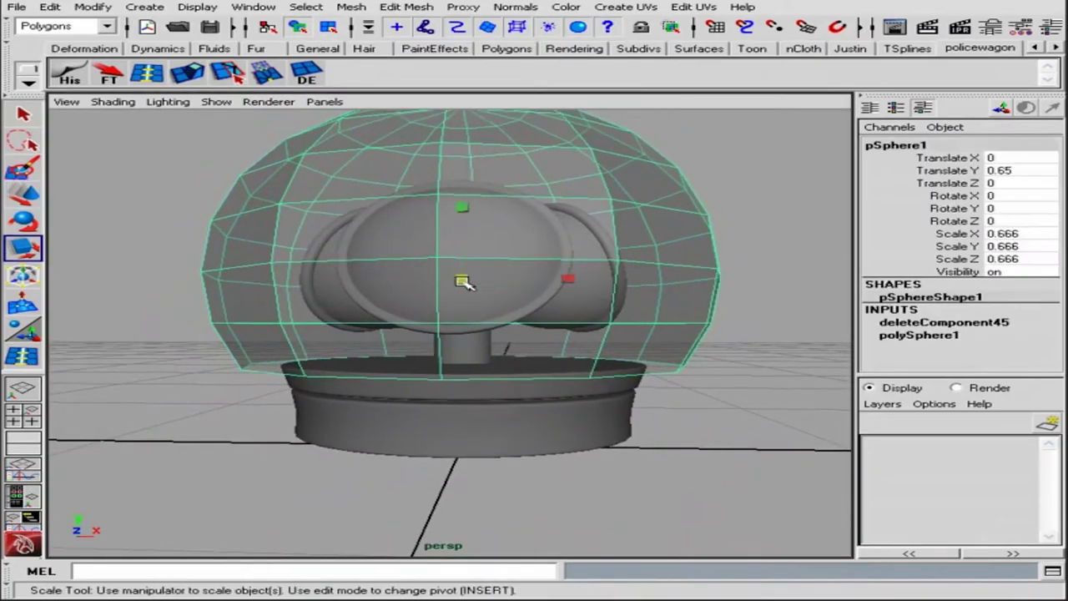
mouse_move(463, 282)
left_mouse_down()
mouse_move(472, 226)
mouse_move(464, 274)
mouse_move(393, 274)
mouse_move(517, 276)
mouse_move(508, 288)
mouse_move(364, 281)
mouse_move(508, 295)
left_mouse_up()
Step: Scale the dome's upper and middle vertex rows to widen its top
key("F8")
left_click_drag(250, 279, 692, 300)
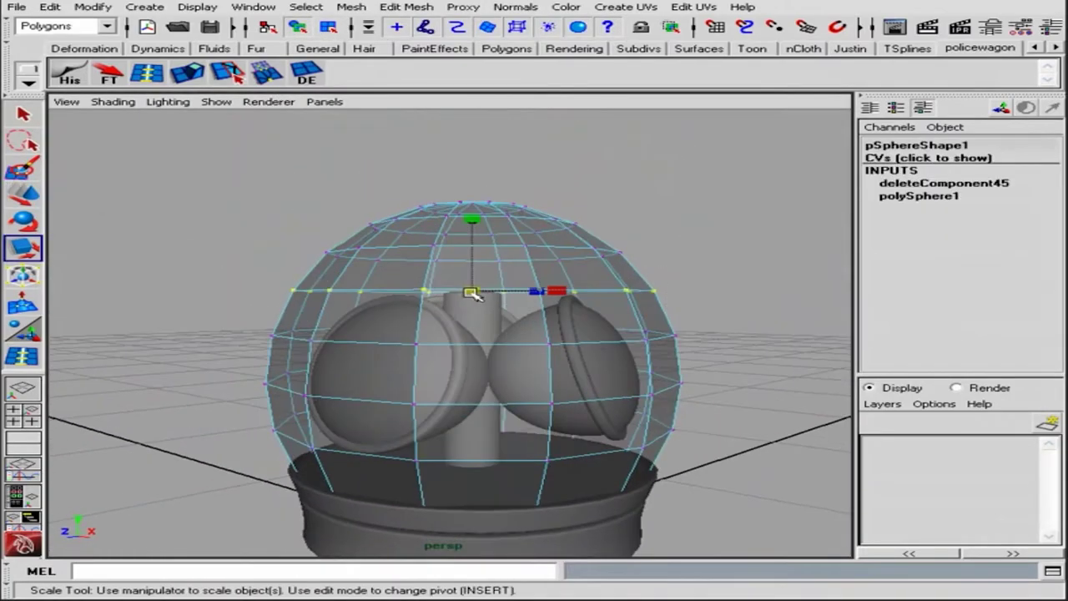
left_click_drag(472, 293, 691, 177, "alt")
left_click_drag(691, 177, 250, 279)
left_click_drag(499, 250, 473, 247)
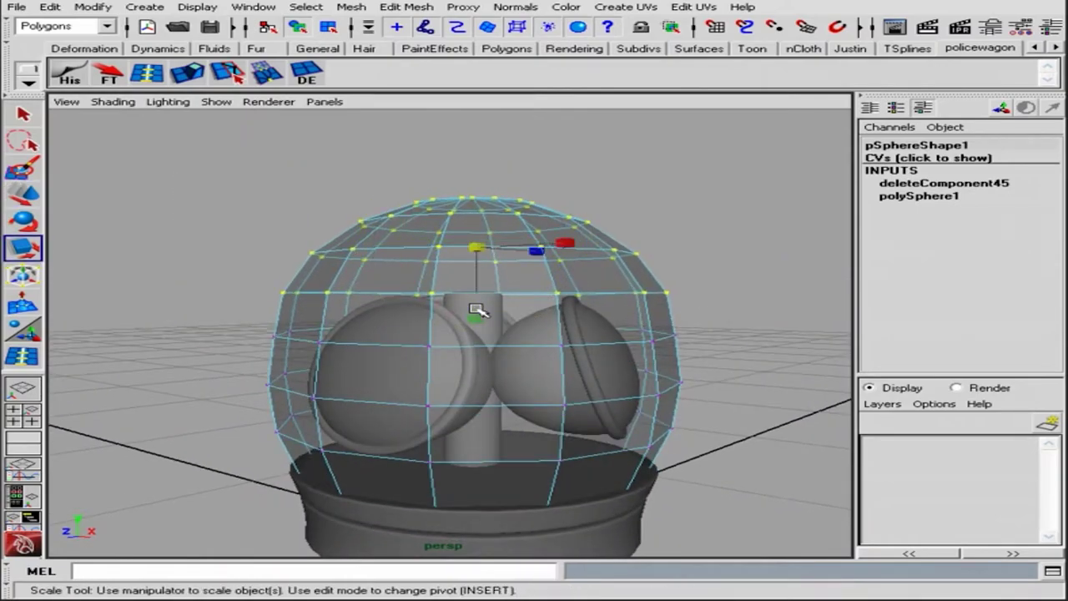
left_click_drag(250, 321, 693, 342)
key("r")
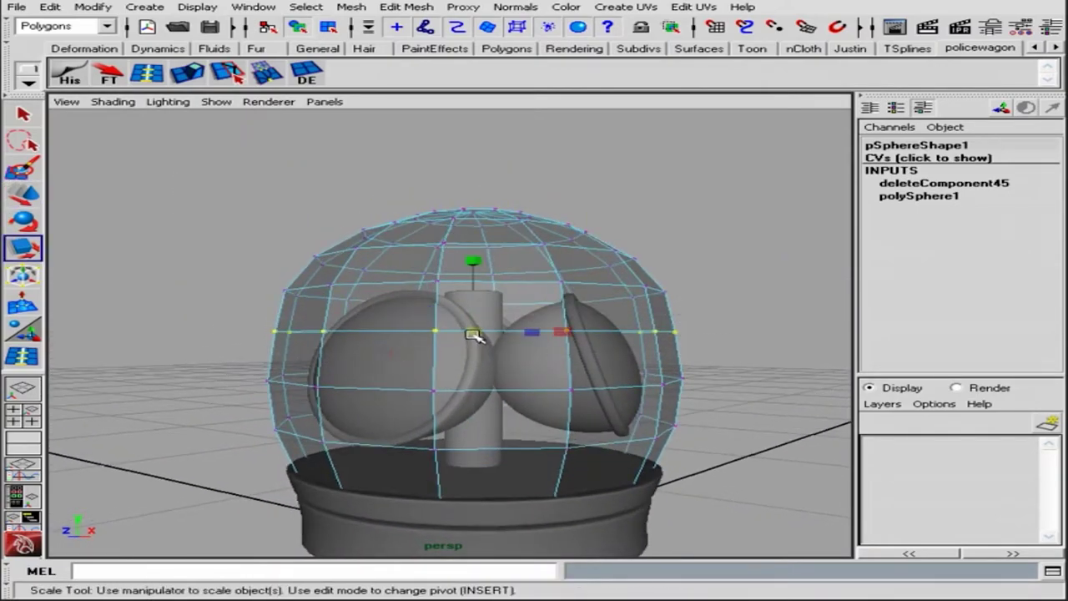
Step: Select the whole dome and view the finished glass dome over the lamps
left_click_drag(473, 334, 292, 222, "alt")
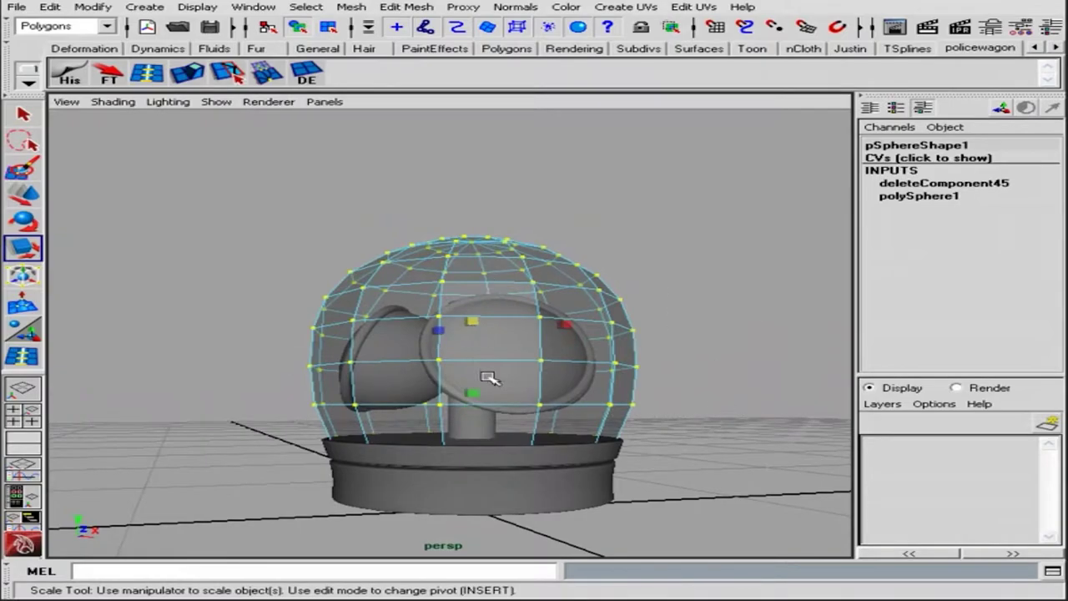
left_click_drag(488, 378, 472, 269, "alt")
key("w")
key("F8")
left_click(538, 273)
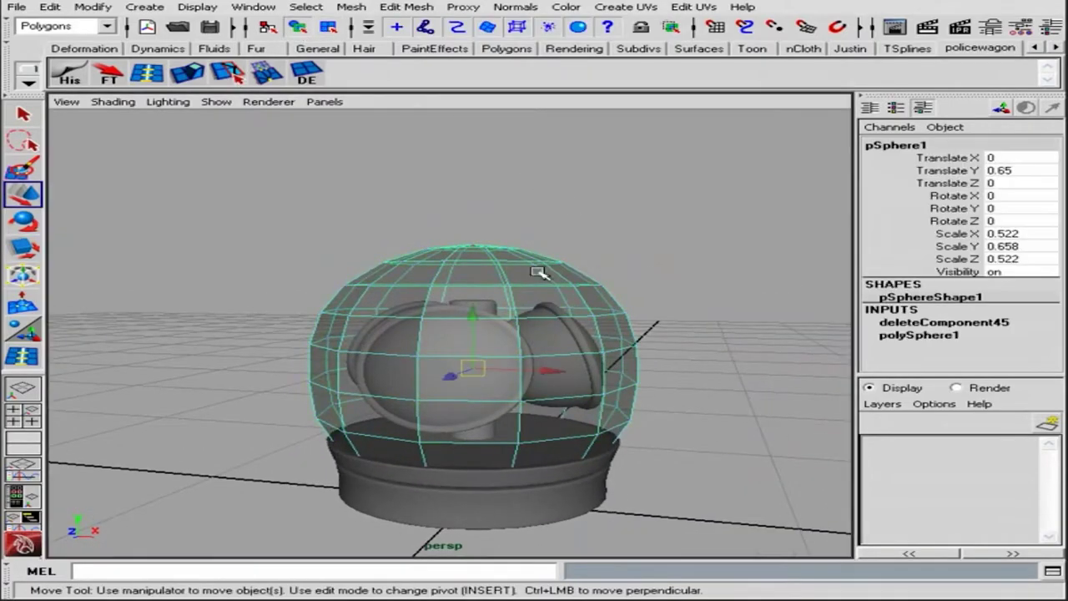
mouse_move(538, 273)
left_mouse_down("alt")
mouse_move(614, 274)
mouse_move(282, 424)
left_mouse_up("alt")
right_click_drag(415, 125, 461, 298, "alt")
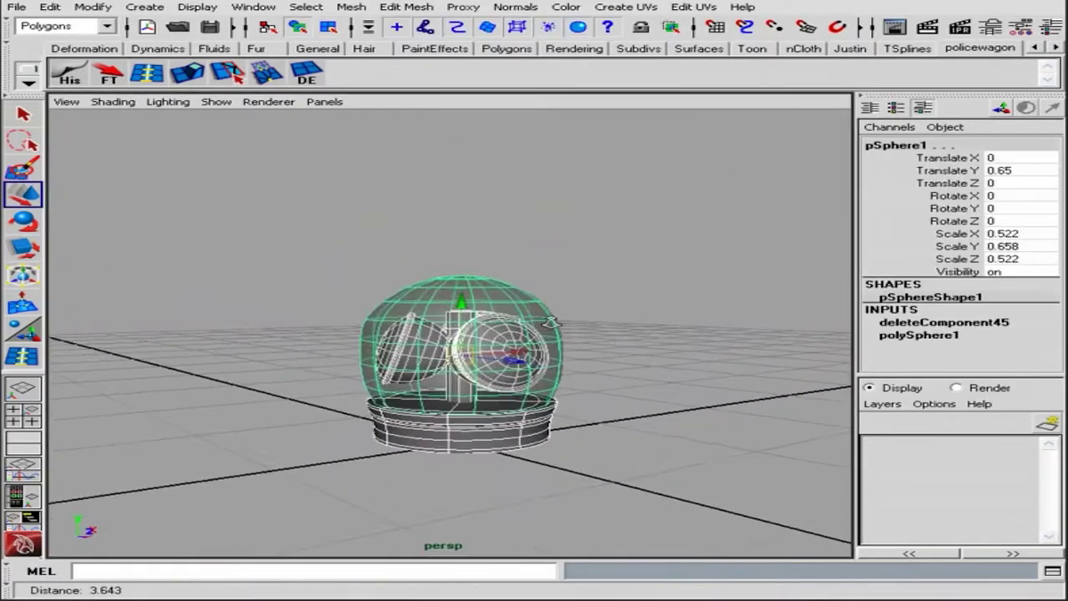
Step: In the Outliner, group pSphere1 and pCylinder9 as policelight
left_click(252, 7)
left_click(277, 120)
left_click(630, 361)
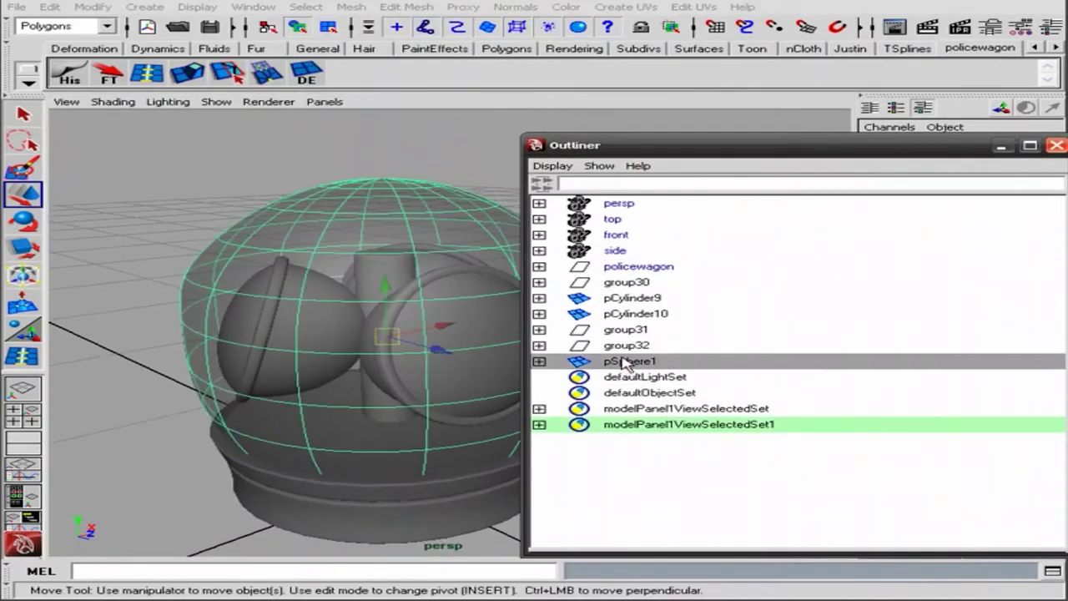
left_click(631, 298, "ctrl")
key("ctrl+g")
type("policelight")
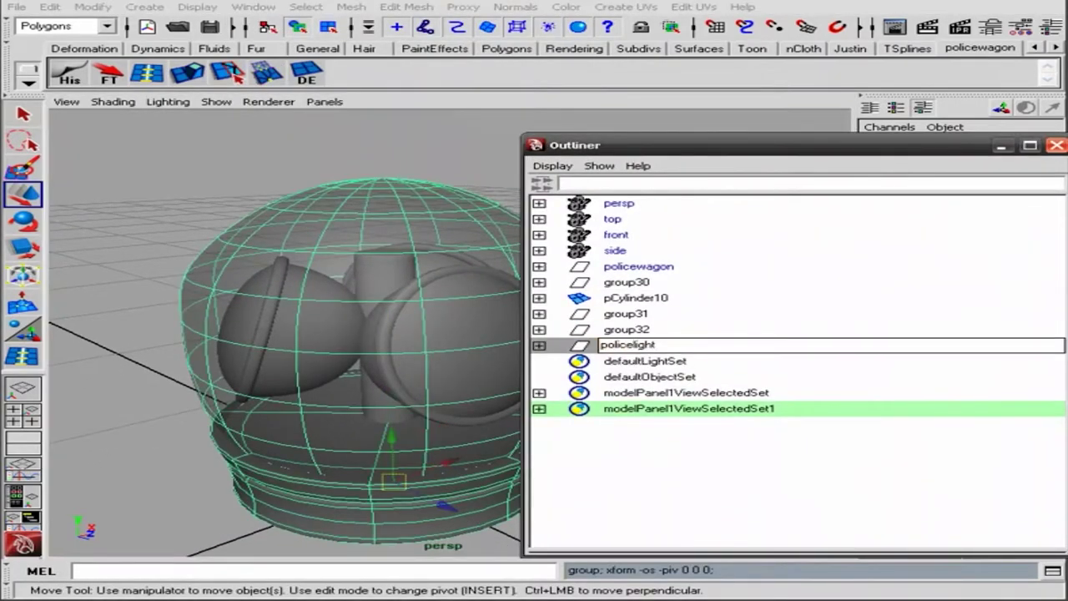
key("Return")
left_click(626, 328)
Step: Group the remaining lamp parts as policelight_lights, nest it under policelight, and frame the group
left_click(626, 313)
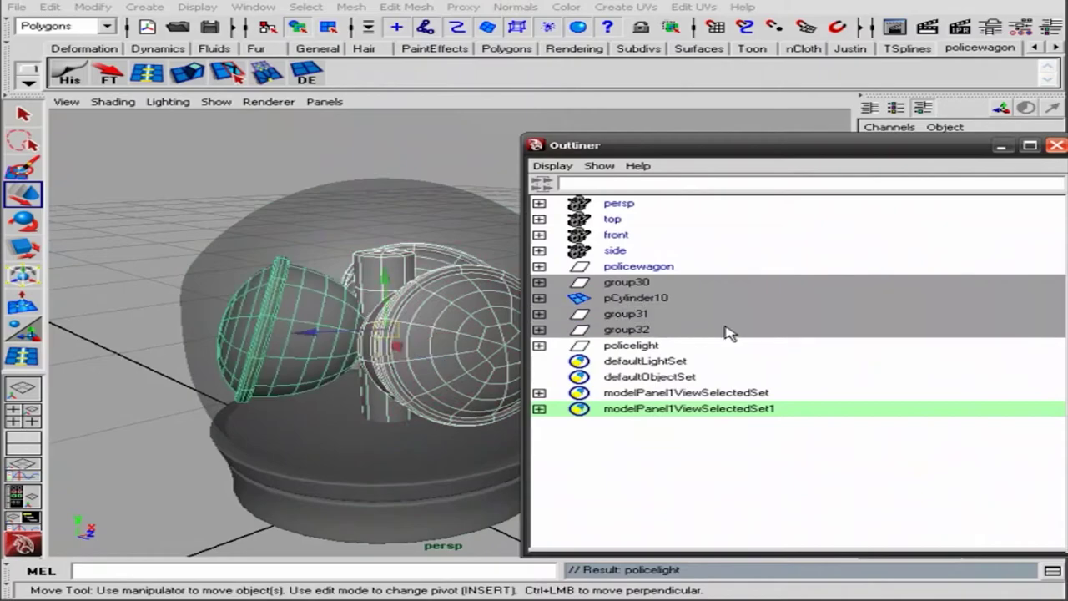
key("ctrl+g")
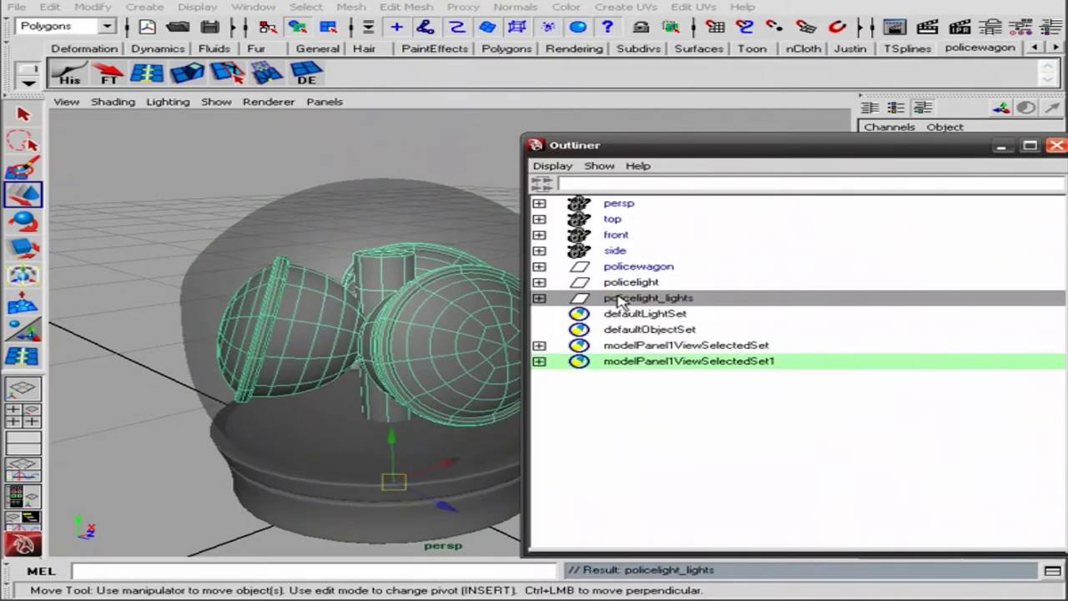
key("e")
middle_click_drag(634, 298, 584, 282)
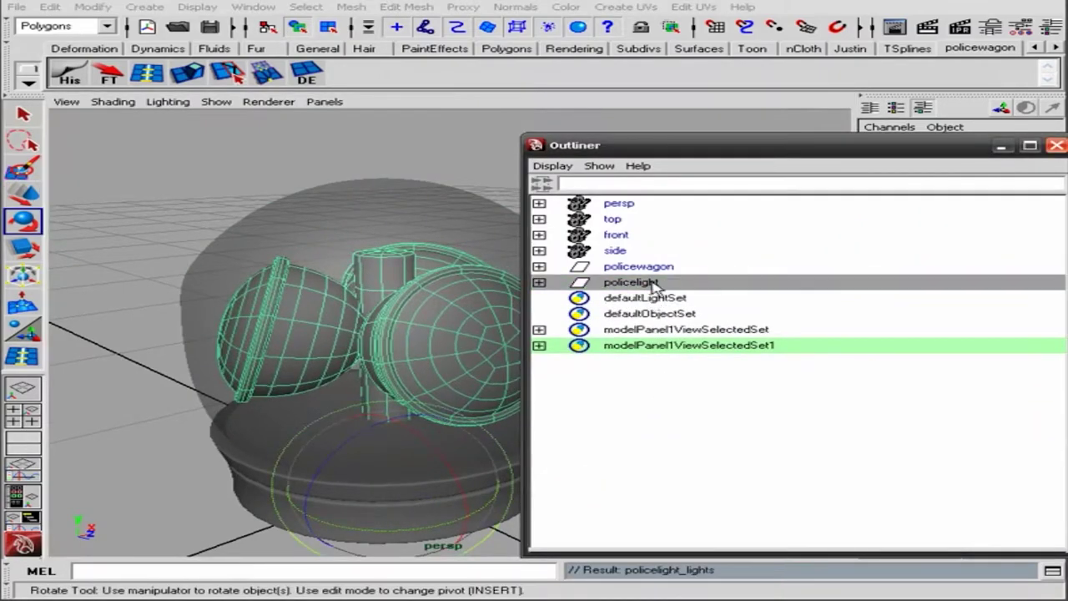
left_click(584, 281)
key("w")
key("f")
left_click(217, 101)
key("Escape")
key("ctrl+h")
key("ctrl+z")
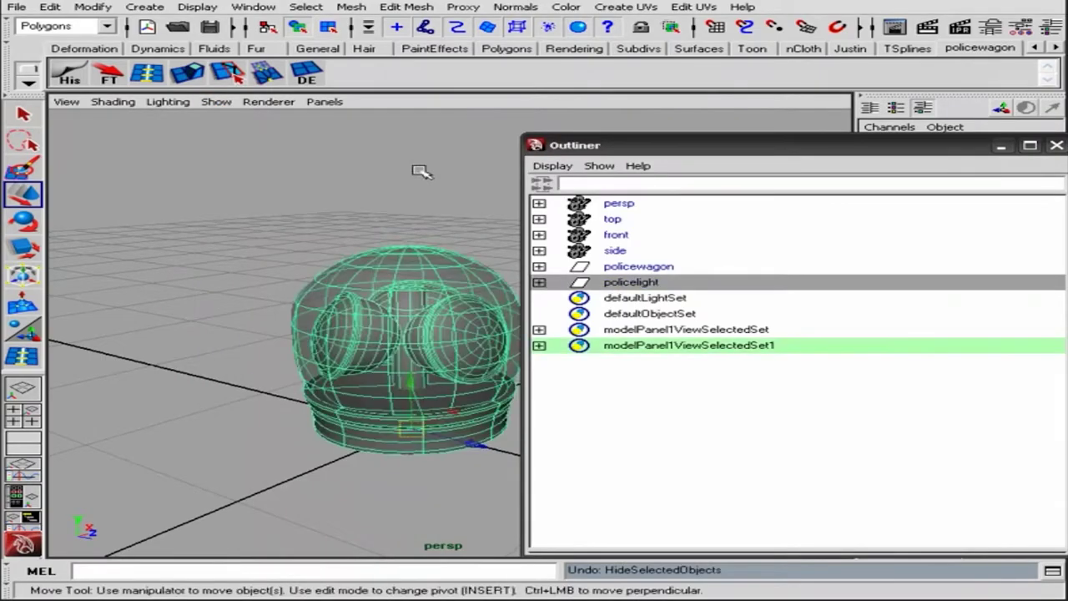
Step: Unhide all objects and move the policelight group up onto the wagon's roof
left_click(923, 264)
key("shift+h")
mouse_move(584, 333)
left_mouse_down("alt")
mouse_move(460, 310)
mouse_move(483, 279)
left_mouse_up("alt")
key("f")
scroll(472, 325, "down", 2)
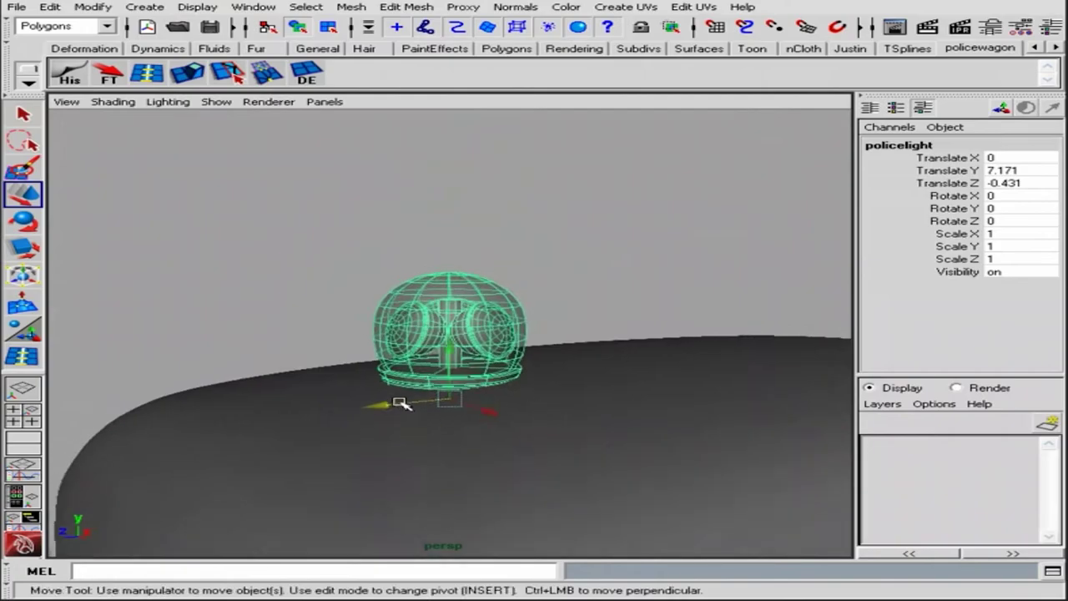
left_click_drag(472, 330, 475, 321)
scroll(489, 358, "down", 3)
Step: Scale the police light to 0.92 and tilt it slightly to sit on the roof
key("r")
left_click_drag(488, 357, 467, 358)
scroll(768, 406, "up", 4)
key("e")
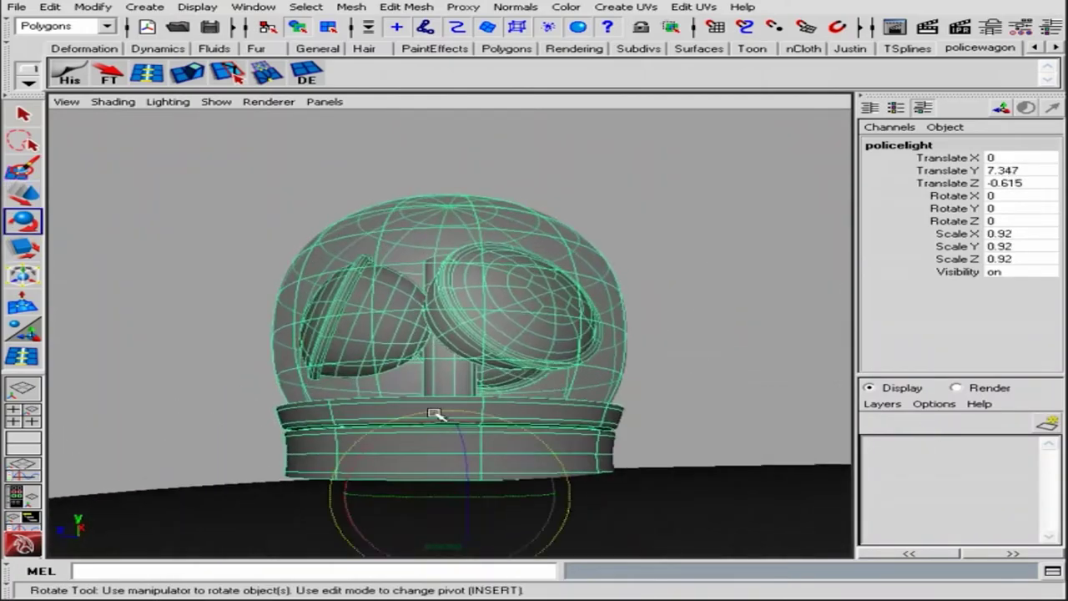
scroll(376, 435, "down", 3)
mouse_move(385, 435)
left_mouse_down()
mouse_move(367, 435)
mouse_move(500, 384)
mouse_move(659, 368)
mouse_move(509, 224)
mouse_move(495, 237)
left_mouse_up()
left_click(518, 380)
left_click(501, 216)
Step: Tumble out to view the whole wagon with the light in place
key("r")
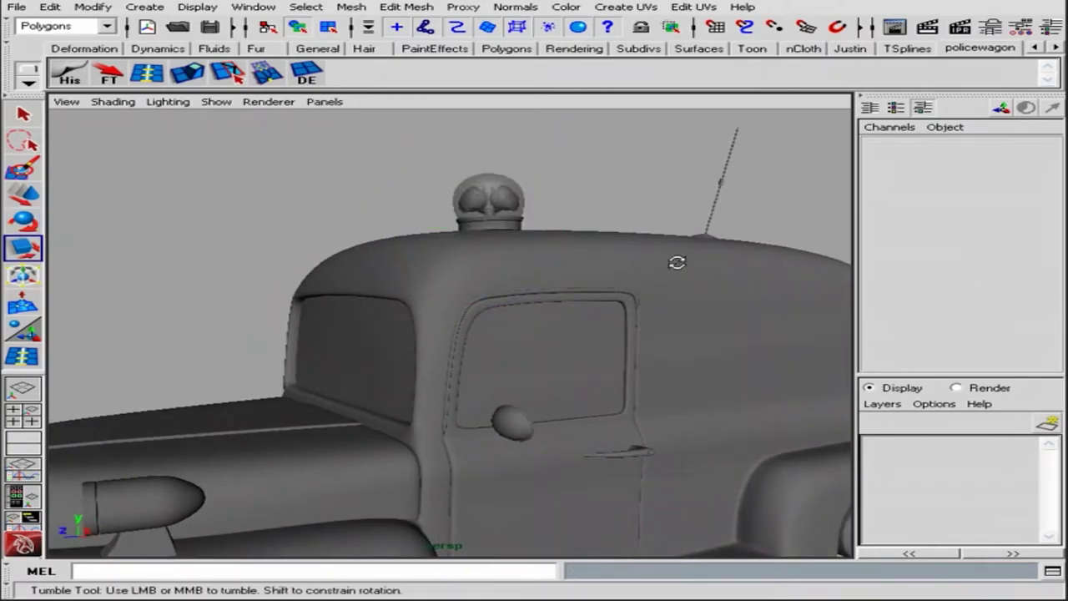
scroll(677, 263, "down", 5)
left_click_drag(677, 263, 464, 333, "alt")
key("w")
scroll(476, 274, "up", 3)
left_click_drag(475, 274, 444, 313, "alt")
left_click(444, 312)
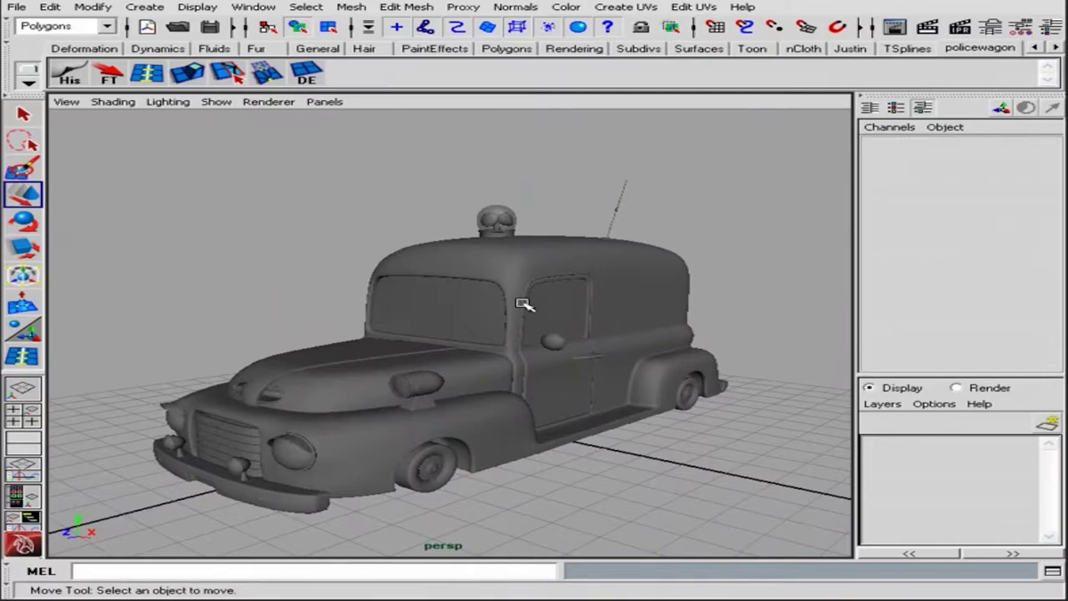
Step: Briefly open the Hypershade material editor and close it again
left_click(253, 7)
left_click(496, 78)
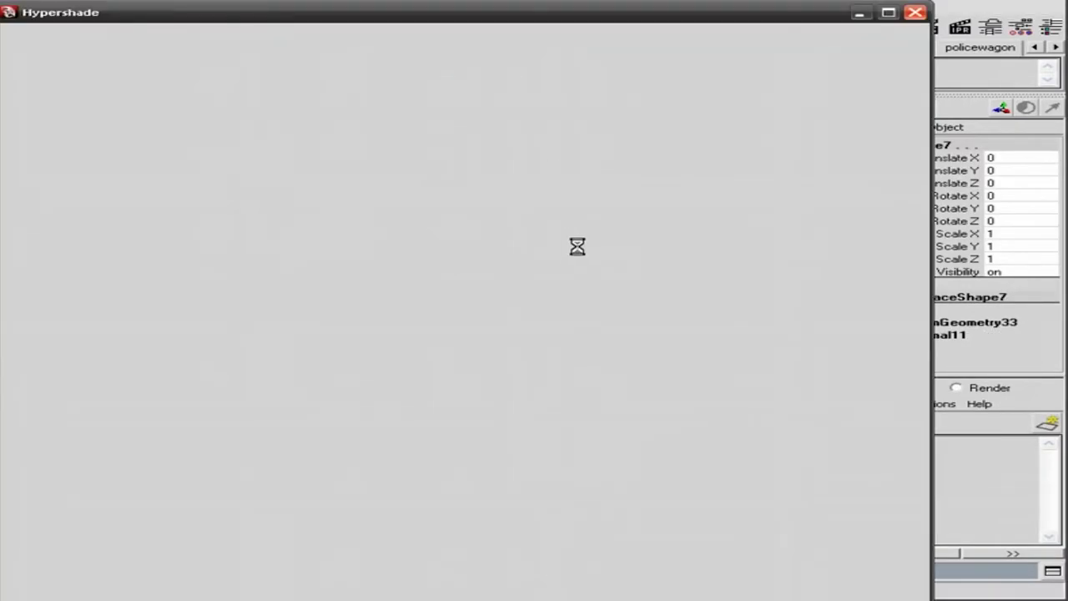
right_click(281, 119)
left_click(915, 12)
Step: Orbit and zoom around the wagon to look through its open door
left_click(703, 291)
right_click_drag(704, 291, 798, 322, "alt")
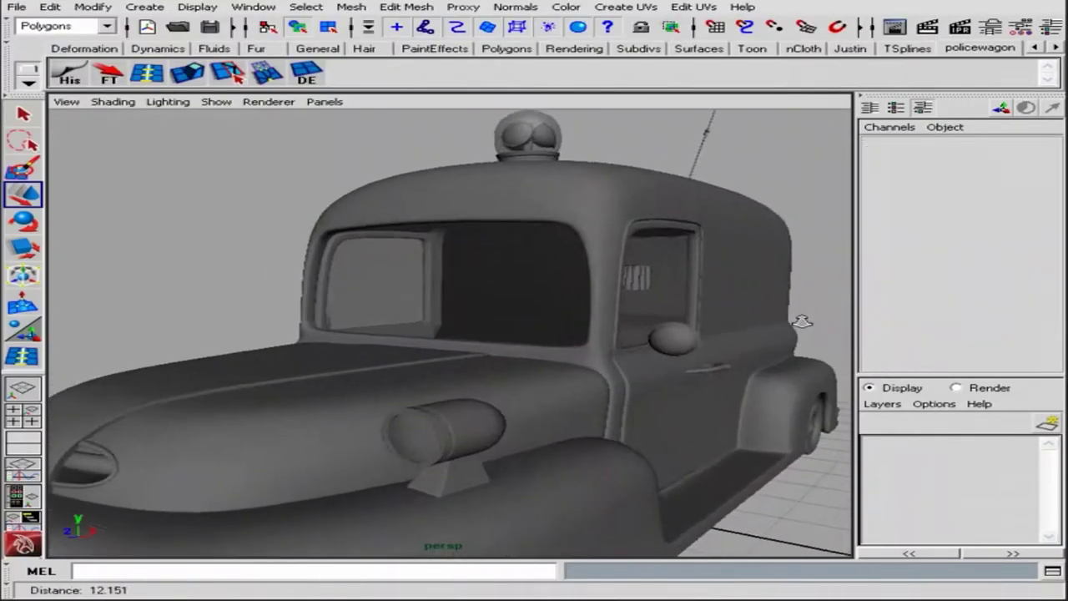
left_click_drag(798, 322, 805, 326, "alt")
right_click_drag(509, 330, 560, 365, "alt")
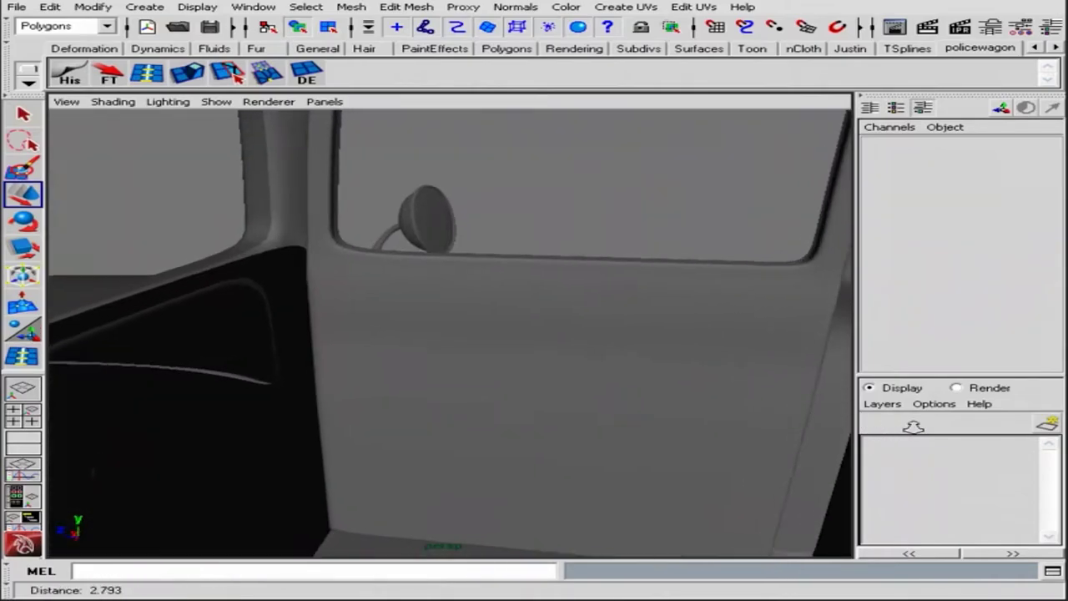
mouse_move(560, 365)
left_mouse_down("alt")
mouse_move(776, 382)
mouse_move(294, 352)
left_mouse_up("alt")
key("a")
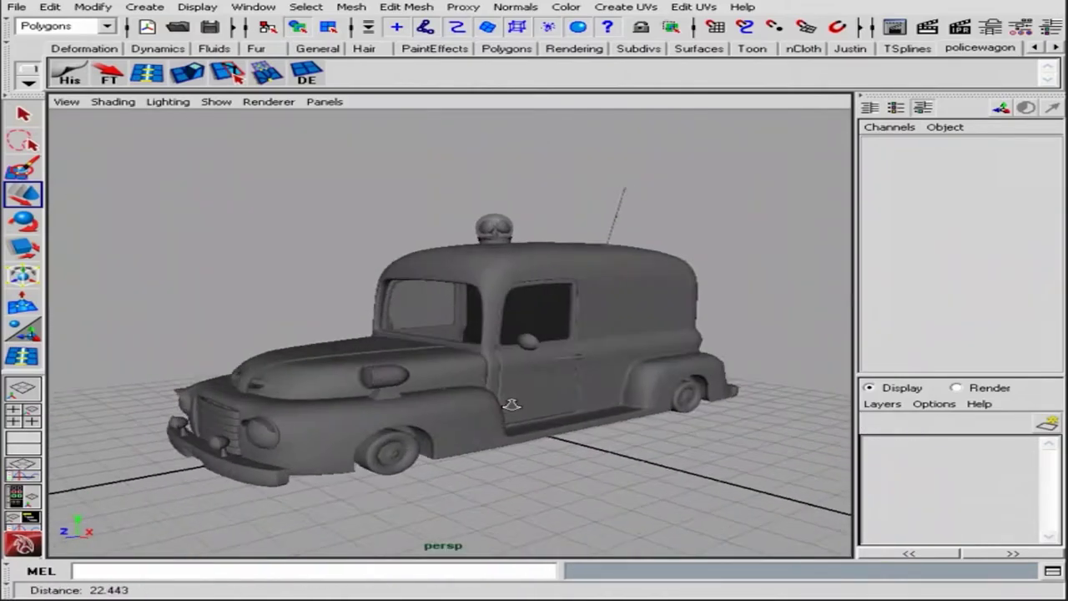
mouse_move(511, 404)
right_mouse_down("alt")
mouse_move(601, 396)
mouse_move(545, 189)
mouse_move(319, 345)
right_mouse_up("alt")
left_click_drag(319, 346, 561, 340, "alt")
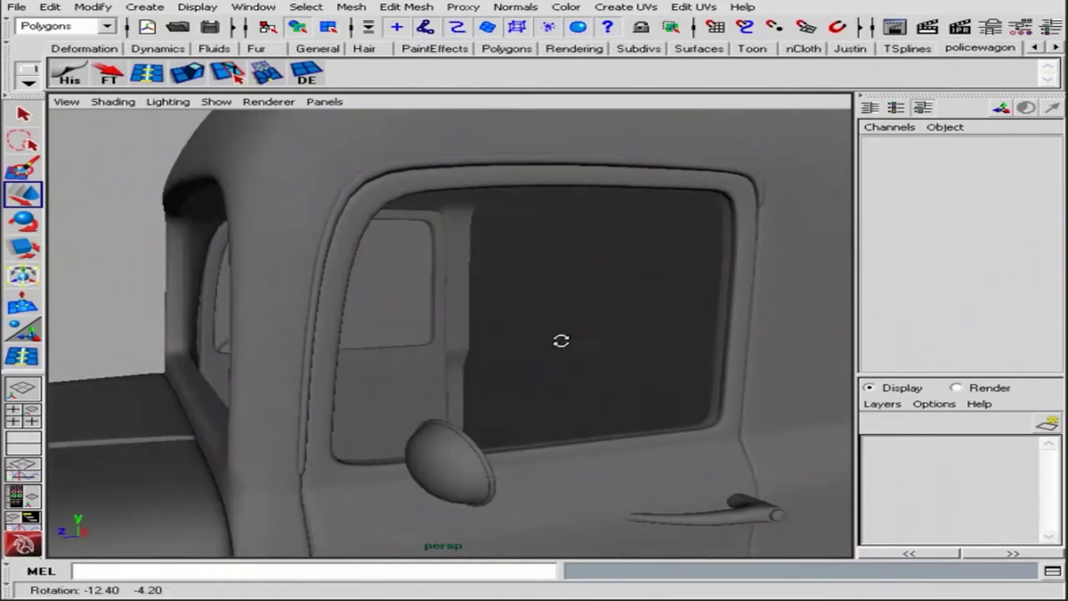
key("a")
key("q")
left_click_drag(448, 357, 506, 393, "alt")
mouse_move(506, 392)
right_mouse_down("alt")
mouse_move(448, 375)
mouse_move(547, 306)
right_mouse_up("alt")
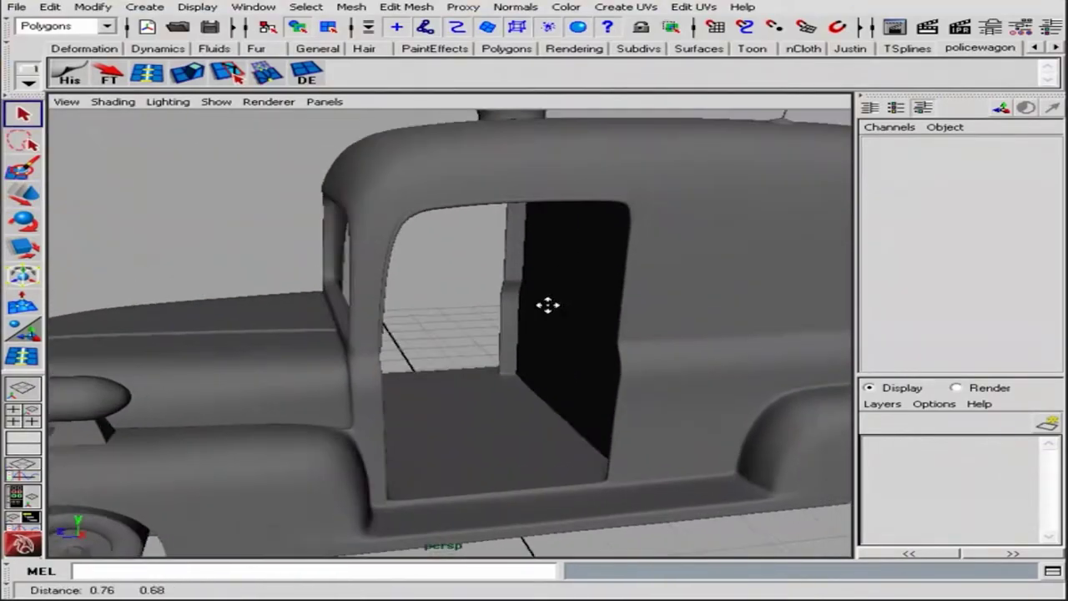
Step: Select body_main and tumble into the doorway toward the inside back wall
left_click(523, 357)
left_click_drag(523, 357, 432, 437, "alt")
mouse_move(431, 436)
right_mouse_down("alt")
mouse_move(424, 406)
mouse_move(500, 417)
right_mouse_up("alt")
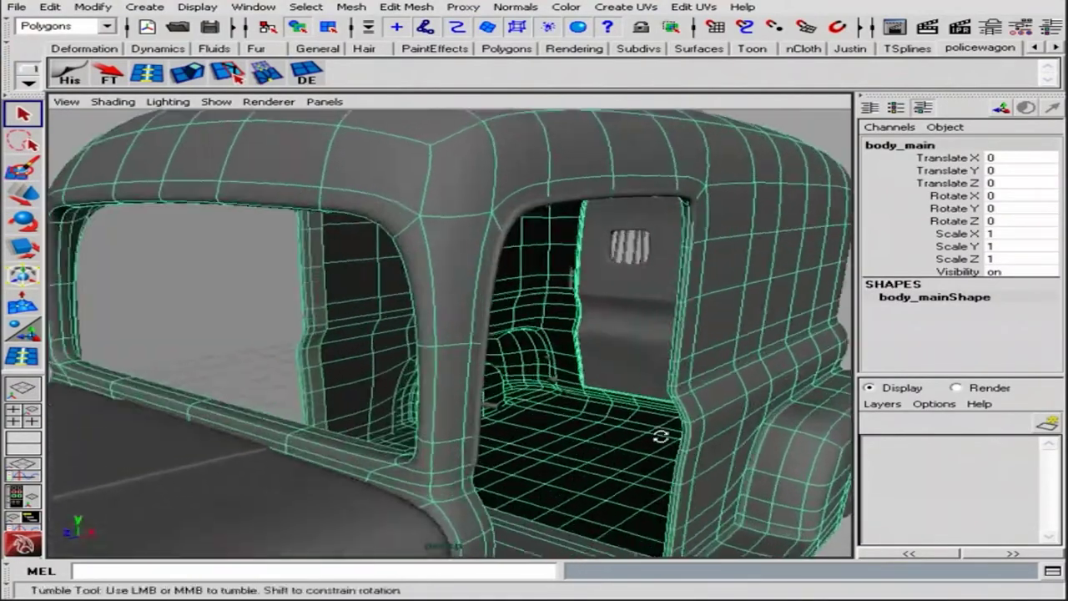
mouse_move(501, 417)
left_mouse_down("alt")
mouse_move(590, 427)
mouse_move(536, 342)
left_mouse_up("alt")
right_click_drag(537, 341, 639, 505, "alt")
left_click_drag(639, 505, 483, 400, "alt")
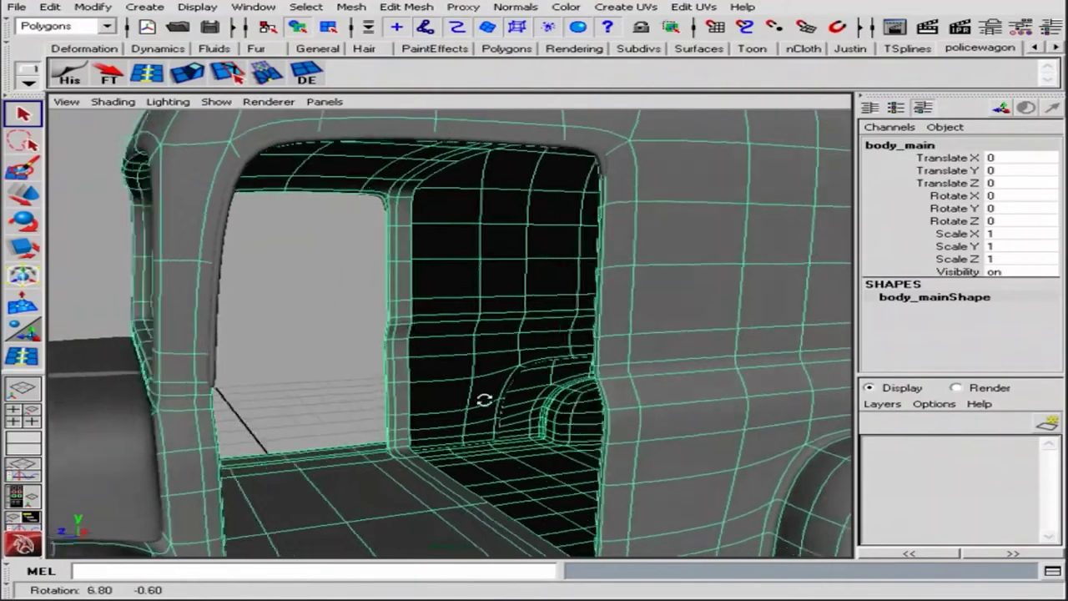
right_click_drag(484, 401, 638, 399, "alt")
left_click_drag(639, 398, 520, 388, "alt")
mouse_move(520, 388)
right_mouse_down("alt")
mouse_move(493, 331)
mouse_move(496, 293)
right_mouse_up("alt")
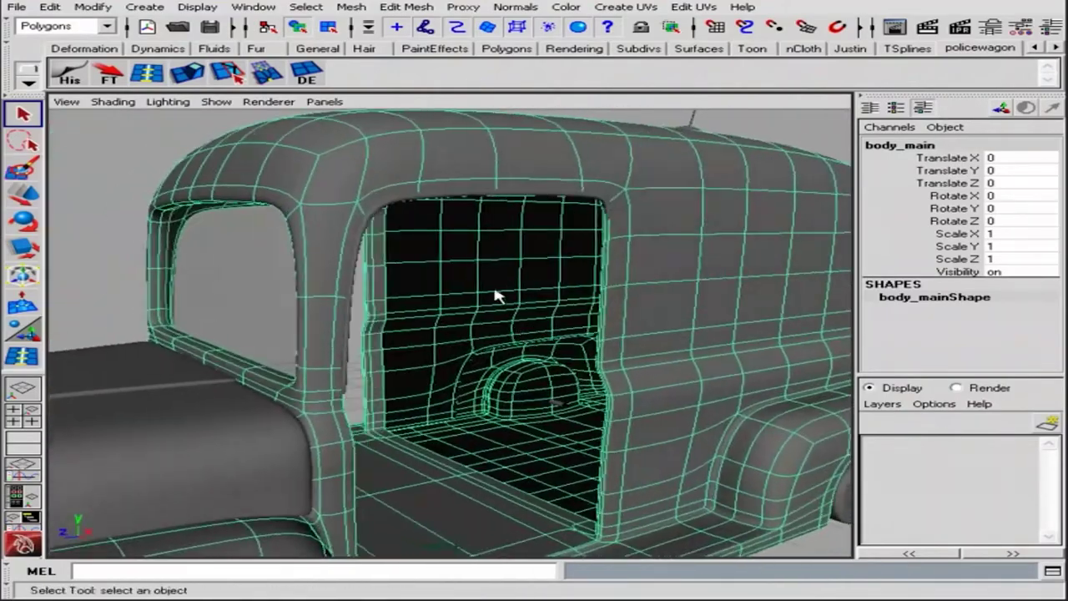
Step: Create a new polygon plane, pPlane1, in the doorway
left_click(144, 7)
left_click(419, 106)
key("e")
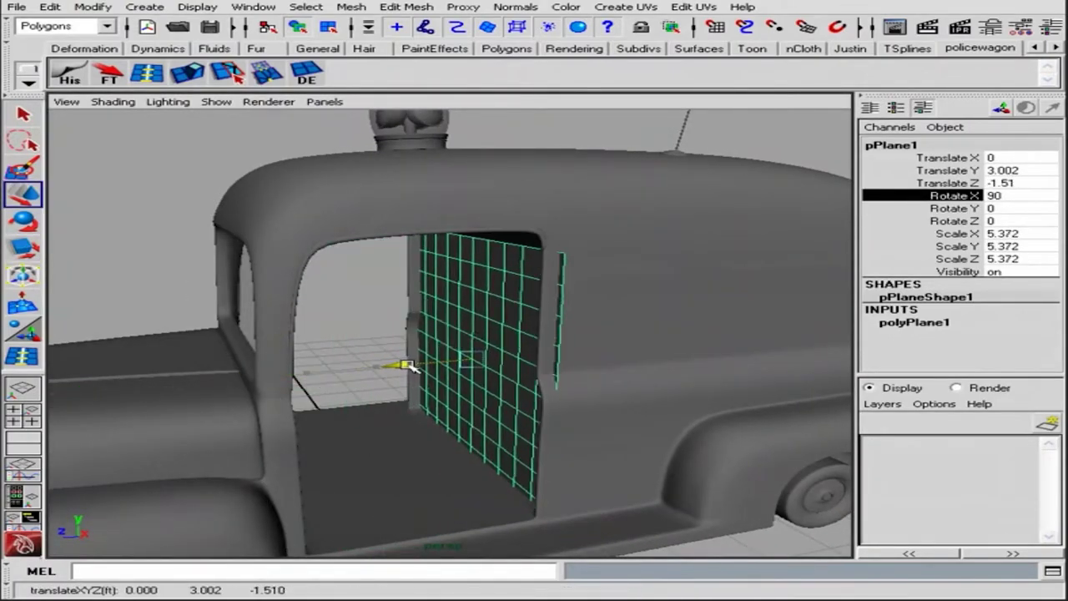
Step: Stand the plane upright with Rotate X 90 and lower its subdivisions to 4×4
left_click_drag(408, 367, 548, 400, "alt")
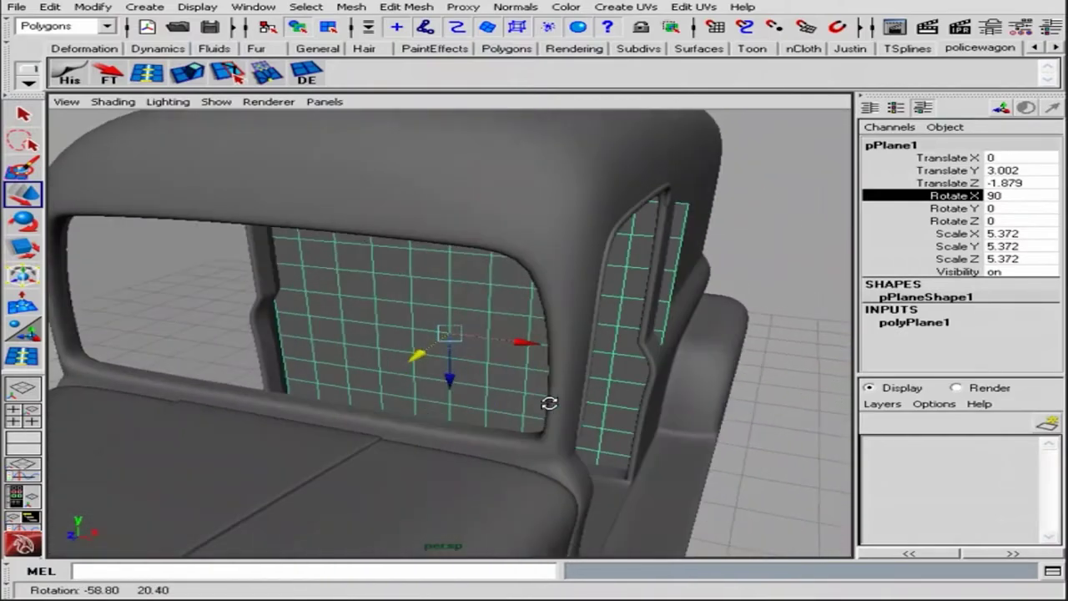
scroll(548, 401, "up", 3)
left_click_drag(424, 350, 608, 358, "alt")
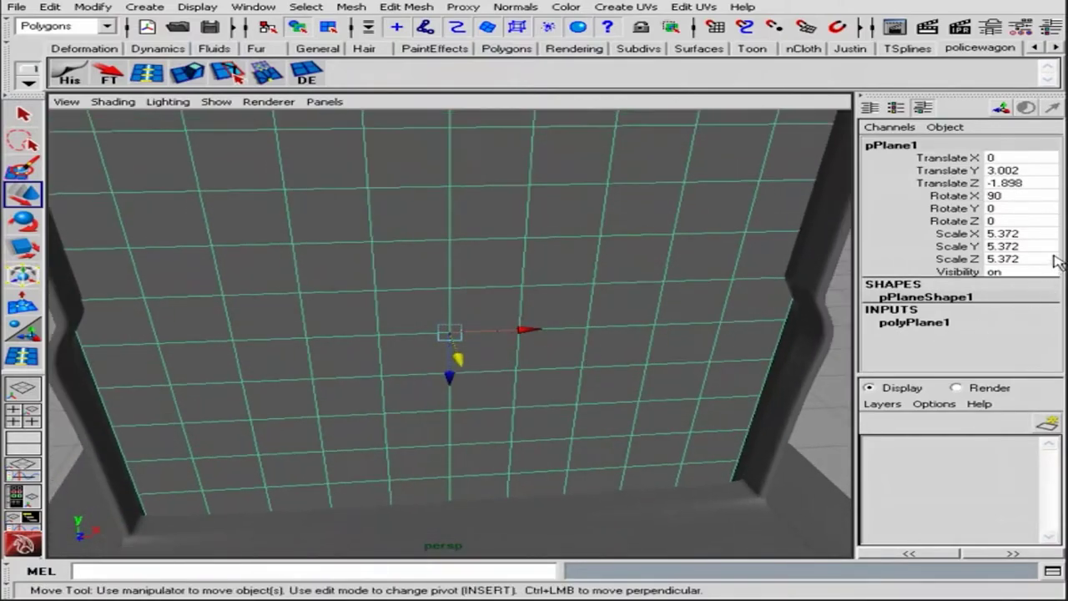
scroll(1053, 289, "down", 2)
left_click_drag(914, 313, 913, 326)
middle_click_drag(801, 329, 749, 329)
left_click_drag(705, 329, 610, 295, "alt")
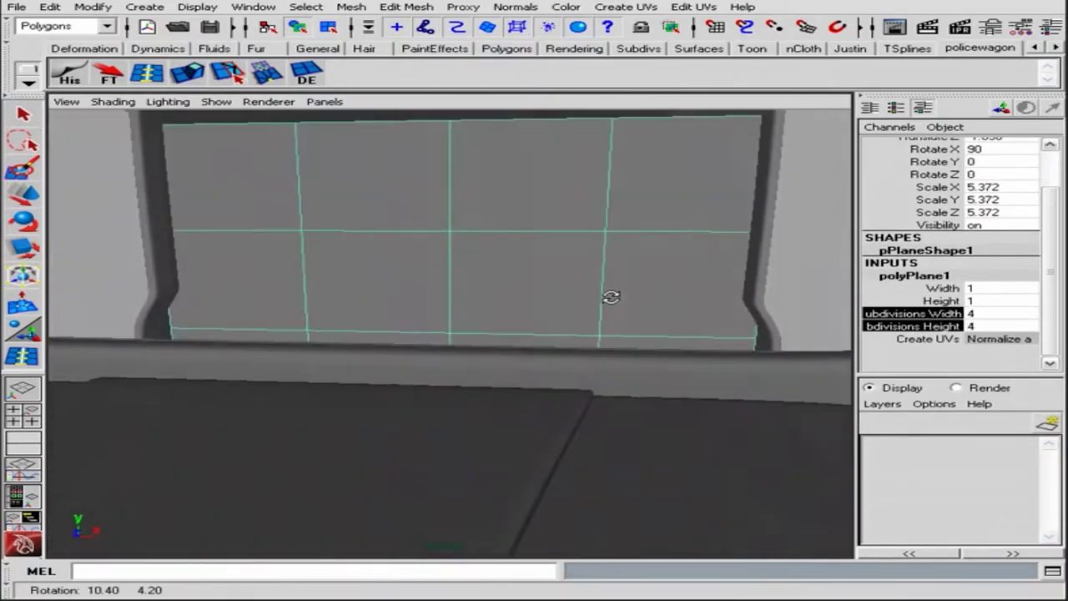
right_click_drag(610, 296, 675, 325, "alt")
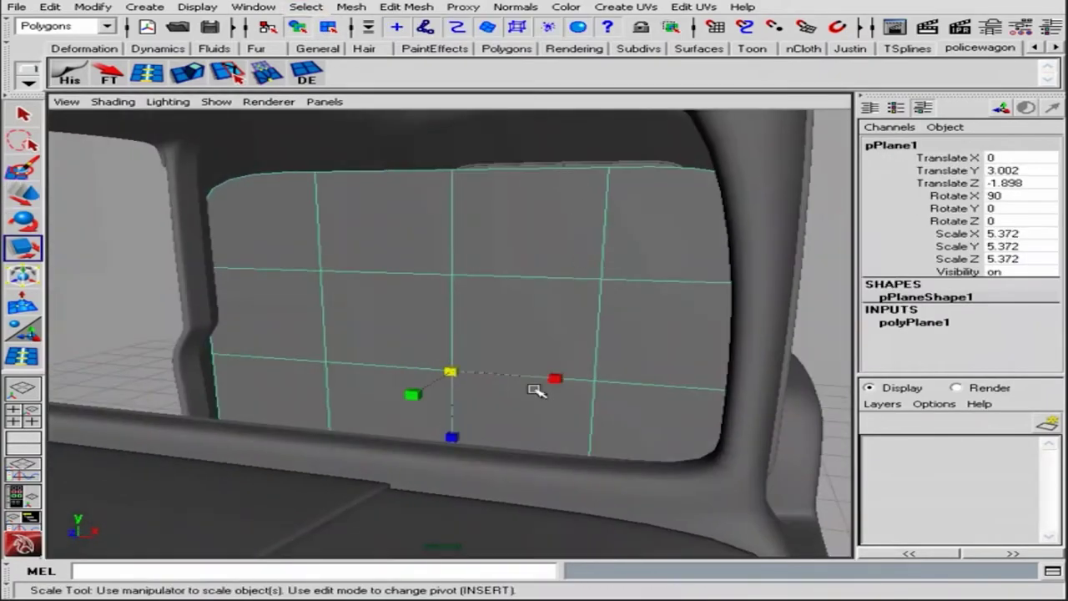
Step: Raise the plane and narrow it to fit between the wagon's walls
key("w")
mouse_move(451, 437)
left_mouse_down()
mouse_move(453, 386)
mouse_move(453, 400)
left_mouse_up()
mouse_move(453, 400)
left_mouse_down("alt")
mouse_move(550, 376)
mouse_move(584, 387)
left_mouse_up("alt")
key("r")
mouse_move(501, 370)
left_mouse_down()
mouse_move(489, 370)
mouse_move(727, 377)
left_mouse_up()
middle_click_drag(727, 377, 603, 196, "alt")
mouse_move(602, 196)
left_mouse_down("alt")
mouse_move(670, 201)
mouse_move(713, 245)
mouse_move(625, 431)
mouse_move(624, 417)
left_mouse_up("alt")
Step: Adjust the plane's height and position to fill the opening at Y 3.36
key("w")
left_click_drag(570, 418, 569, 408)
middle_click_drag(570, 408, 529, 445, "alt")
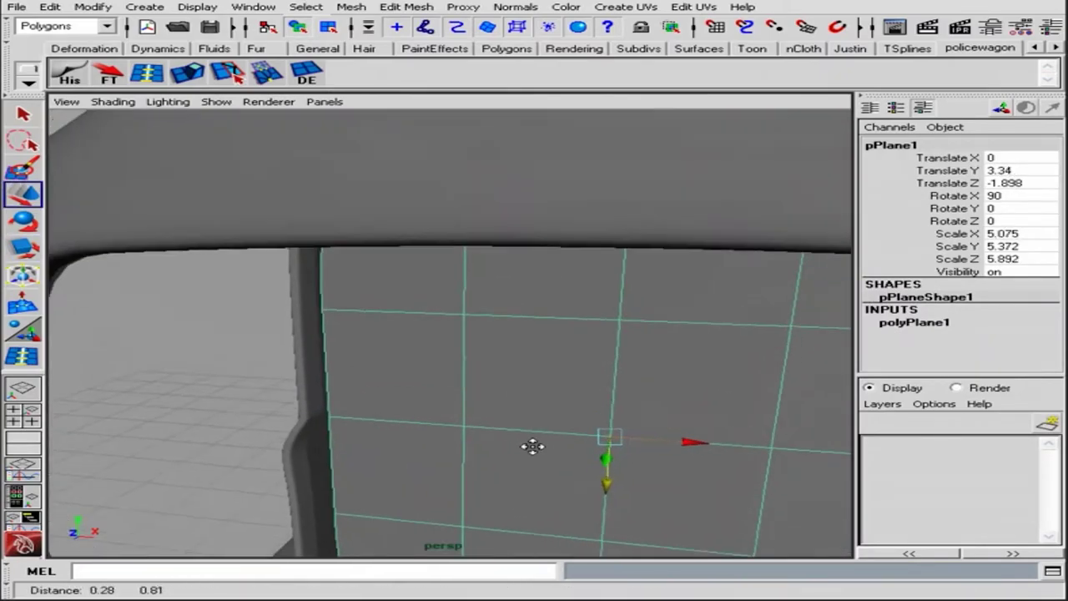
key("r")
left_click_drag(584, 470, 584, 493)
mouse_move(584, 492)
left_mouse_down("alt")
mouse_move(596, 498)
mouse_move(518, 448)
mouse_move(579, 448)
mouse_move(489, 431)
mouse_move(522, 423)
left_mouse_up("alt")
key("w")
mouse_move(412, 427)
left_mouse_down("alt")
mouse_move(569, 409)
mouse_move(537, 428)
left_mouse_up("alt")
right_click_drag(537, 429, 613, 424, "alt")
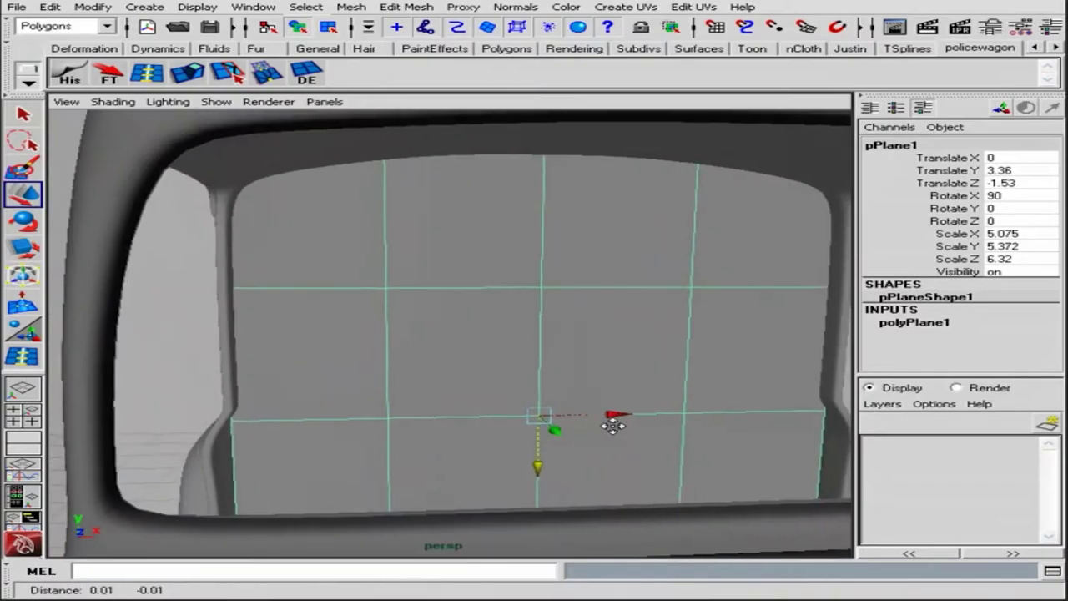
mouse_move(613, 425)
left_mouse_down("alt")
mouse_move(574, 389)
mouse_move(613, 324)
left_mouse_up("alt")
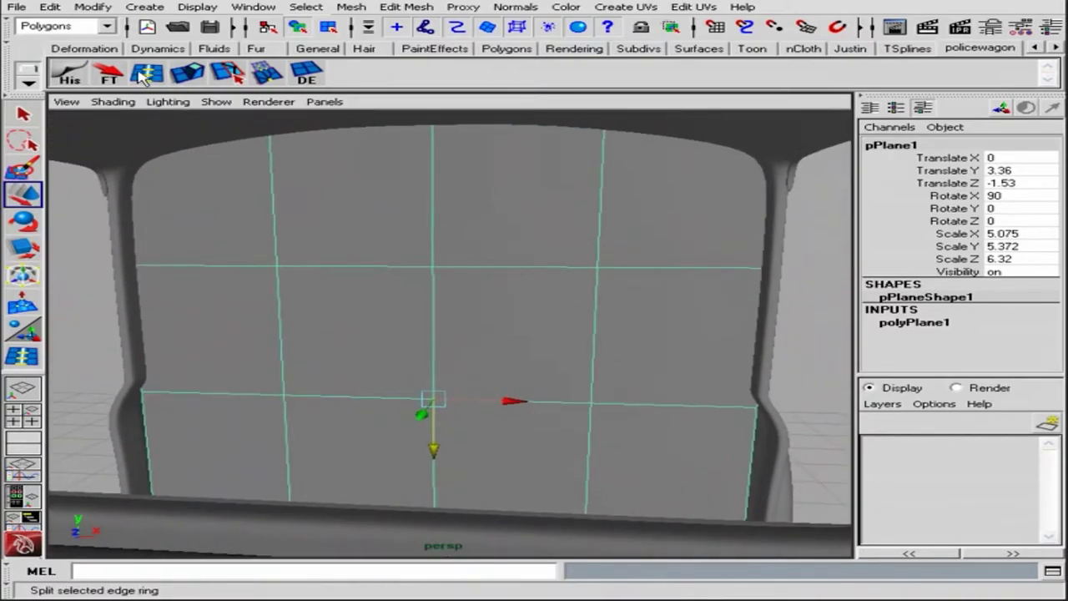
Step: Insert a first edge loop across the partition plane and slide it into position
left_click(144, 75)
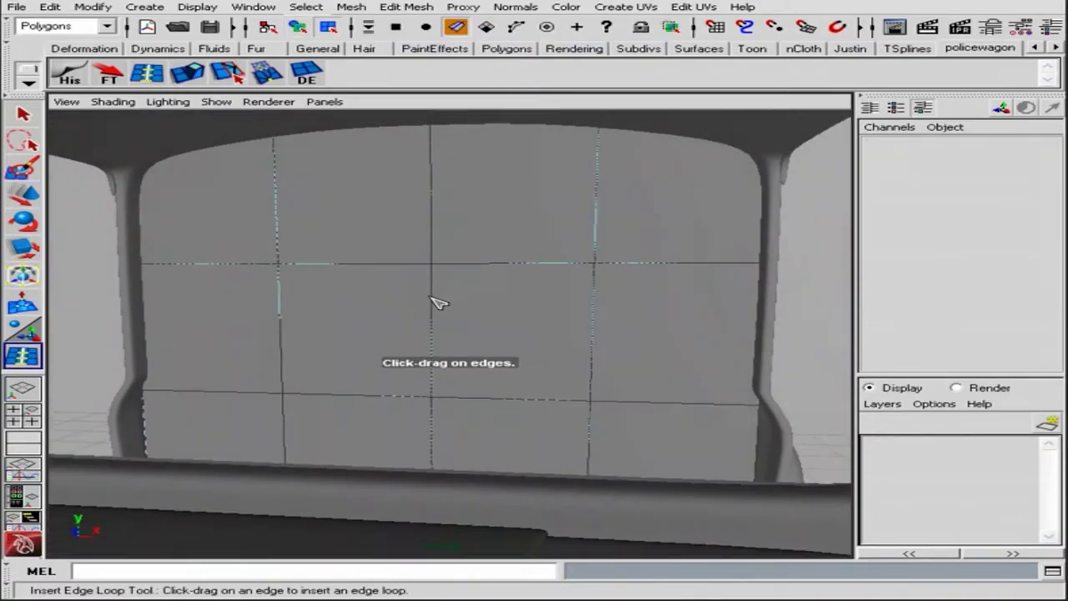
left_click(283, 324)
left_click_drag(284, 324, 439, 334, "alt")
right_click_drag(439, 333, 560, 358, "alt")
key("q")
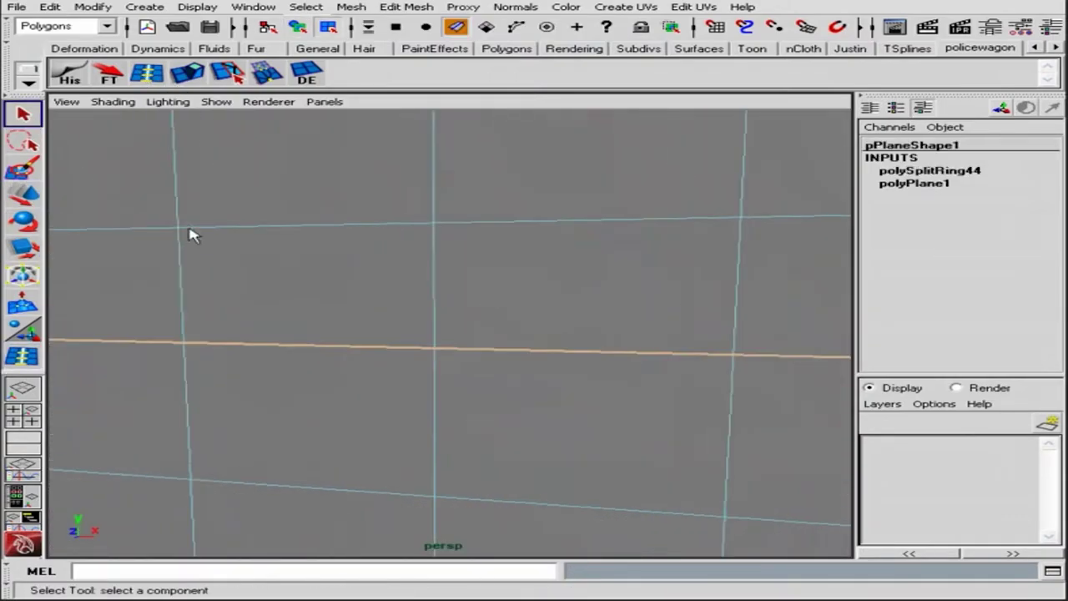
right_click_drag(191, 234, 398, 289, "alt")
Step: Select the partition plane in face mode and frame it up close
left_click(403, 178)
right_click_drag(403, 178, 348, 327, "alt")
left_click_drag(348, 326, 506, 339, "alt")
left_click(505, 339)
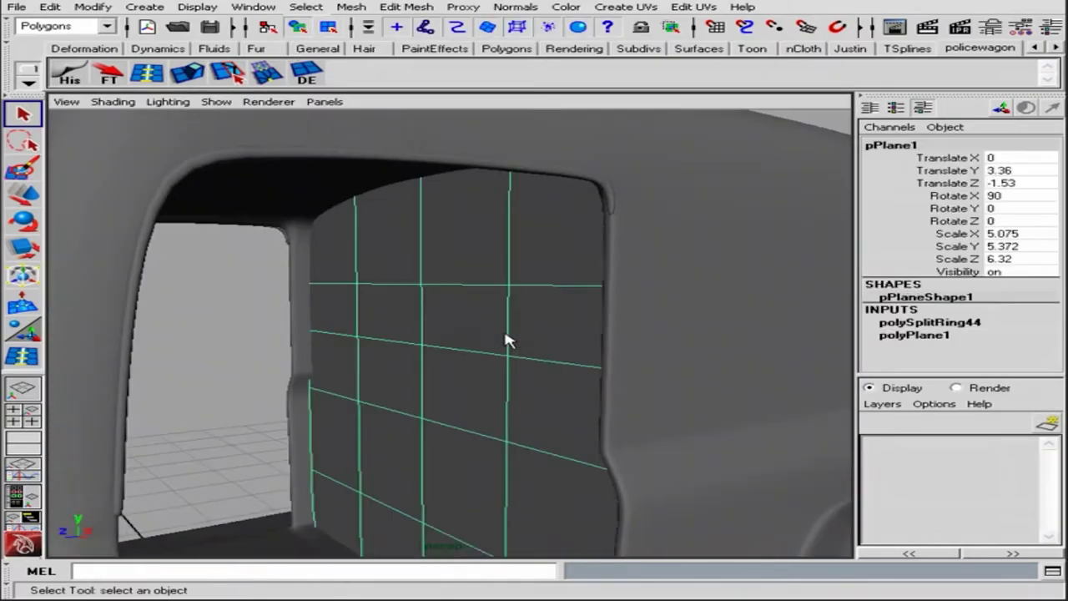
mouse_move(505, 339)
right_mouse_down("alt")
mouse_move(677, 426)
mouse_move(573, 334)
right_mouse_up("alt")
key("F11")
mouse_move(520, 281)
right_mouse_down("alt")
mouse_move(570, 355)
mouse_move(674, 206)
right_mouse_up("alt")
right_click_drag(598, 321, 738, 181, "alt")
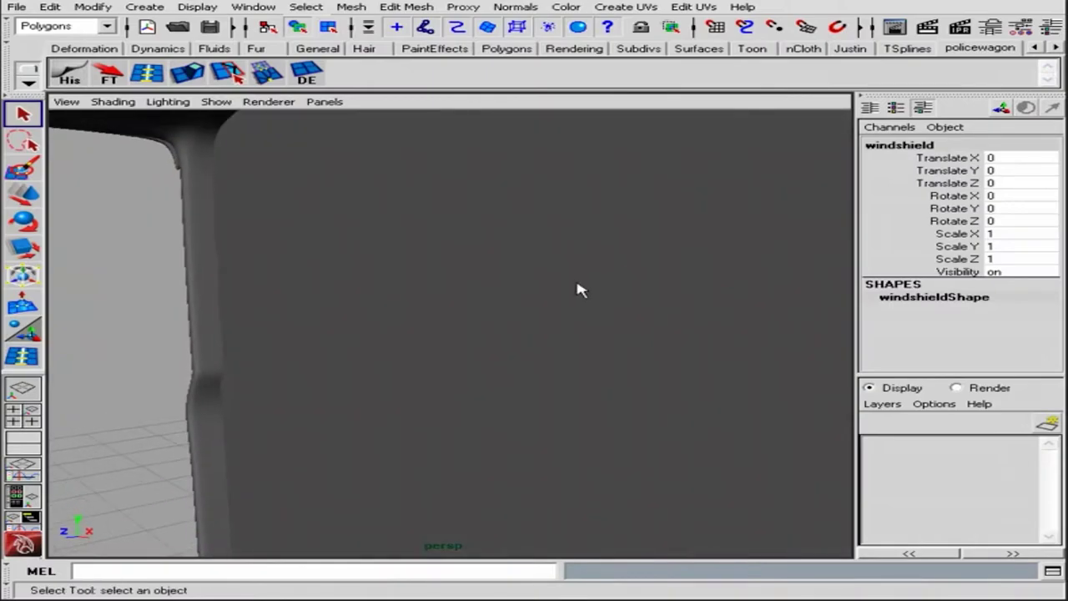
left_click(580, 289)
left_click_drag(584, 284, 239, 157, "alt")
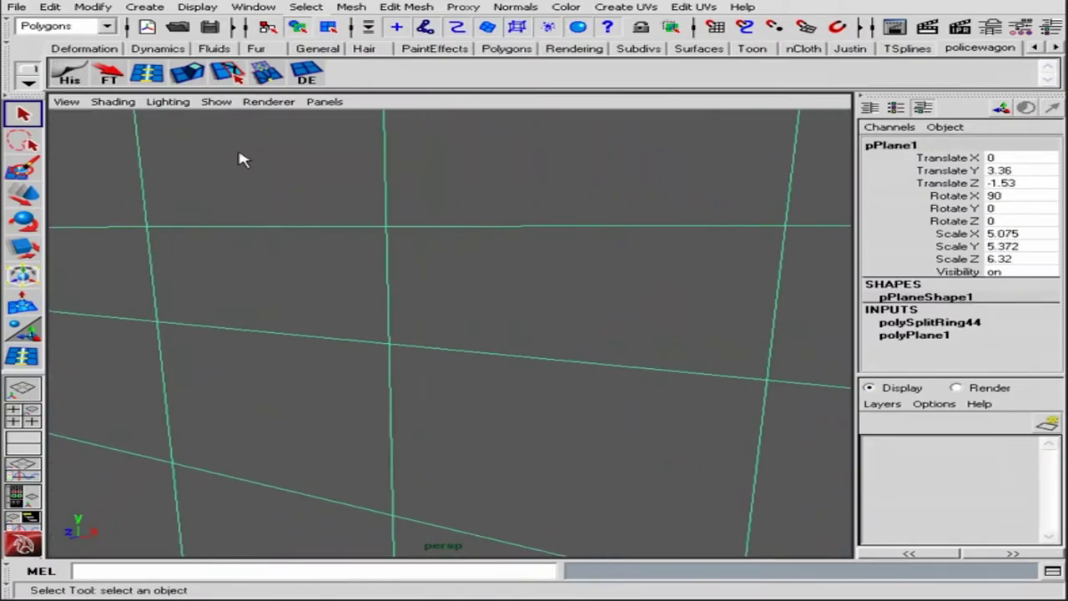
Step: Isolate the partition plane in the viewport and zoom in on it
left_click(216, 101)
left_click(451, 131)
left_click_drag(451, 131, 540, 264, "alt")
right_click_drag(540, 264, 424, 239, "shift")
scroll(424, 239, "up", 3)
scroll(578, 275, "up", 3)
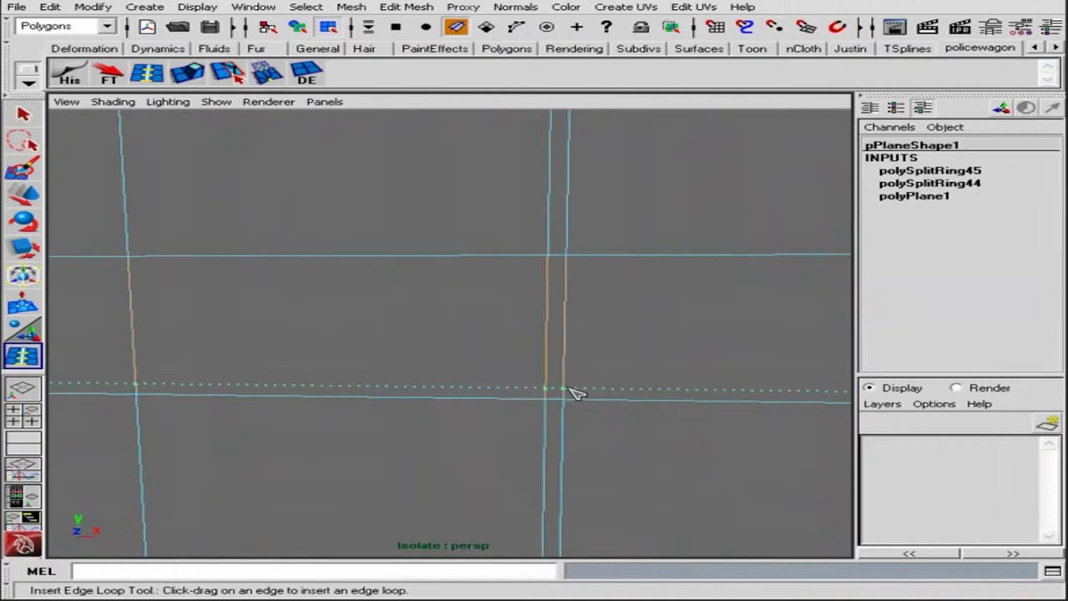
mouse_move(567, 369)
left_mouse_down("alt")
mouse_move(379, 297)
mouse_move(443, 317)
mouse_move(595, 308)
mouse_move(465, 295)
left_mouse_up("alt")
Step: Add another edge loop and select the long middle face for the window opening
left_click(351, 288)
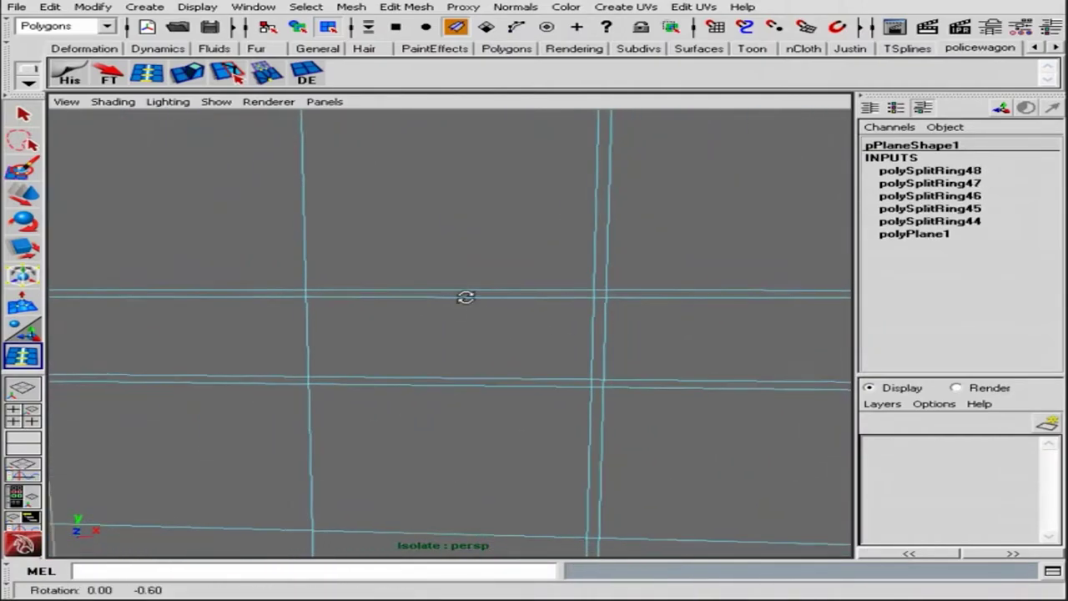
key("q")
right_click_drag(465, 296, 426, 267, "alt")
key("F11")
mouse_move(186, 300)
left_mouse_down()
mouse_move(729, 395)
mouse_move(579, 322)
left_mouse_up()
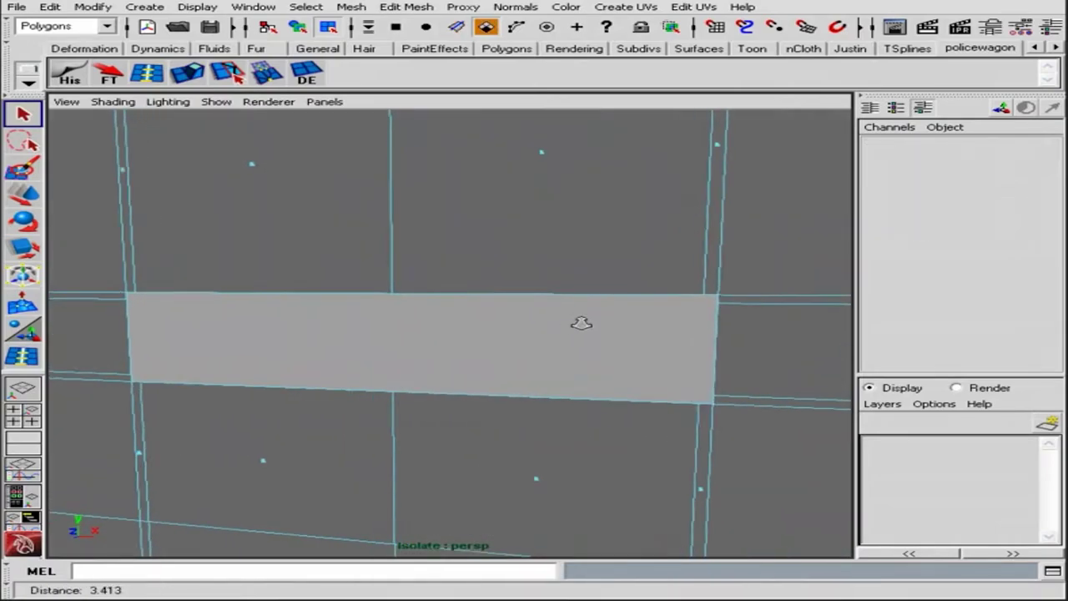
Step: Insert support edge loops on either side of the window opening
scroll(410, 267, "up", 2)
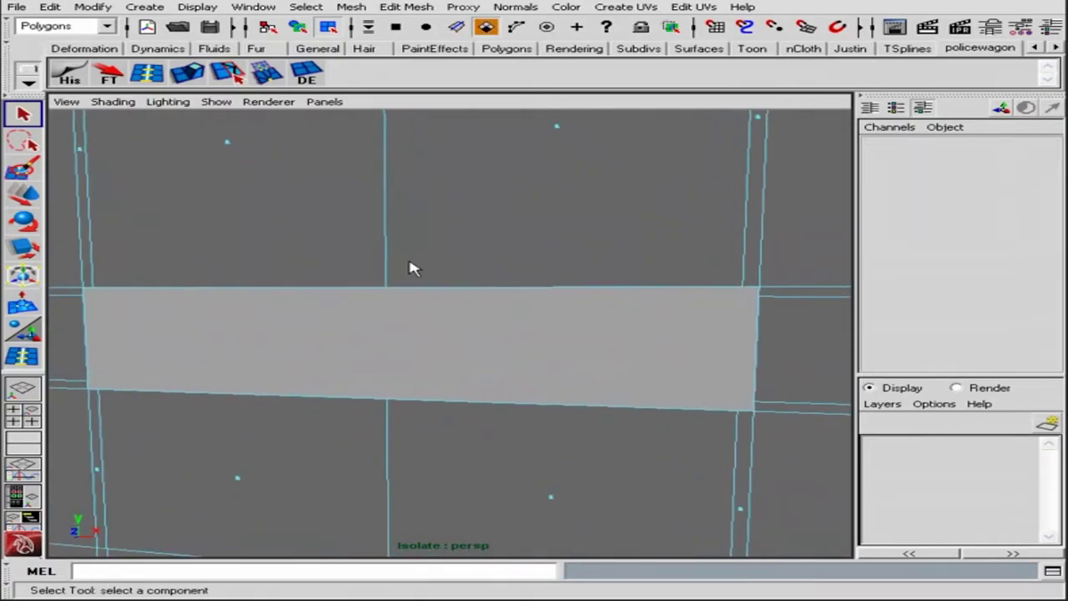
left_click_drag(407, 234, 389, 276, "alt")
left_click_drag(647, 284, 655, 292)
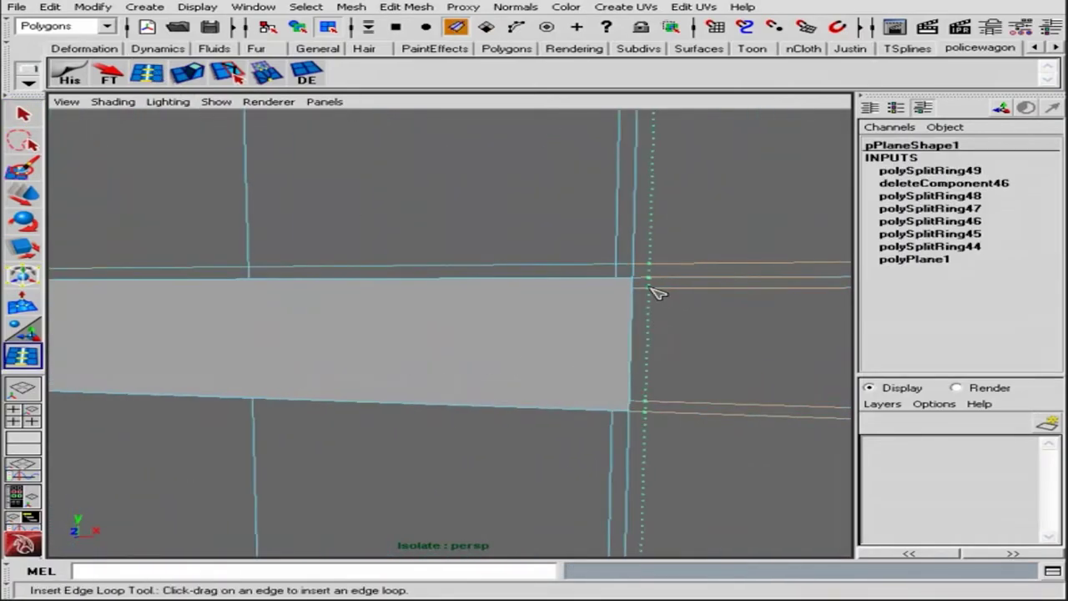
left_click(622, 428)
left_click_drag(622, 428, 405, 387, "alt")
left_click_drag(367, 306, 674, 370, "alt")
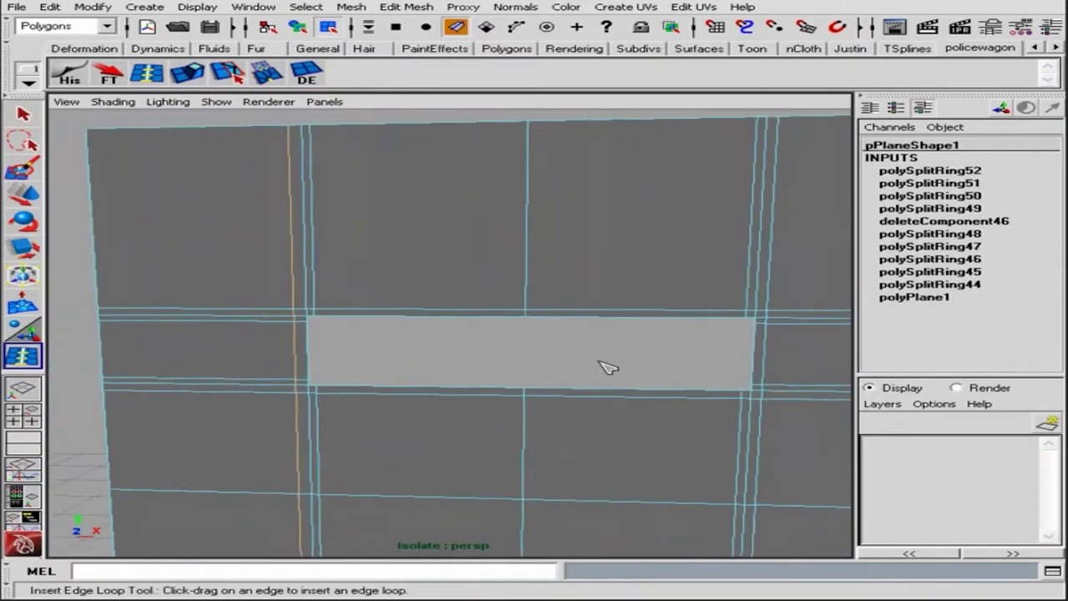
Step: Move the opening's lower corner vertices to angle its sides, checking with smooth preview
key("q")
mouse_move(603, 365)
left_mouse_down("alt")
mouse_move(665, 267)
mouse_move(584, 275)
left_mouse_up("alt")
key("3")
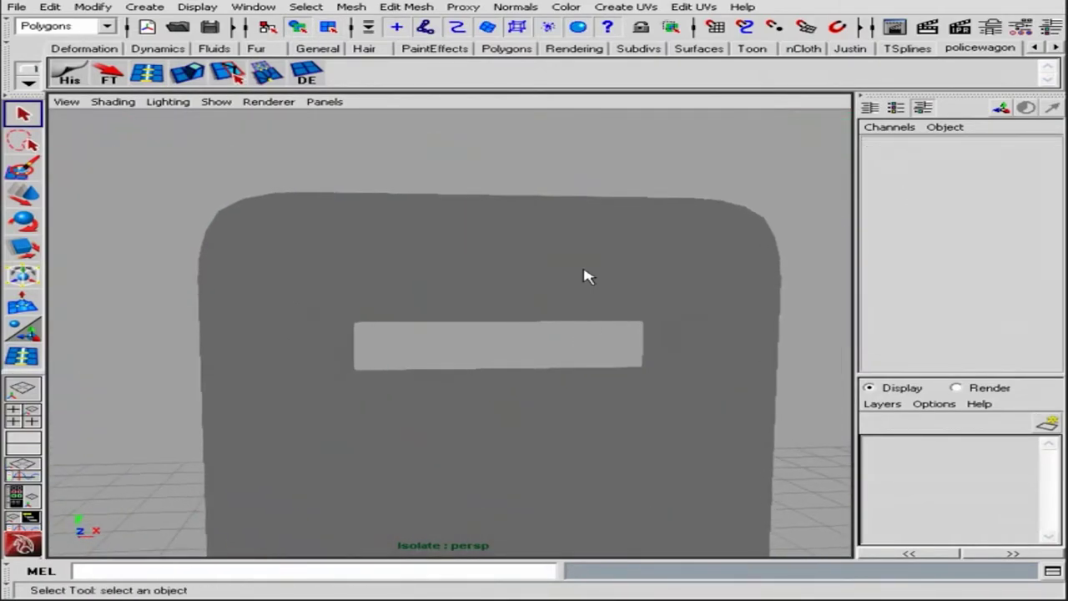
key("1")
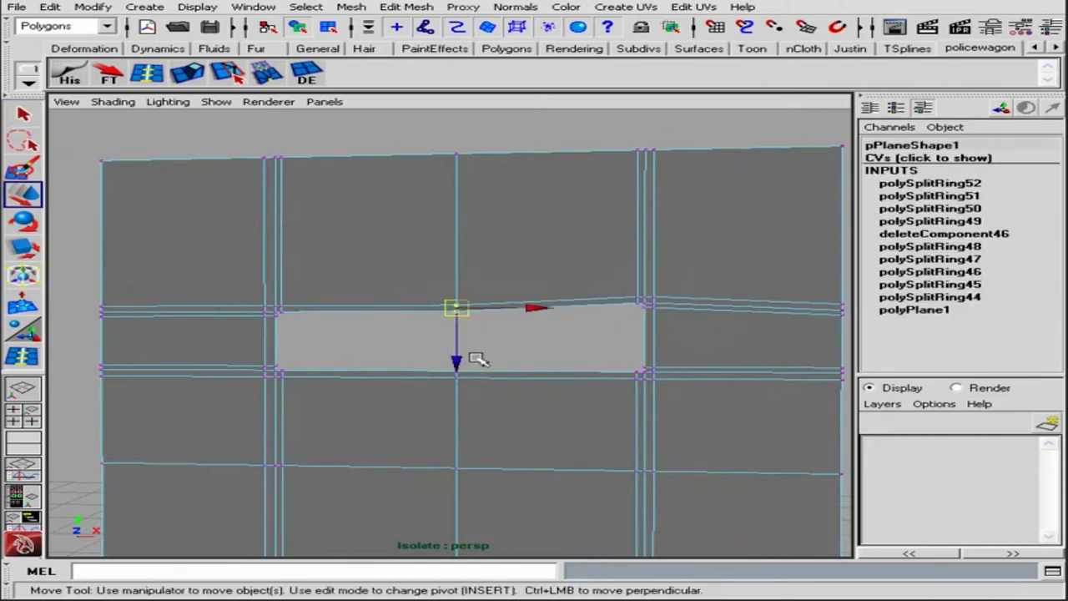
left_click_drag(276, 370, 353, 370)
left_click(643, 372)
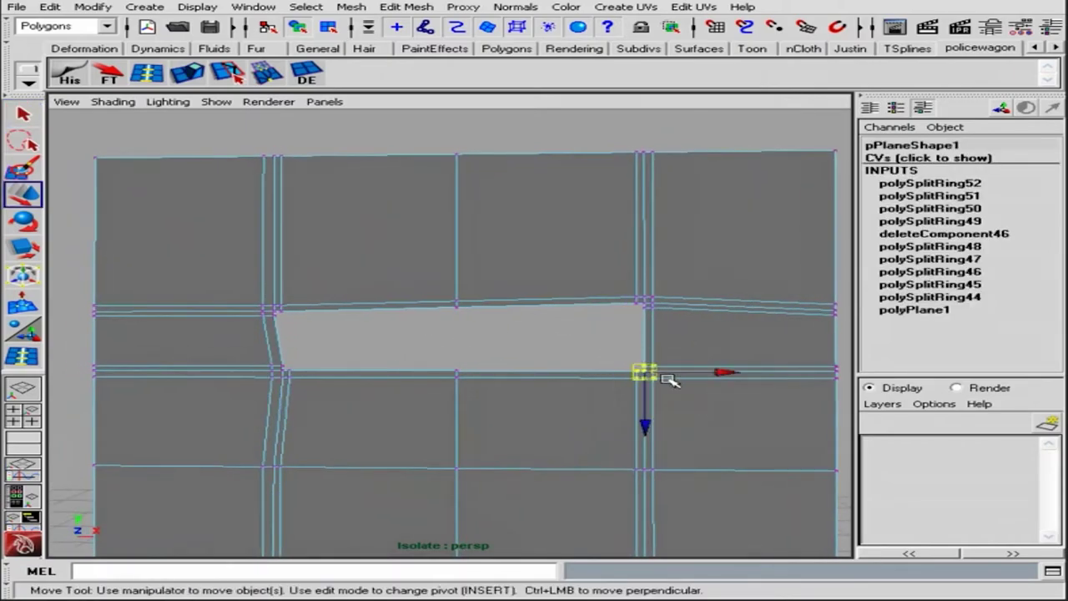
left_click_drag(722, 373, 609, 258, "alt")
key("F8")
key("3")
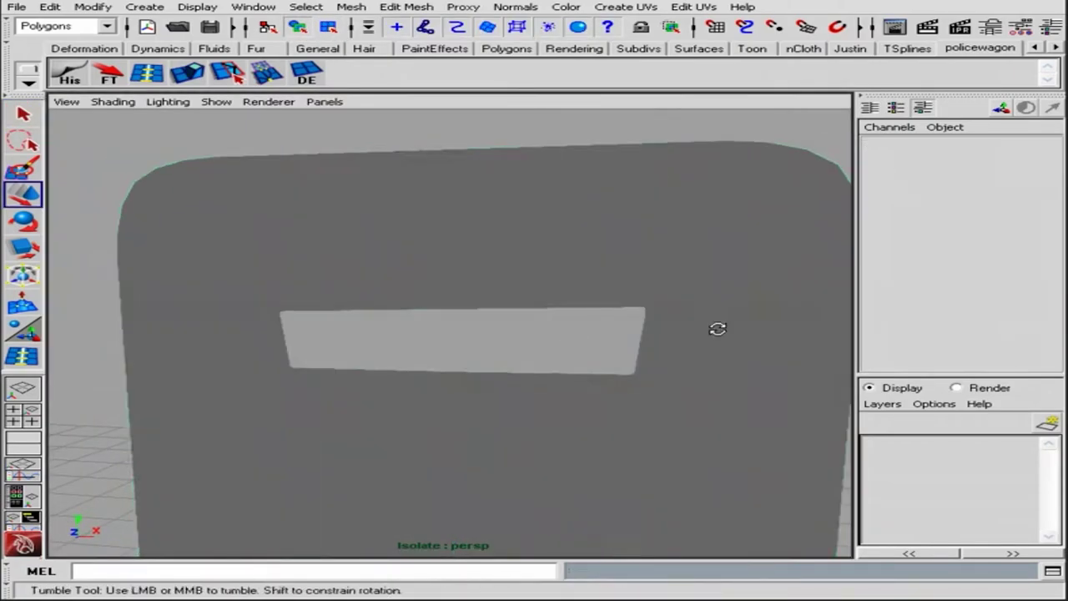
right_click_drag(717, 326, 751, 375, "alt")
Step: Extrude the faces framing the partition's window opening
left_click(752, 375)
key("1")
mouse_move(752, 374)
left_mouse_down("alt")
mouse_move(614, 298)
mouse_move(610, 314)
mouse_move(564, 317)
mouse_move(242, 114)
mouse_move(374, 279)
mouse_move(496, 287)
mouse_move(621, 445)
left_mouse_up("alt")
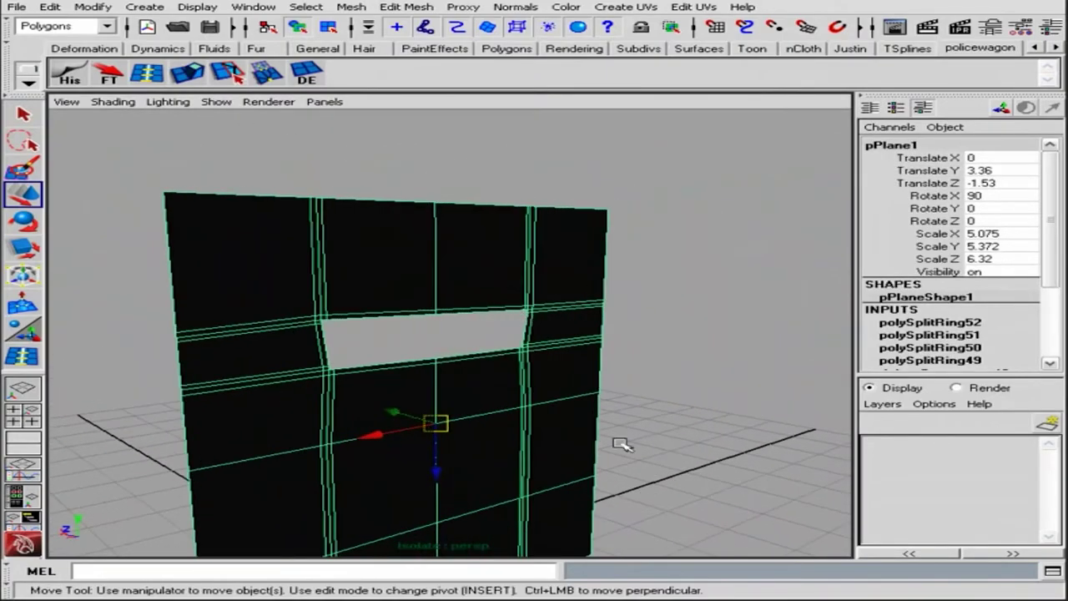
mouse_move(507, 393)
left_mouse_down("alt")
mouse_move(520, 348)
mouse_move(501, 392)
mouse_move(358, 477)
mouse_move(409, 442)
mouse_move(635, 410)
mouse_move(558, 334)
left_mouse_up("alt")
key("ctrl+e")
left_click(675, 381)
left_click_drag(675, 382, 489, 345, "alt")
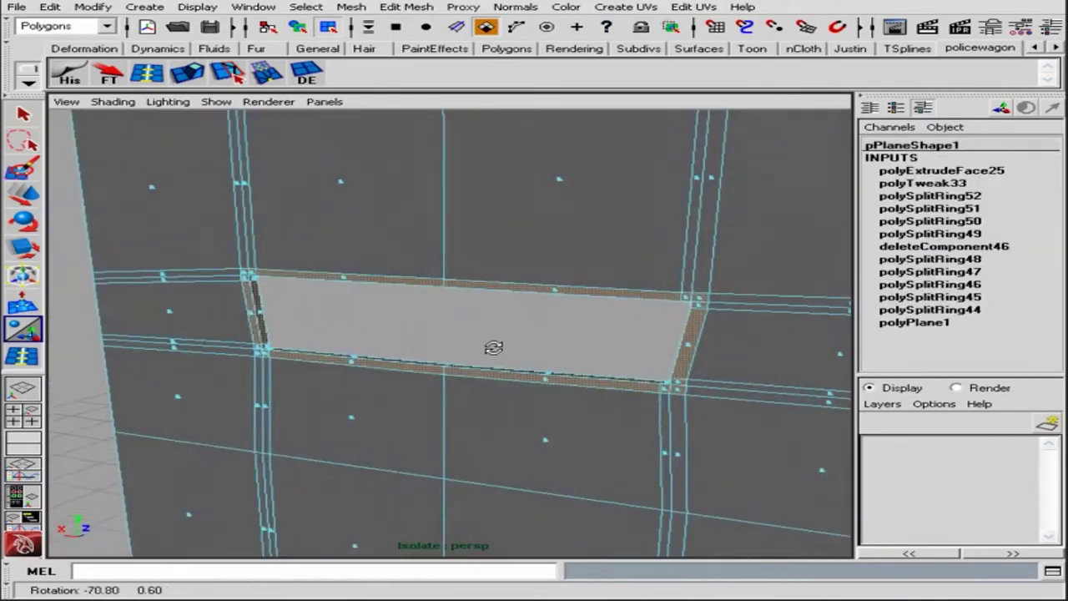
Step: Inspect the opening's corners and extrude the frame faces a second time
scroll(143, 342, "up", 3)
left_click_drag(147, 349, 273, 311, "alt")
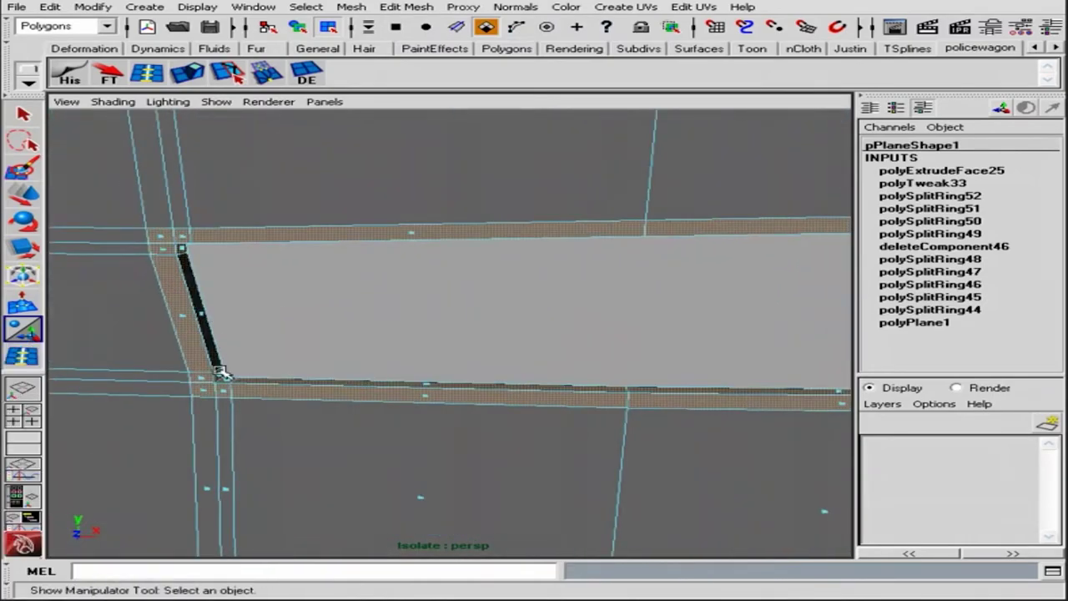
mouse_move(699, 384)
left_mouse_down("alt")
mouse_move(798, 362)
mouse_move(504, 345)
left_mouse_up("alt")
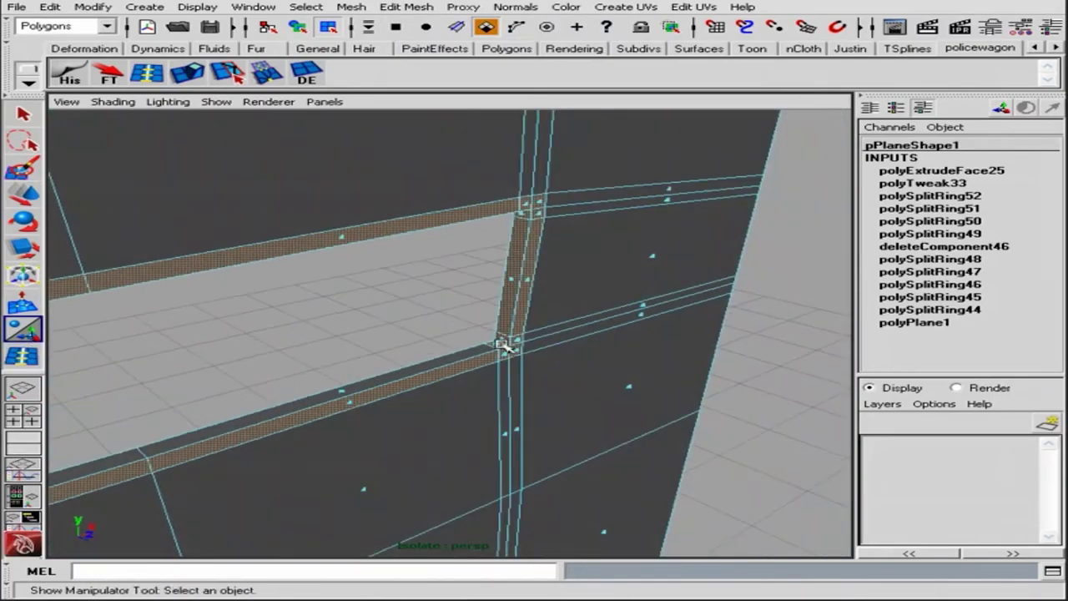
left_click_drag(527, 211, 506, 290, "alt")
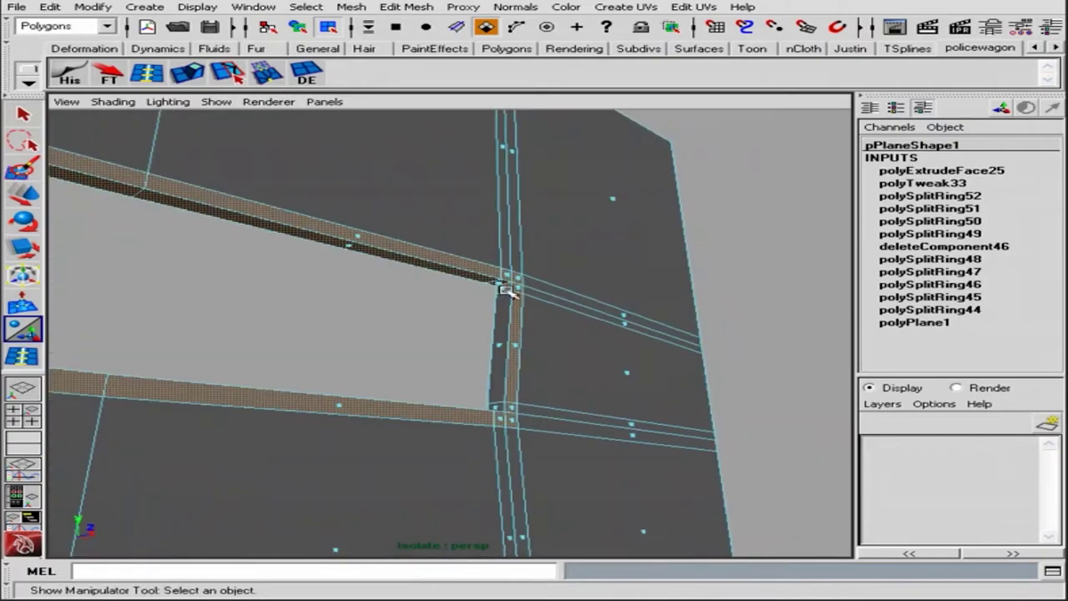
mouse_move(358, 254)
left_mouse_down("alt")
mouse_move(481, 322)
mouse_move(514, 267)
mouse_move(311, 335)
left_mouse_up("alt")
left_click_drag(223, 367, 489, 232, "alt")
key("ctrl+e")
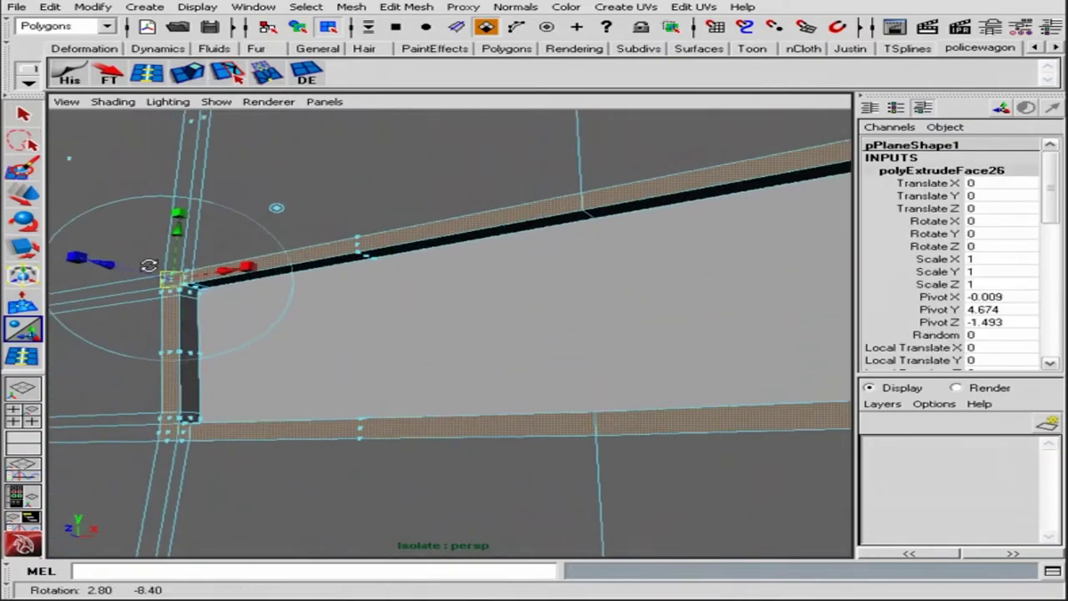
mouse_move(172, 292)
left_mouse_down("alt")
mouse_move(37, 331)
mouse_move(500, 226)
mouse_move(673, 315)
left_mouse_up("alt")
Step: Add three supporting edge loops along the window frame and preview the wall smoothed
key("F8")
left_click(655, 326)
left_click(489, 288)
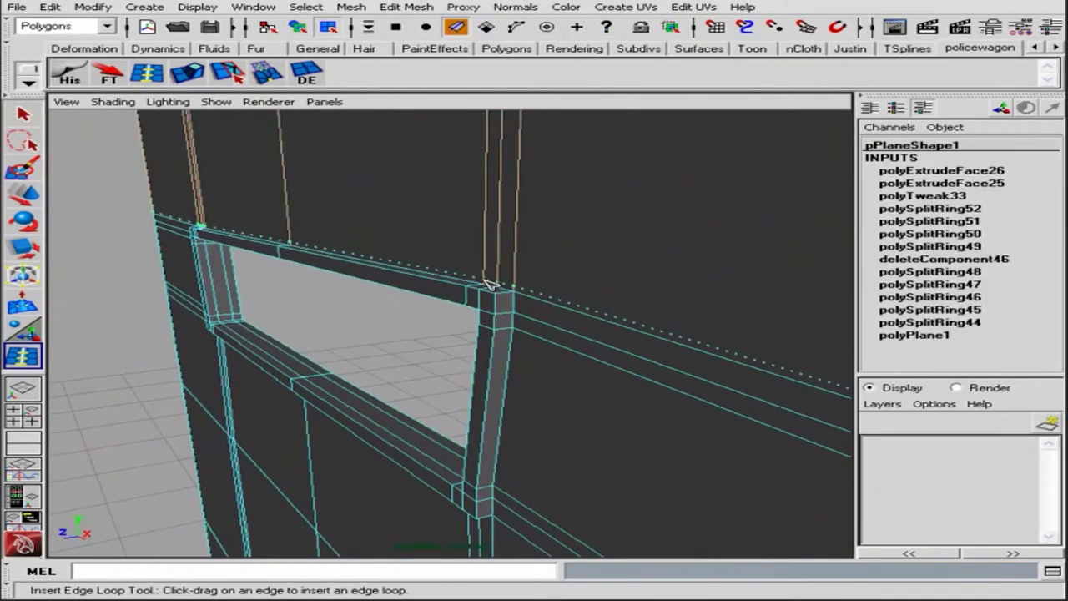
left_click_drag(489, 288, 731, 343, "alt")
left_click(784, 298)
mouse_move(784, 298)
left_mouse_down("alt")
mouse_move(393, 334)
mouse_move(613, 353)
mouse_move(97, 125)
mouse_move(412, 208)
left_mouse_up("alt")
left_click(393, 342)
key("q")
key("3")
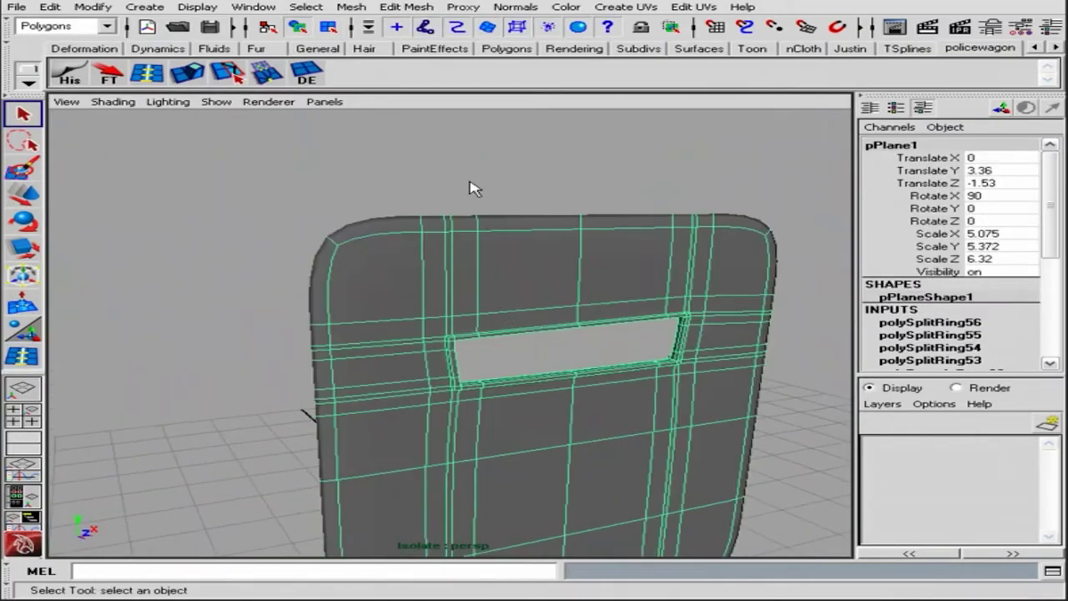
Step: Toggle the wall's smooth preview on and off to check the framed window
mouse_move(477, 186)
left_mouse_down("alt")
mouse_move(567, 306)
mouse_move(544, 298)
left_mouse_up("alt")
left_click(625, 319)
key("1")
key("F11")
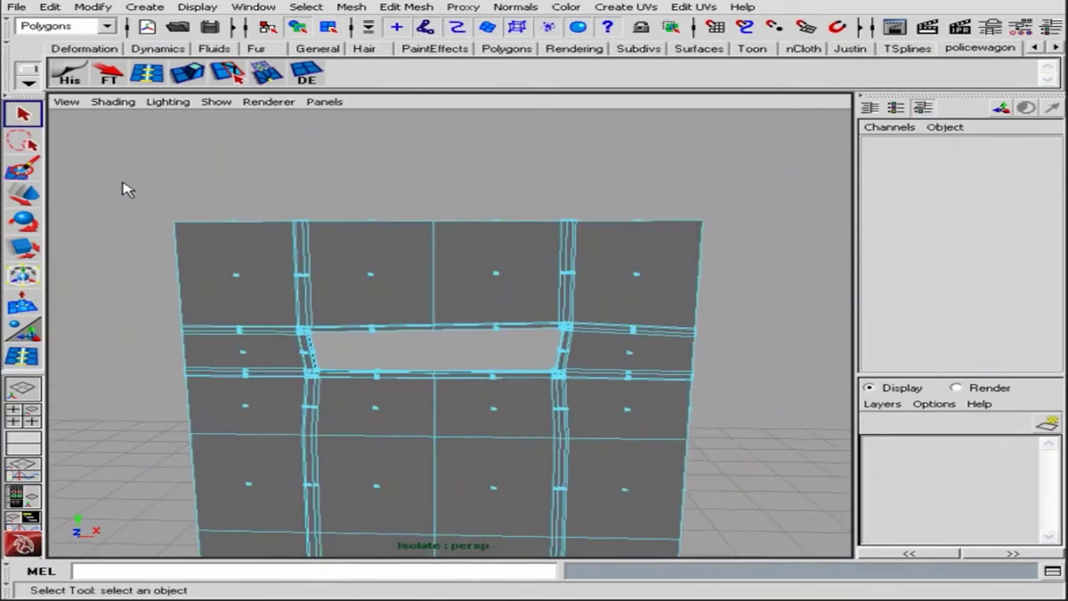
right_click_drag(751, 342, 679, 428, "alt")
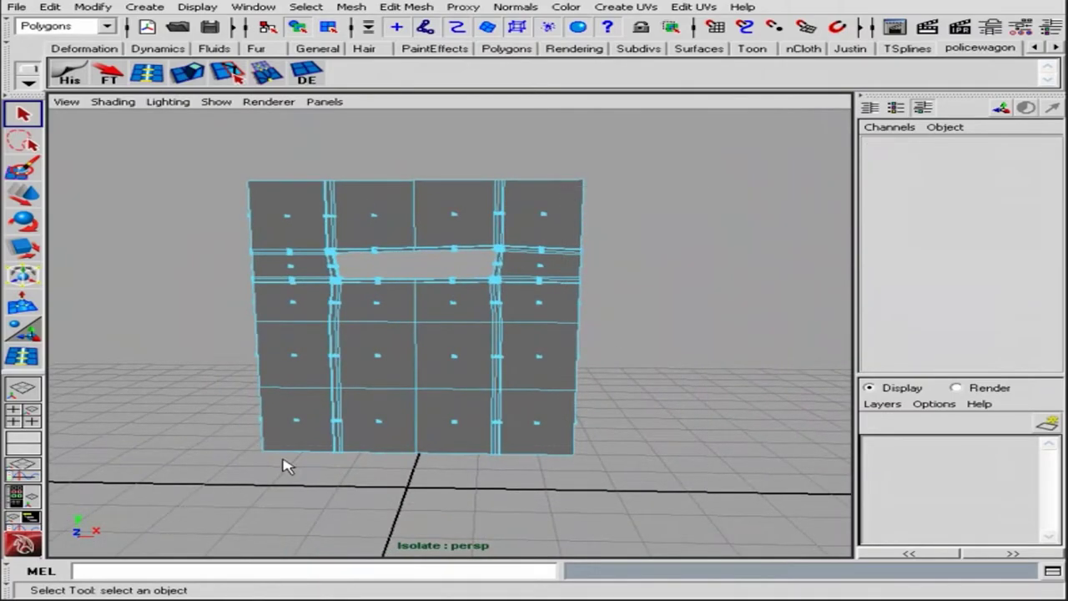
mouse_move(412, 353)
left_mouse_down("alt")
mouse_move(584, 353)
mouse_move(476, 208)
left_mouse_up("alt")
key("F8")
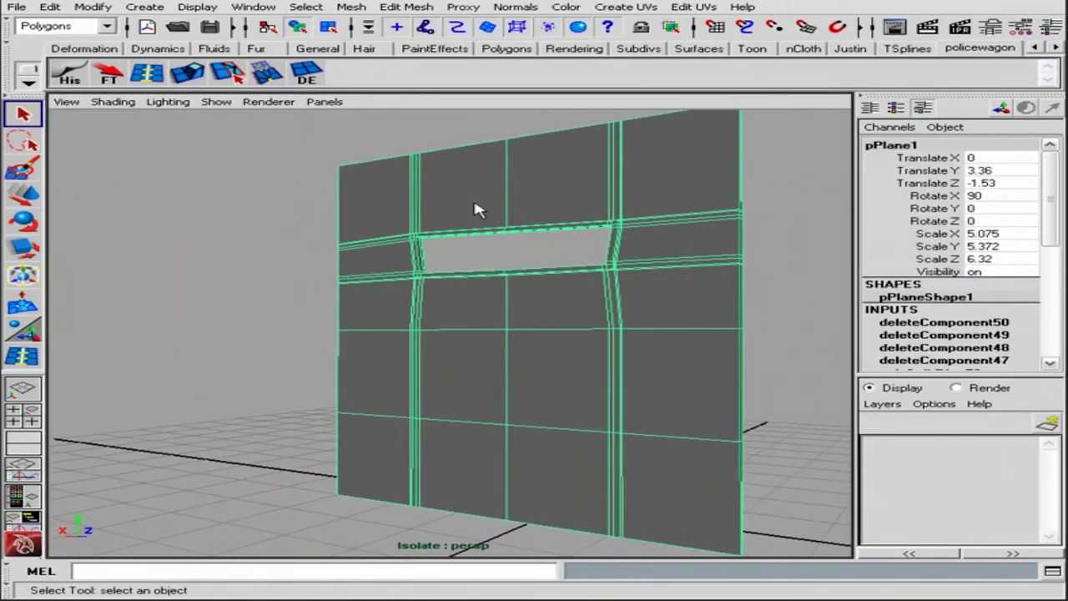
key("3")
right_click_drag(476, 208, 655, 336, "alt")
left_click_drag(655, 336, 250, 329, "alt")
Step: Turn off isolation to show the wall inside the wagon, then zoom to the rear window bars
left_click(216, 101)
left_click(256, 123)
left_click_drag(256, 123, 400, 186, "alt")
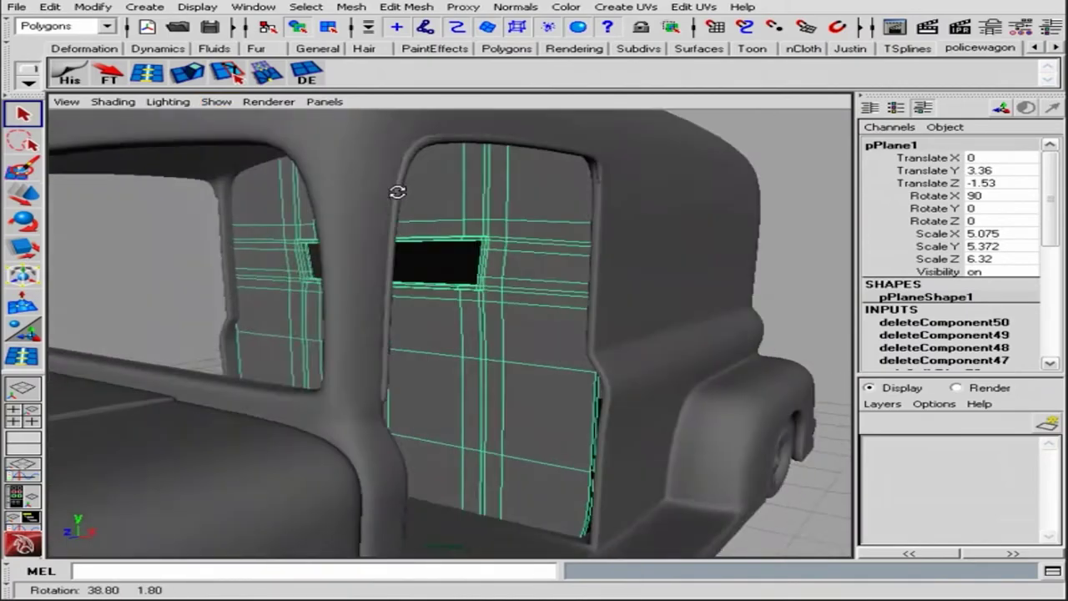
right_click_drag(400, 186, 428, 200, "alt")
left_click_drag(428, 200, 579, 279, "alt")
right_click_drag(579, 278, 443, 288, "alt")
Step: Move the copied rear window bars to the partition opening and scale them to 0.875
left_click(443, 289)
left_click_drag(443, 289, 459, 275, "alt")
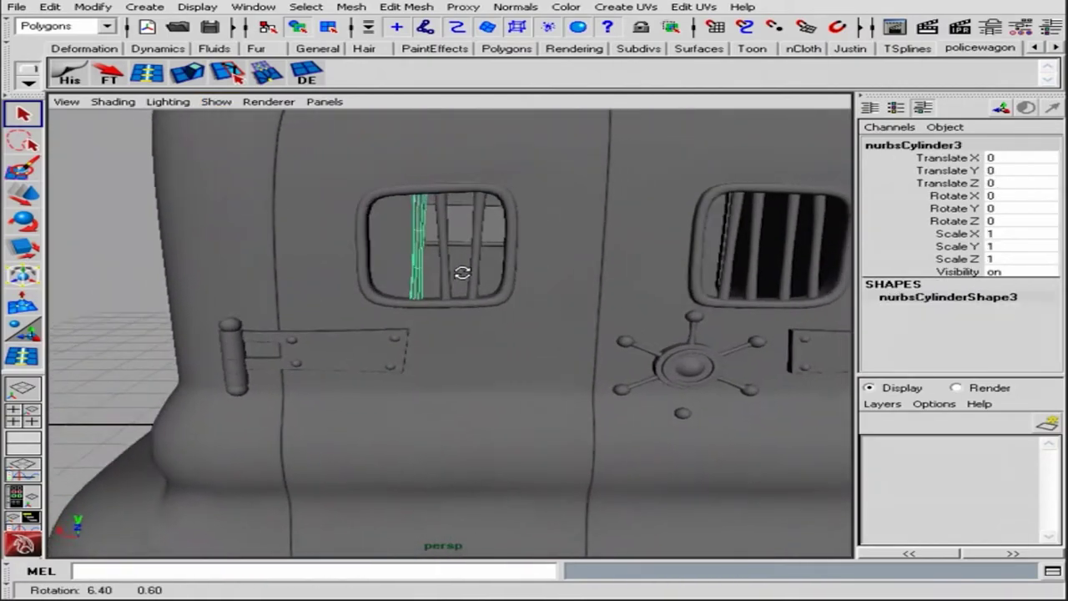
key("w")
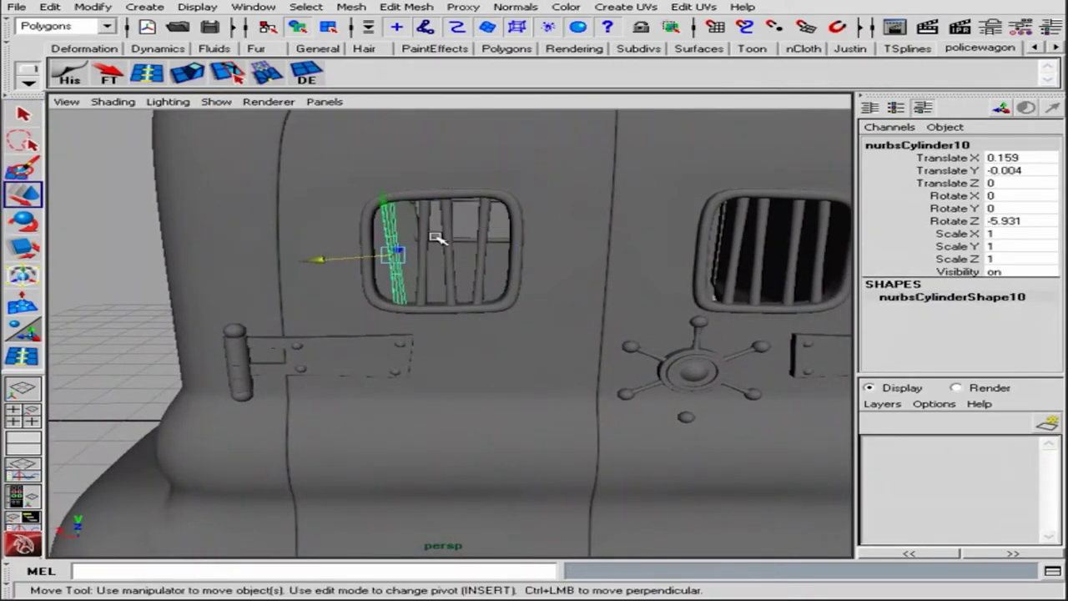
left_click(253, 6)
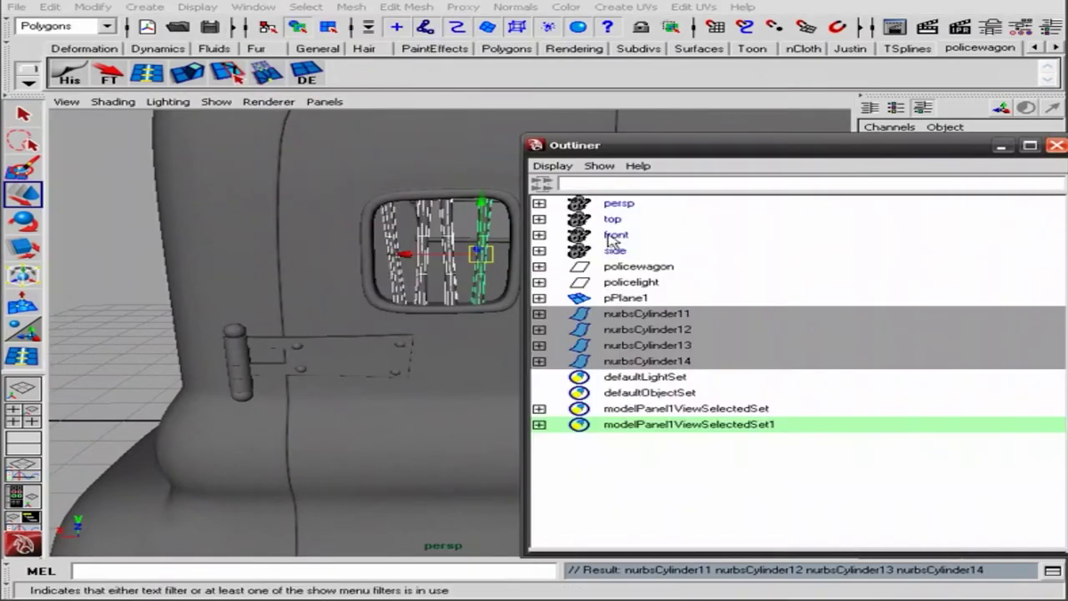
left_click_drag(442, 334, 799, 179, "alt")
middle_click_drag(173, 237, 286, 238)
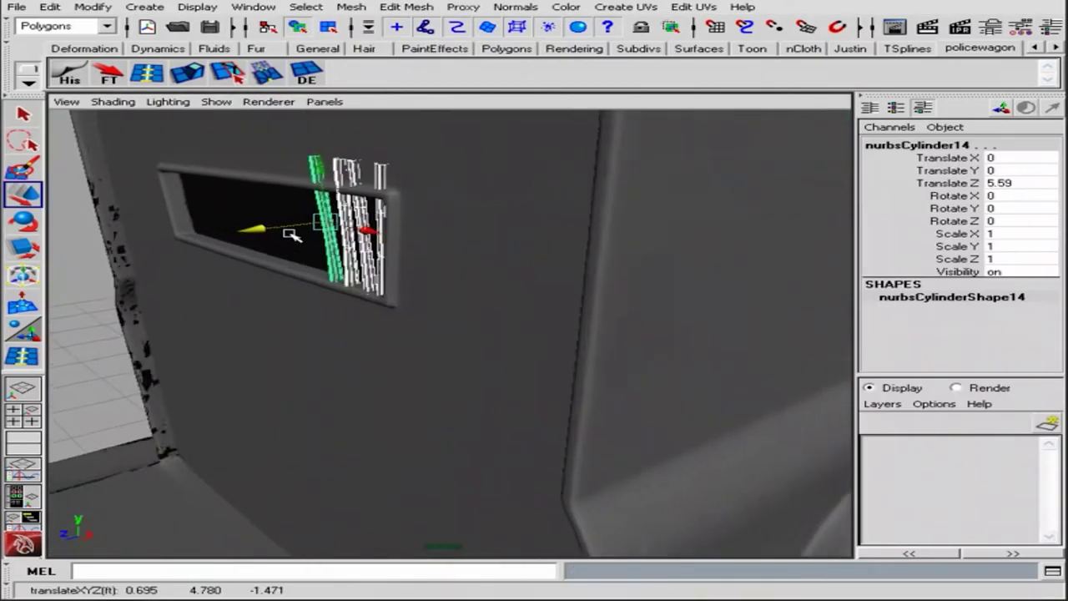
left_click_drag(287, 239, 425, 327, "alt")
middle_click_drag(333, 333, 334, 325)
left_click_drag(333, 324, 440, 296, "alt")
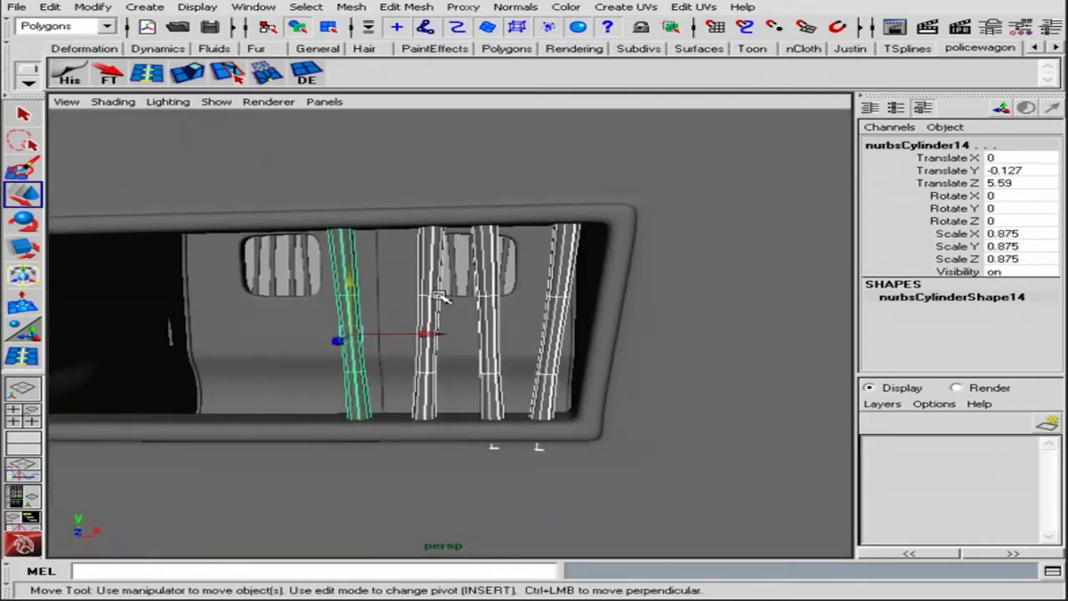
left_click_drag(349, 268, 349, 263)
Step: Slide the bars across the opening and tilt the rightmost bar slightly
left_click(558, 317)
left_click_drag(557, 317, 572, 286, "alt")
key("w")
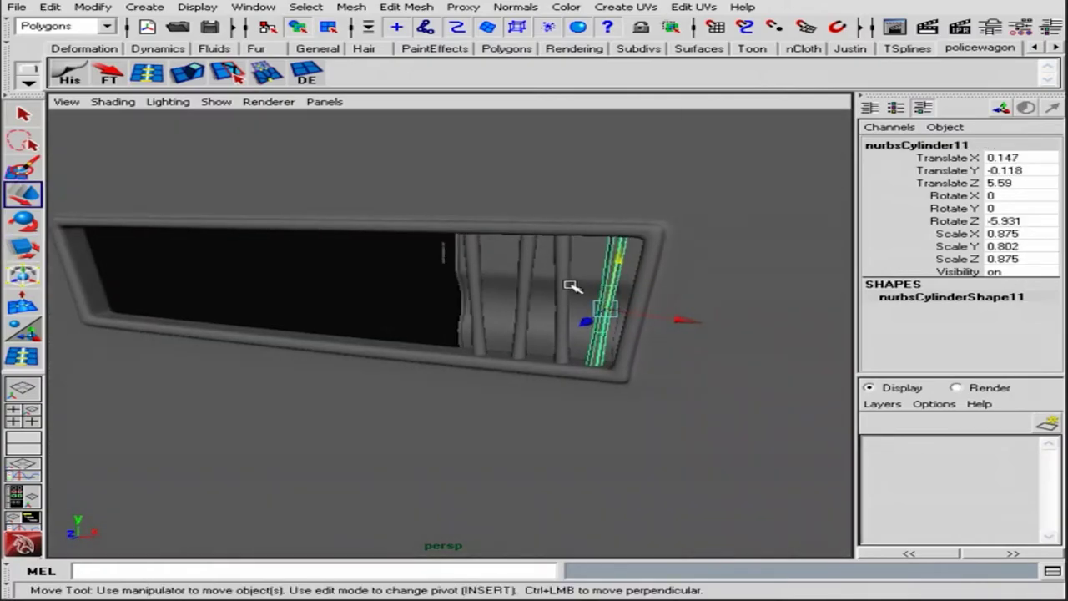
left_click_drag(402, 294, 384, 294)
left_click_drag(384, 294, 429, 269, "alt")
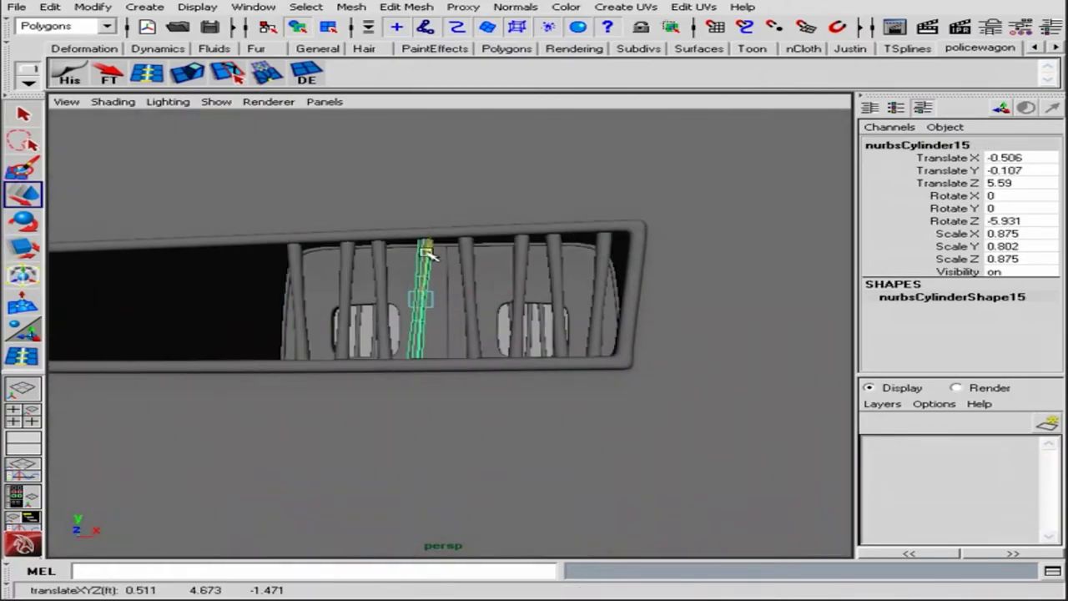
key("e")
right_click_drag(425, 253, 565, 256, "alt")
left_click_drag(542, 292, 549, 292)
left_click_drag(548, 292, 568, 292, "alt")
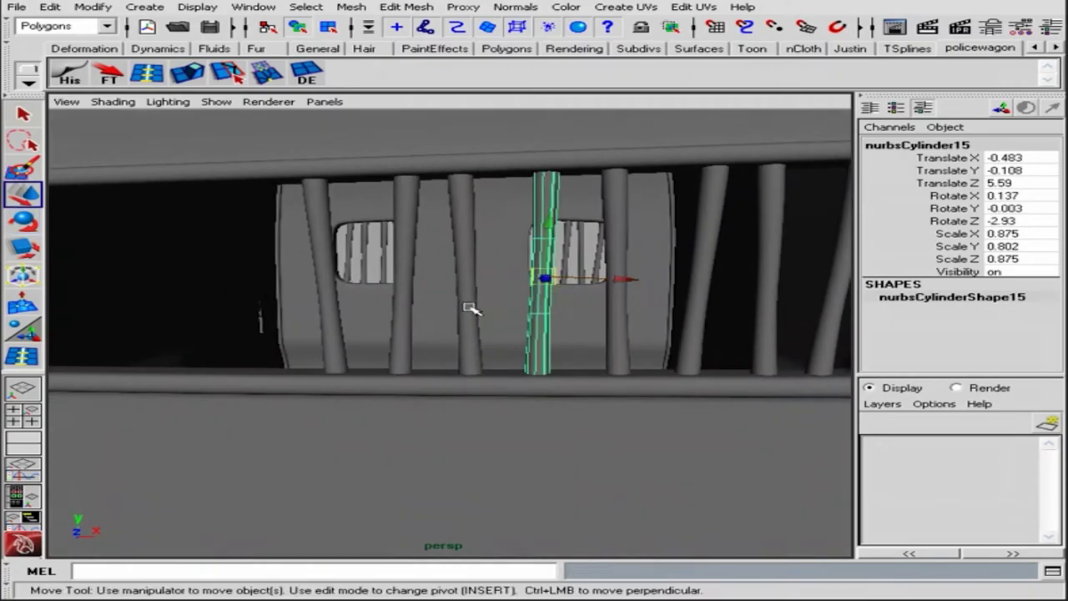
middle_click_drag(462, 307, 250, 300, "alt")
Step: Duplicate another bar and spread and tilt the copies across the partition window
left_click(359, 276)
key("r")
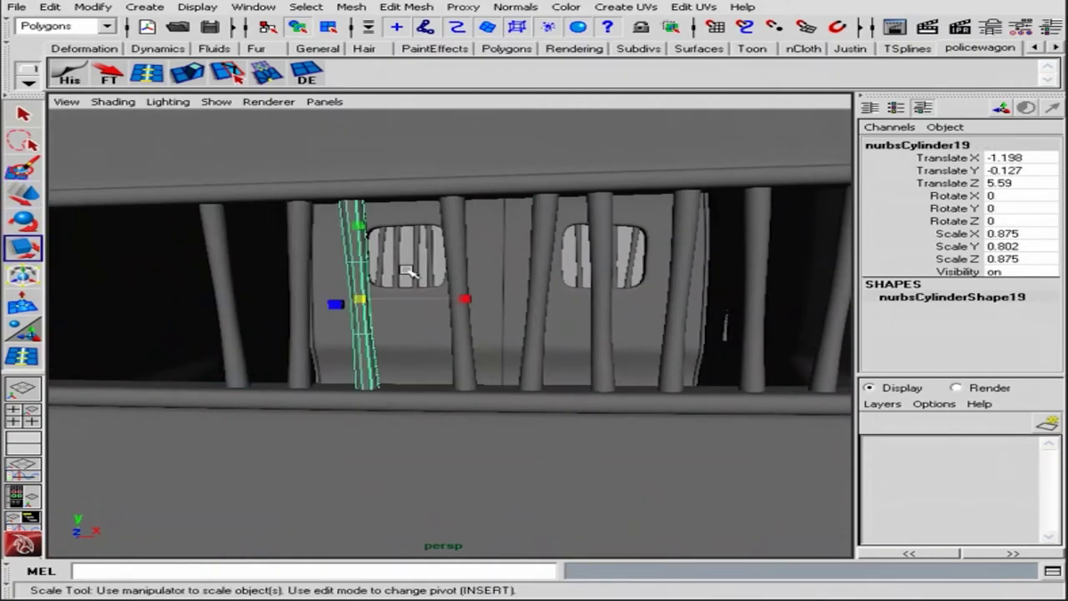
key("ctrl+d")
mouse_move(442, 263)
left_mouse_down("alt")
mouse_move(388, 303)
mouse_move(444, 280)
left_mouse_up("alt")
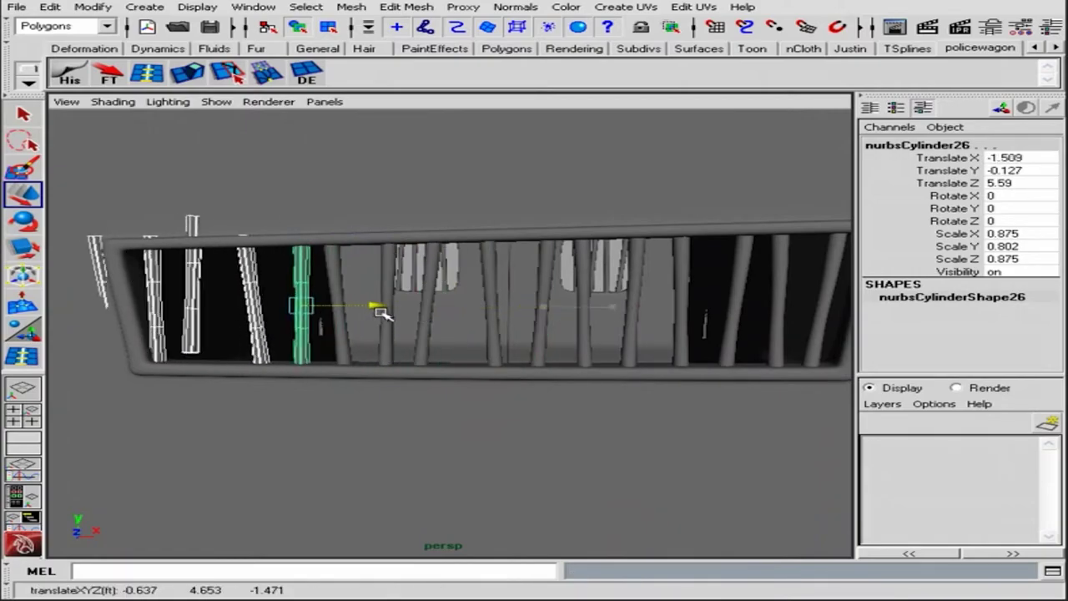
left_click_drag(380, 313, 370, 305)
middle_click_drag(369, 306, 494, 306, "alt")
left_click(250, 276)
left_click(254, 279)
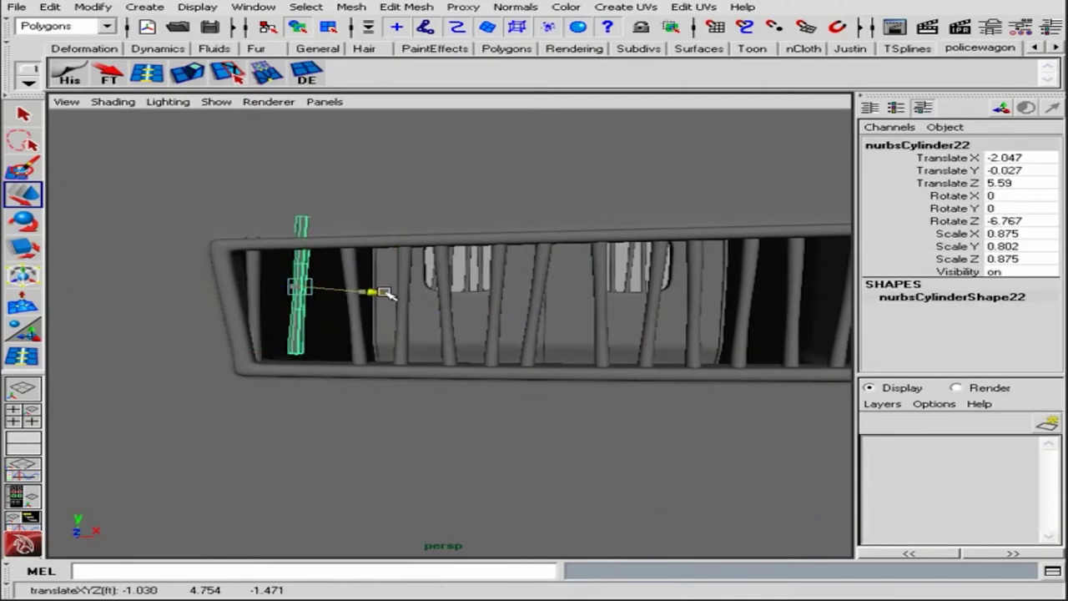
left_click_drag(313, 254, 311, 258)
mouse_move(310, 259)
left_mouse_down("alt")
mouse_move(254, 288)
mouse_move(532, 312)
mouse_move(644, 298)
mouse_move(333, 197)
left_mouse_up("alt")
left_click(532, 312)
key("e")
scroll(632, 311, "down", 5)
Step: Select nurbsCylinder11 to nurbsCylinder26 in the Outliner and group them as 'securitywall'
left_click(647, 313)
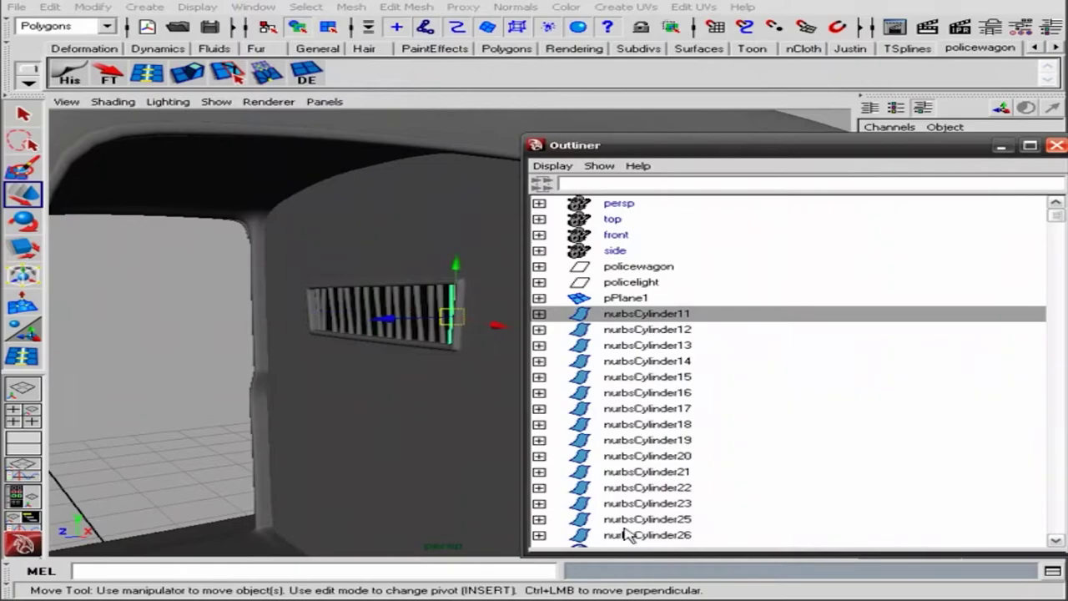
left_click(629, 534, "shift")
mouse_move(483, 270)
right_mouse_down("alt")
mouse_move(418, 209)
mouse_move(501, 276)
right_mouse_up("alt")
key("ctrl+g")
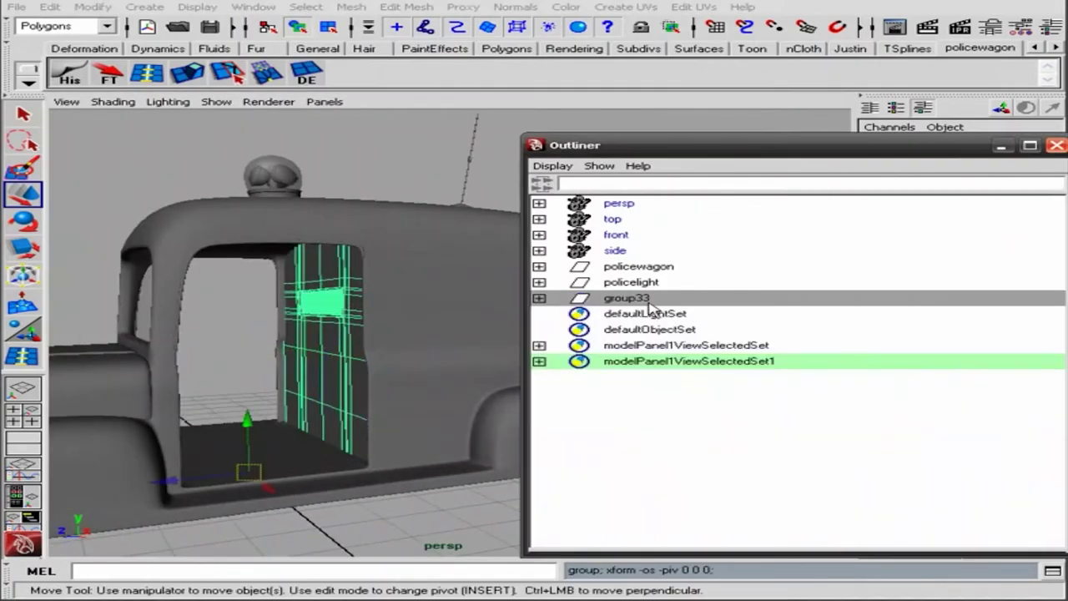
double_click(626, 298)
type("securitywall")
key("Return")
Step: Close the Outliner and orbit around the whole police wagon to review it
mouse_move(333, 334)
left_mouse_down("alt")
mouse_move(375, 351)
mouse_move(374, 434)
mouse_move(392, 417)
left_mouse_up("alt")
left_click(1057, 146)
scroll(512, 314, "down", 3)
left_click_drag(512, 314, 579, 317, "alt")
scroll(689, 289, "up", 2)
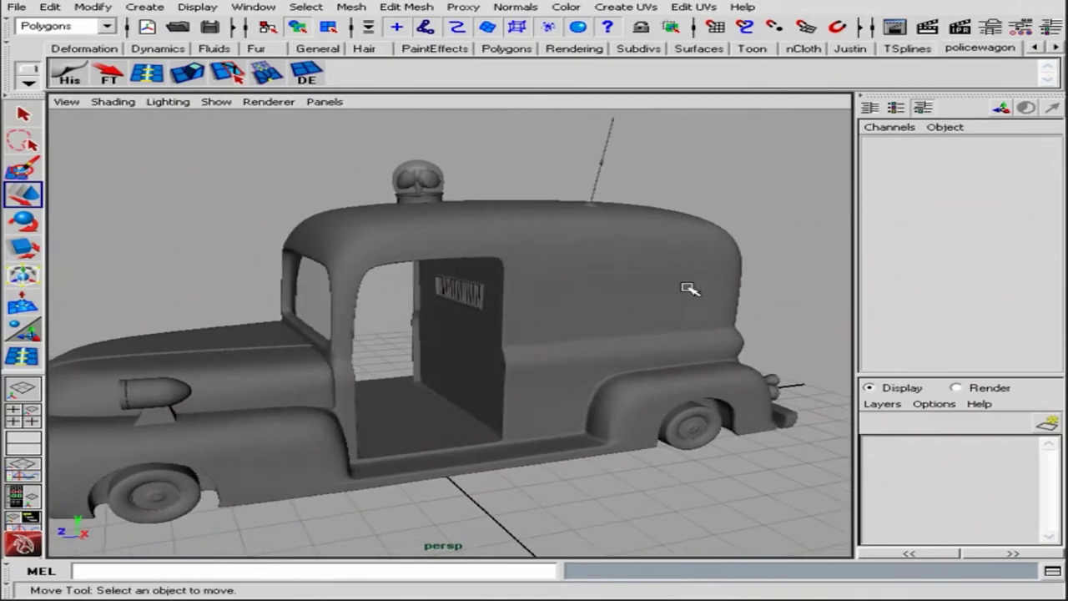
mouse_move(689, 288)
left_mouse_down("alt")
mouse_move(520, 286)
mouse_move(375, 317)
mouse_move(598, 346)
mouse_move(587, 320)
left_mouse_up("alt")
scroll(565, 353, "up", 3)
key("q")
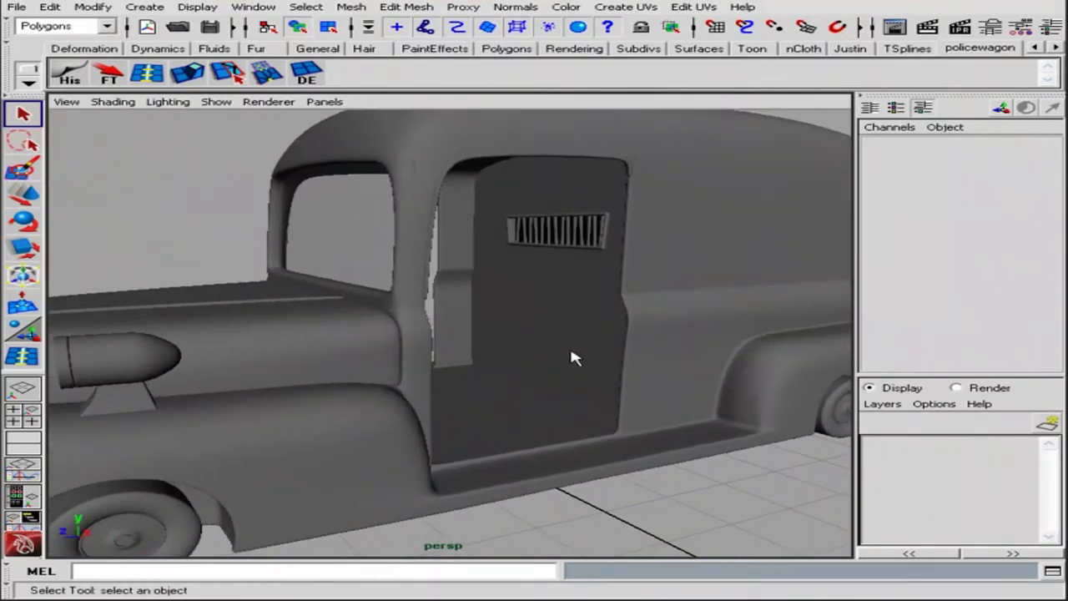
mouse_move(572, 358)
left_mouse_down("alt")
mouse_move(503, 365)
mouse_move(554, 373)
mouse_move(460, 383)
mouse_move(488, 339)
mouse_move(513, 370)
mouse_move(540, 369)
left_mouse_up("alt")
left_click(144, 7)
mouse_move(192, 44)
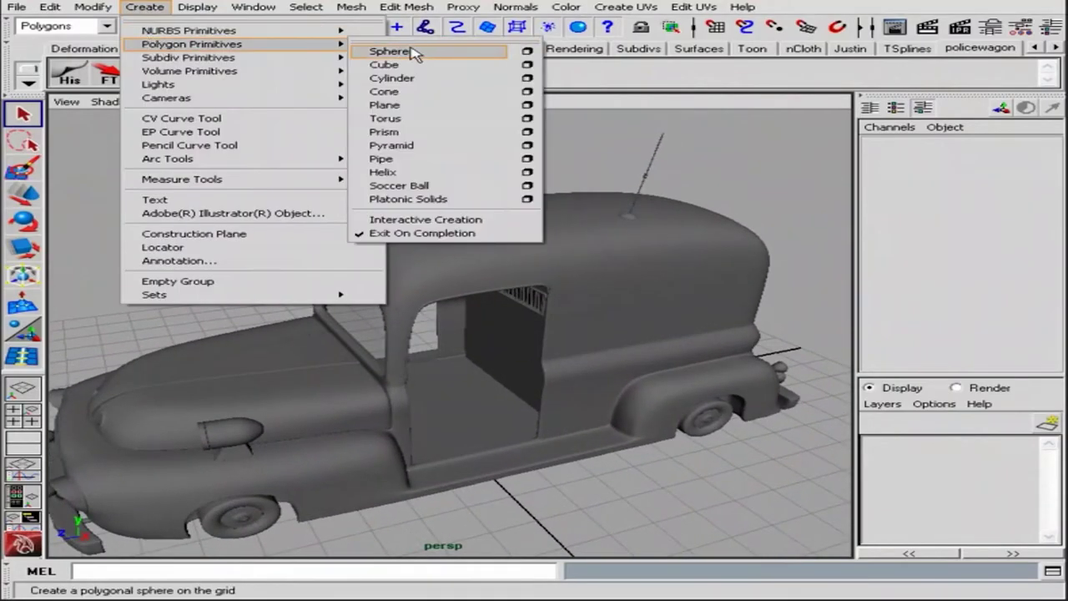
Step: Create a polygon cube and scale it into a long, flat bench slab inside the wagon
left_click(385, 64)
key("w")
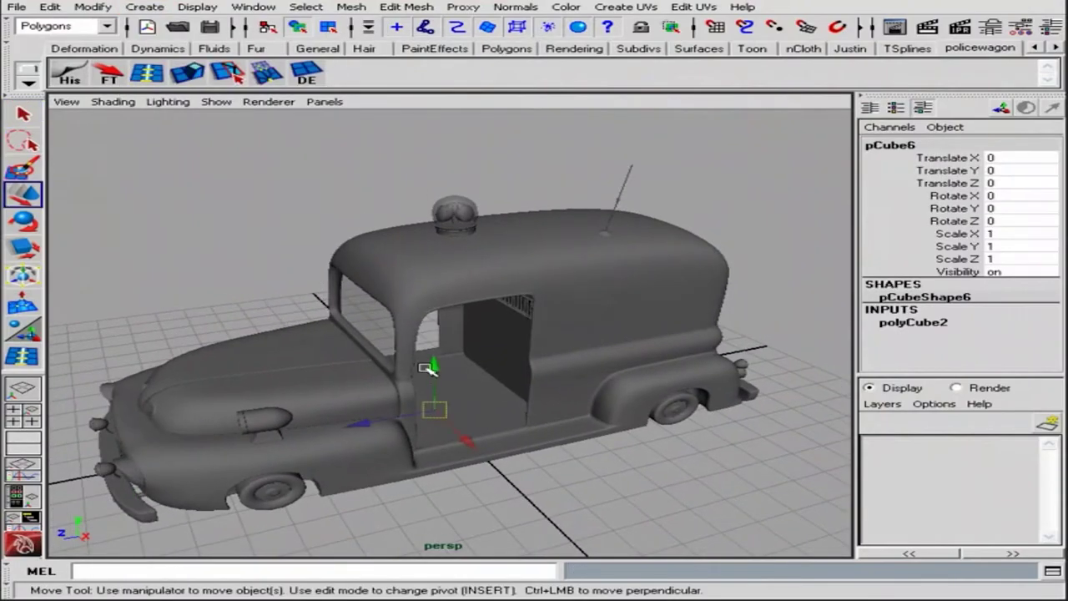
key("f")
left_click_drag(353, 349, 438, 286)
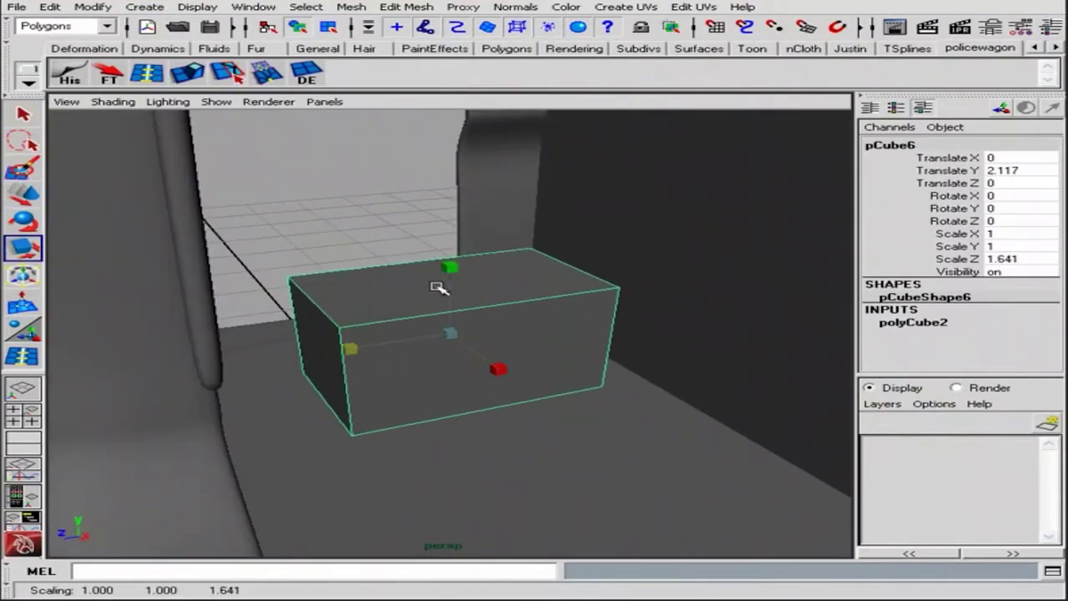
mouse_move(534, 364)
left_mouse_down()
mouse_move(763, 525)
mouse_move(567, 341)
left_mouse_up()
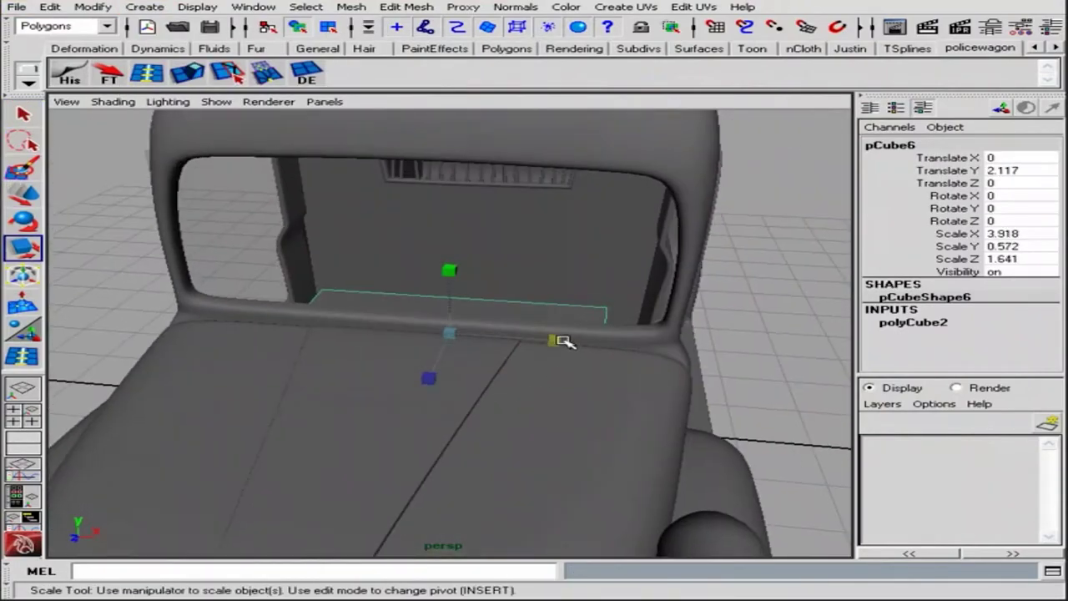
key("w")
mouse_move(434, 374)
left_mouse_down()
mouse_move(460, 322)
mouse_move(553, 317)
mouse_move(436, 295)
mouse_move(538, 288)
left_mouse_up()
left_click_drag(539, 288, 542, 287)
left_click_drag(542, 287, 617, 300, "alt")
key("r")
Step: Set the polyCube2 subdivisions to 8 wide, 3 high and 4 deep
left_click(913, 322)
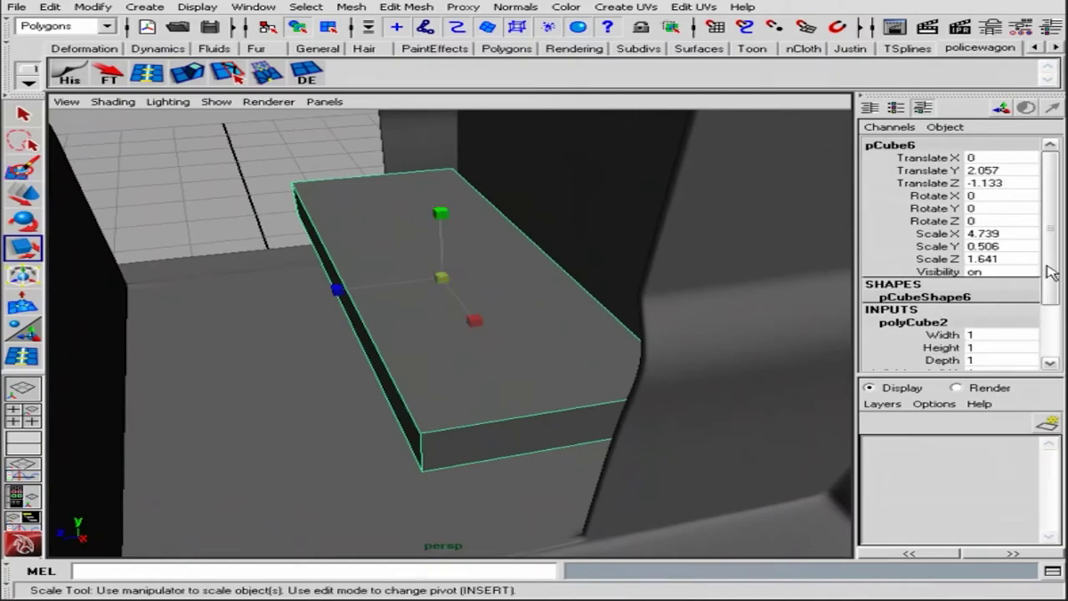
scroll(1012, 341, "down", 2)
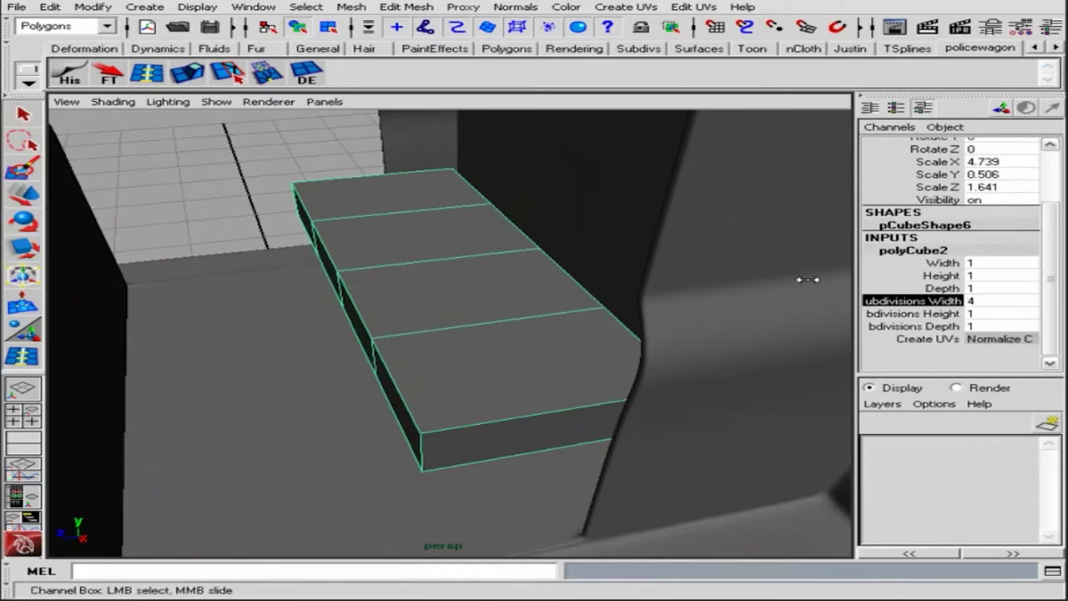
mouse_move(763, 292)
left_mouse_down("alt")
mouse_move(767, 328)
mouse_move(787, 326)
mouse_move(779, 308)
mouse_move(735, 293)
left_mouse_up("alt")
right_click_drag(735, 293, 709, 293, "alt")
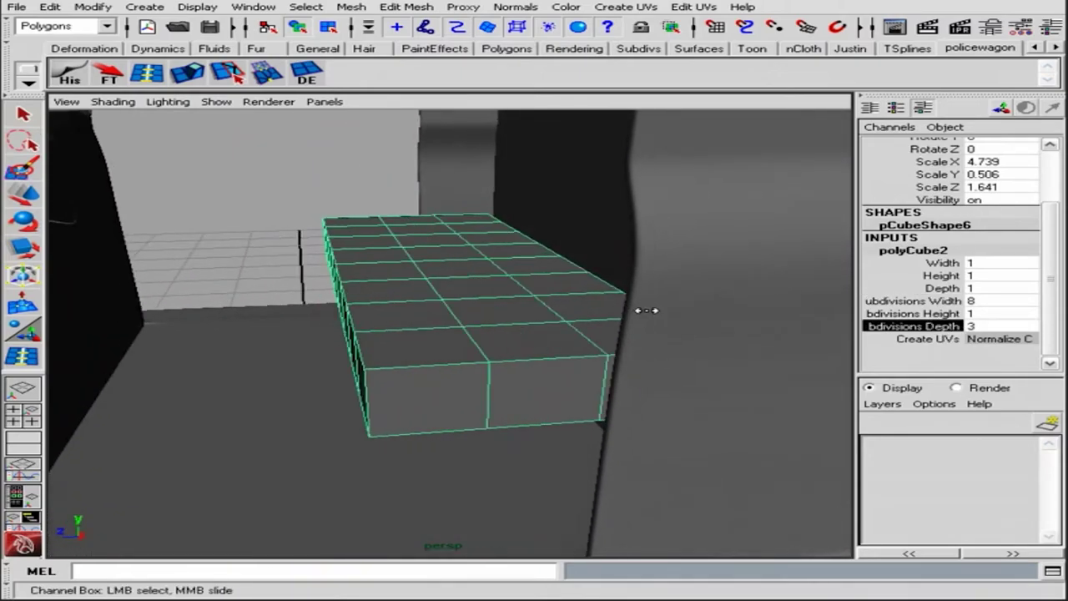
middle_click_drag(647, 310, 659, 311)
mouse_move(659, 311)
left_mouse_down("alt")
mouse_move(617, 305)
mouse_move(634, 309)
left_mouse_up("alt")
middle_click_drag(709, 308, 722, 308)
left_click_drag(723, 308, 699, 308, "alt")
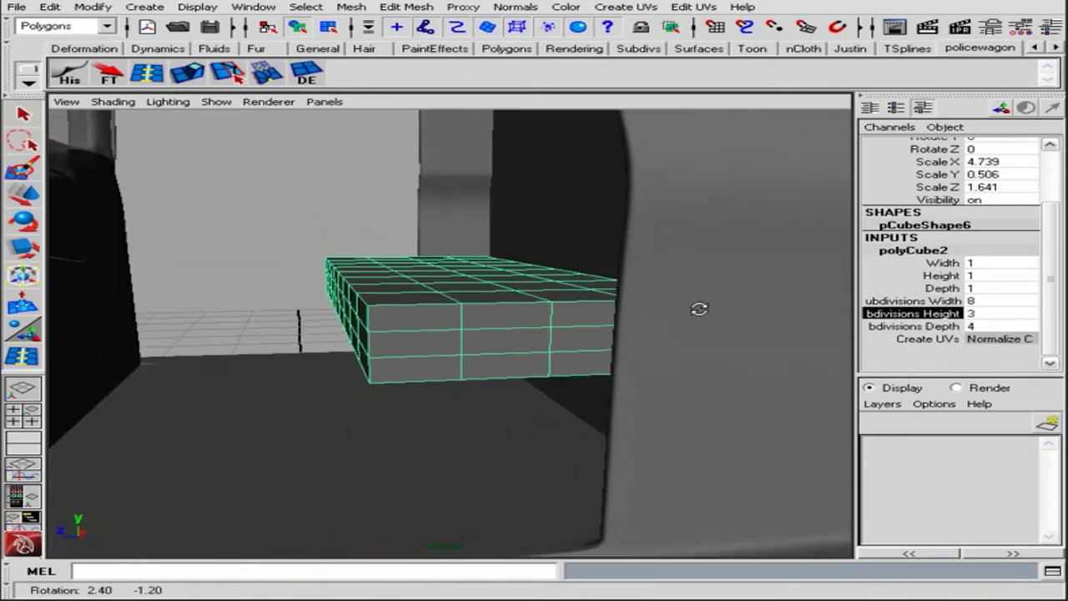
key("space")
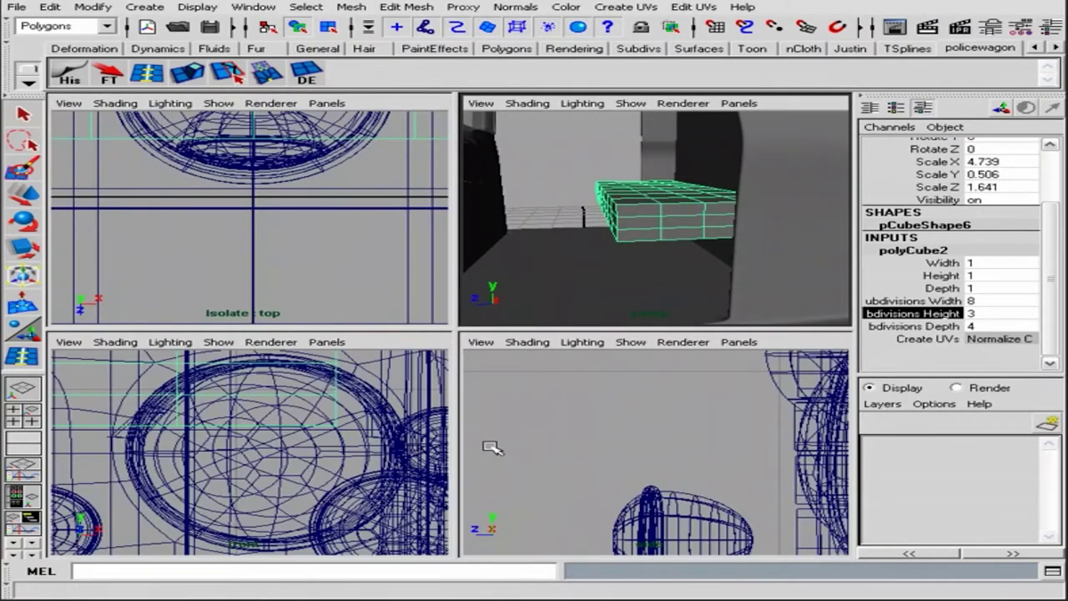
Step: In the side view, pull the seat's top and bottom front corner vertices inward
key("space")
right_click_drag(465, 424, 631, 470, "alt")
key("space")
key("space")
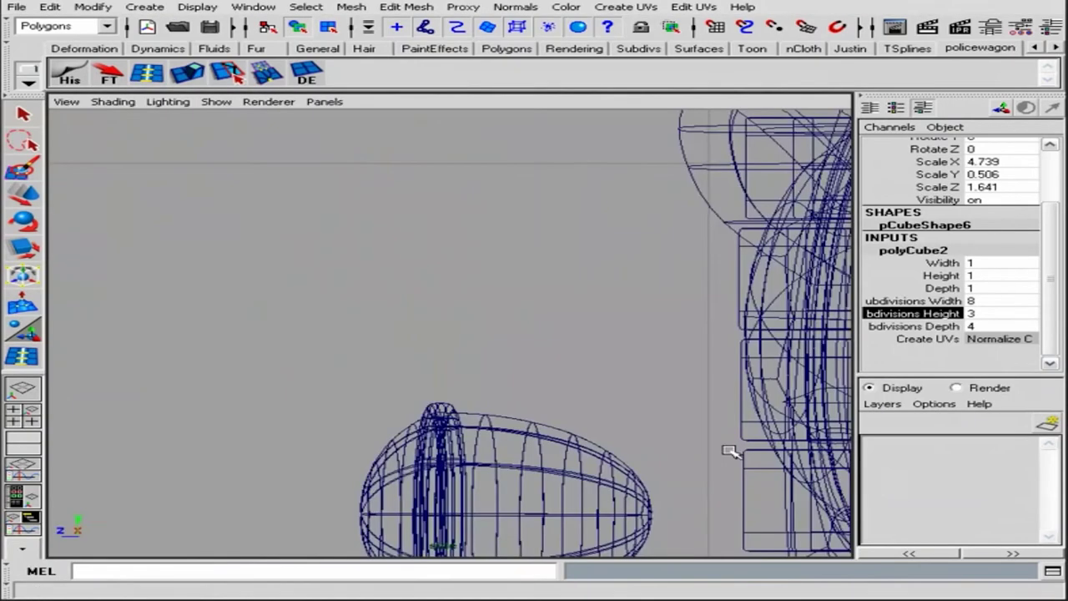
mouse_move(730, 450)
middle_mouse_down("alt")
mouse_move(393, 364)
mouse_move(425, 267)
middle_mouse_up("alt")
key("F9")
key("r")
key("w")
left_click_drag(279, 295, 190, 269)
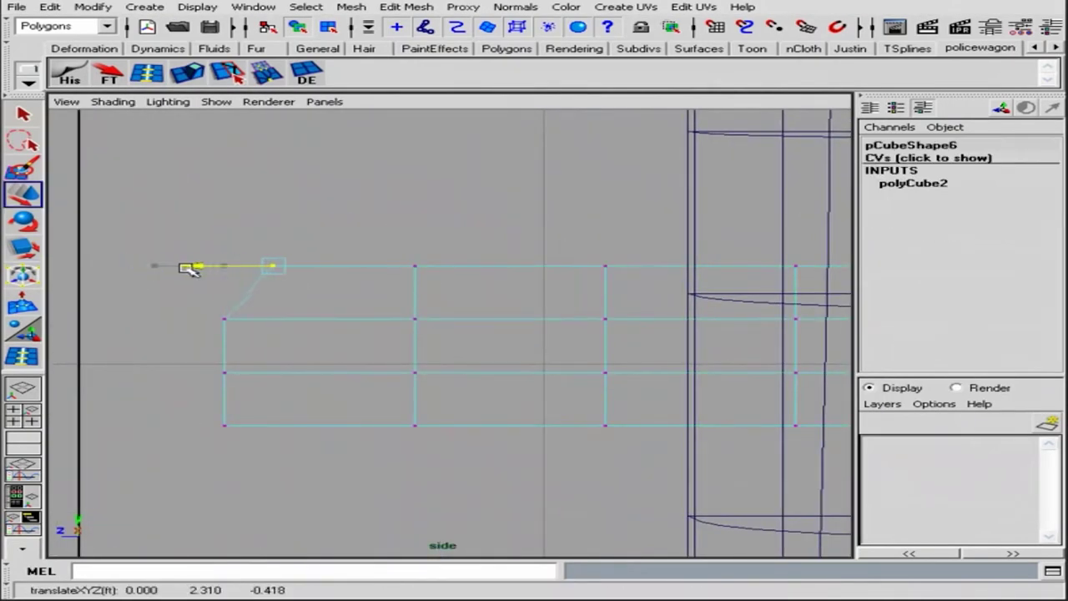
left_click_drag(191, 426, 263, 429)
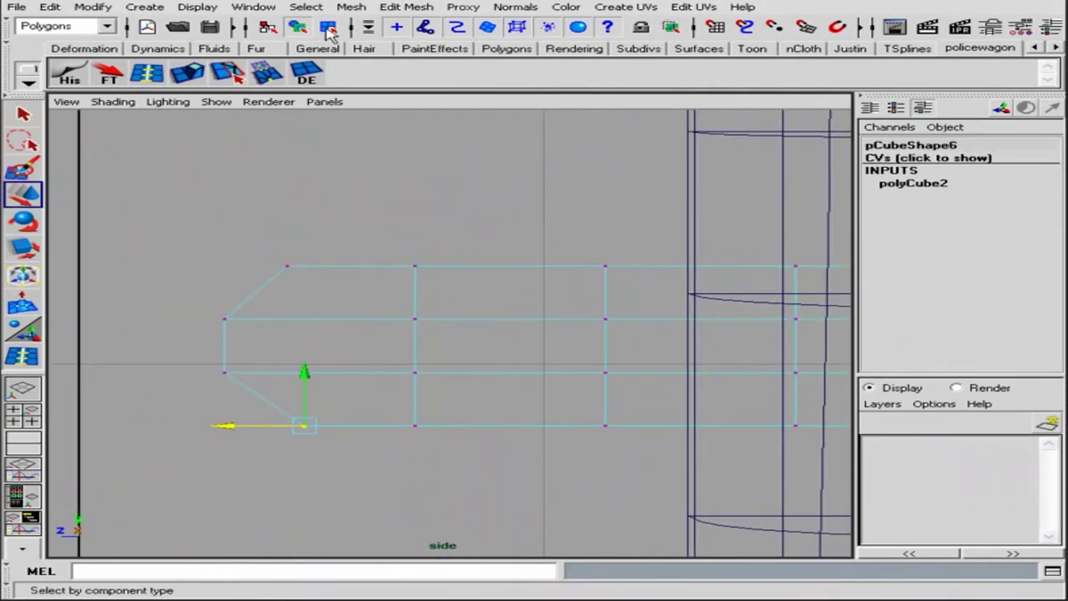
Step: Return to object mode and preview the tapered seat smoothed
left_click(298, 27)
key("3")
left_click(507, 222)
scroll(467, 280, "down", 5)
scroll(469, 279, "up", 4)
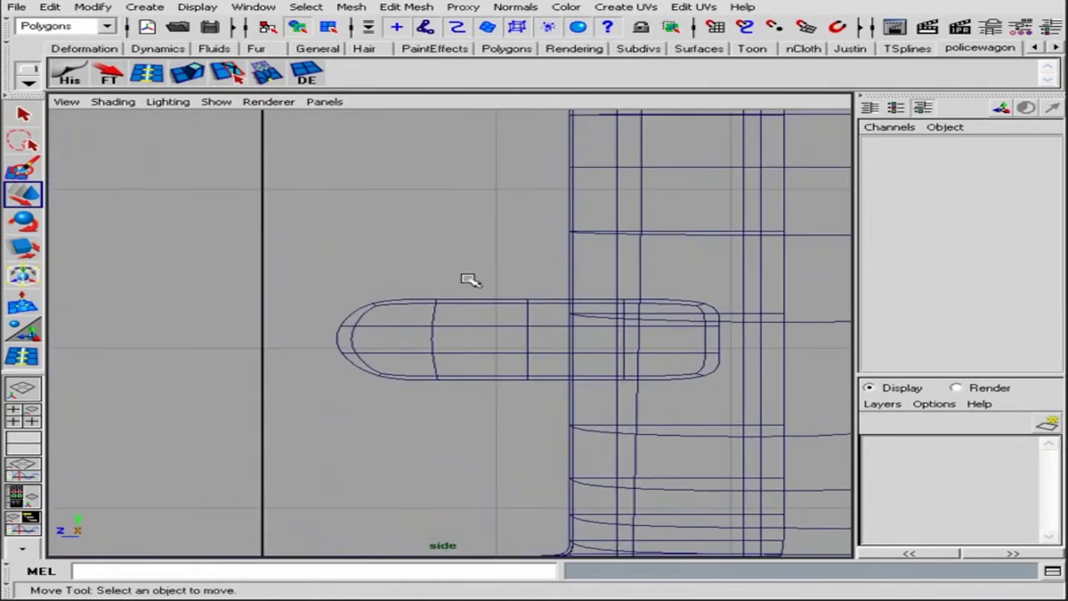
left_click(476, 333)
Step: Frame the seat in the perspective view and isolate it on its own
key("space")
key("f")
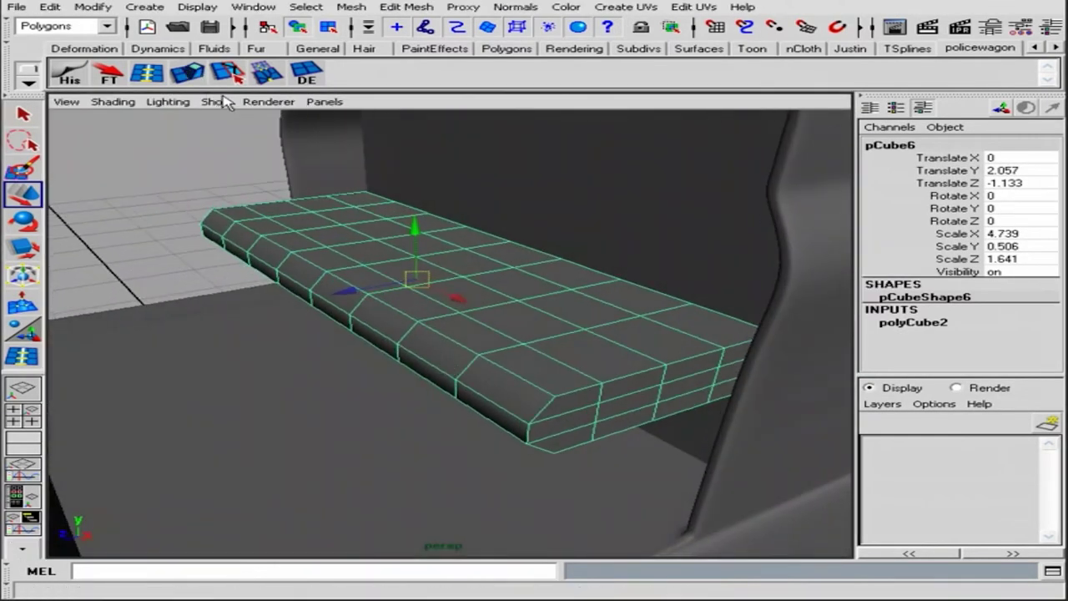
left_click(221, 101)
left_click(419, 131)
mouse_move(477, 231)
left_mouse_down("alt")
mouse_move(529, 181)
mouse_move(529, 314)
mouse_move(460, 334)
mouse_move(207, 287)
left_mouse_up("alt")
right_click_drag(183, 284, 634, 376, "alt")
left_click(406, 7)
Step: Duplicate edge loops across the slab top to mark out the grooves
left_click(430, 142)
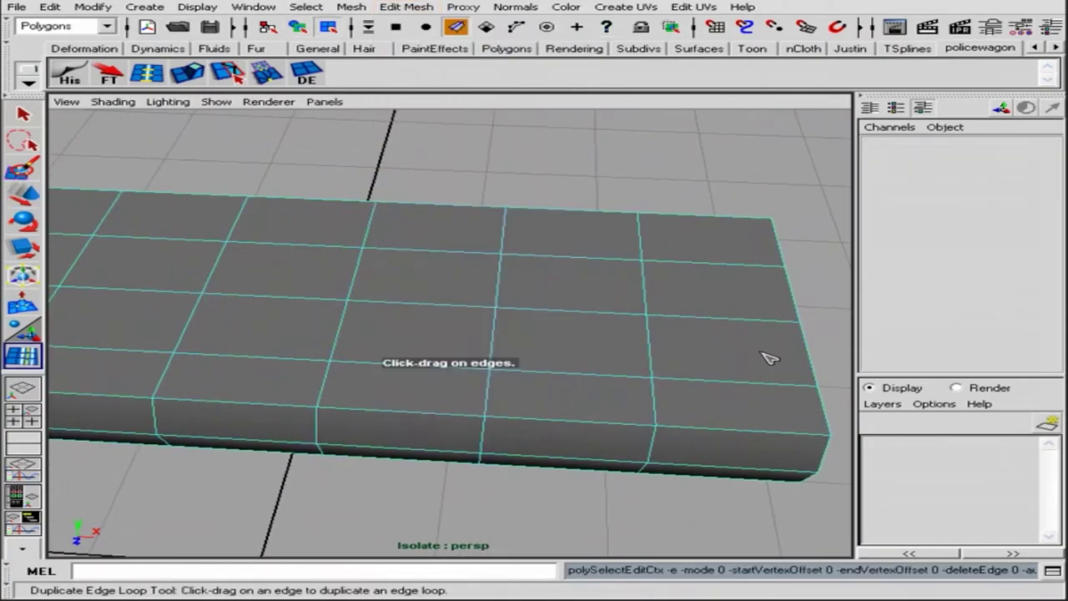
left_click_drag(762, 358, 590, 350, "alt")
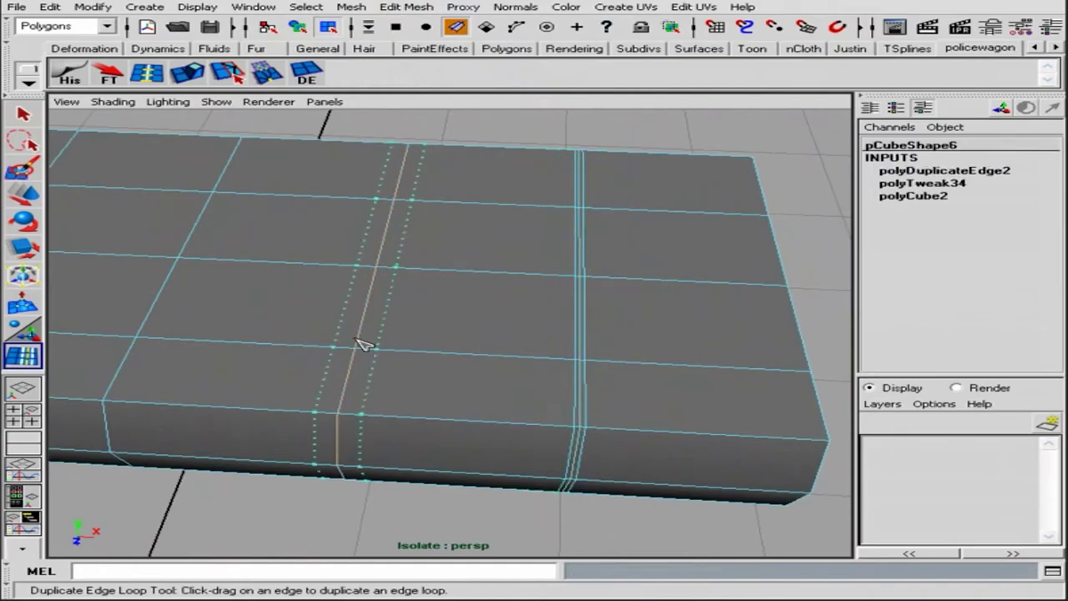
middle_click_drag(338, 342, 474, 332, "alt")
left_click_drag(469, 340, 473, 356)
left_click_drag(501, 351, 682, 343, "alt")
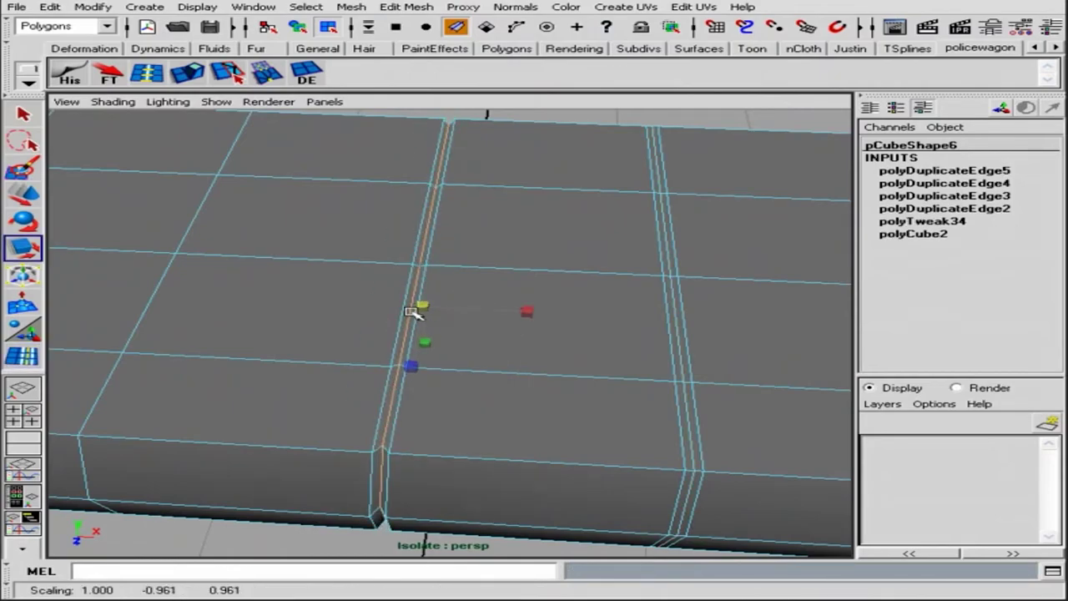
mouse_move(412, 312)
left_mouse_down("alt")
mouse_move(544, 361)
mouse_move(417, 339)
mouse_move(364, 60)
left_mouse_up("alt")
left_click_drag(373, 297, 355, 321)
mouse_move(355, 321)
left_mouse_down("alt")
mouse_move(374, 309)
mouse_move(412, 336)
mouse_move(546, 303)
mouse_move(482, 242)
left_mouse_up("alt")
Step: Select a groove edge loop and scale it inward to pinch the groove
key("r")
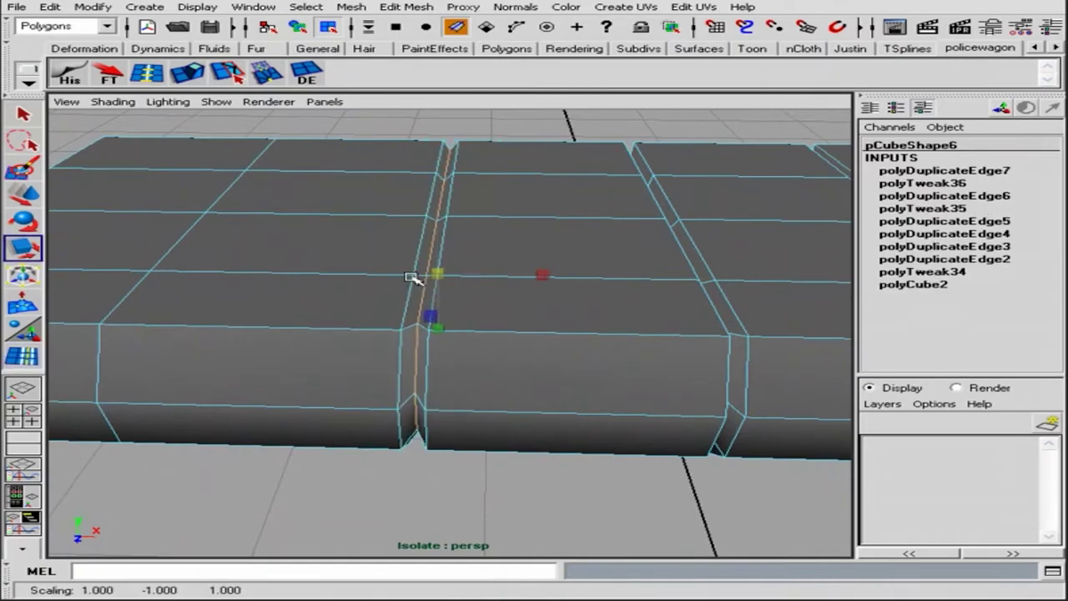
left_click_drag(411, 277, 590, 303, "alt")
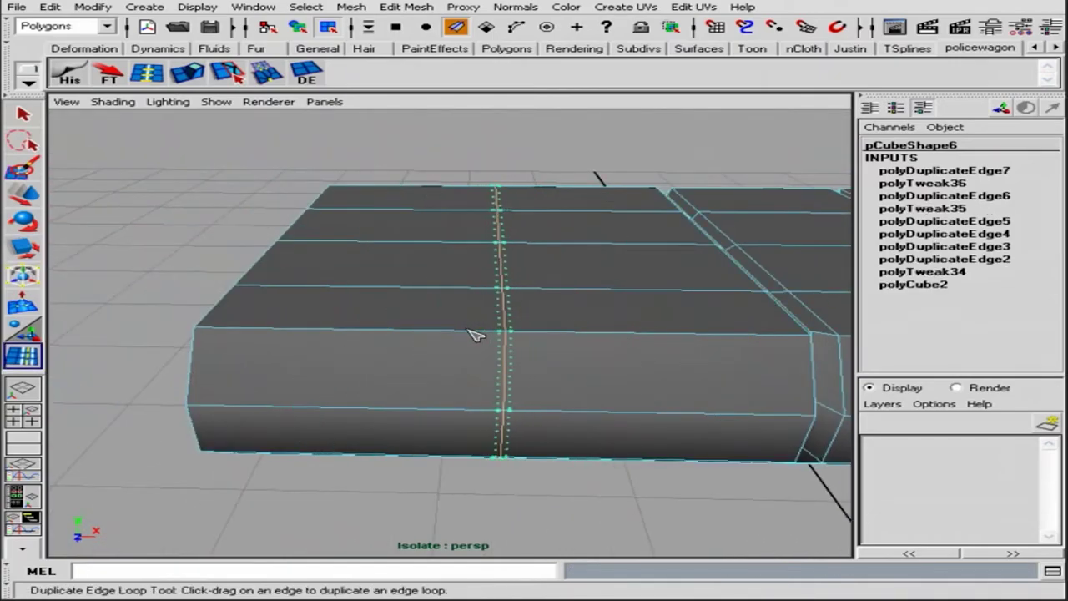
left_click_drag(499, 302, 620, 342, "alt")
scroll(536, 341, "up", 3)
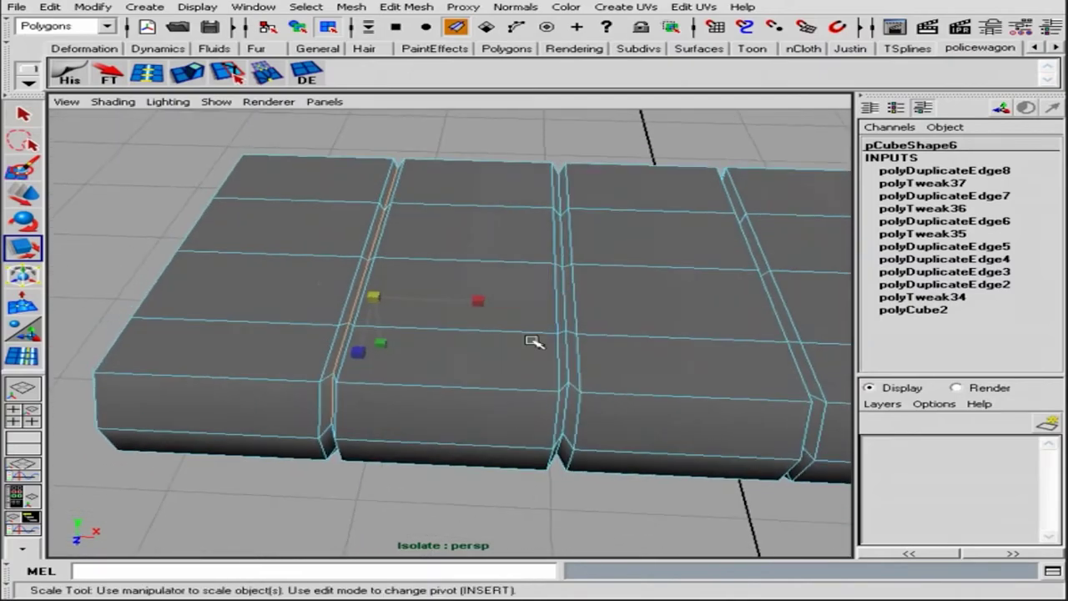
scroll(508, 326, "up", 5)
mouse_move(508, 326)
right_mouse_down("alt")
mouse_move(653, 355)
mouse_move(518, 354)
right_mouse_up("alt")
key("q")
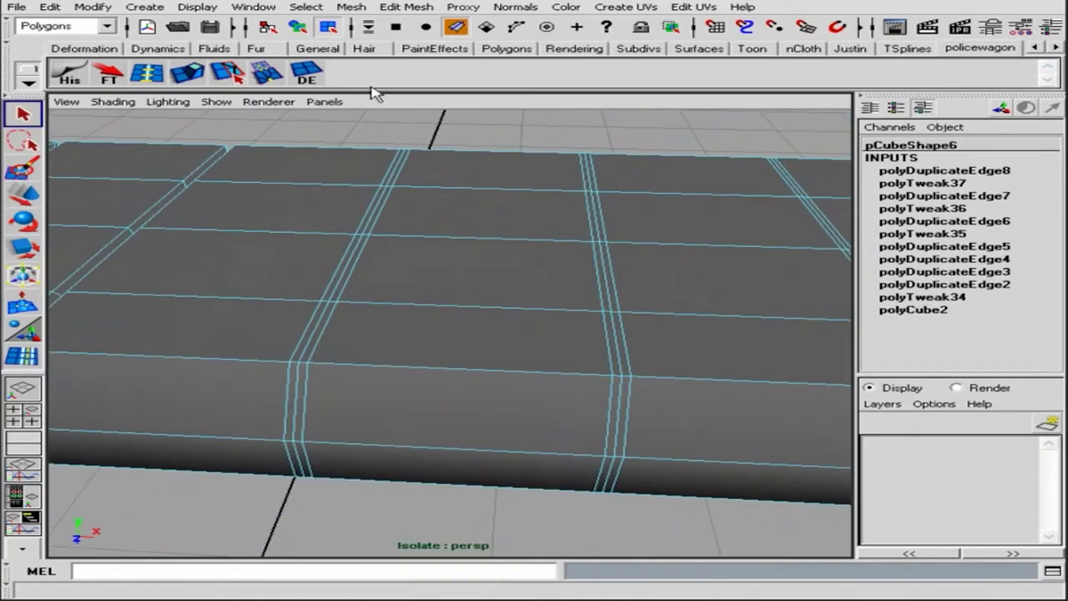
left_click(305, 7)
left_click(367, 114)
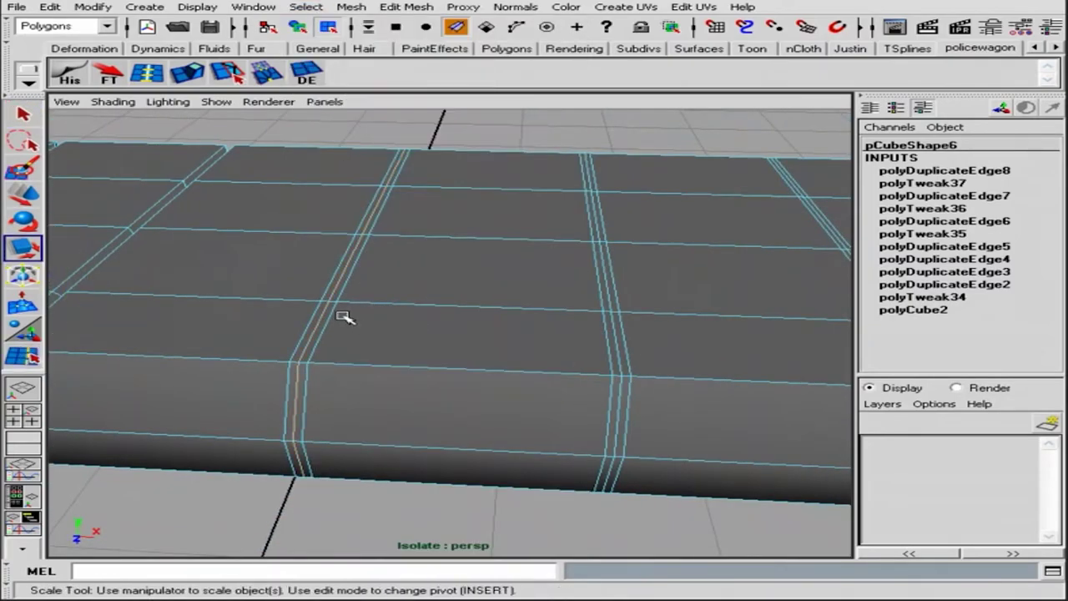
scroll(454, 267, "down", 2)
key("F8")
mouse_move(589, 250)
right_mouse_down("alt")
mouse_move(489, 288)
mouse_move(603, 341)
right_mouse_up("alt")
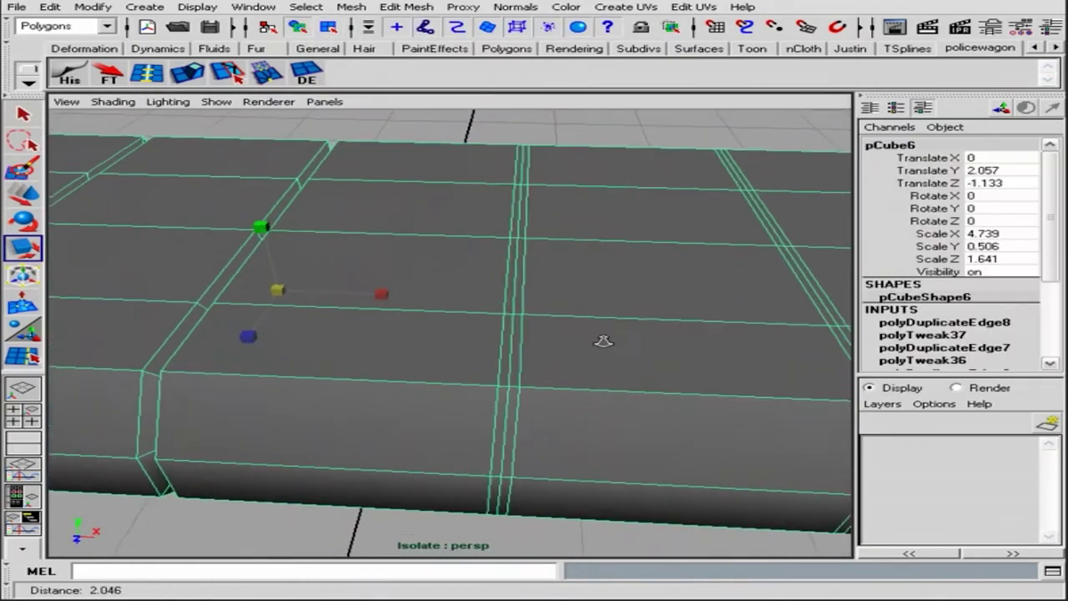
left_click(305, 7)
left_click(367, 117)
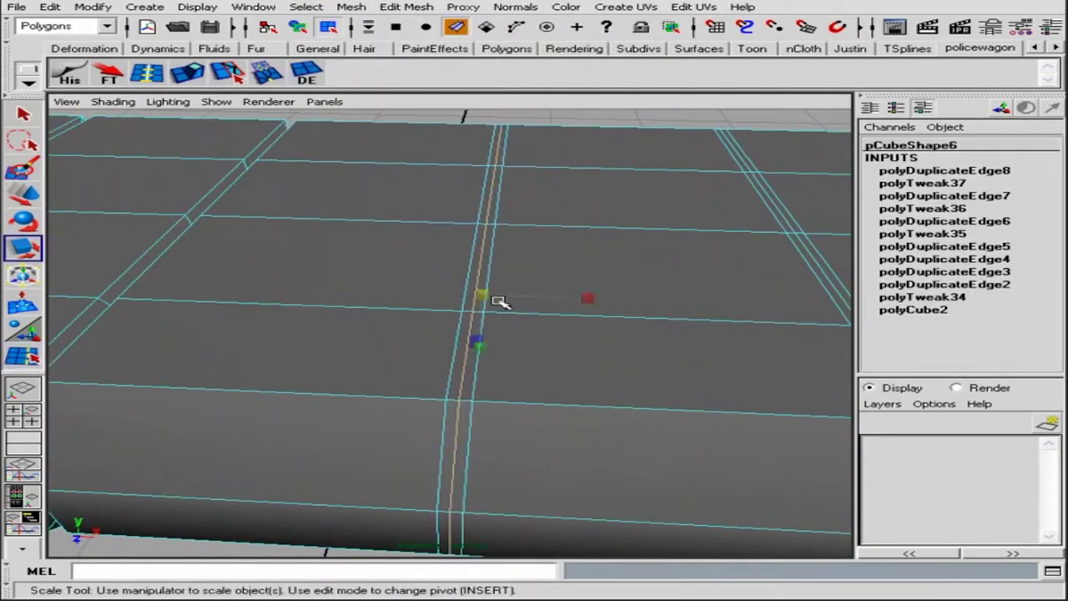
left_click_drag(481, 295, 491, 349, "alt")
left_click_drag(578, 338, 587, 327, "alt")
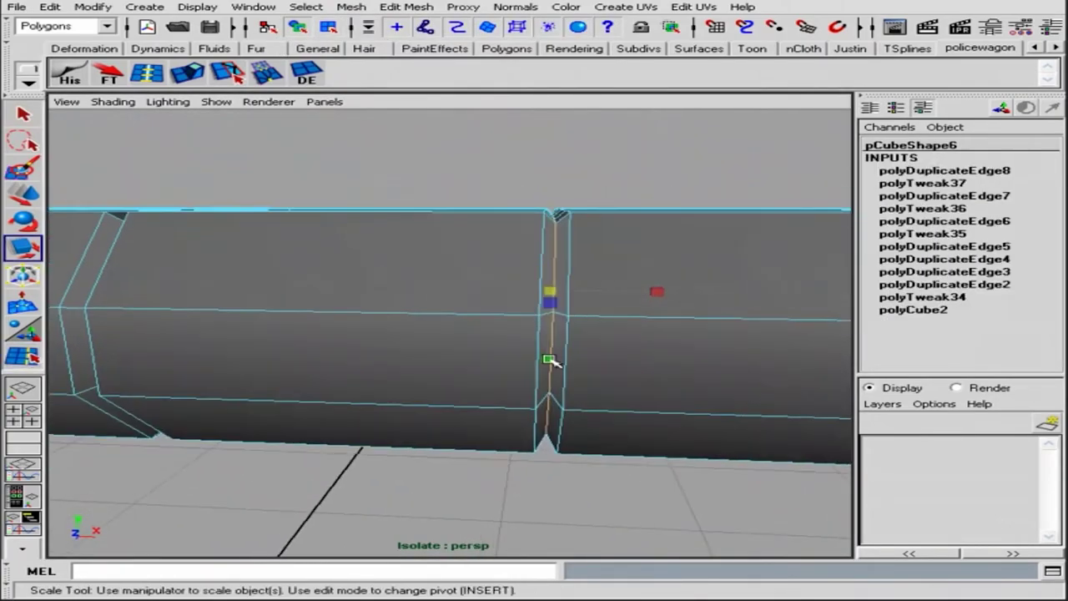
left_click_drag(524, 298, 622, 351, "alt")
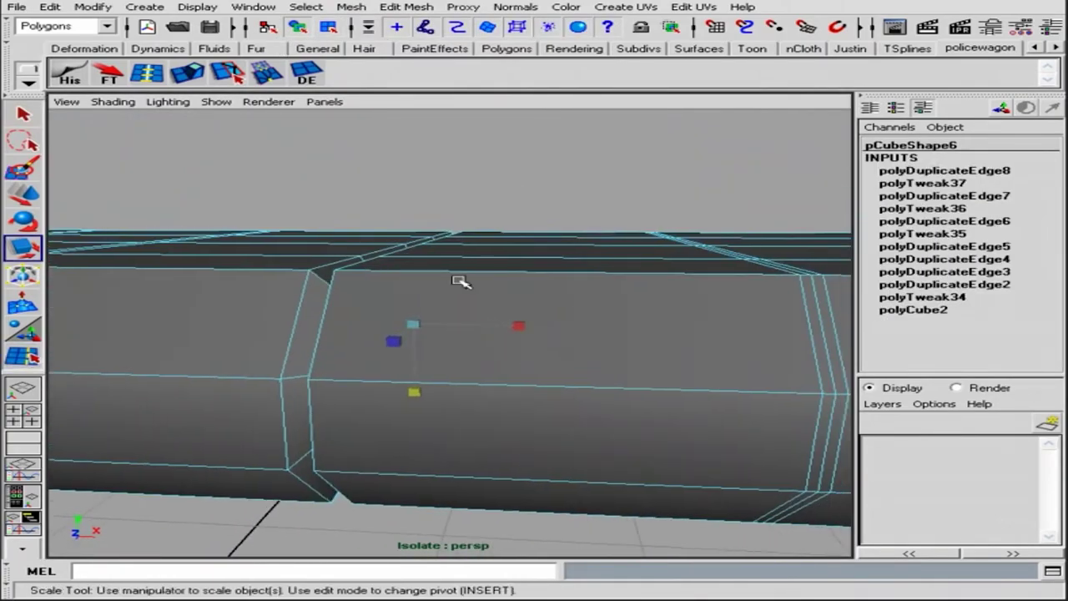
key("F8")
key("y")
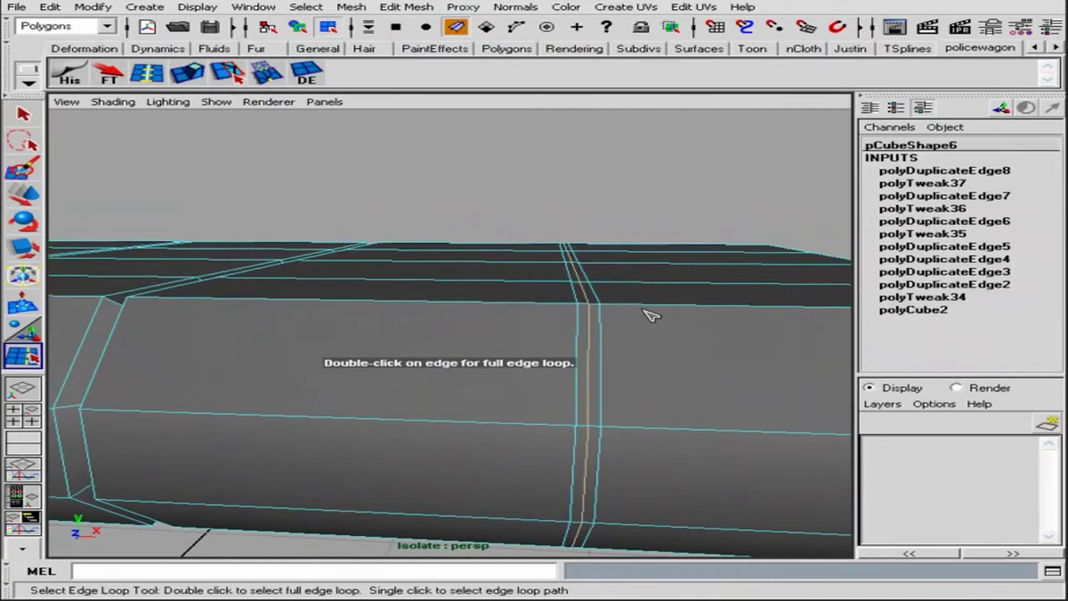
left_click_drag(557, 343, 586, 390)
Step: Preview the grooved slab smoothed, then return to the unsmoothed cage
right_click_drag(563, 402, 622, 348, "alt")
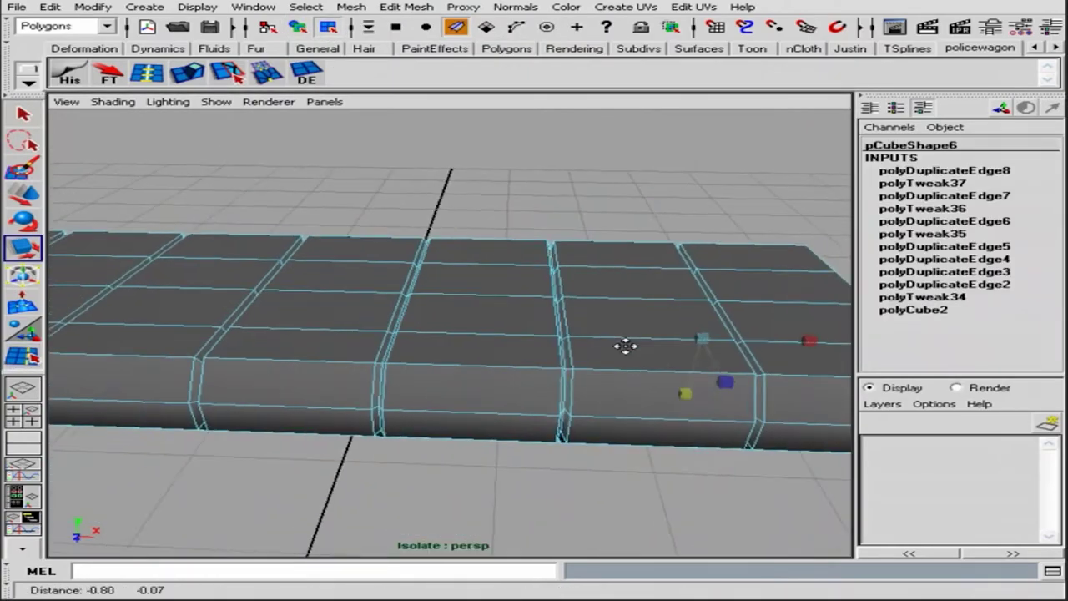
mouse_move(622, 348)
left_mouse_down("alt")
mouse_move(493, 205)
mouse_move(503, 292)
mouse_move(534, 375)
left_mouse_up("alt")
key("F8")
key("3")
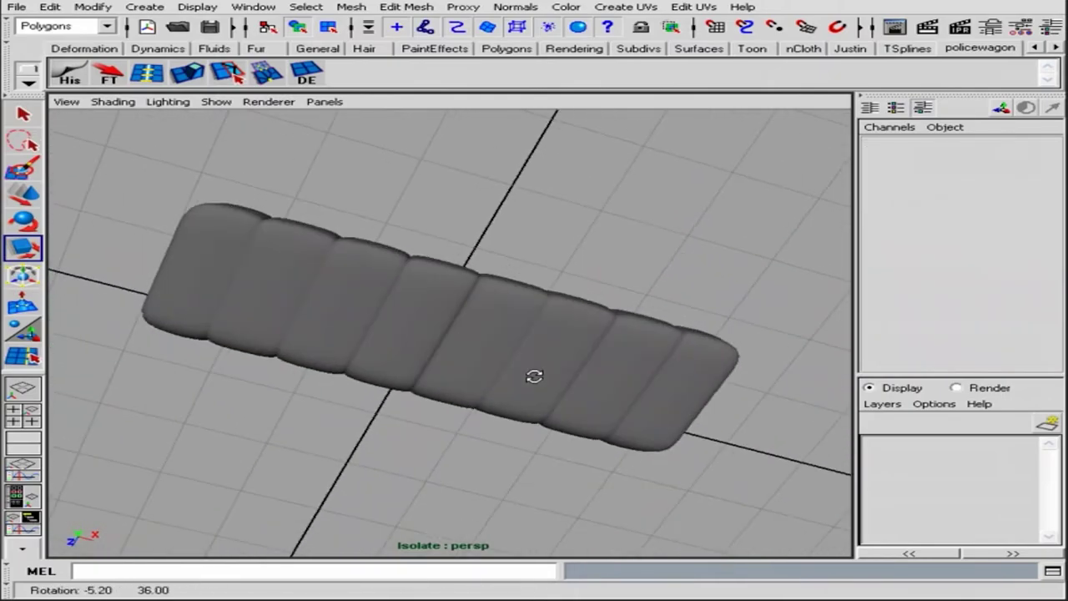
right_click_drag(534, 375, 770, 375, "alt")
left_click(706, 345)
key("1")
right_click_drag(639, 323, 786, 400, "alt")
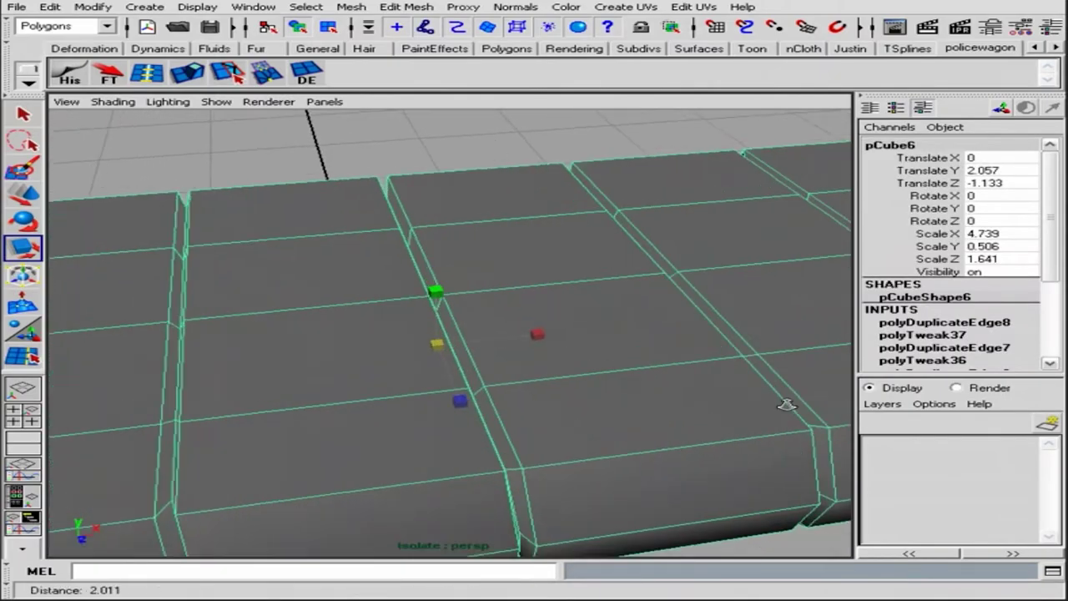
left_click_drag(787, 400, 474, 372, "alt")
right_click_drag(474, 372, 503, 351, "alt")
Step: Switch to edge-loop selection and get a close view of the groove seams
left_click(474, 365)
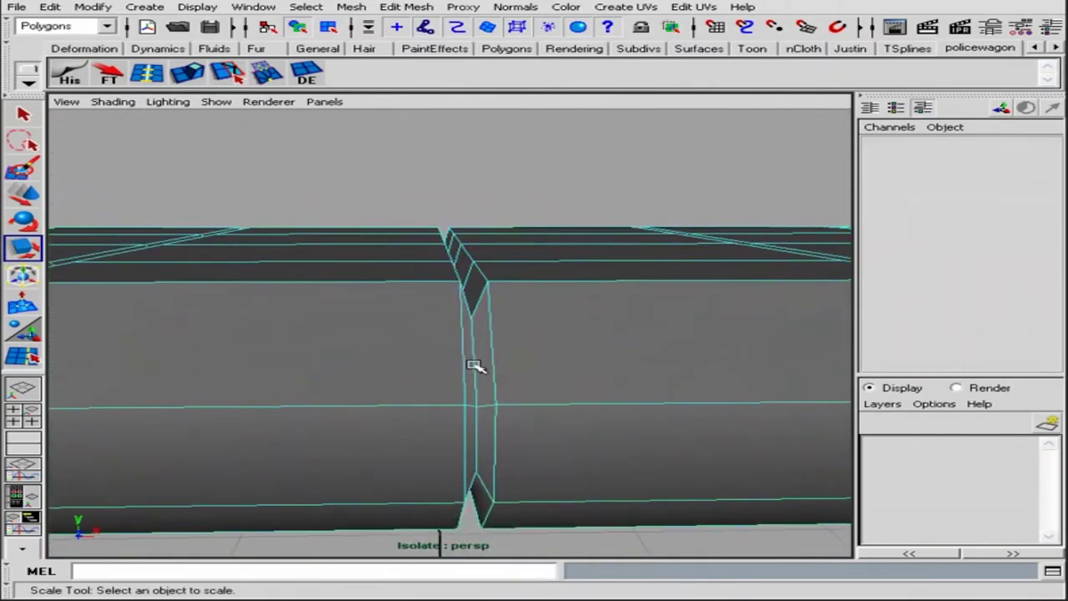
left_click(325, 13)
left_click(357, 122)
key("e")
left_click_drag(524, 380, 458, 380, "alt")
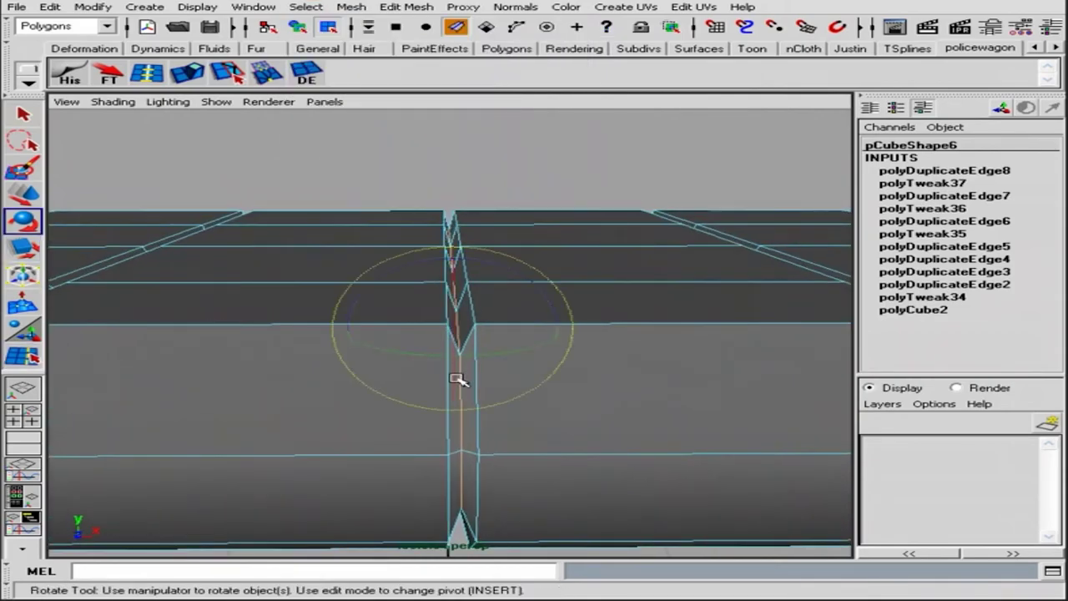
mouse_move(471, 327)
left_mouse_down("alt")
mouse_move(453, 326)
mouse_move(467, 372)
mouse_move(529, 342)
left_mouse_up("alt")
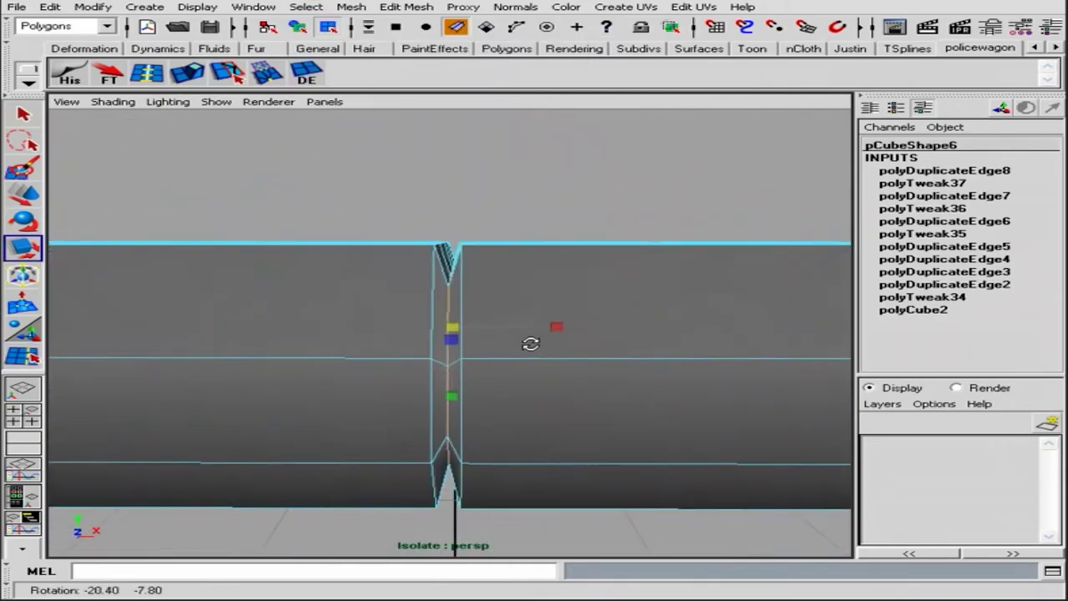
left_click_drag(450, 402, 484, 381, "alt")
key("F8")
left_click_drag(445, 256, 453, 274, "alt")
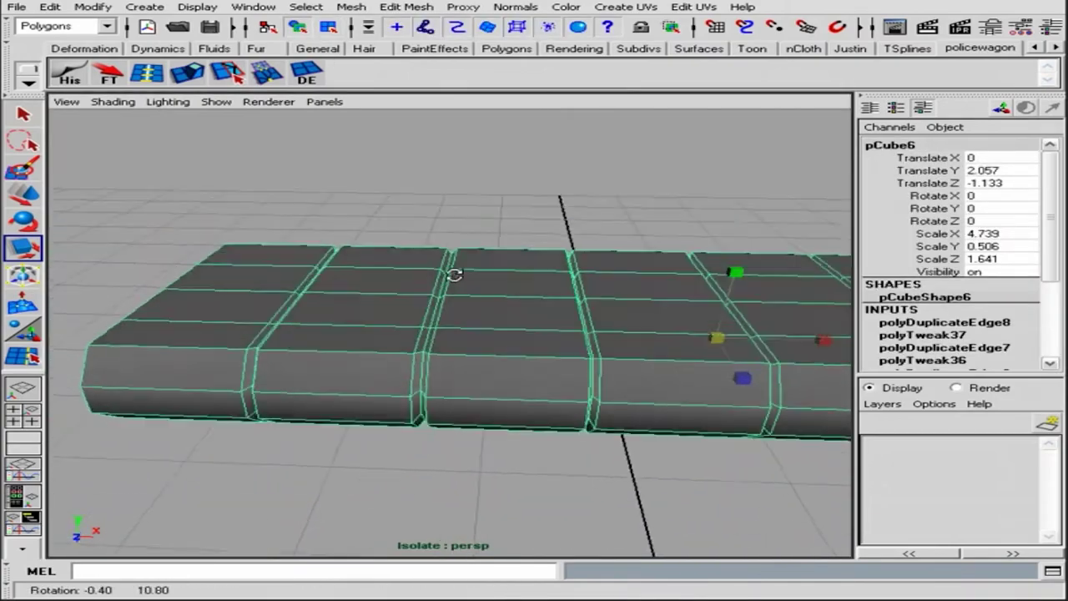
mouse_move(251, 251)
left_mouse_down("alt")
mouse_move(310, 181)
mouse_move(320, 334)
left_mouse_up("alt")
Step: Insert supporting edge loops beside each groove along the slab
key("F8")
key("y")
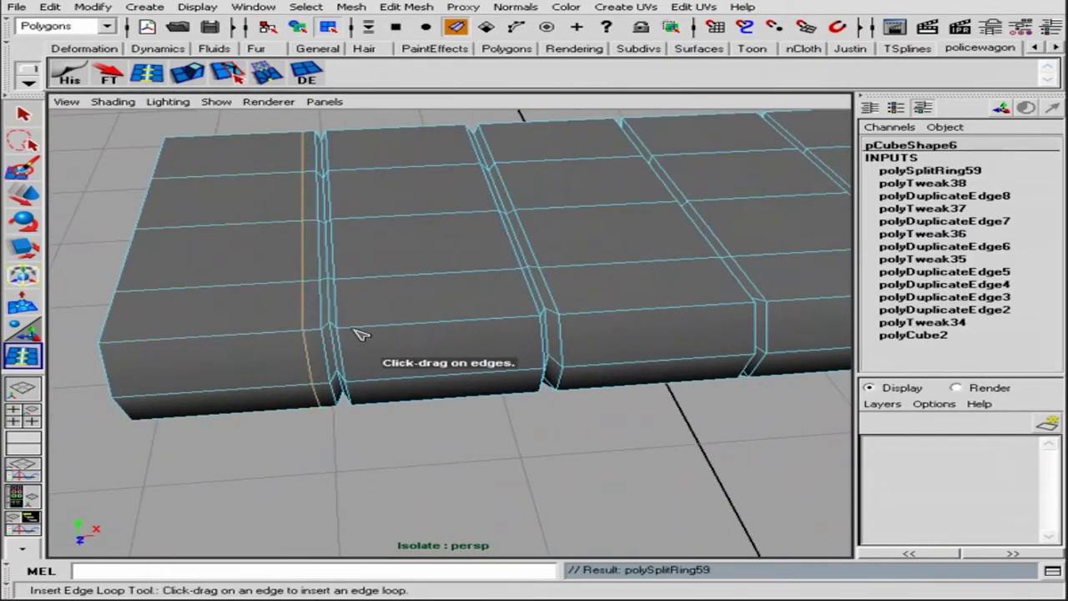
left_click(520, 329)
left_click(584, 322)
left_click(434, 317)
mouse_move(584, 322)
left_mouse_down("alt")
mouse_move(430, 317)
mouse_move(498, 321)
mouse_move(470, 321)
left_mouse_up("alt")
left_click(430, 317)
left_click(452, 315)
left_click(559, 321)
left_click(599, 320)
mouse_move(599, 320)
left_mouse_down("alt")
mouse_move(553, 314)
mouse_move(572, 312)
mouse_move(534, 267)
left_mouse_up("alt")
left_click(554, 314)
middle_click_drag(534, 267, 514, 243, "alt")
mouse_move(514, 242)
right_mouse_down("alt")
mouse_move(500, 275)
mouse_move(610, 250)
right_mouse_up("alt")
Step: Add one more edge loop near the slab end and preview the padded cushions smoothed
left_click(507, 290)
mouse_move(610, 251)
left_mouse_down("alt")
mouse_move(327, 255)
mouse_move(493, 317)
mouse_move(338, 272)
mouse_move(420, 277)
mouse_move(388, 262)
mouse_move(434, 269)
left_mouse_up("alt")
left_click(420, 278)
key("1")
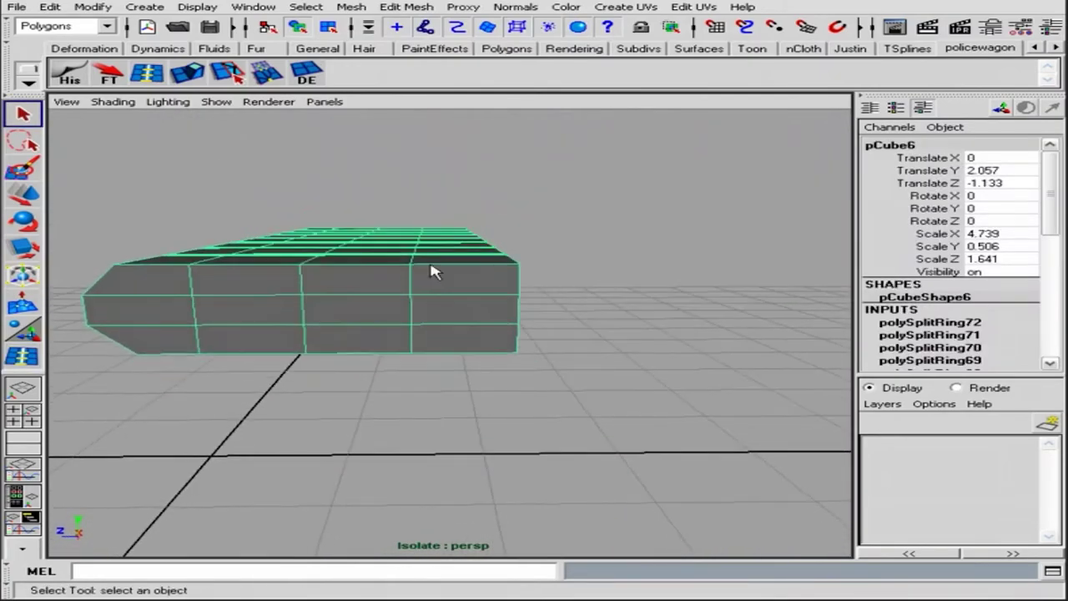
key("y")
right_click_drag(459, 222, 449, 294, "alt")
left_click_drag(448, 293, 435, 295)
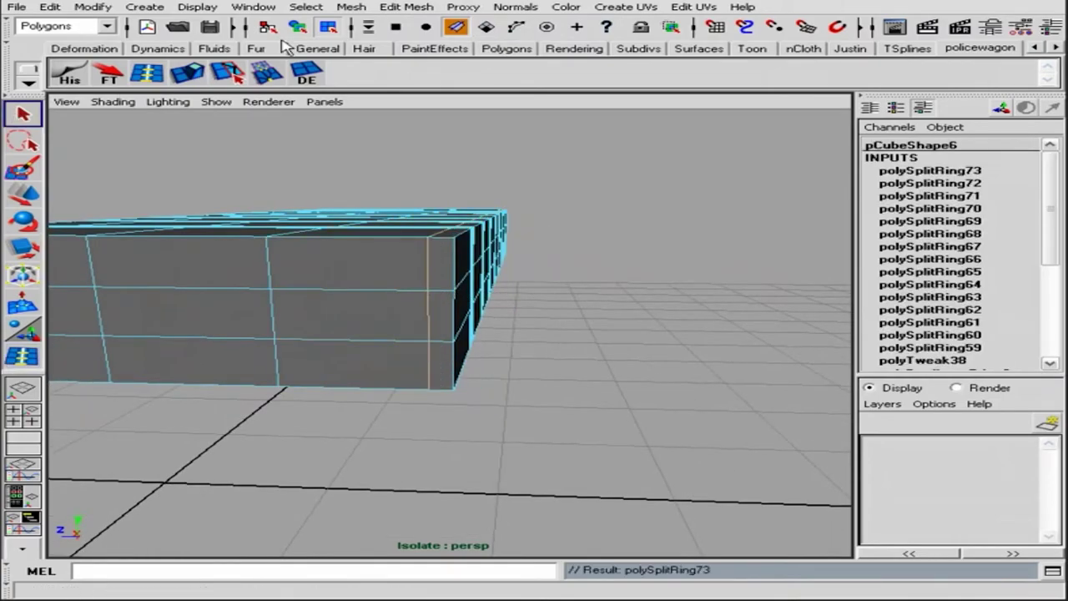
left_click(441, 293)
key("3")
left_click_drag(434, 352, 492, 424, "alt")
Step: Turn off isolation to show the whole wagon and select the seat cushion
left_click(216, 101)
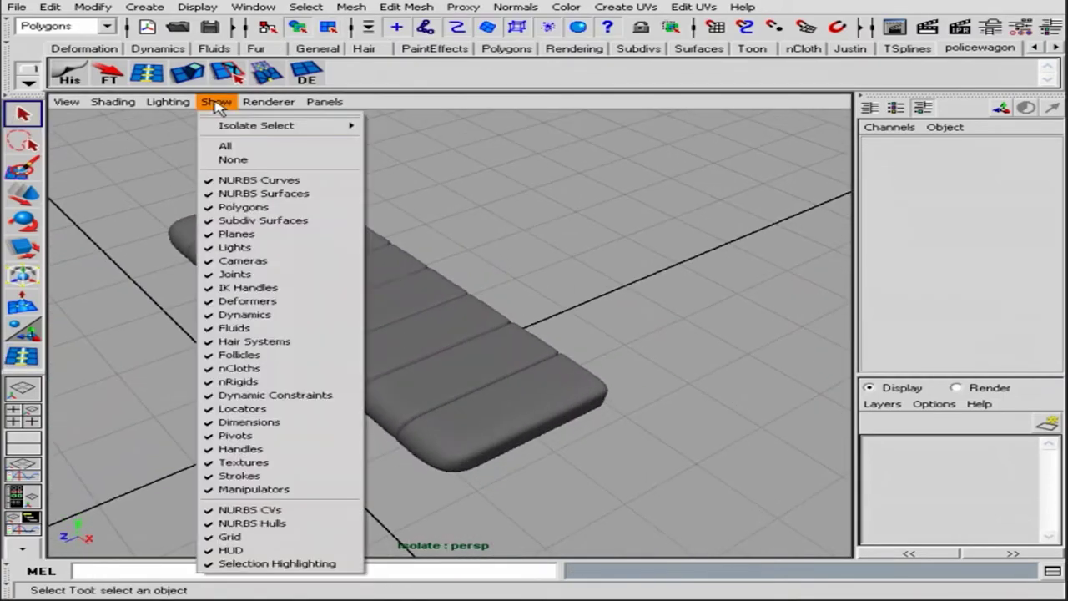
left_click(392, 134)
mouse_move(445, 214)
left_mouse_down("alt")
mouse_move(546, 245)
mouse_move(399, 318)
left_mouse_up("alt")
left_click(399, 318)
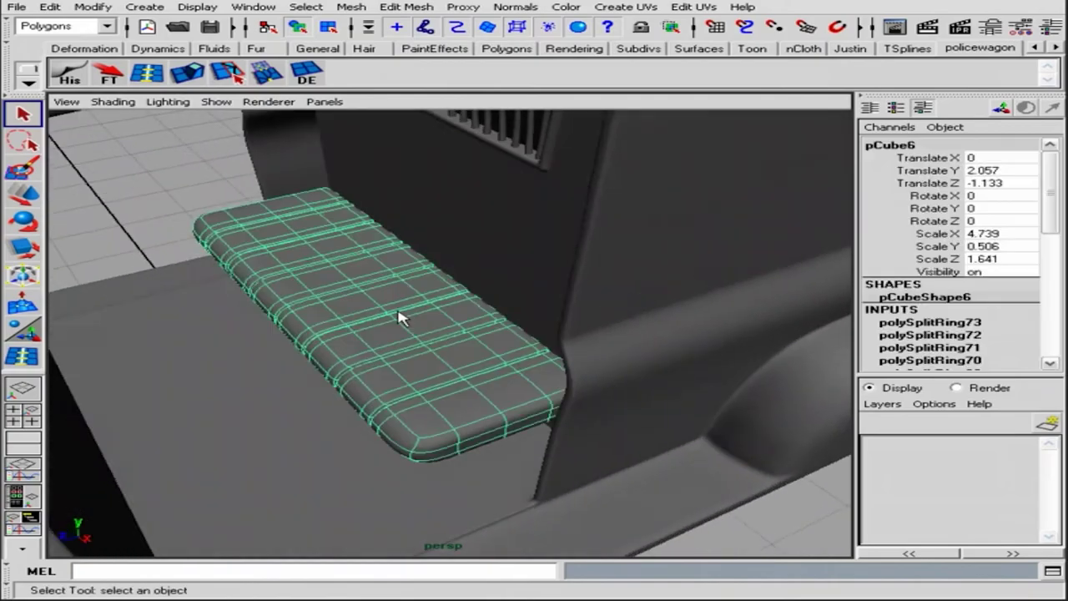
mouse_move(396, 257)
left_mouse_down("alt")
mouse_move(329, 286)
mouse_move(398, 350)
mouse_move(408, 336)
mouse_move(457, 372)
mouse_move(501, 334)
left_mouse_up("alt")
key("space")
key("space")
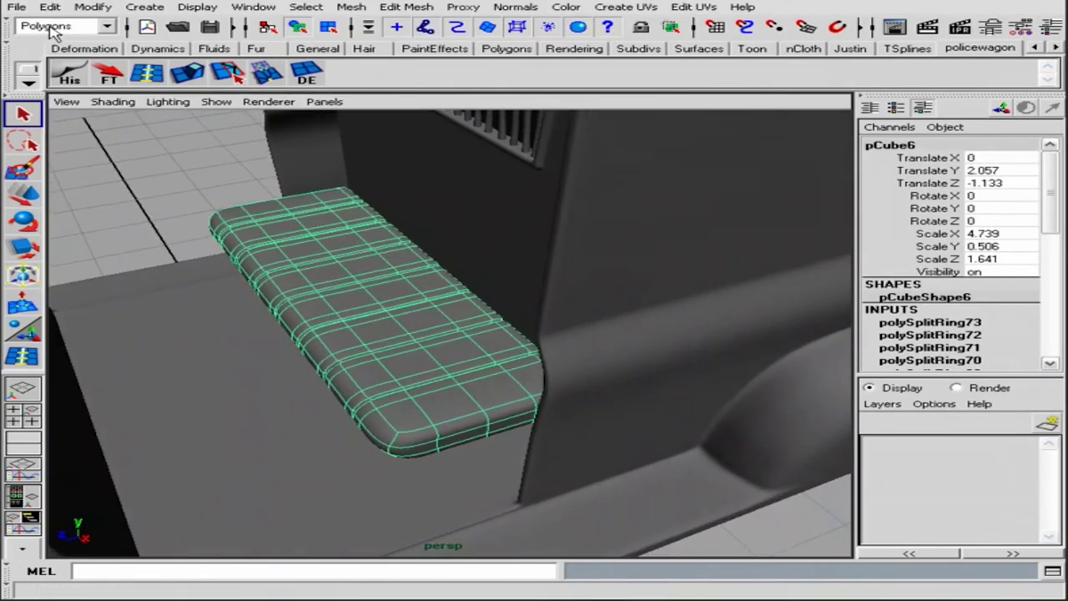
Step: Wrap the seat in a 3×3×3 lattice deformer from the Animation menu set
key("F2")
left_click(505, 7)
left_click(511, 50)
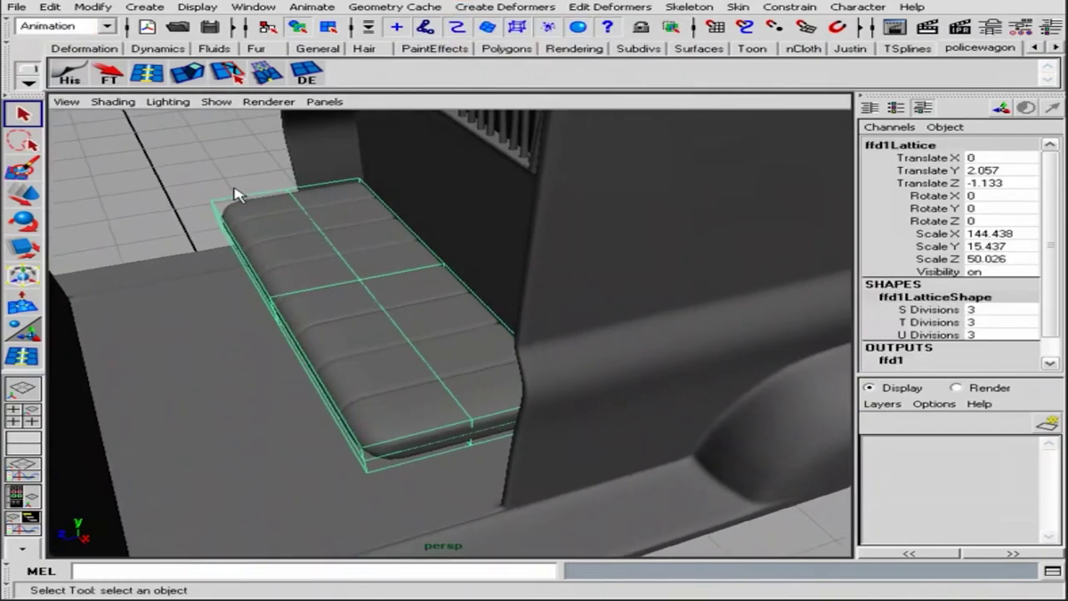
right_click_drag(239, 191, 230, 182)
mouse_move(367, 358)
left_mouse_down("alt")
mouse_move(370, 483)
mouse_move(393, 453)
mouse_move(362, 428)
mouse_move(381, 256)
mouse_move(364, 342)
left_mouse_up("alt")
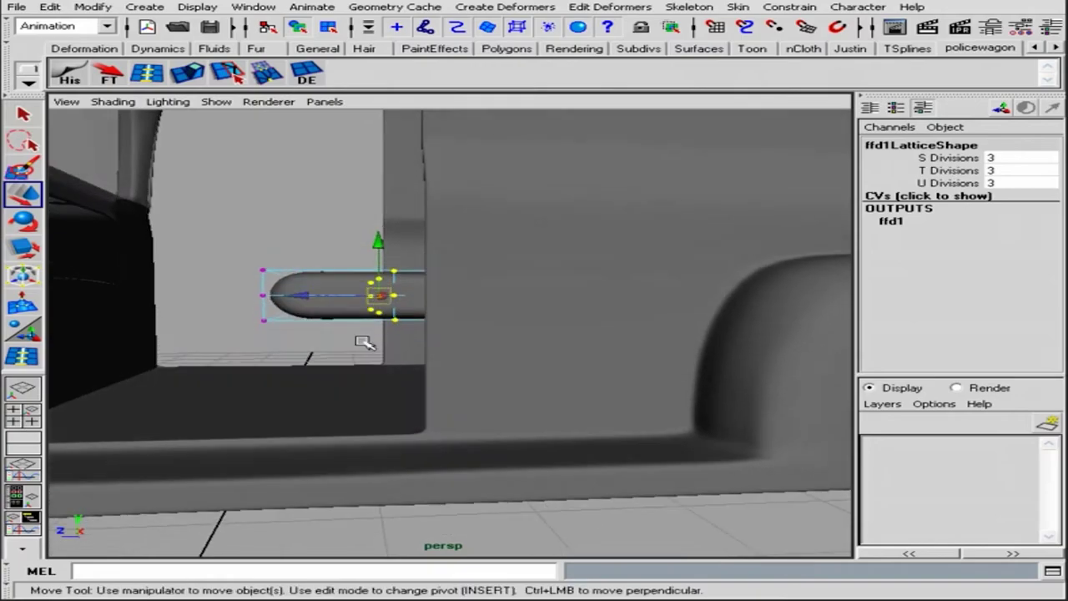
Step: Duplicate the seat cushion as pCube7 and tip the copy upright around X
key("F8")
mouse_move(376, 250)
left_mouse_down("alt")
mouse_move(375, 317)
mouse_move(400, 345)
left_mouse_up("alt")
left_click(360, 332)
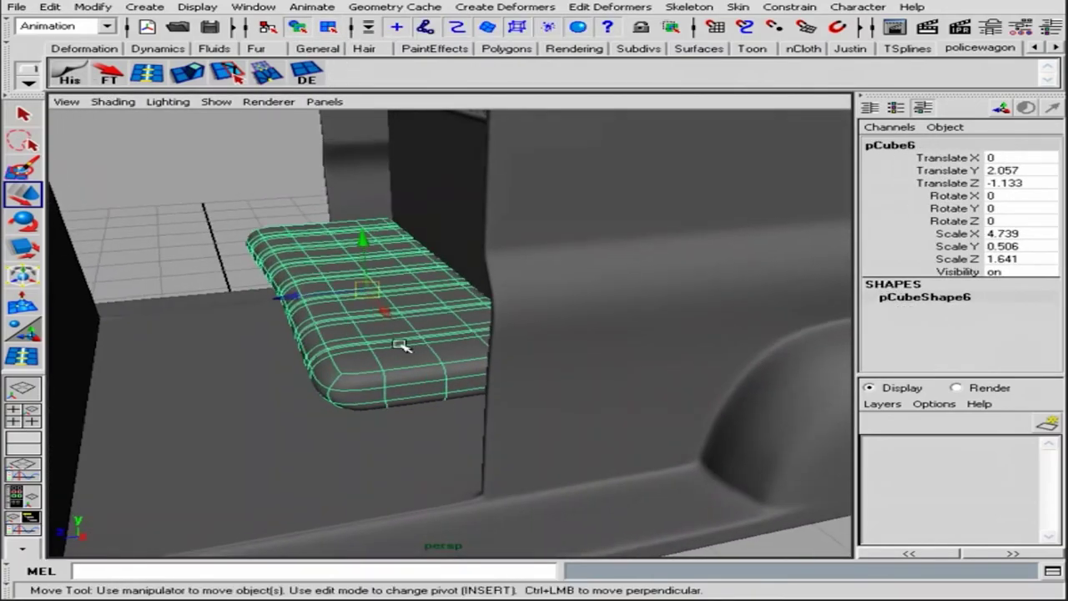
key("e")
mouse_move(367, 240)
left_mouse_down()
mouse_move(370, 210)
mouse_move(453, 234)
mouse_move(322, 203)
mouse_move(703, 194)
left_mouse_up()
Step: Set the copy's X rotation to -90 and raise it above the seat
double_click(1025, 195)
type("-90")
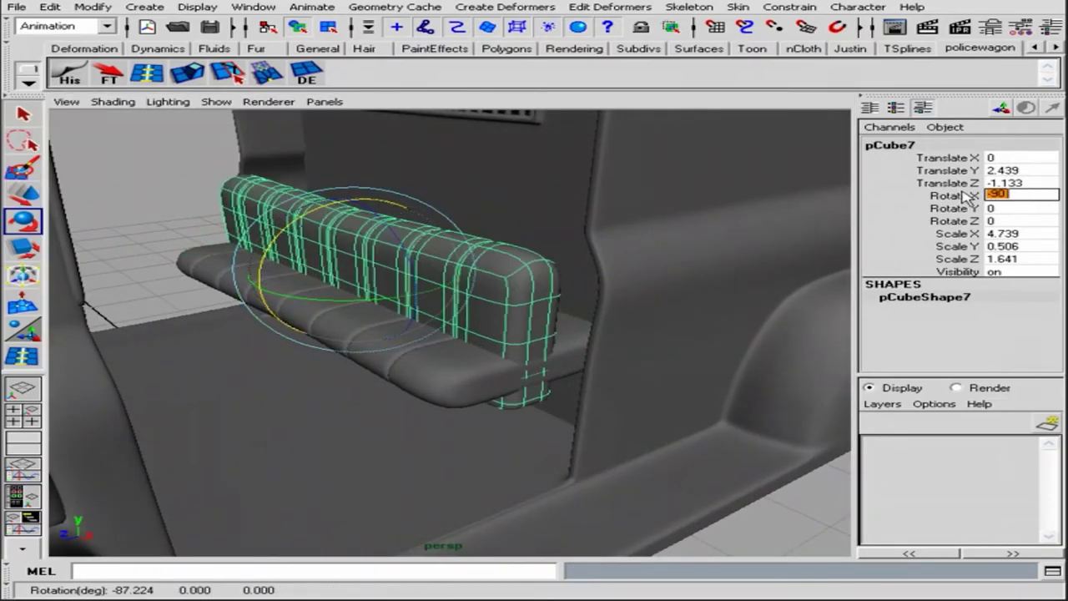
key("Return")
key("w")
mouse_move(381, 231)
left_mouse_down()
mouse_move(359, 169)
mouse_move(381, 222)
mouse_move(501, 202)
mouse_move(488, 197)
left_mouse_up()
Step: Tilt the backrest back to about -96.57° and slide it behind the seat
mouse_move(469, 239)
left_mouse_down("alt")
mouse_move(429, 298)
mouse_move(417, 298)
mouse_move(543, 340)
mouse_move(489, 333)
mouse_move(526, 360)
mouse_move(446, 350)
mouse_move(530, 360)
left_mouse_up("alt")
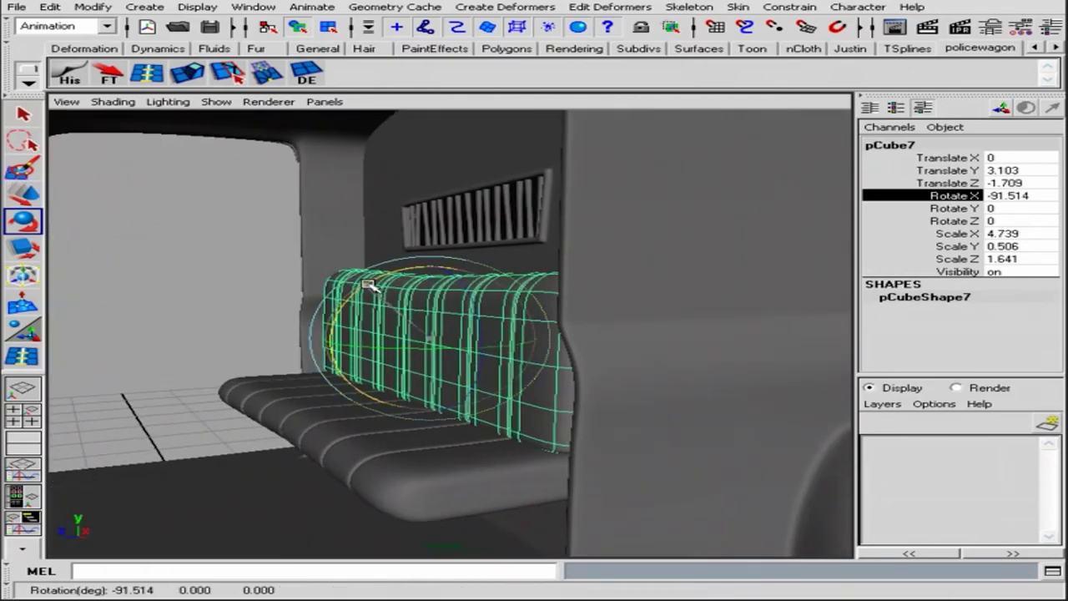
mouse_move(370, 285)
left_mouse_down()
mouse_move(522, 350)
mouse_move(515, 330)
mouse_move(506, 331)
mouse_move(541, 358)
left_mouse_up()
key("w")
right_click_drag(541, 358, 634, 367, "alt")
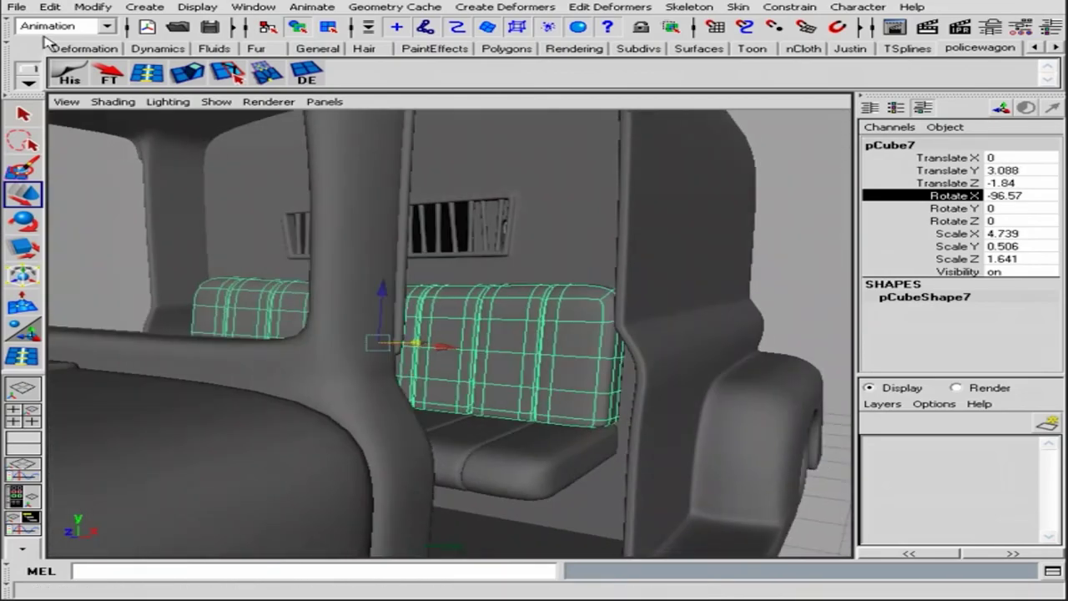
Step: Wrap the backrest in a new 3×3×3 lattice, ffd1
left_click(505, 7)
left_click(488, 56)
right_click(584, 276)
right_click(768, 273)
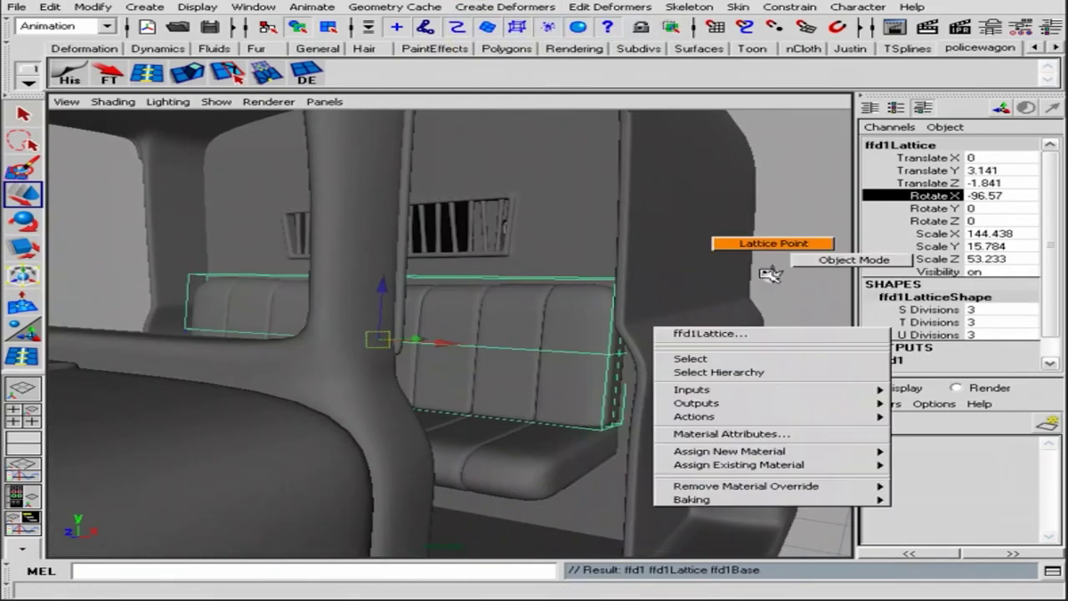
left_click(773, 243)
left_click_drag(774, 243, 709, 295, "alt")
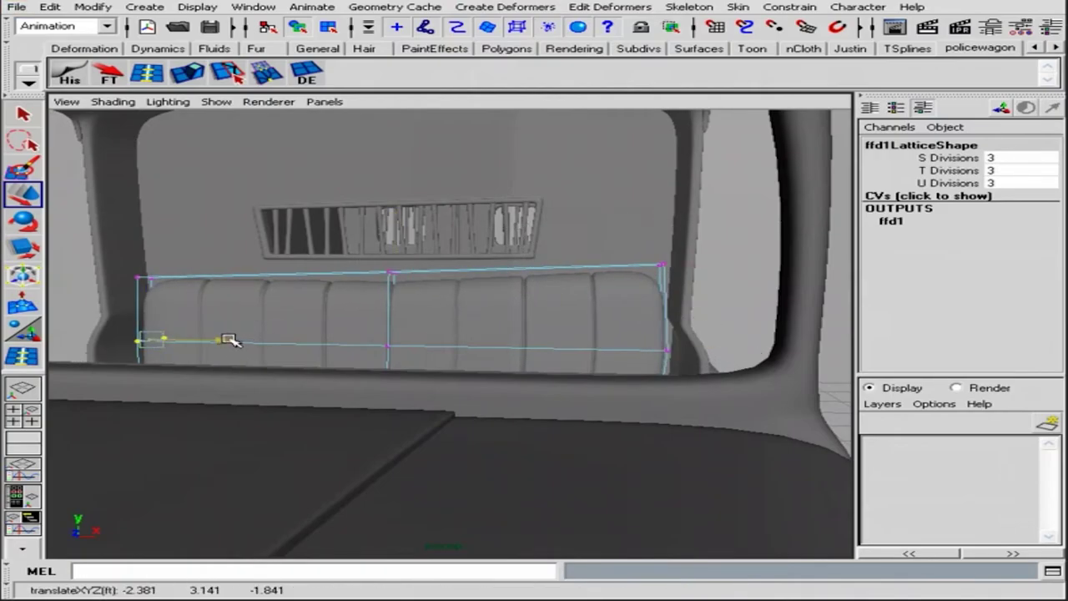
mouse_move(228, 340)
left_mouse_down("alt")
mouse_move(375, 352)
mouse_move(279, 351)
mouse_move(252, 331)
mouse_move(393, 316)
left_mouse_up("alt")
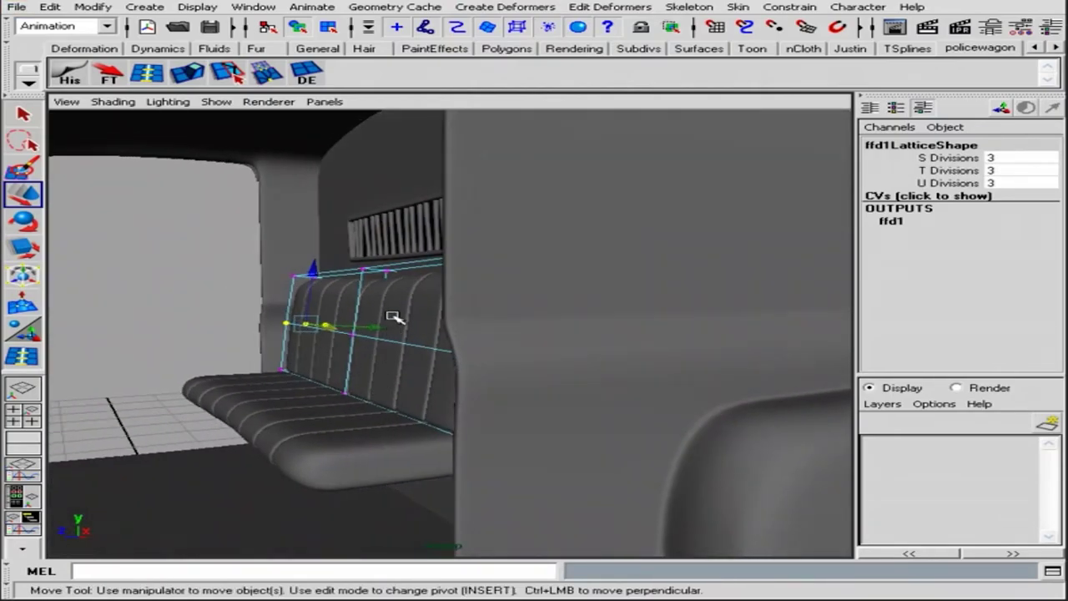
left_click(393, 316)
left_click_drag(317, 400, 263, 424, "alt")
left_click(263, 424)
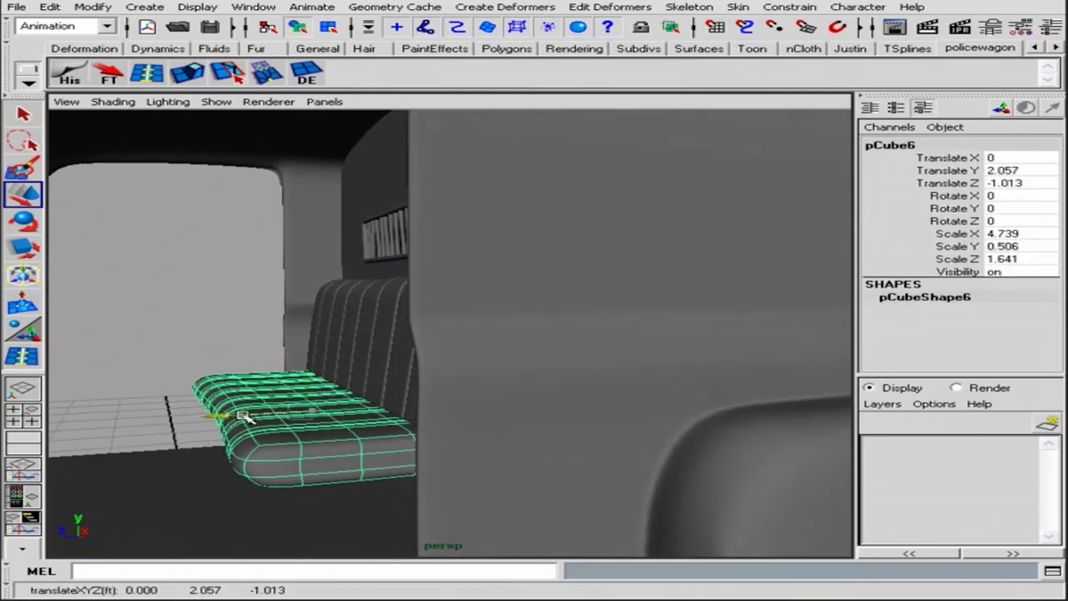
right_click_drag(244, 415, 309, 393, "alt")
left_click_drag(309, 393, 457, 328, "alt")
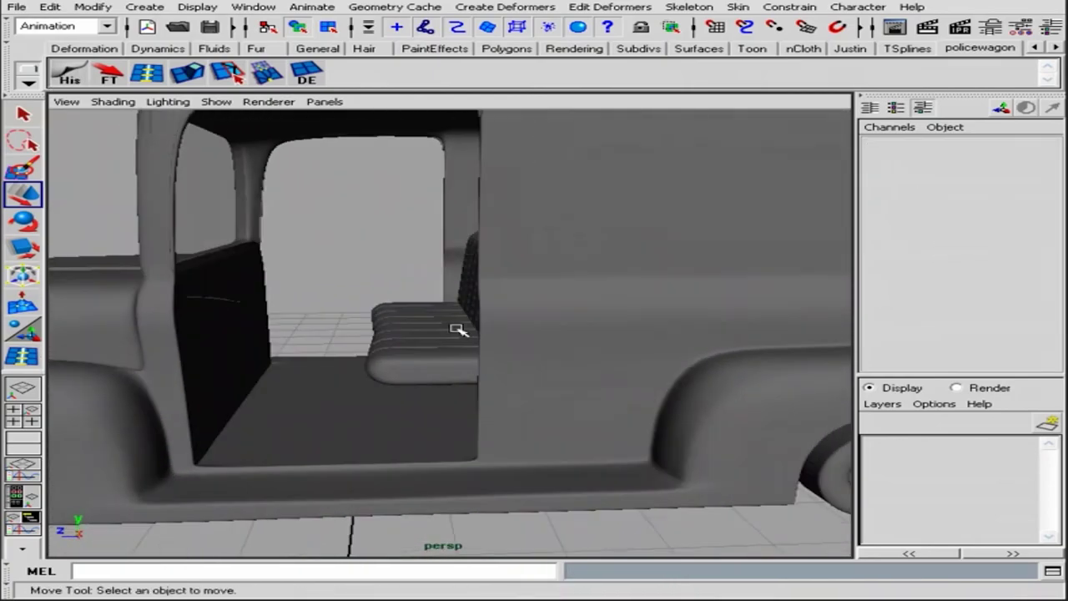
Step: Add a polygon cube under the seat cushion and scale it to 4.547 × 1.188 × 1 along the seat
left_click(145, 7)
left_click(409, 55)
mouse_move(400, 158)
left_mouse_down("alt")
mouse_move(352, 382)
mouse_move(364, 379)
left_mouse_up("alt")
key("f")
mouse_move(401, 417)
left_mouse_down("alt")
mouse_move(453, 291)
mouse_move(450, 250)
left_mouse_up("alt")
key("r")
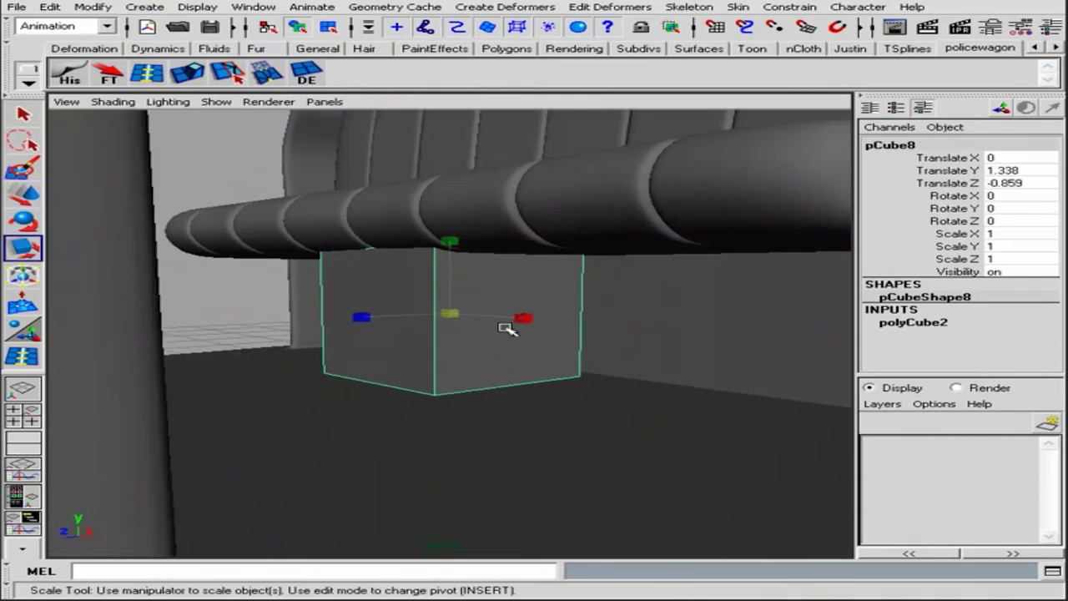
left_click_drag(506, 327, 834, 447)
right_click_drag(584, 401, 508, 395, "alt")
mouse_move(507, 326)
left_mouse_down()
mouse_move(529, 327)
mouse_move(393, 323)
left_mouse_up()
mouse_move(392, 324)
left_mouse_down("alt")
mouse_move(636, 369)
mouse_move(553, 358)
left_mouse_up("alt")
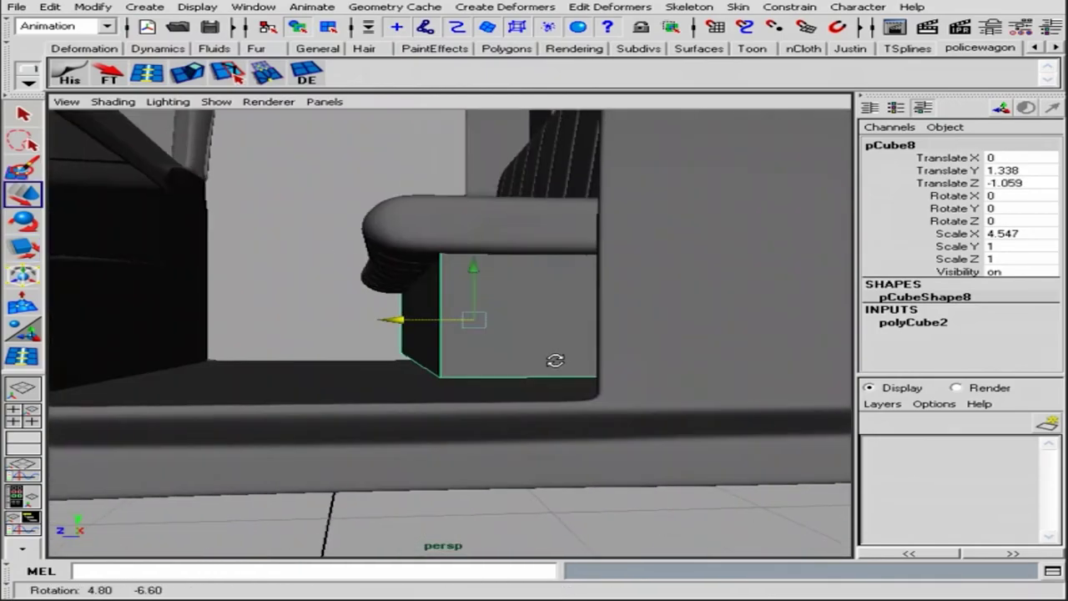
key("r")
left_click_drag(475, 248, 480, 251)
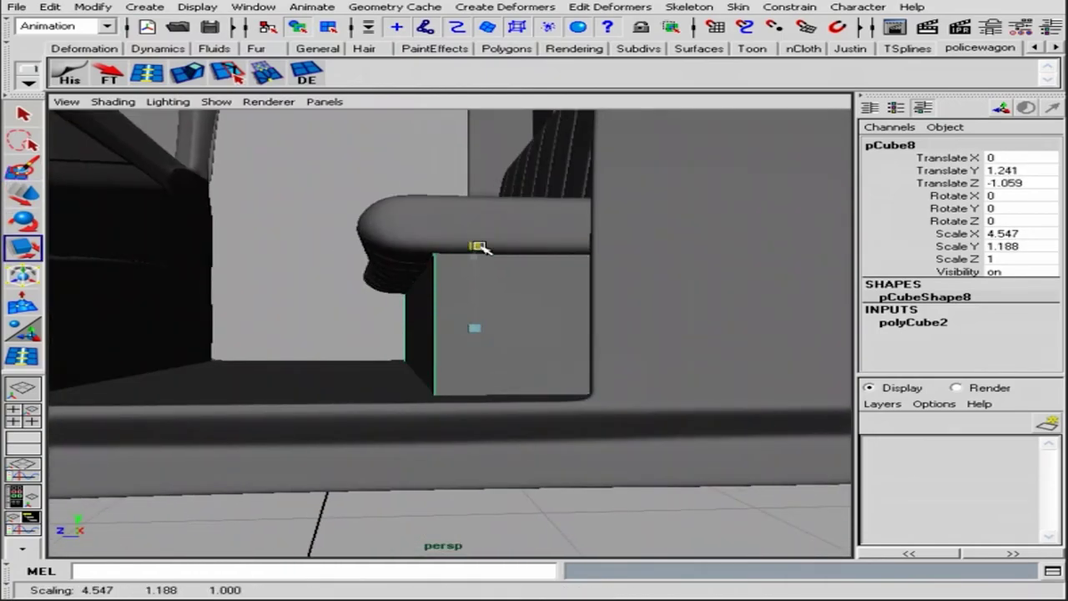
Step: Move the base's bottom vertices back in the side view so its front slants under the seat
key("space")
middle_click_drag(648, 375, 649, 363, "alt")
right_click_drag(648, 448, 575, 448)
key("w")
left_click_drag(667, 505, 609, 524)
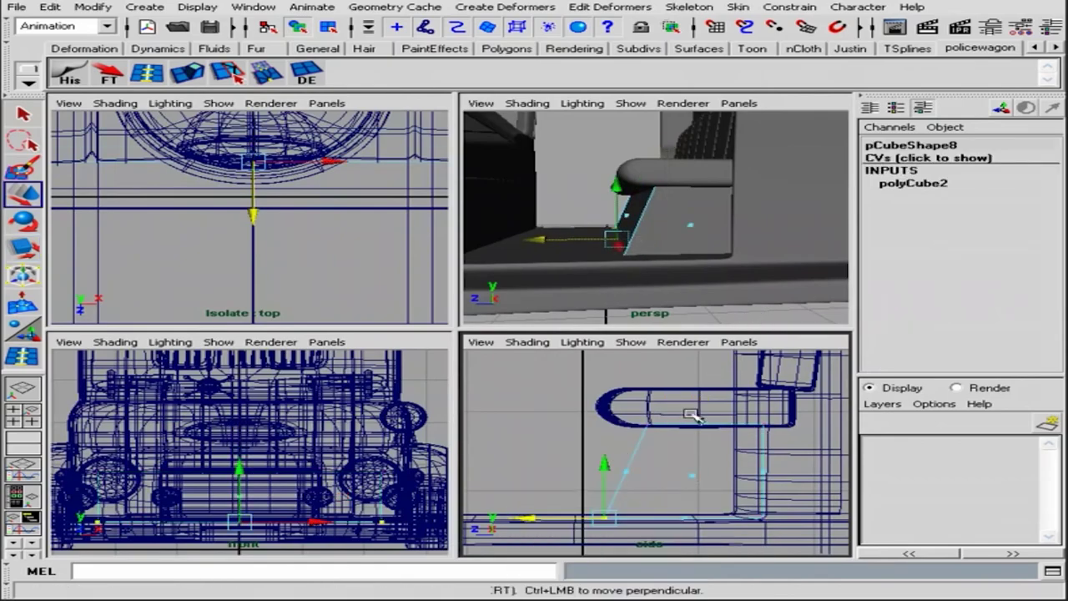
key("space")
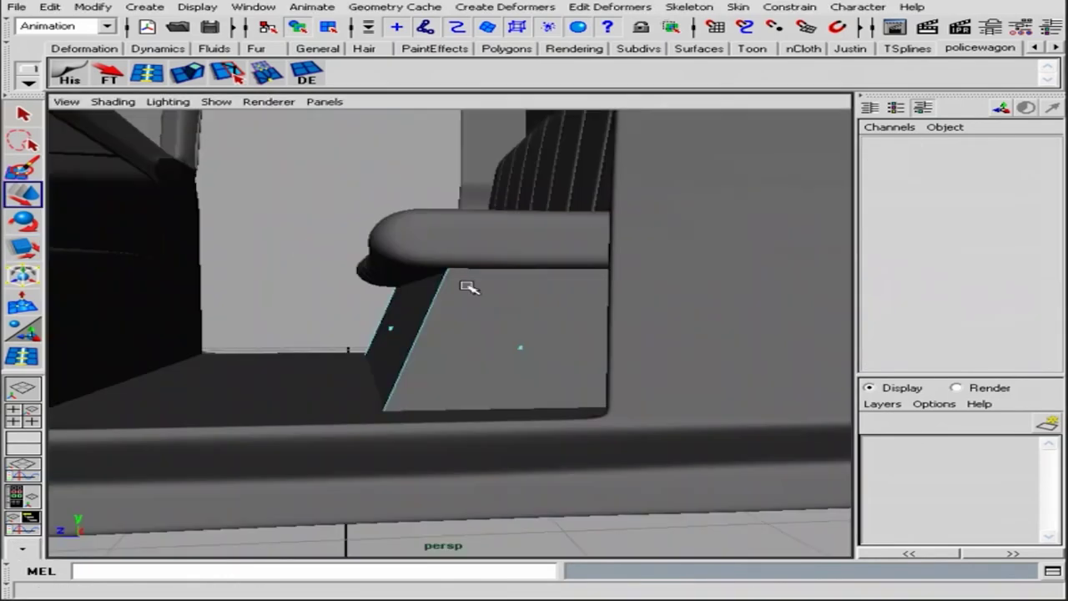
mouse_move(465, 286)
left_mouse_down("alt")
mouse_move(250, 232)
mouse_move(416, 408)
left_mouse_up("alt")
key("F8")
right_click_drag(416, 408, 759, 372, "alt")
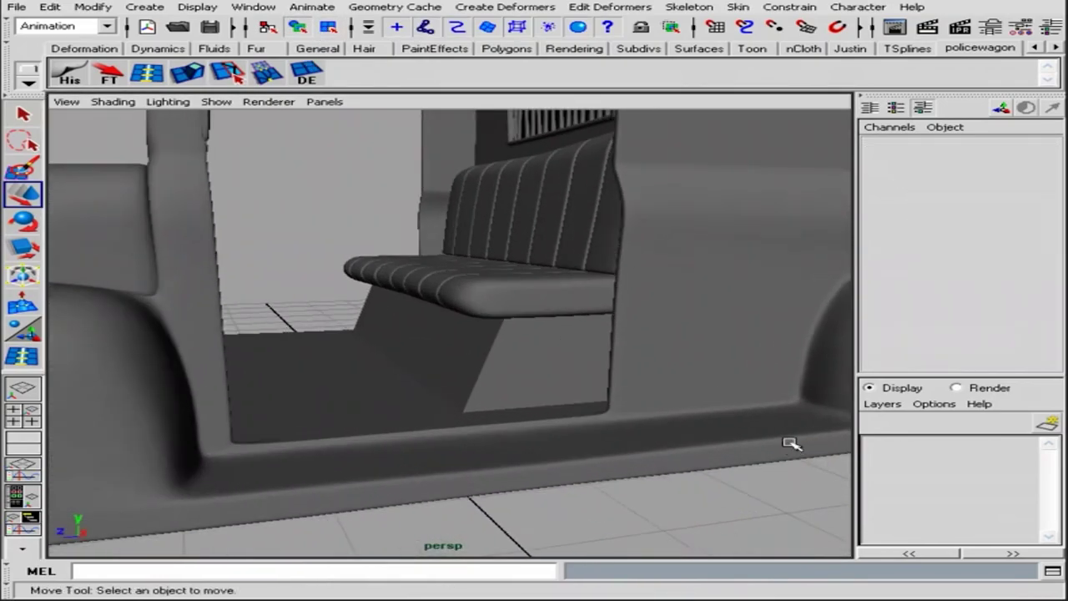
left_click_drag(759, 372, 708, 398, "alt")
left_click(624, 374)
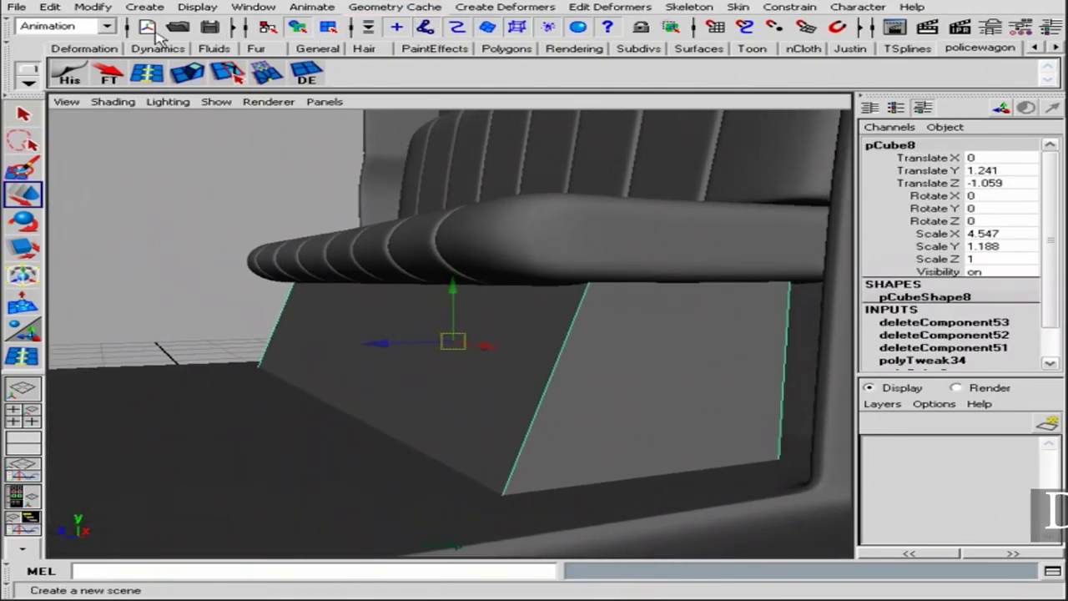
Step: Duplicate an edge loop slightly inward on the seat base and insert another edge loop
left_click(67, 25)
left_click(46, 62)
left_click(392, 6)
left_click(417, 141)
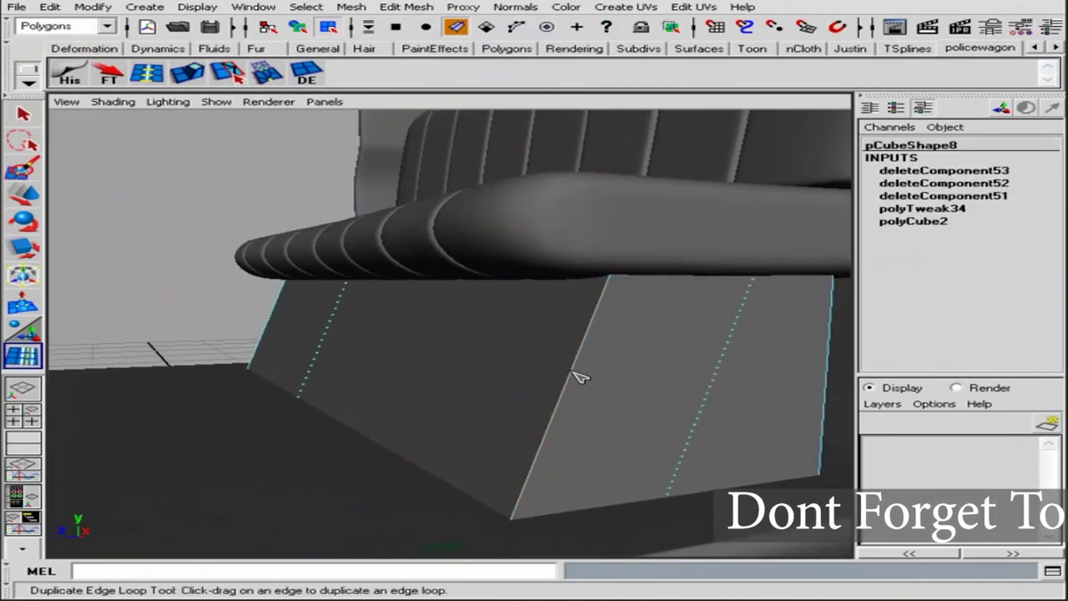
mouse_move(403, 469)
left_mouse_down("alt")
mouse_move(281, 326)
mouse_move(376, 364)
mouse_move(453, 460)
mouse_move(486, 467)
mouse_move(353, 409)
mouse_move(299, 143)
left_mouse_up("alt")
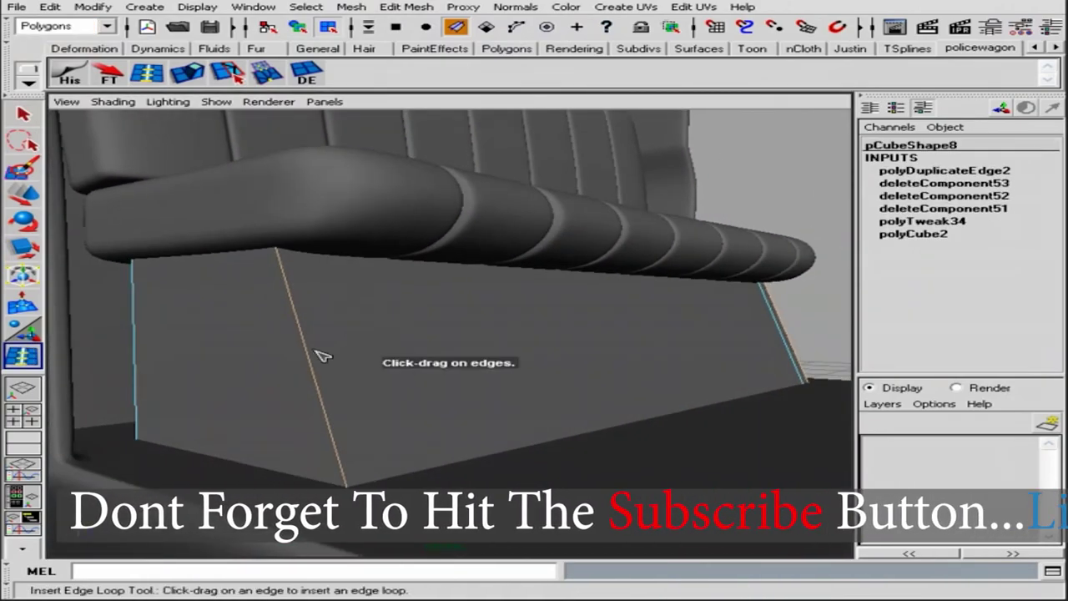
key("4")
left_click(347, 240)
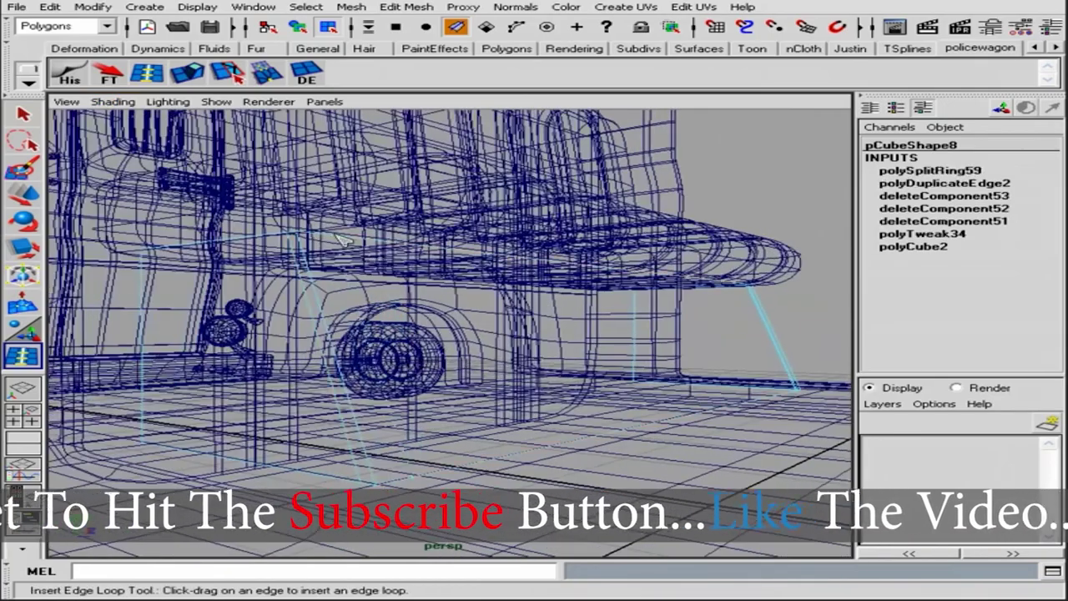
left_click(113, 101)
left_click(125, 138)
Step: Adjust a base edge in the side view and insert two edge loops near the slanted front
key("space")
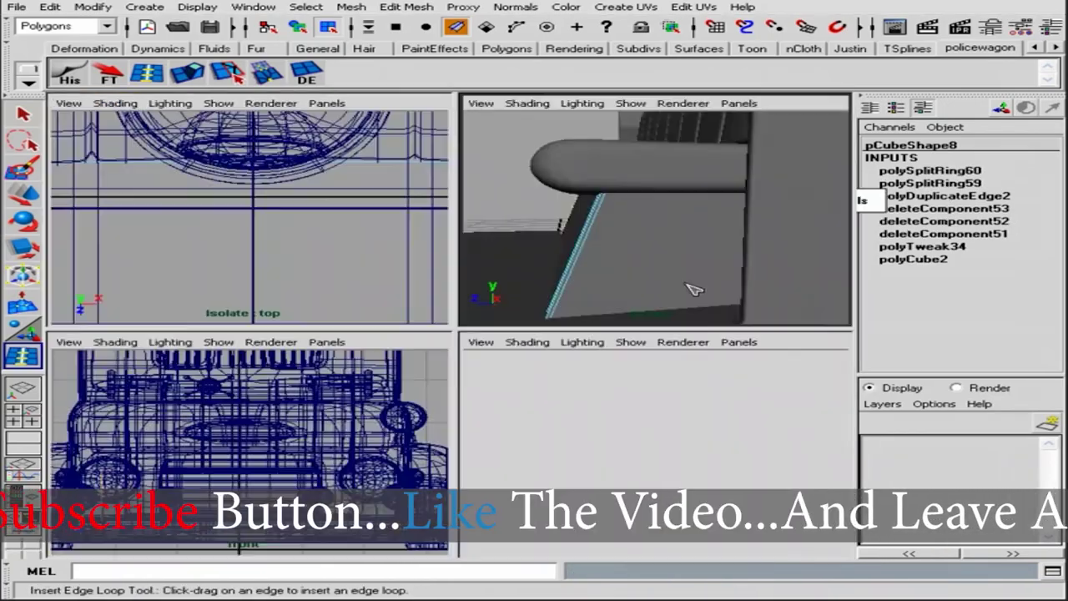
middle_click_drag(660, 443, 584, 438, "alt")
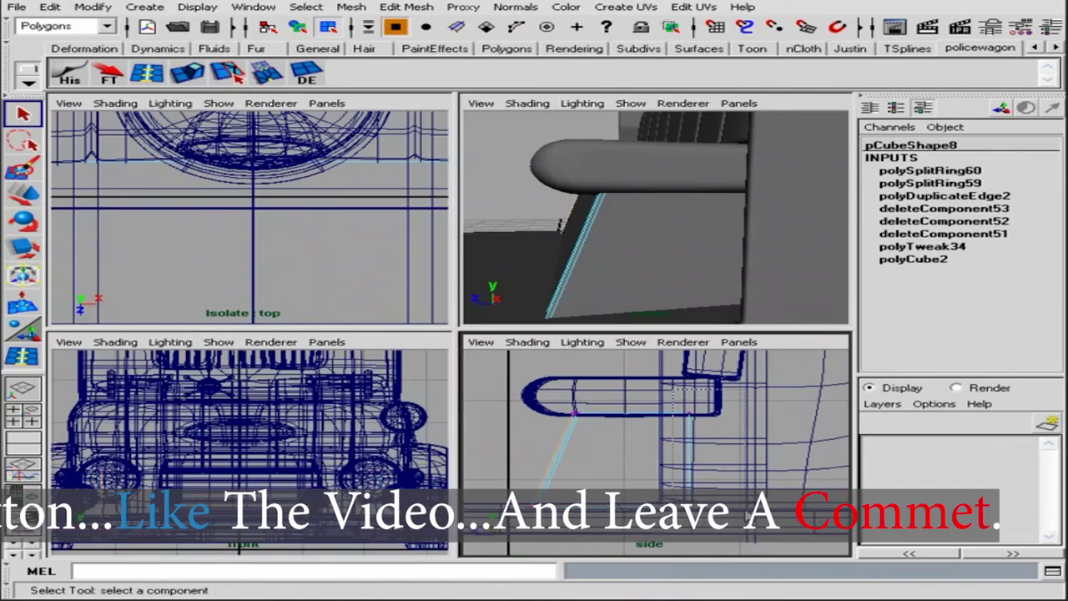
left_click(659, 465)
key("w")
mouse_move(634, 225)
left_mouse_down("alt")
mouse_move(663, 239)
mouse_move(787, 238)
left_mouse_up("alt")
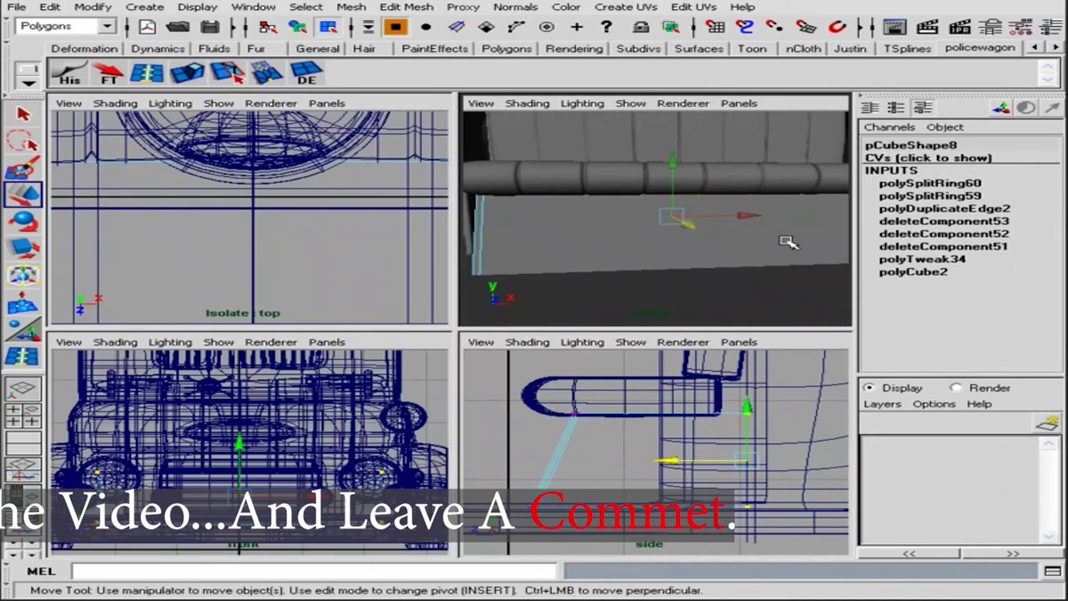
left_click(297, 26)
mouse_move(584, 208)
left_mouse_down("alt")
mouse_move(620, 212)
mouse_move(620, 233)
mouse_move(786, 243)
mouse_move(643, 195)
mouse_move(745, 197)
left_mouse_up("alt")
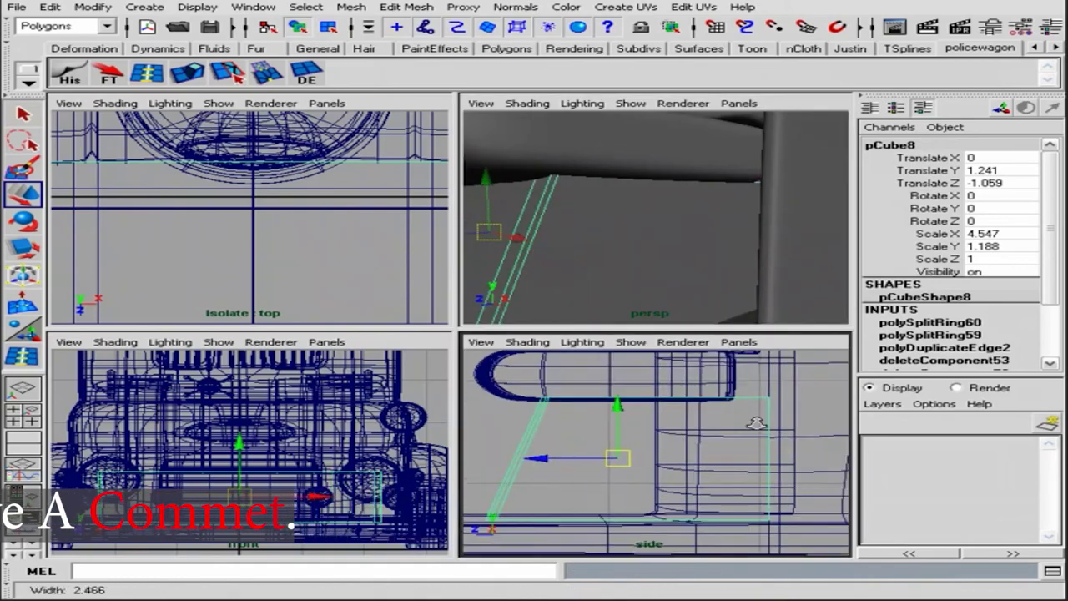
left_click(525, 406)
left_click(572, 476)
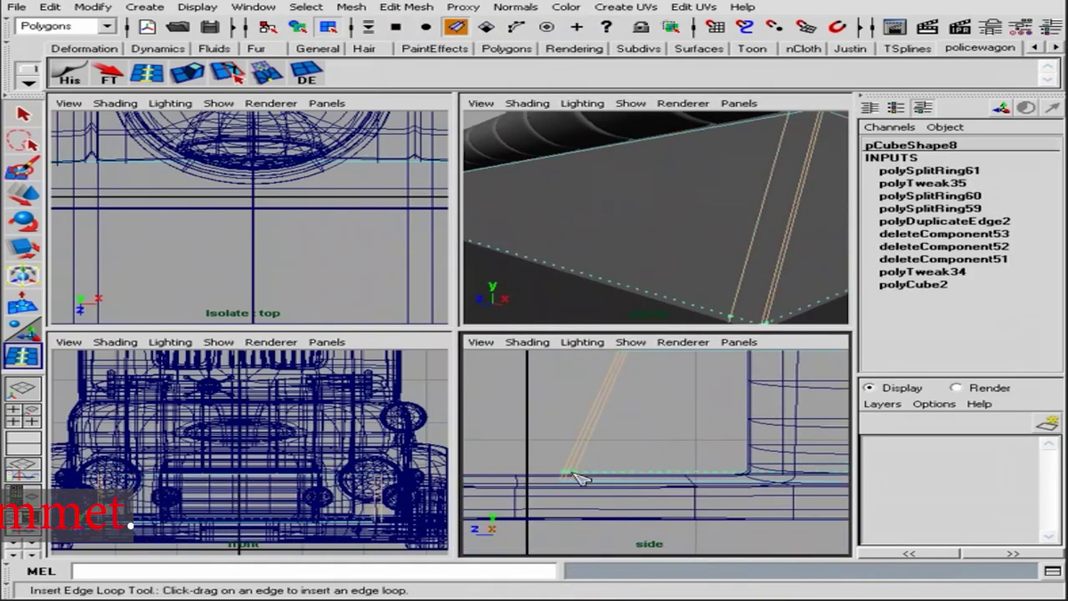
key("space")
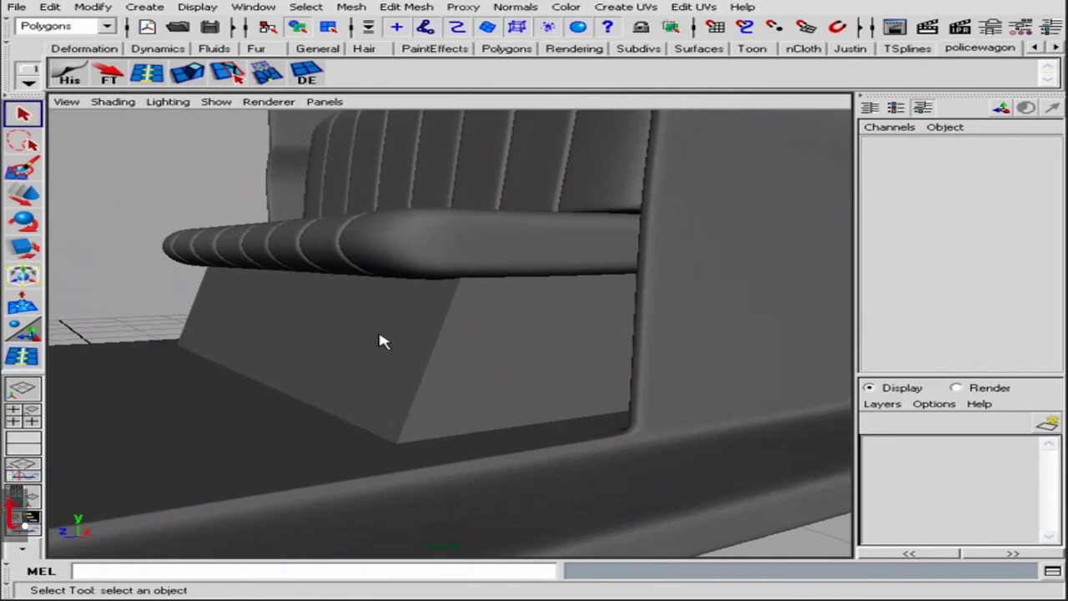
Step: Delete history on the bench cushion, backrest and base and group them together
left_click(380, 341)
mouse_move(379, 341)
left_mouse_down("alt")
mouse_move(579, 367)
mouse_move(556, 382)
mouse_move(555, 364)
mouse_move(629, 286)
left_mouse_up("alt")
left_click(638, 359)
left_click(71, 84)
left_click_drag(534, 334, 667, 275, "alt")
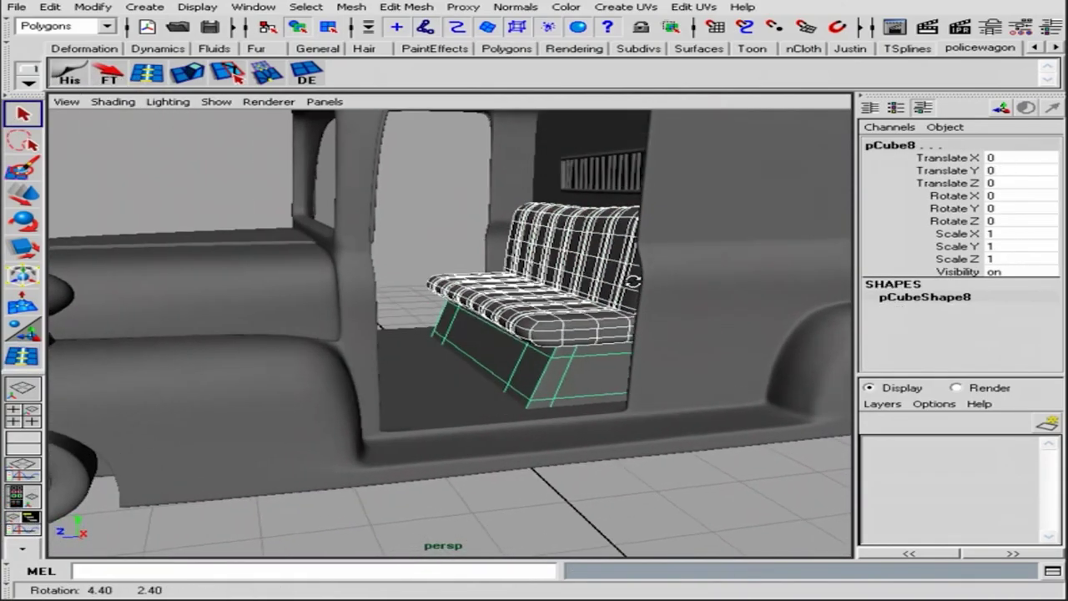
key("ctrl+g")
Step: Rename the group 'seat' and parent seat, policelight and securitywall under policewagon
left_click(252, 7)
left_click(275, 116)
double_click(627, 313)
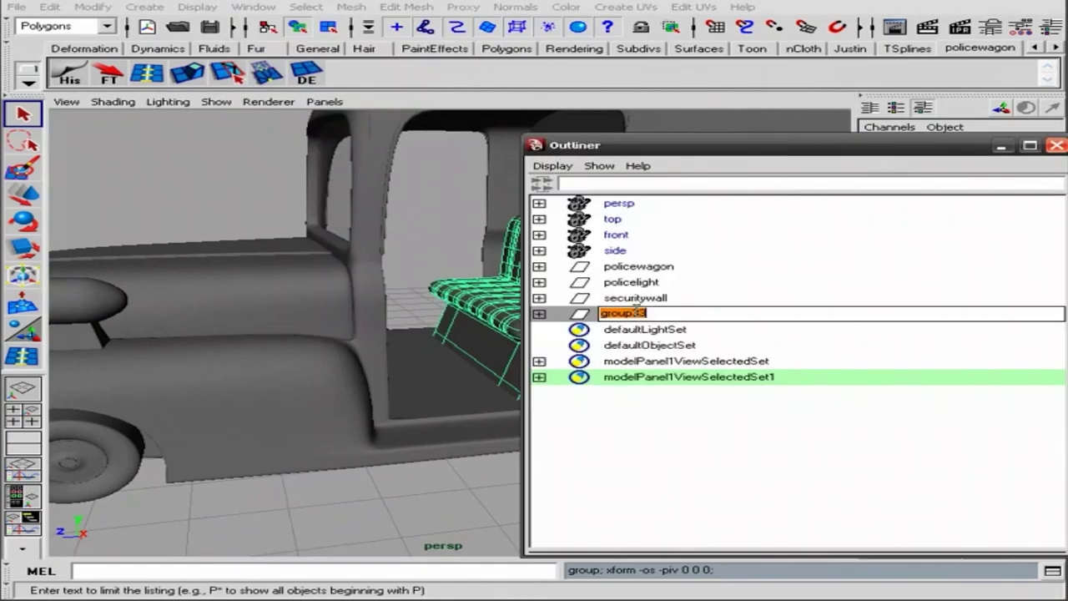
type("seat")
key("Return")
middle_click_drag(631, 275, 634, 267)
left_click(1055, 146)
Step: Orbit and zoom in through the wagon doorway to inspect the finished bench
right_click_drag(584, 434, 595, 445, "alt")
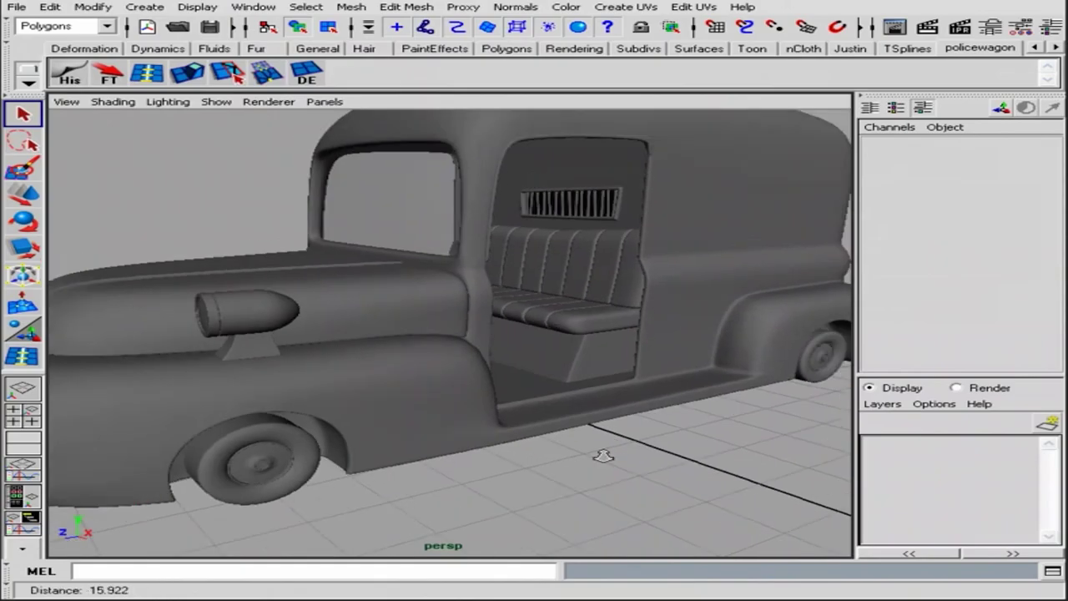
mouse_move(596, 446)
left_mouse_down("alt")
mouse_move(560, 450)
mouse_move(459, 403)
left_mouse_up("alt")
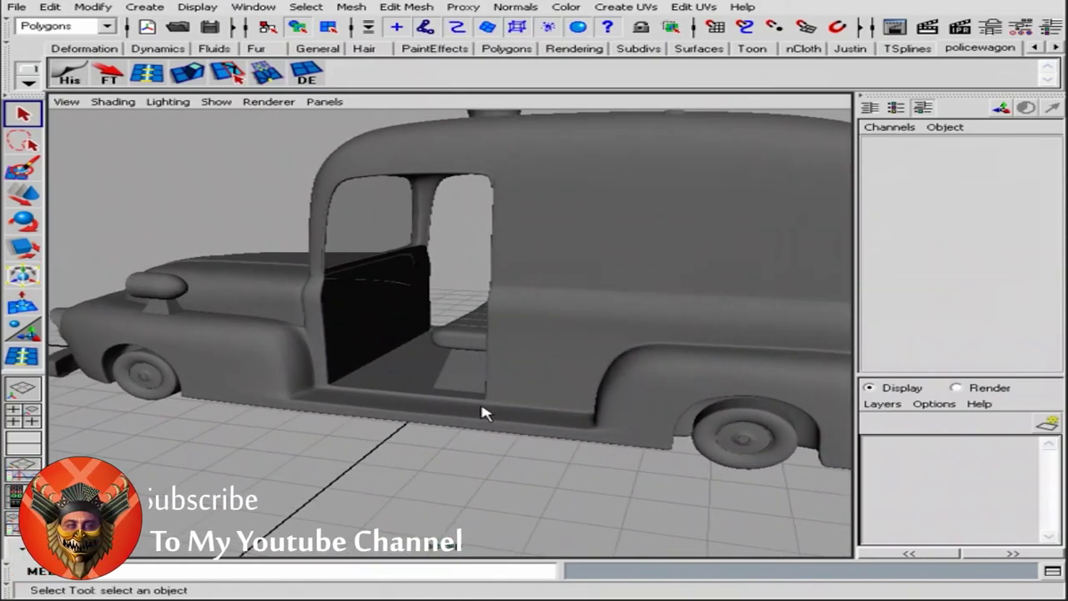
mouse_move(481, 409)
right_mouse_down("alt")
mouse_move(562, 353)
mouse_move(400, 317)
right_mouse_up("alt")
right_click_drag(536, 409, 441, 317, "alt")
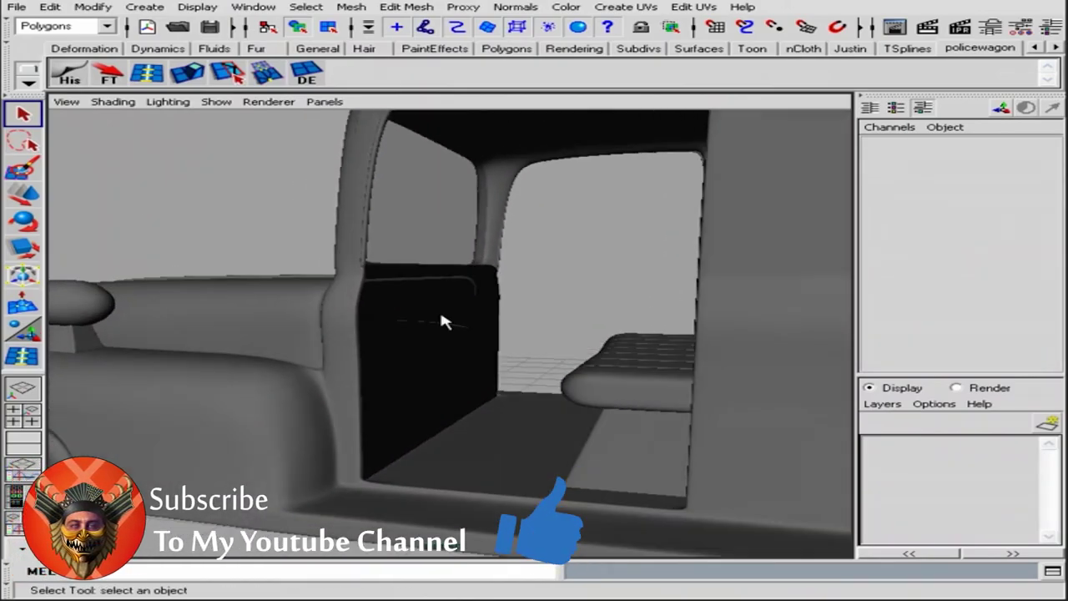
left_click_drag(441, 317, 594, 431, "alt")
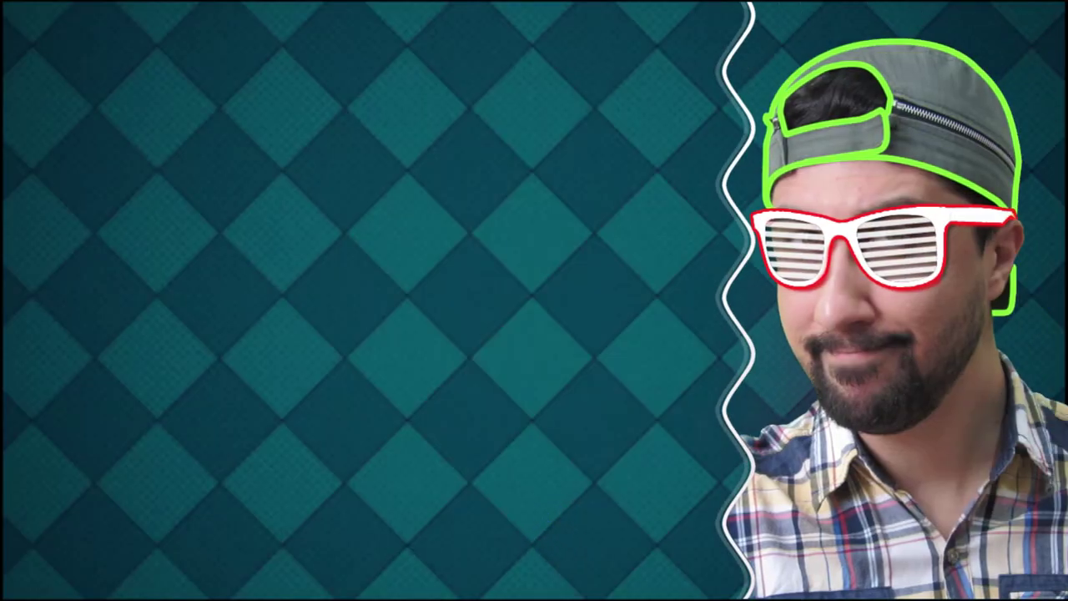